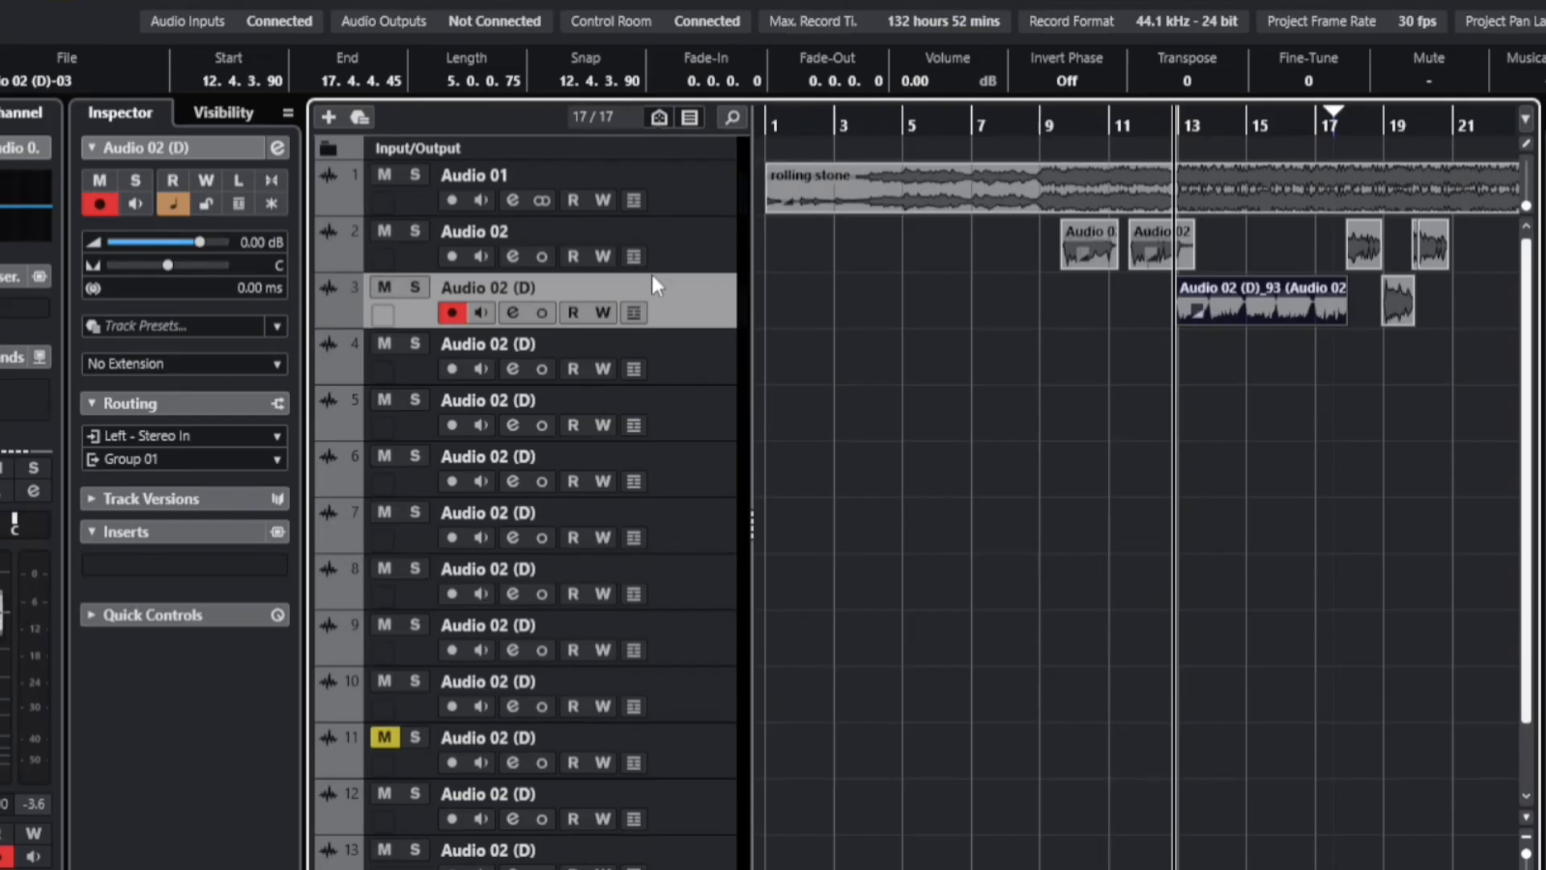
Step: Inspect the channel settings and routing of the Audio 02, Audio 02 (D) and Group 01 tracks, finishing on track 3
{"action": "left_click", "coordinate": [685, 241]}
{"action": "left_click", "coordinate": [683, 292]}
{"action": "left_click", "coordinate": [689, 253]}
{"action": "left_click", "coordinate": [679, 300]}
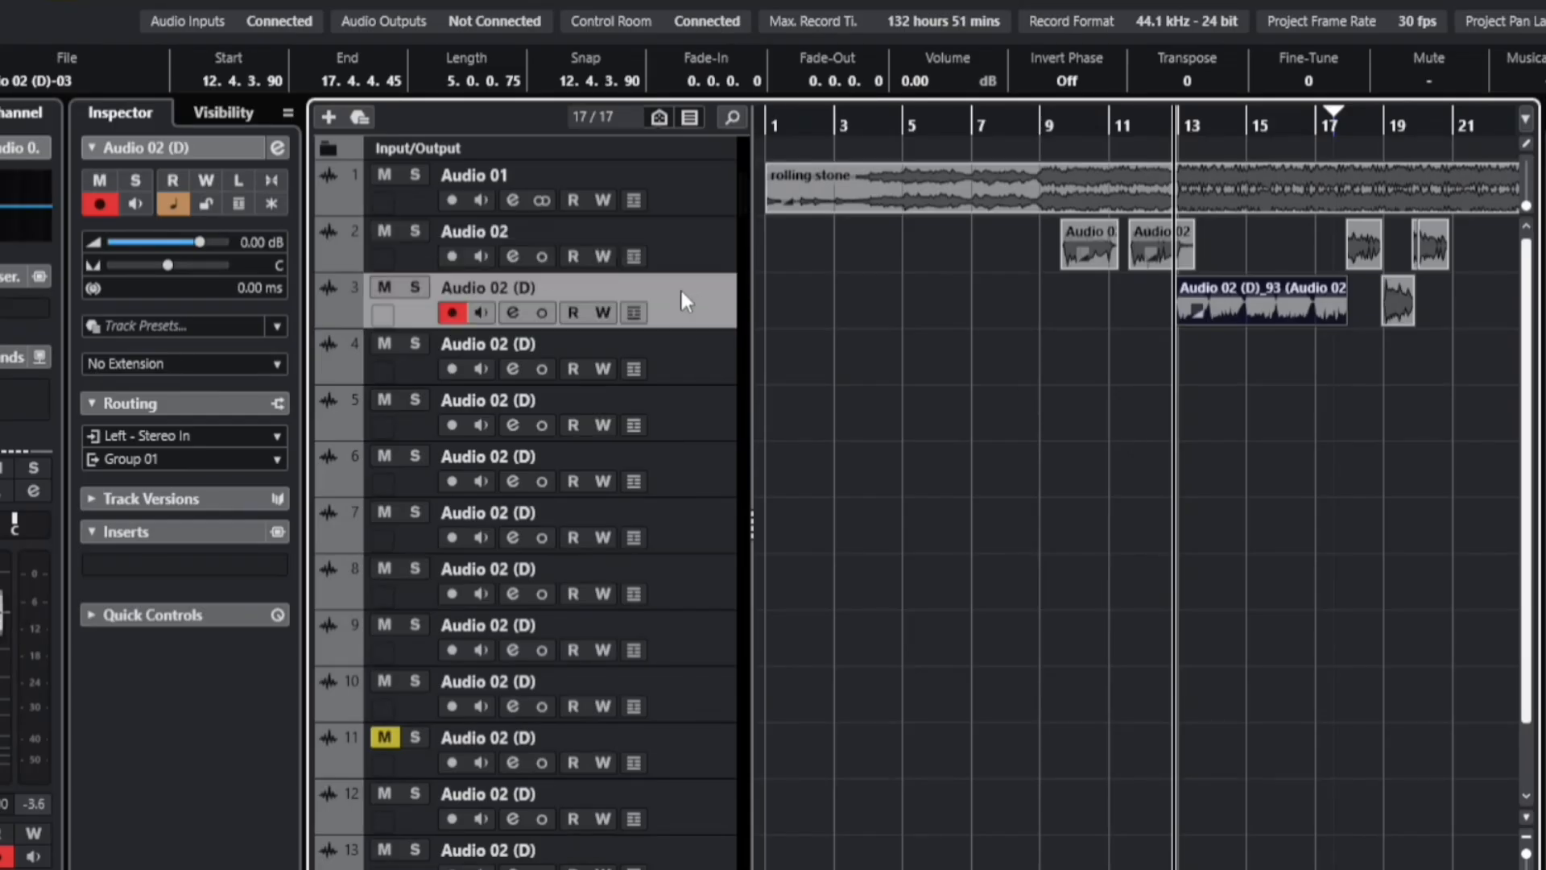
{"action": "left_click", "coordinate": [689, 233]}
{"action": "scroll", "coordinate": [703, 520], "scroll_direction": "down", "scroll_amount": 2}
{"action": "left_click", "coordinate": [519, 837]}
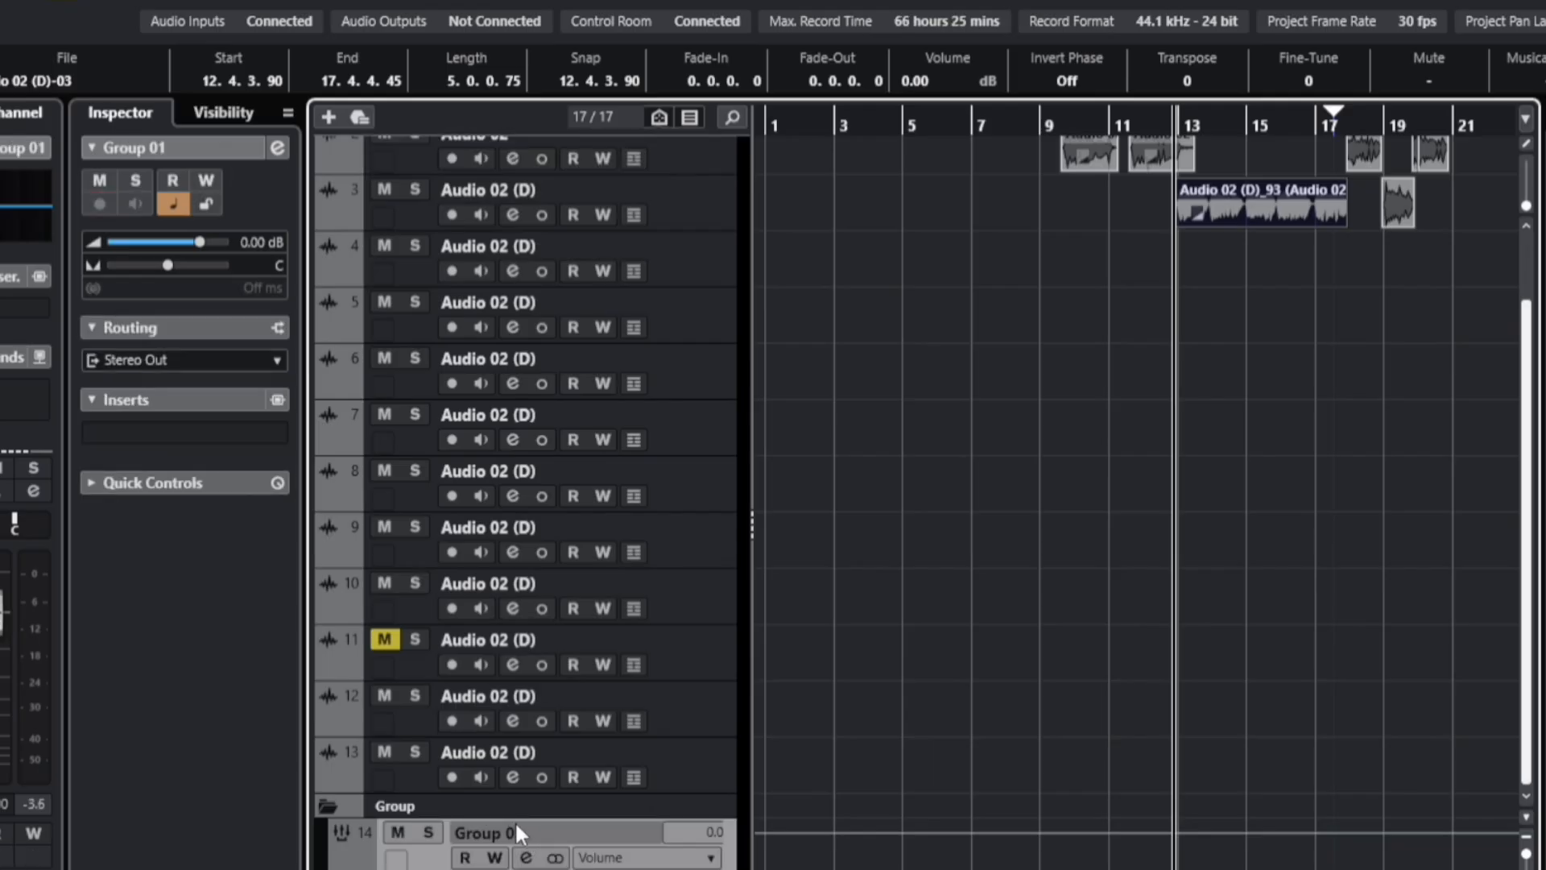
{"action": "scroll", "coordinate": [994, 443], "scroll_direction": "up", "scroll_amount": 2}
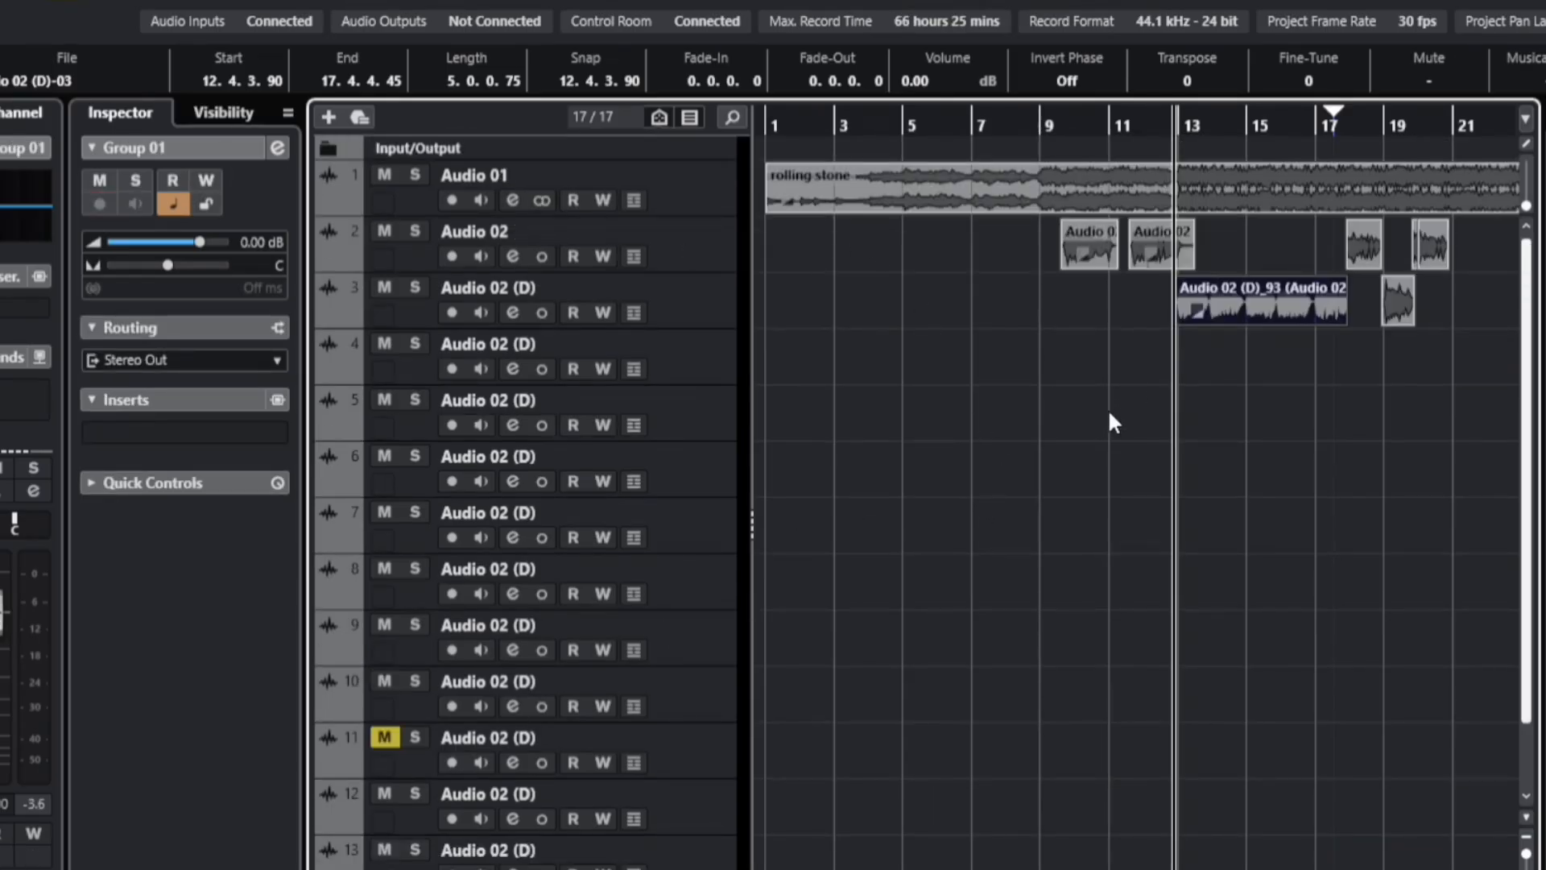
{"action": "left_click", "coordinate": [702, 304]}
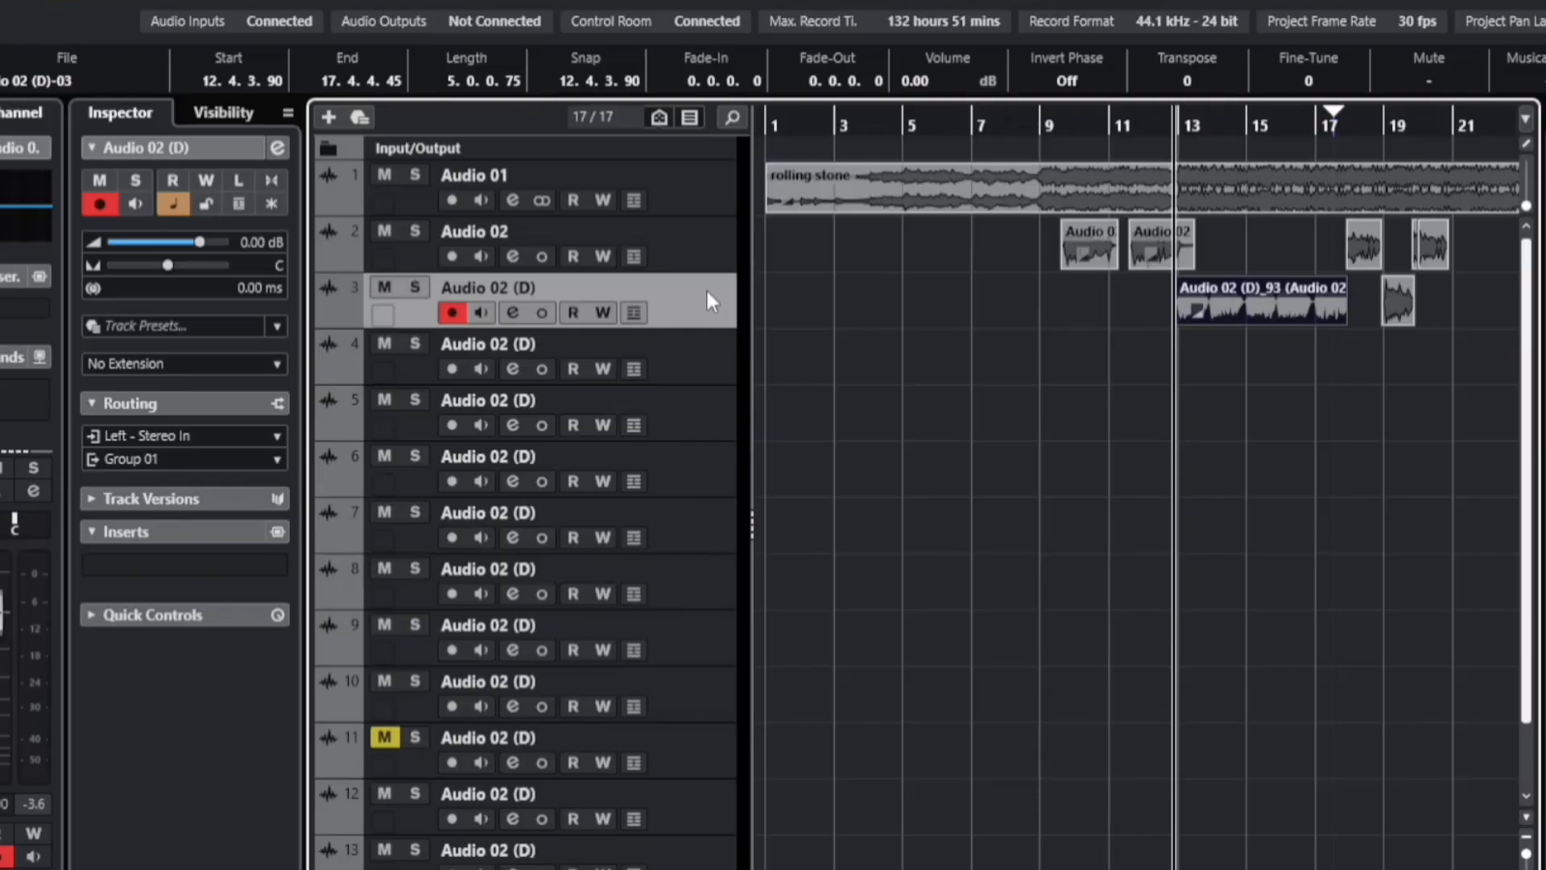
Step: Mute the vocals on Audio 02 and Audio 02 (D) and play the backing track alone from just before bar 13
{"action": "left_click", "coordinate": [1153, 460]}
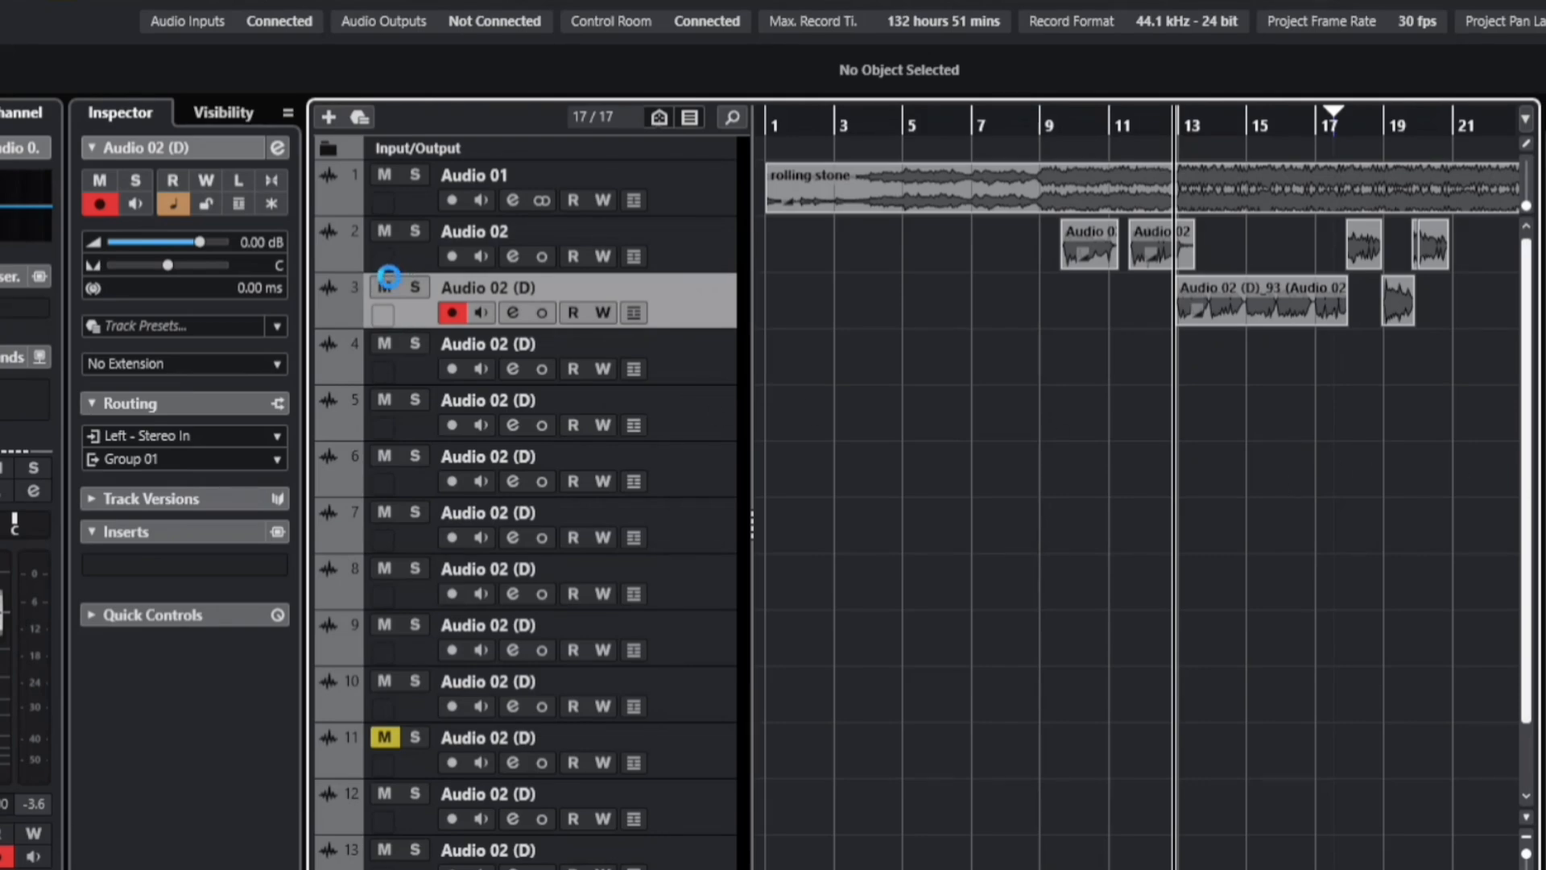
{"action": "left_click", "coordinate": [384, 288]}
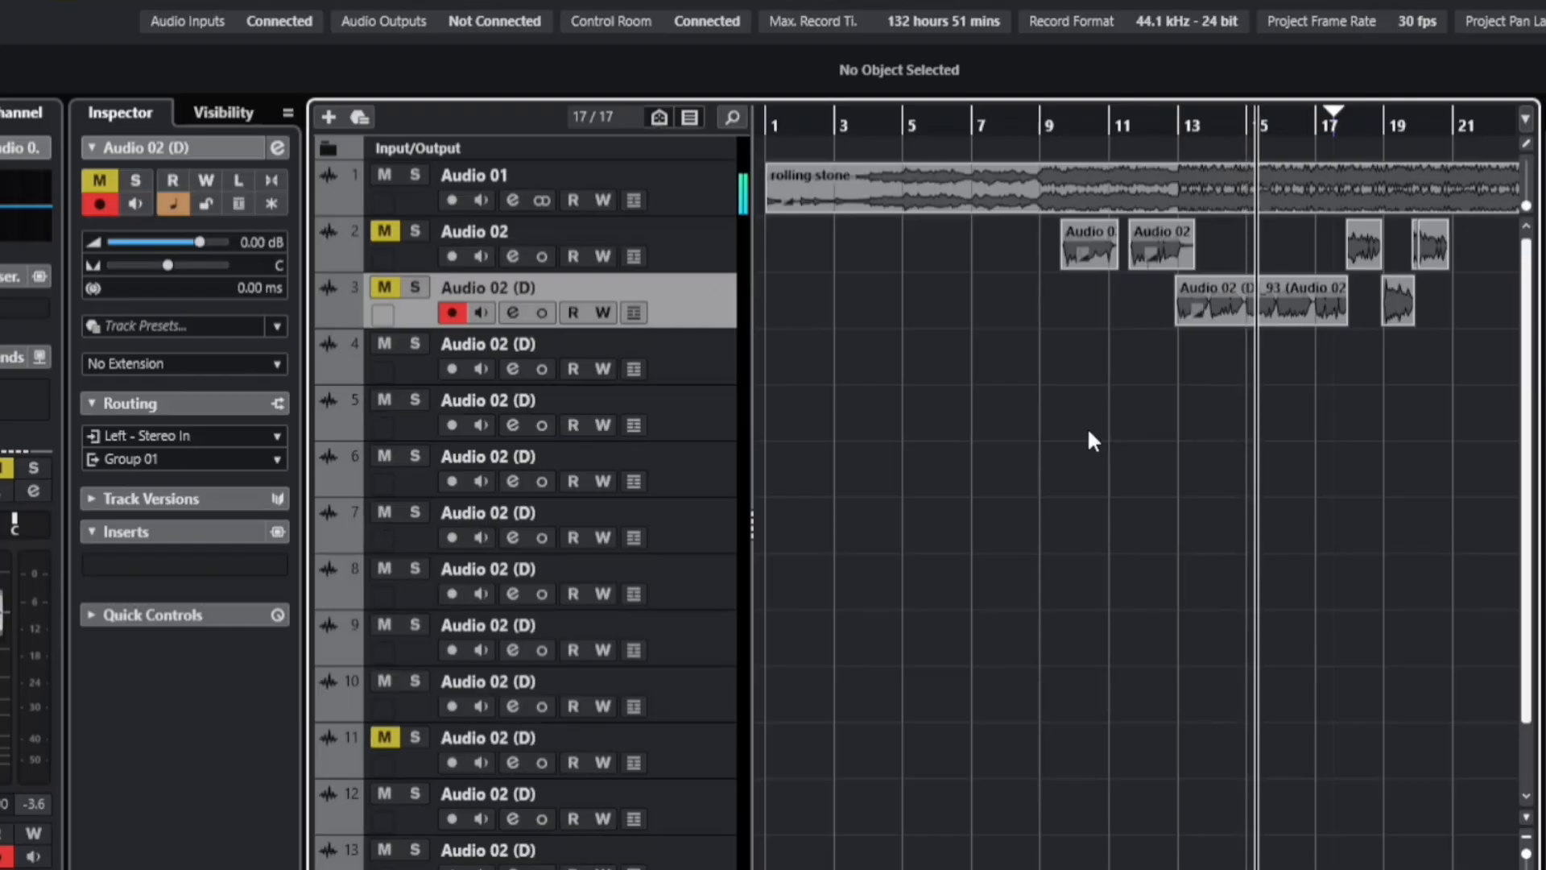
{"action": "key", "text": "space"}
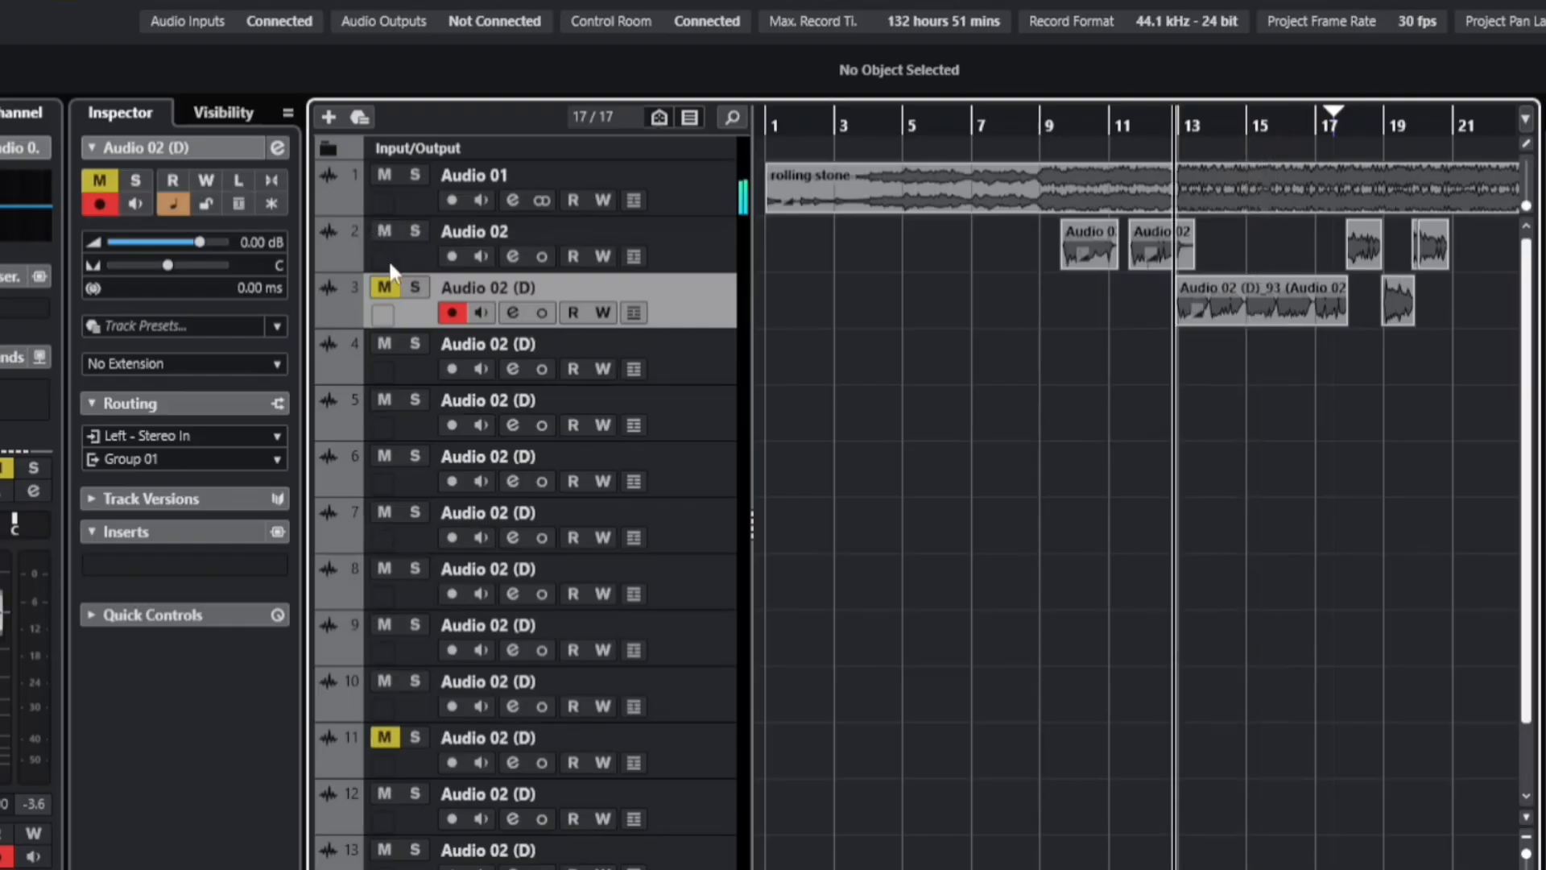
Step: Unmute track 3, Audio 02 (D), and play its vocal phrase with the backing track from just before bar 13
{"action": "left_click", "coordinate": [384, 287]}
{"action": "key", "text": "space"}
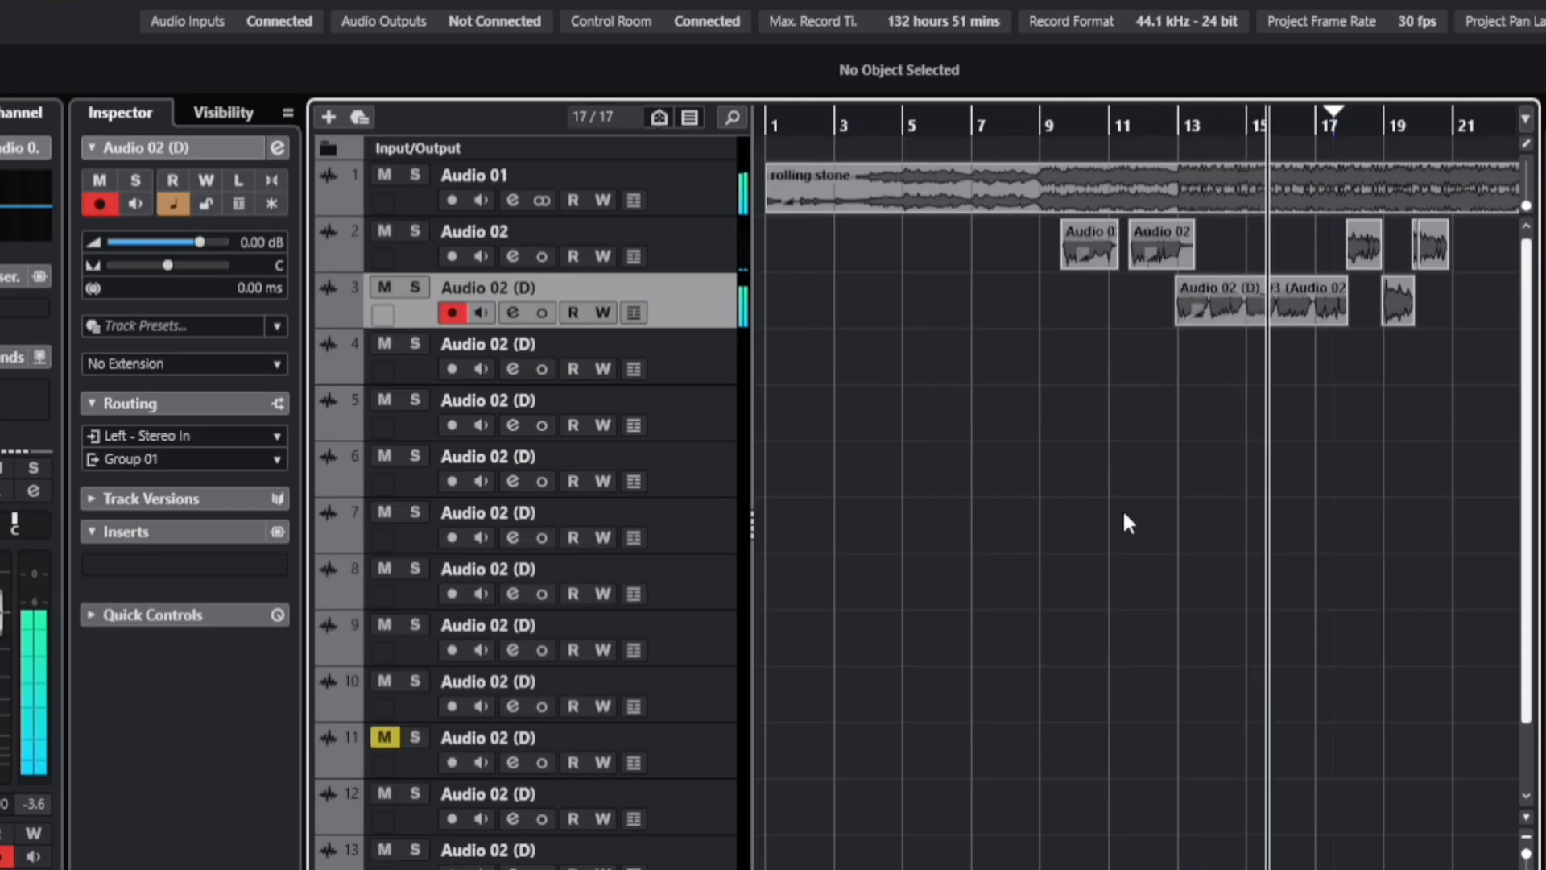
{"action": "key", "text": "space"}
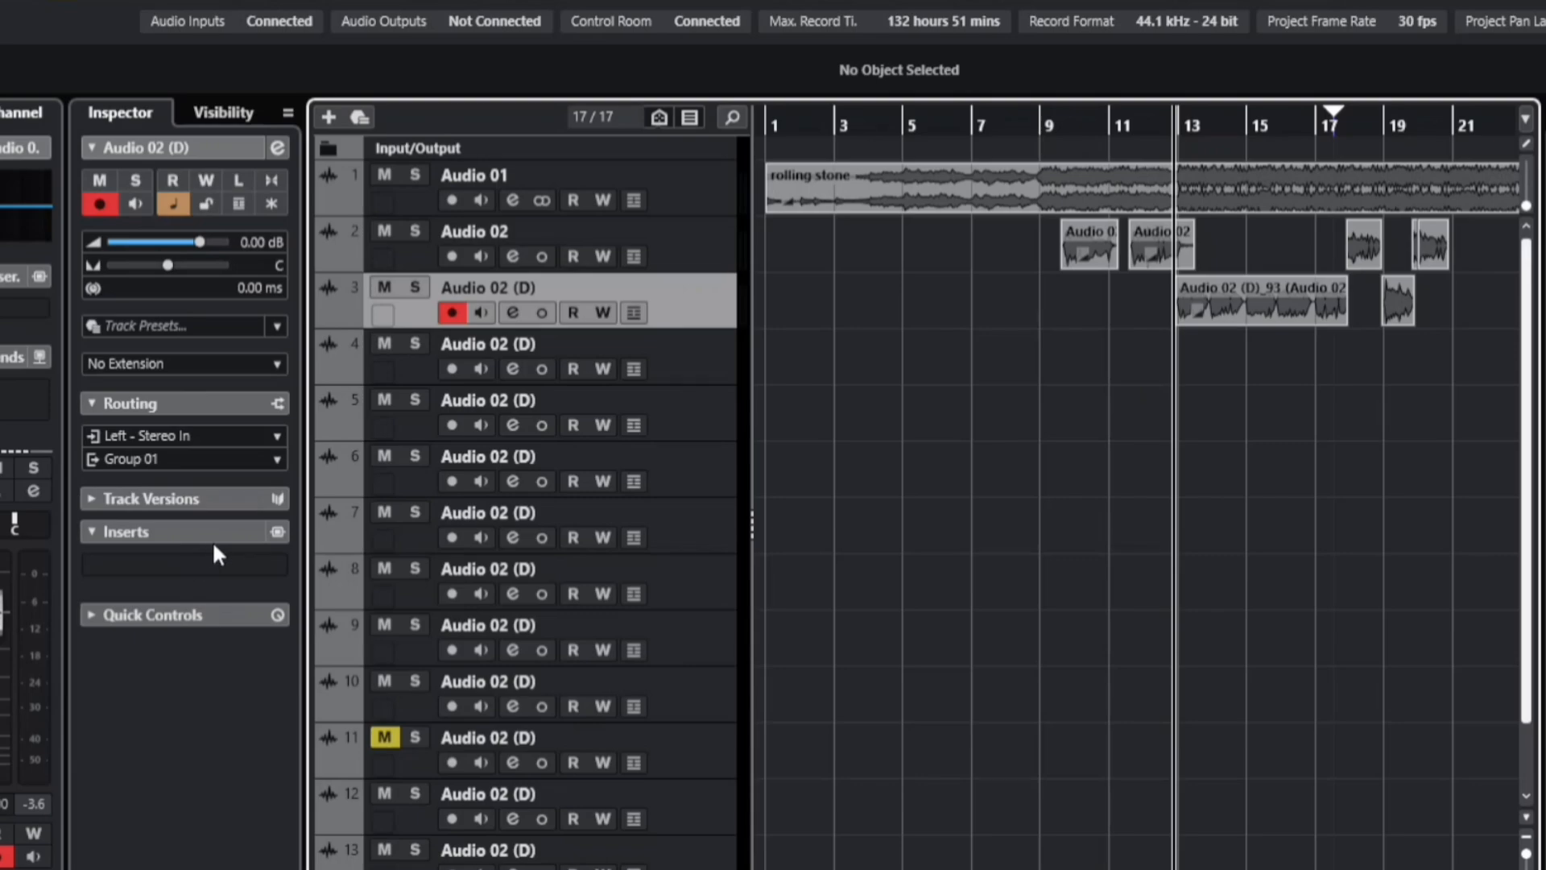
Step: Search the insert effects for "auto tune" and load Auto-Tune Pro in the first insert slot of track 3, Audio 02 (D)
{"action": "left_click", "coordinate": [235, 567]}
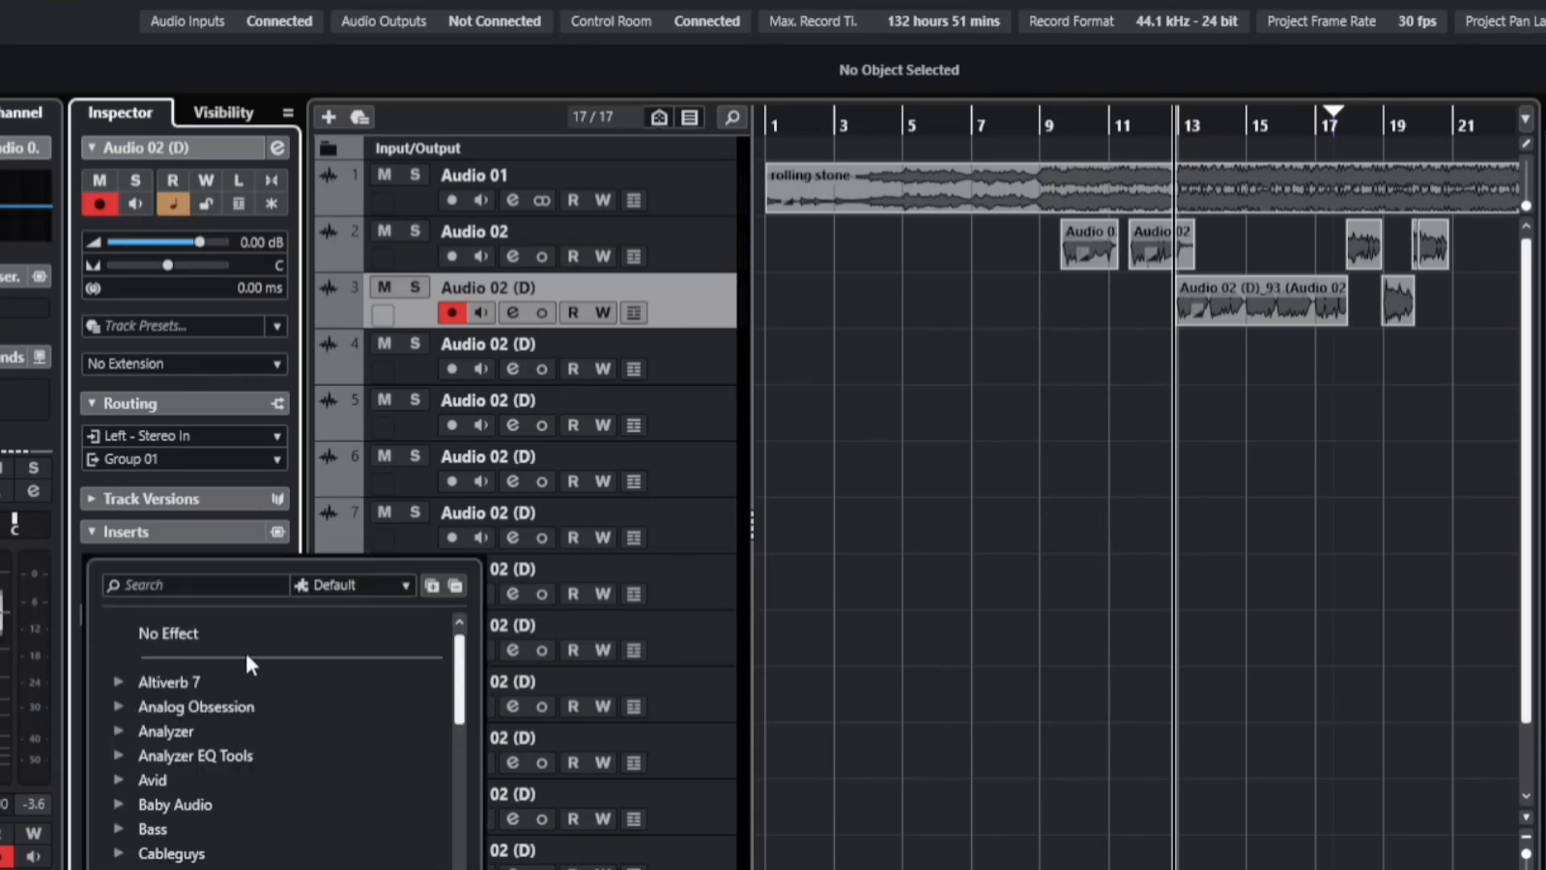
{"action": "scroll", "coordinate": [210, 779], "scroll_direction": "down", "scroll_amount": 15}
{"action": "scroll", "coordinate": [211, 779], "scroll_direction": "up", "scroll_amount": 12}
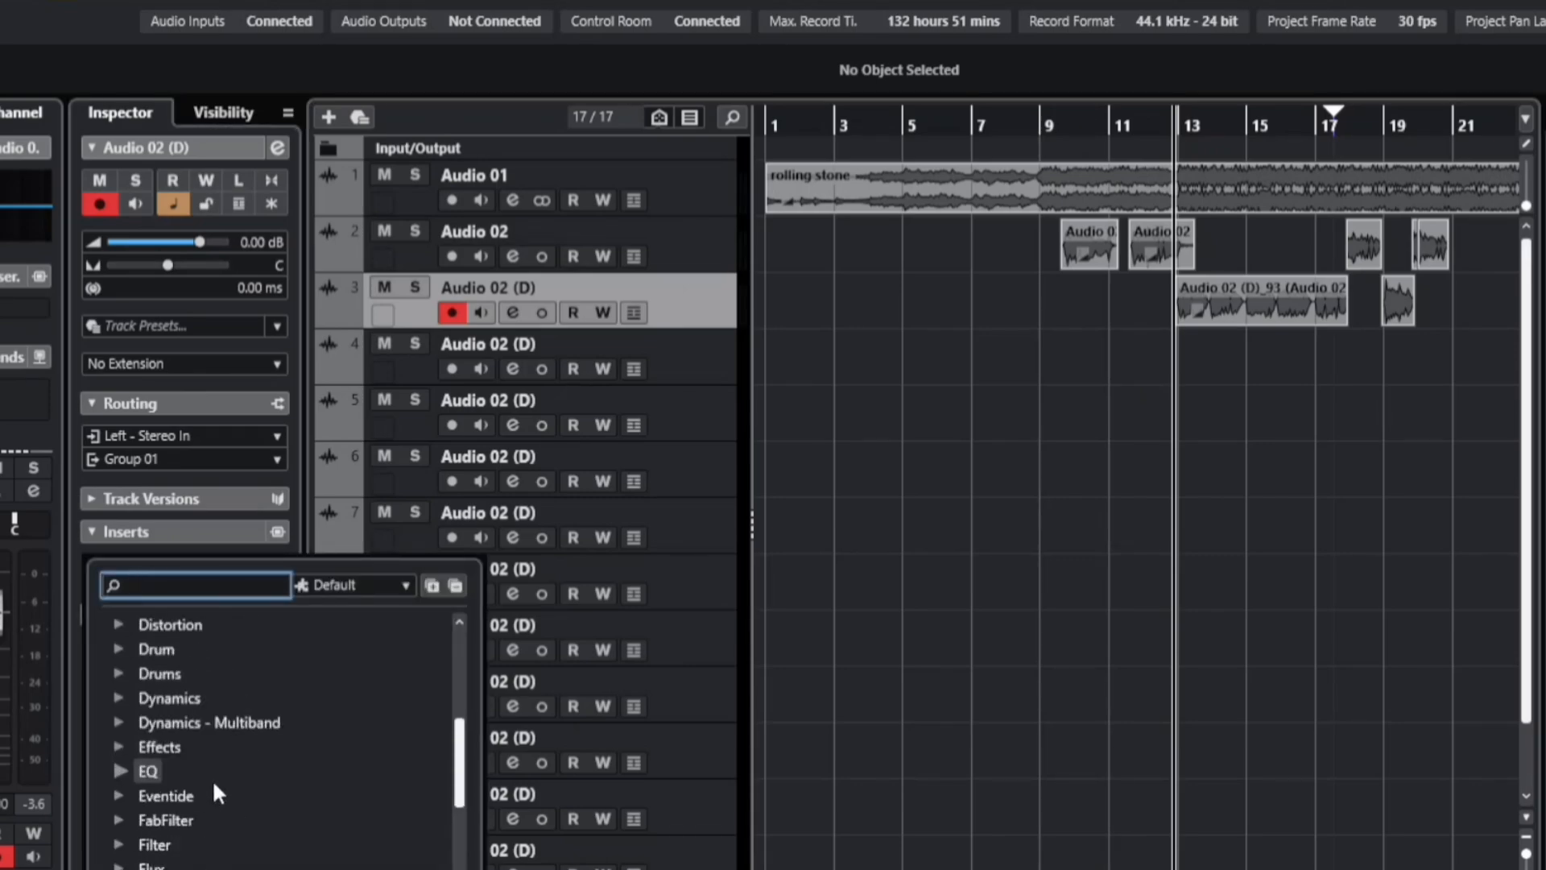
{"action": "scroll", "coordinate": [211, 779], "scroll_direction": "up", "scroll_amount": 5}
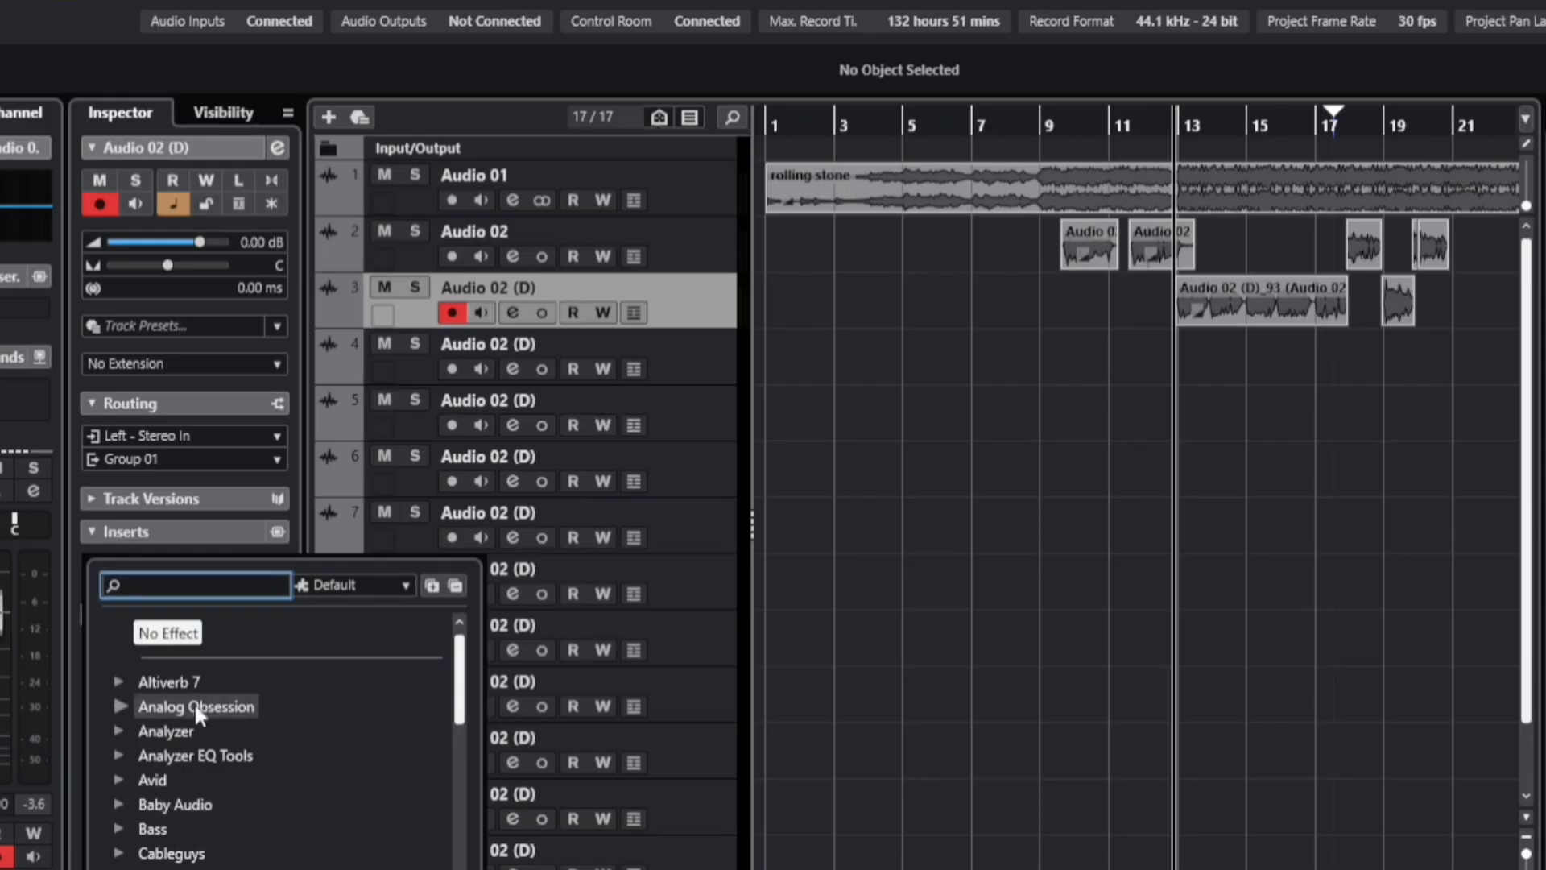
{"action": "scroll", "coordinate": [147, 828], "scroll_direction": "down", "scroll_amount": 3}
{"action": "scroll", "coordinate": [147, 829], "scroll_direction": "up", "scroll_amount": 3}
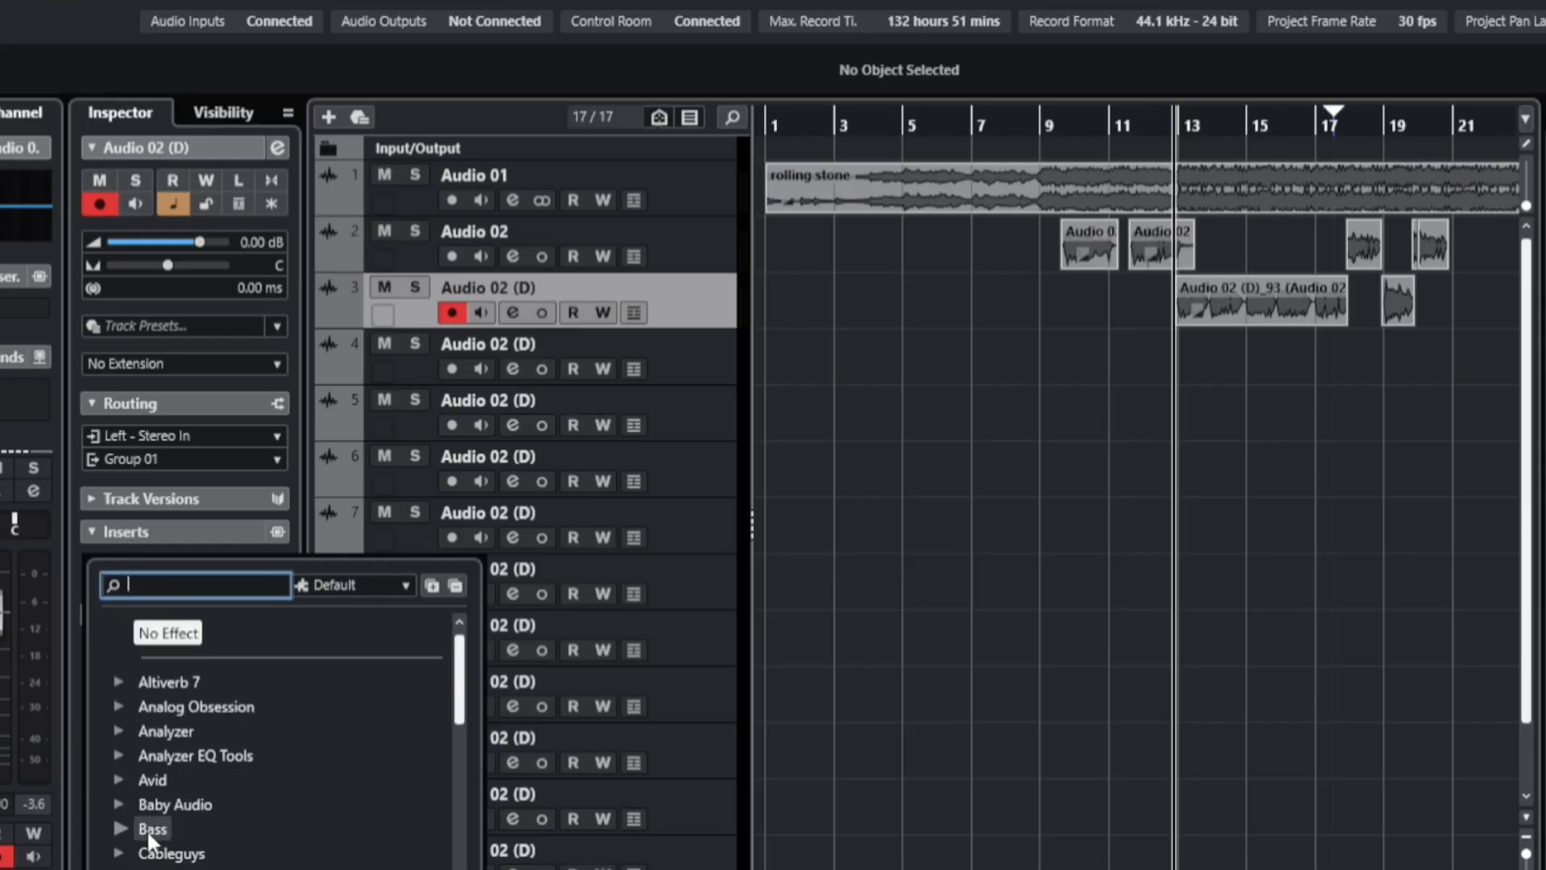
{"action": "type", "text": "auty"}
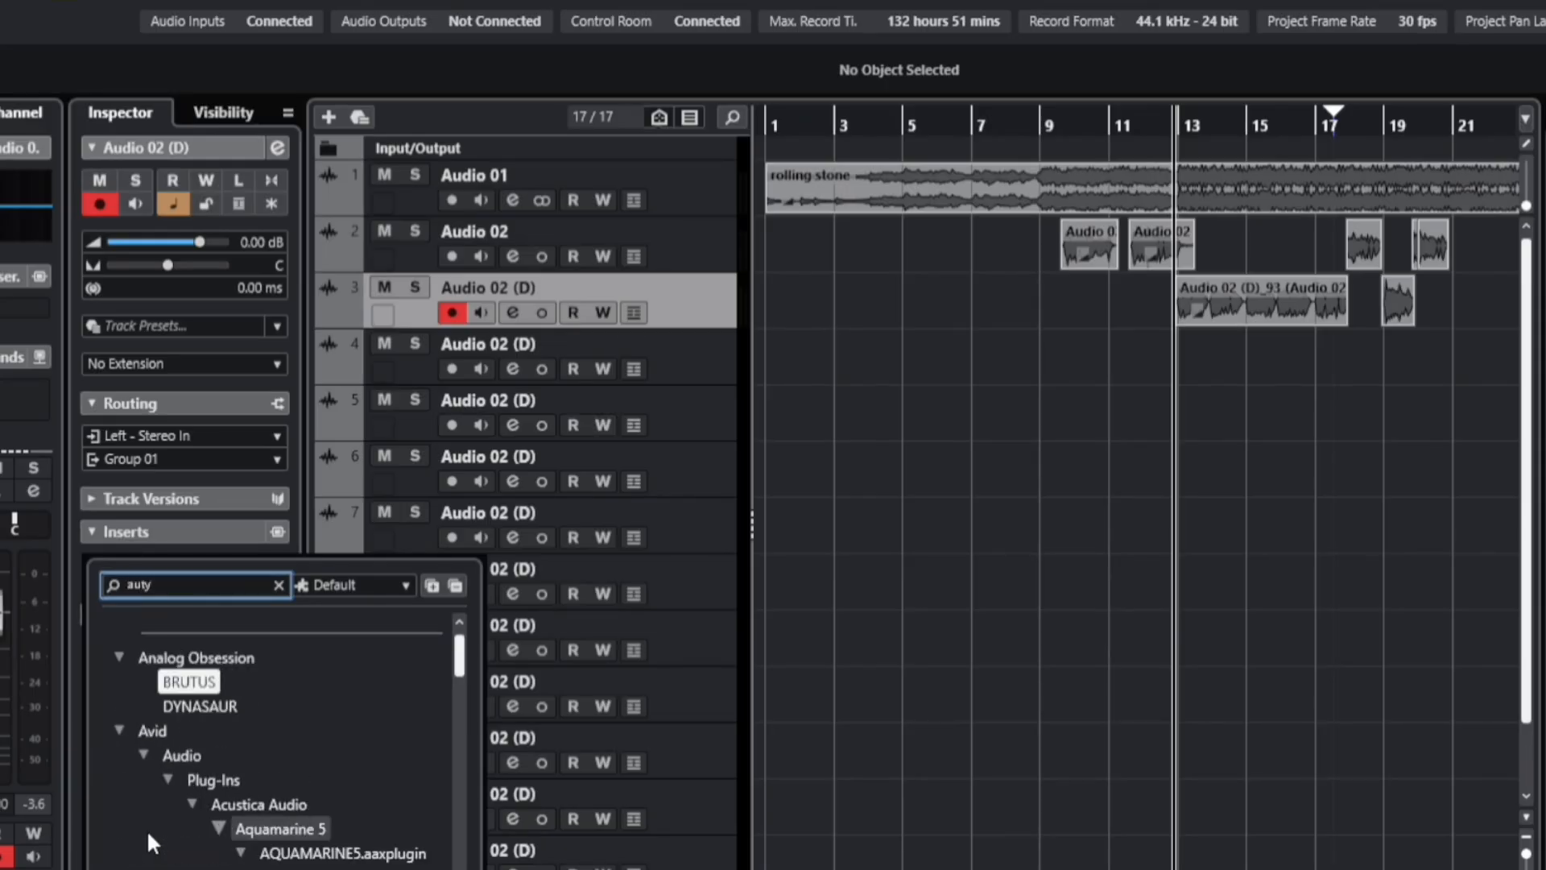
{"action": "key", "text": "BackSpace"}
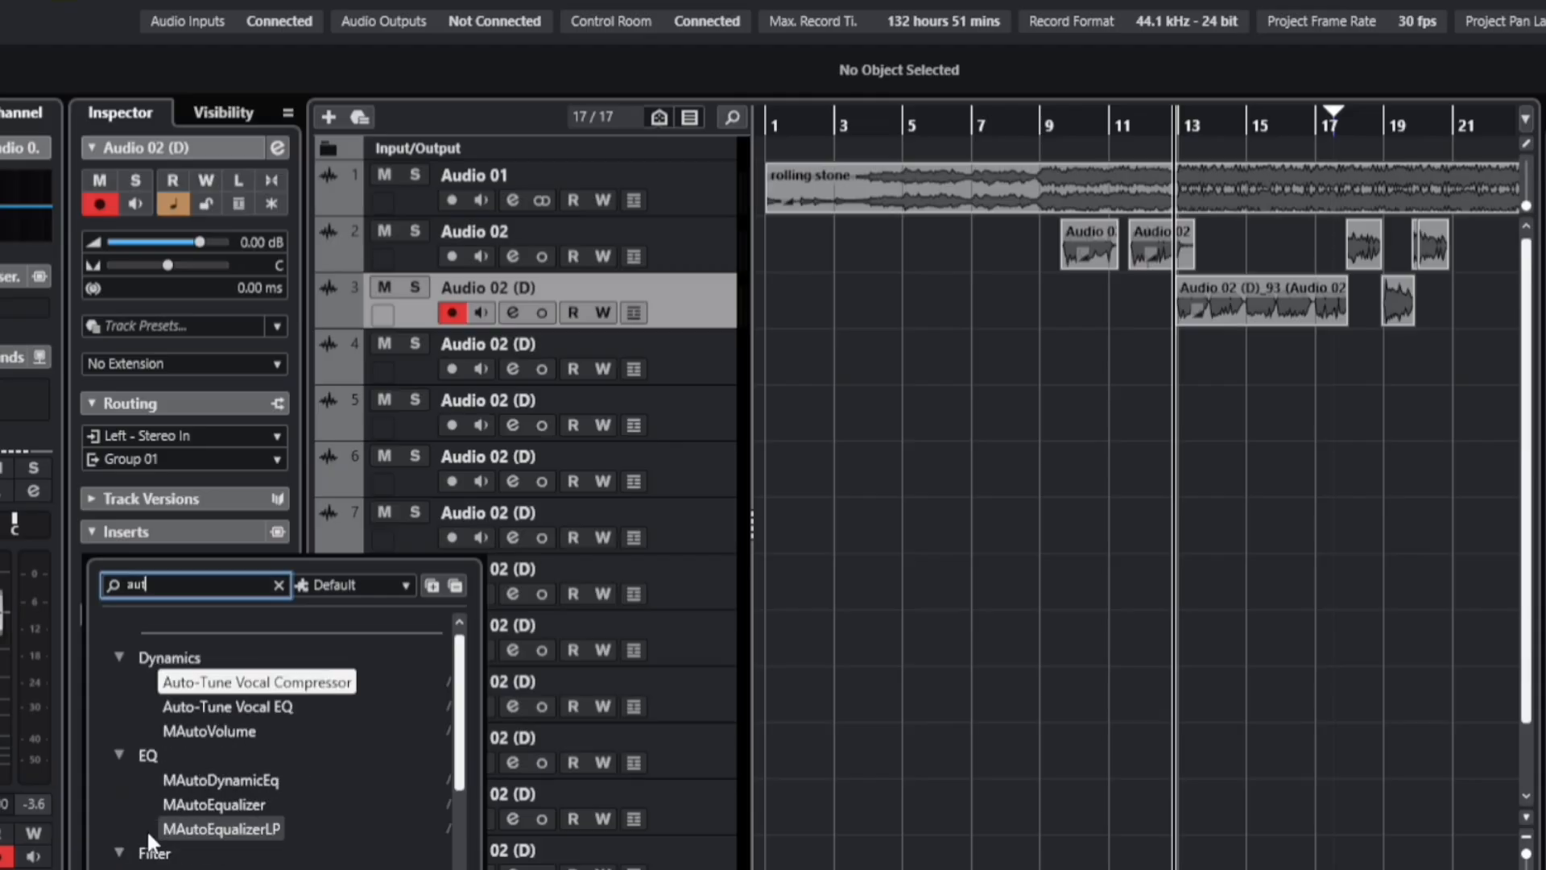
{"action": "type", "text": "o "}
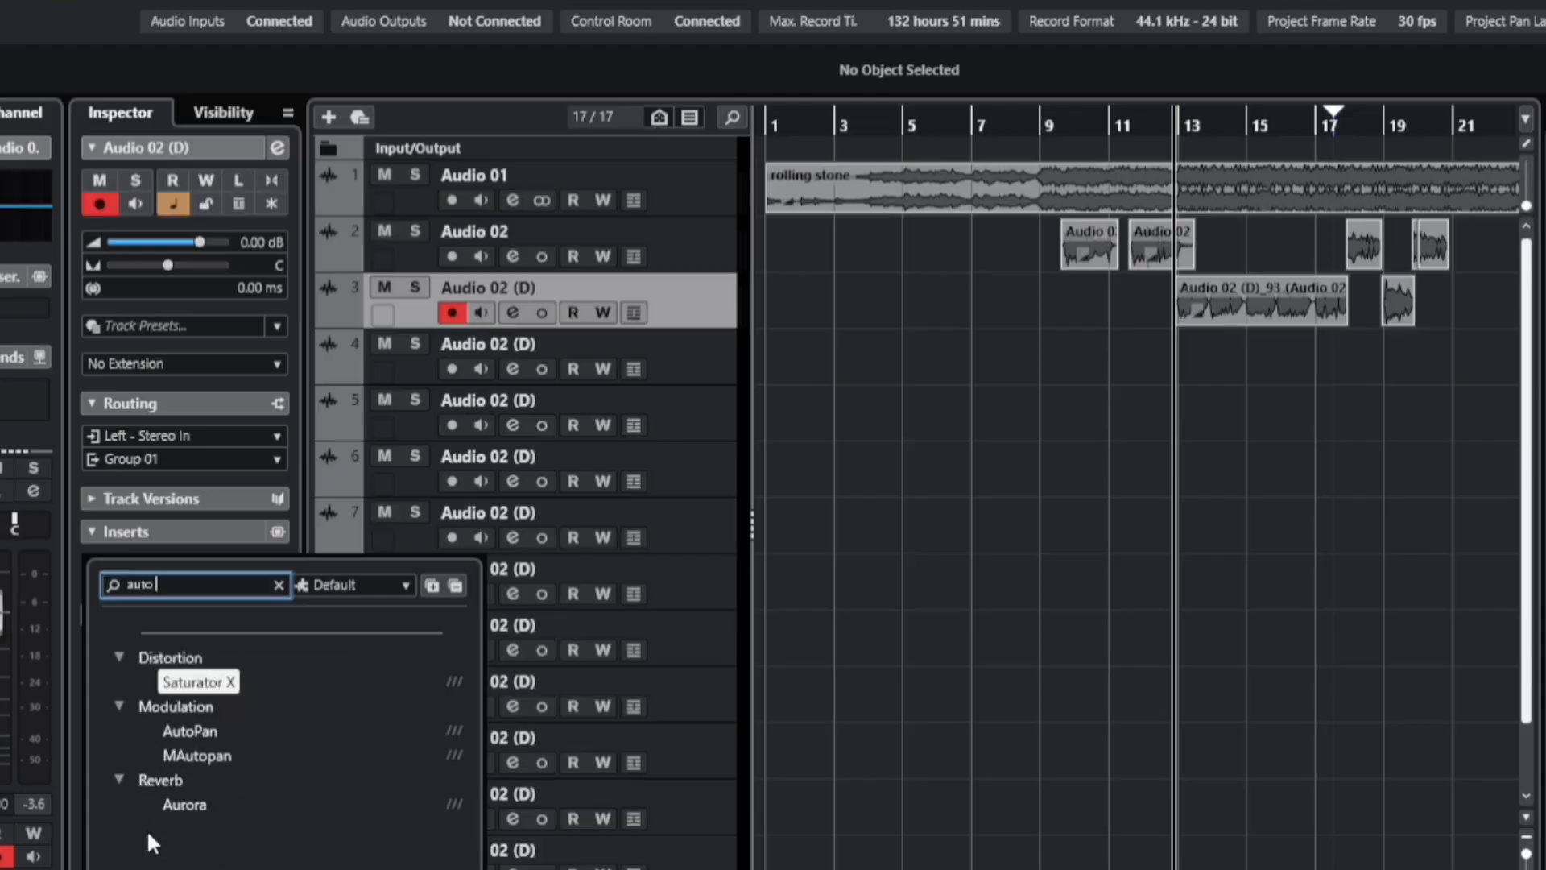
{"action": "type", "text": "t"}
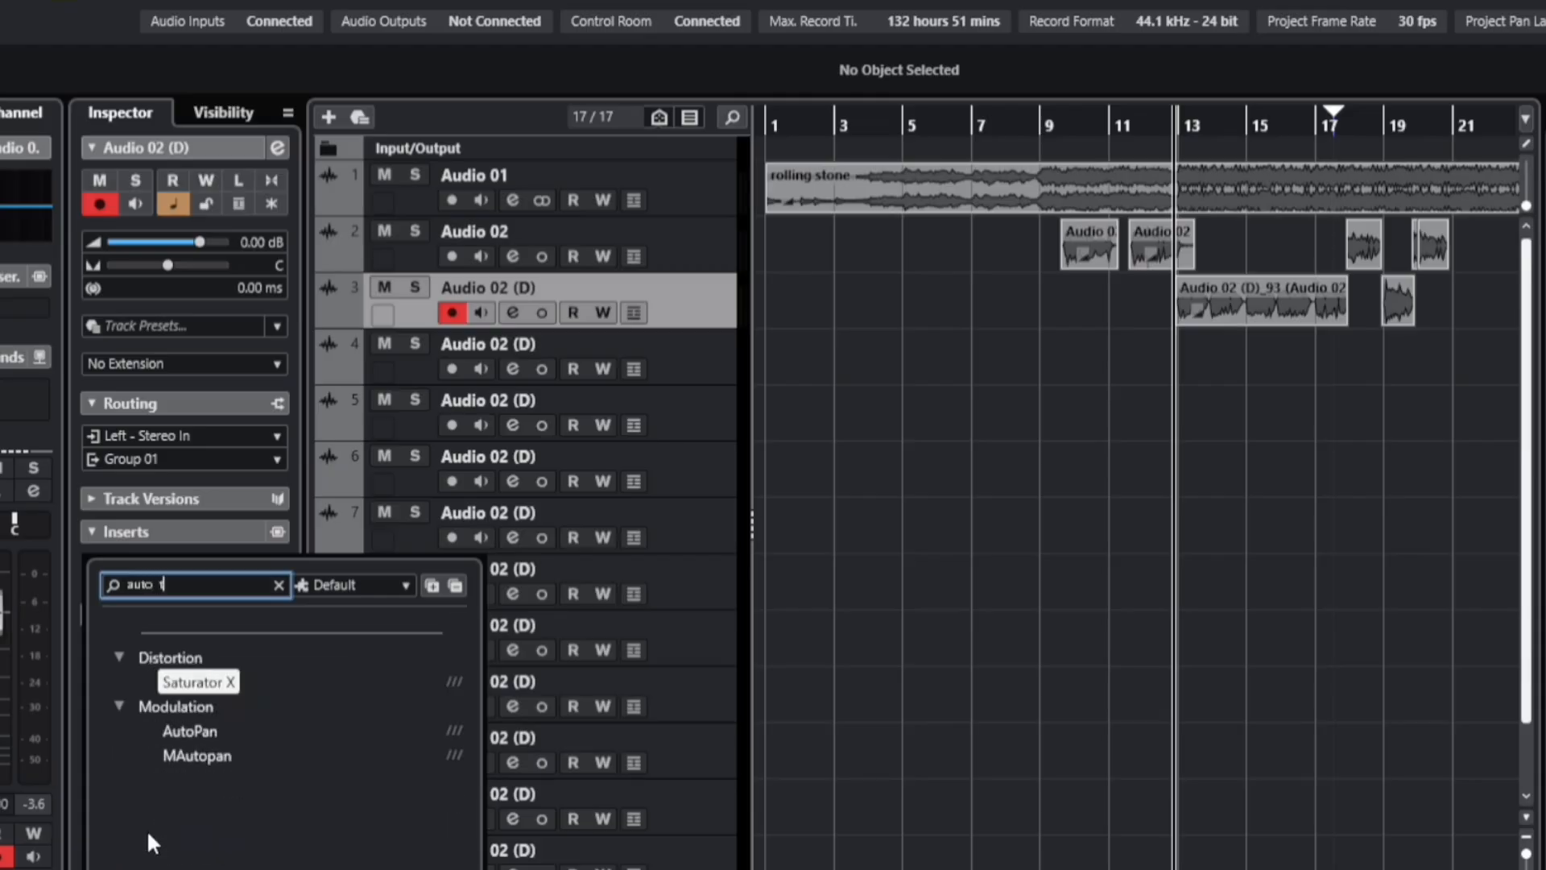
{"action": "type", "text": "uner"}
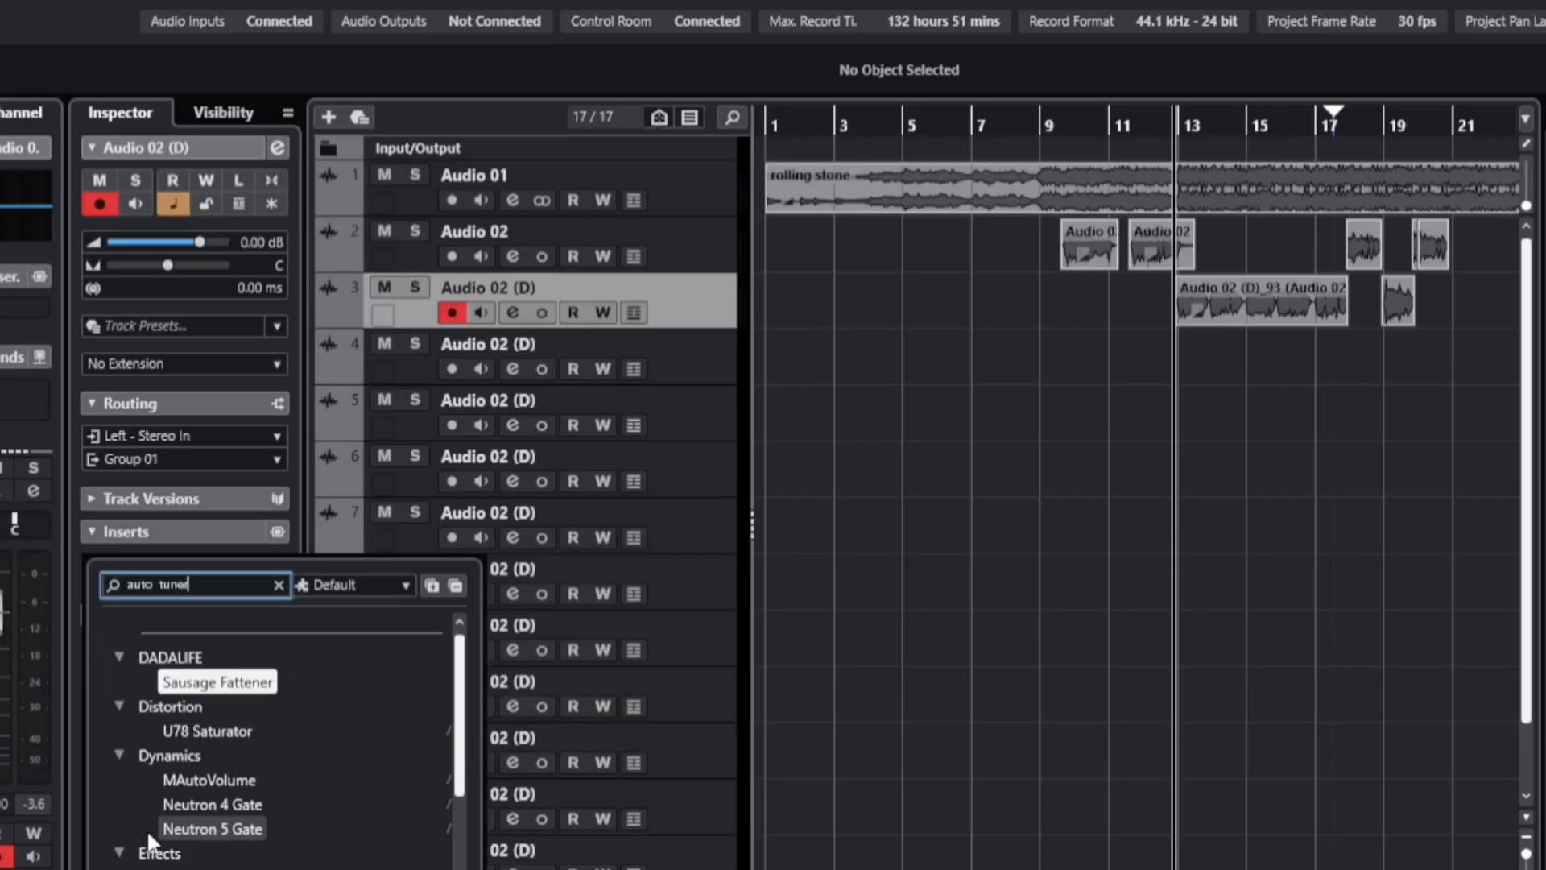
{"action": "key", "text": "BackSpace"}
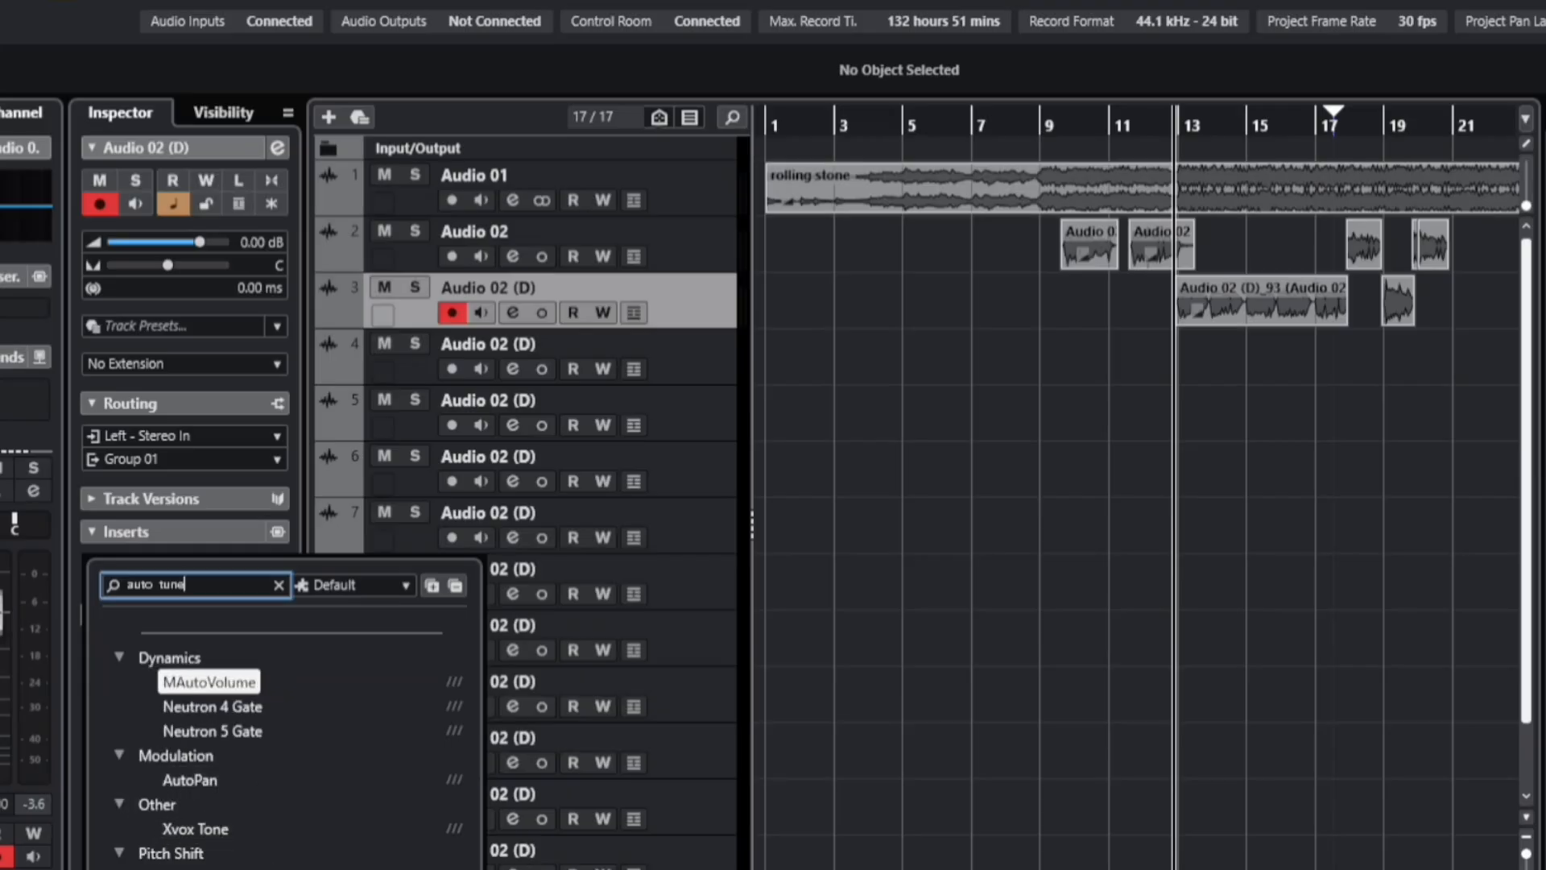
{"action": "double_click", "coordinate": [193, 868]}
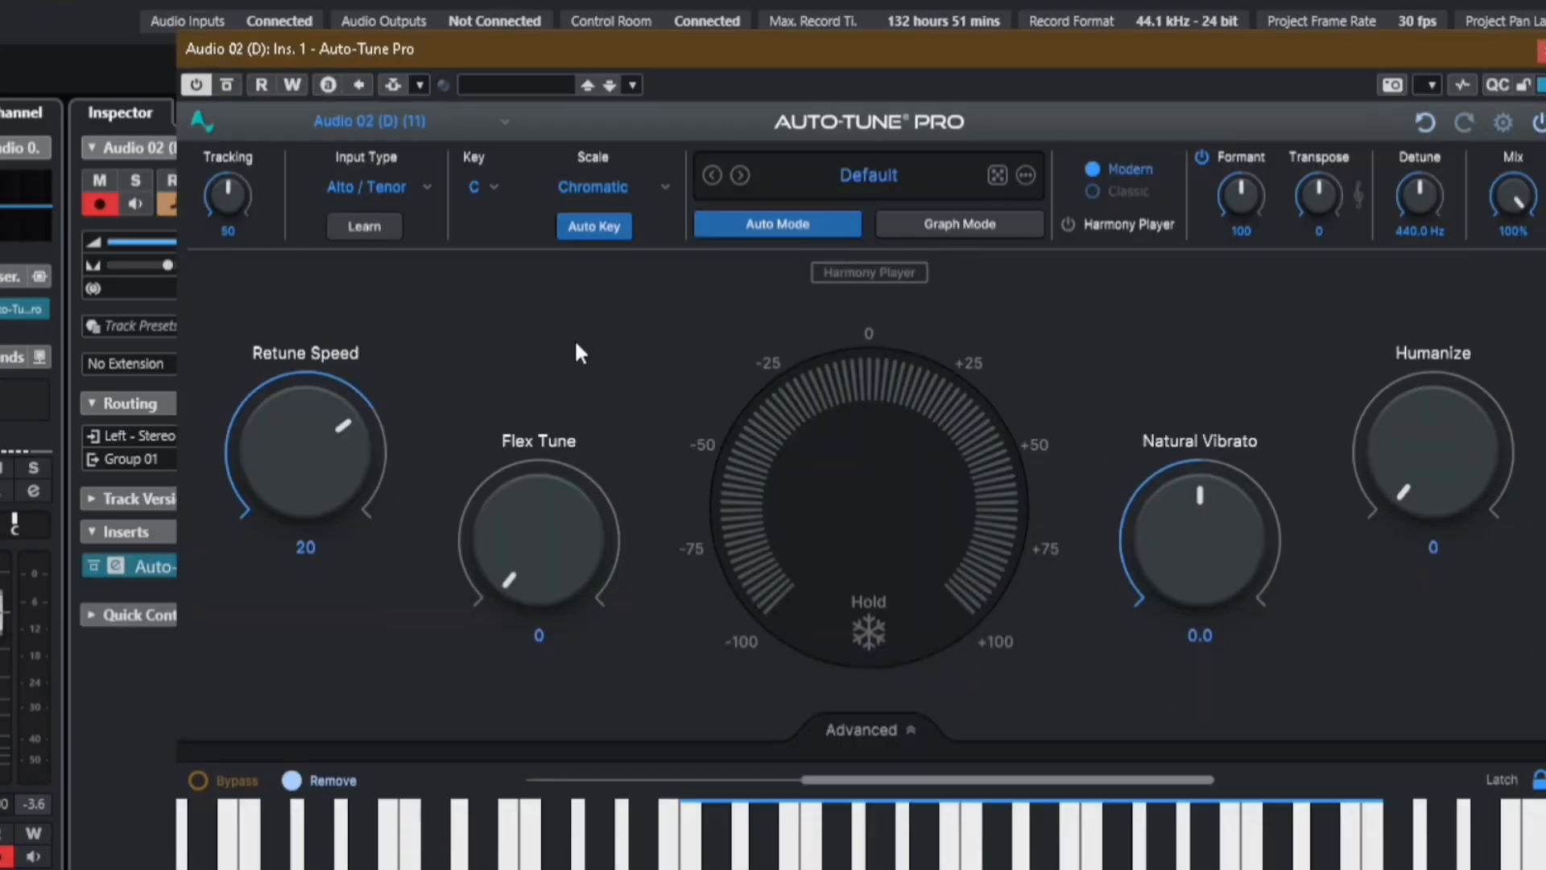
Step: Set Auto-Tune Pro's Retune Speed to 5, its key to D and its scale to Minor, and close the plug-in window
{"action": "left_click_drag", "start_coordinate": [333, 444], "coordinate": [344, 412]}
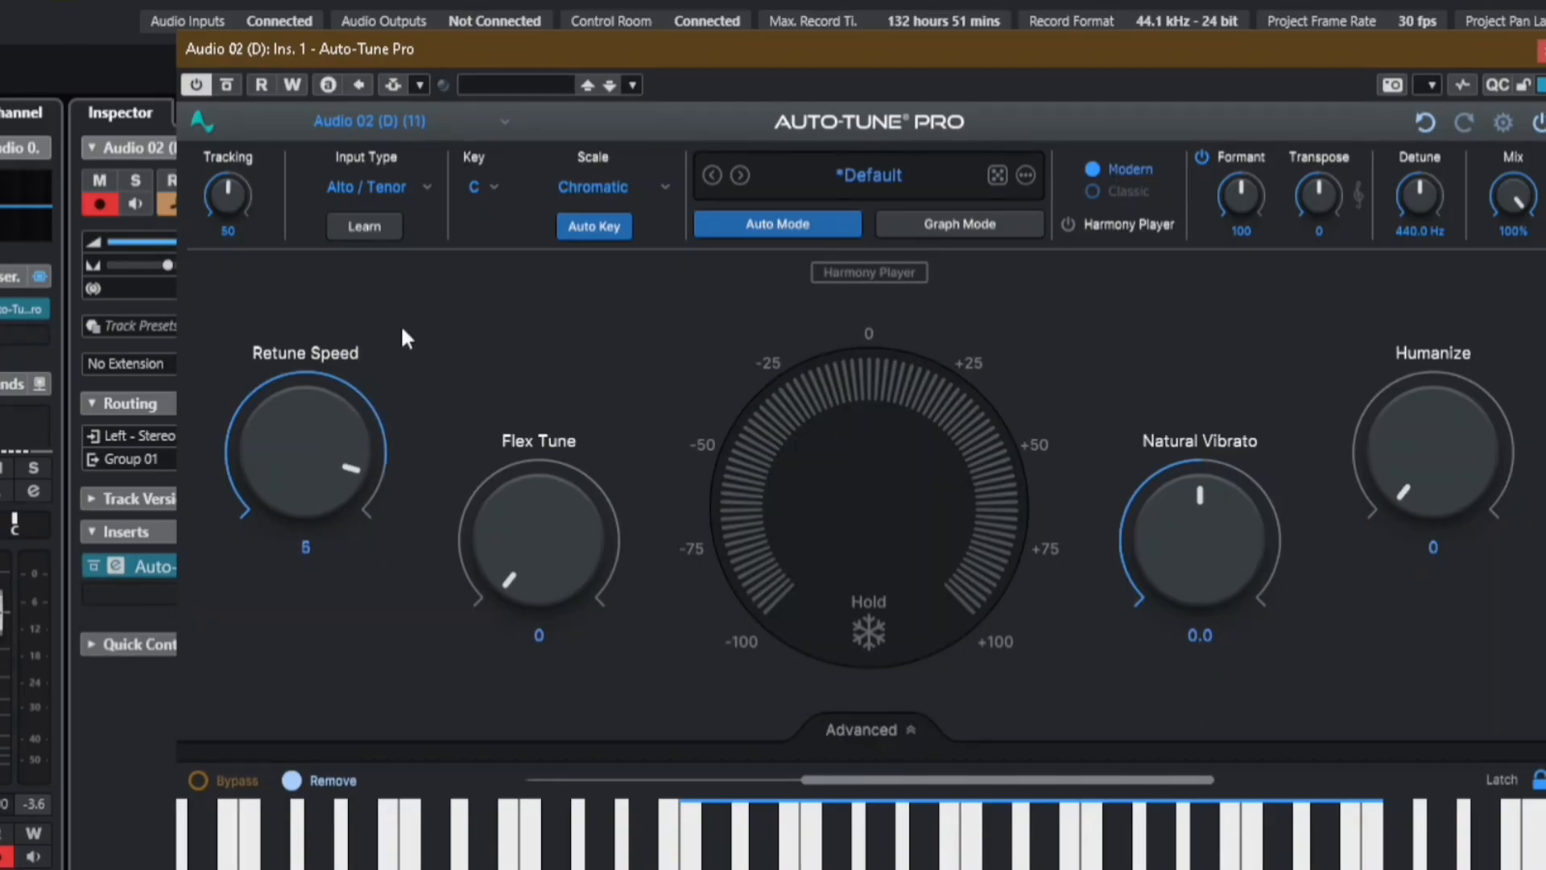
{"action": "left_click", "coordinate": [499, 194]}
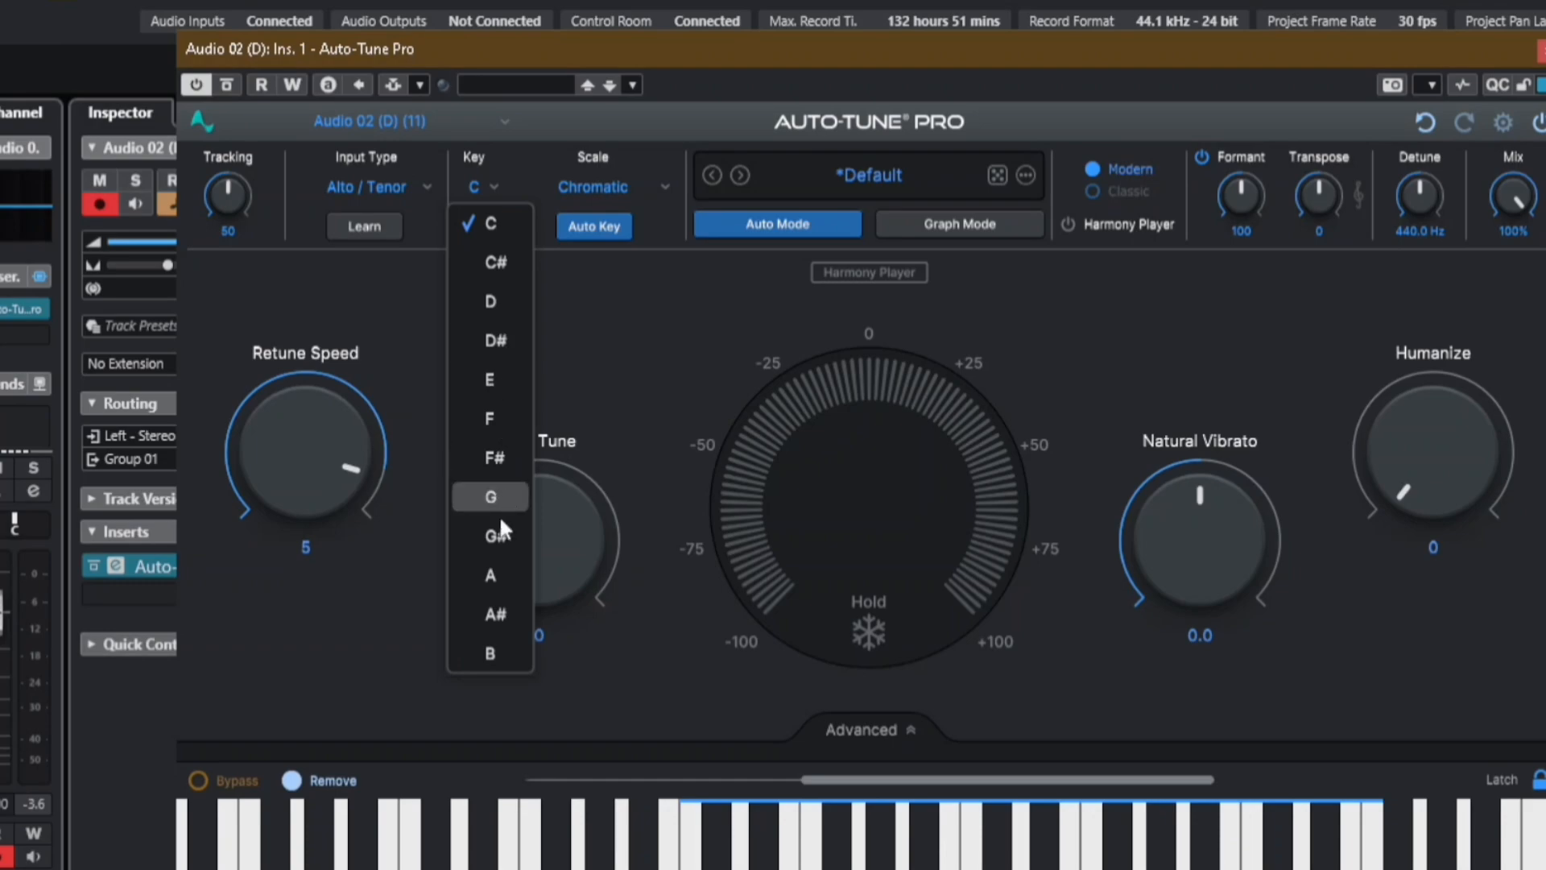
{"action": "left_click", "coordinate": [501, 304]}
{"action": "left_click", "coordinate": [610, 187]}
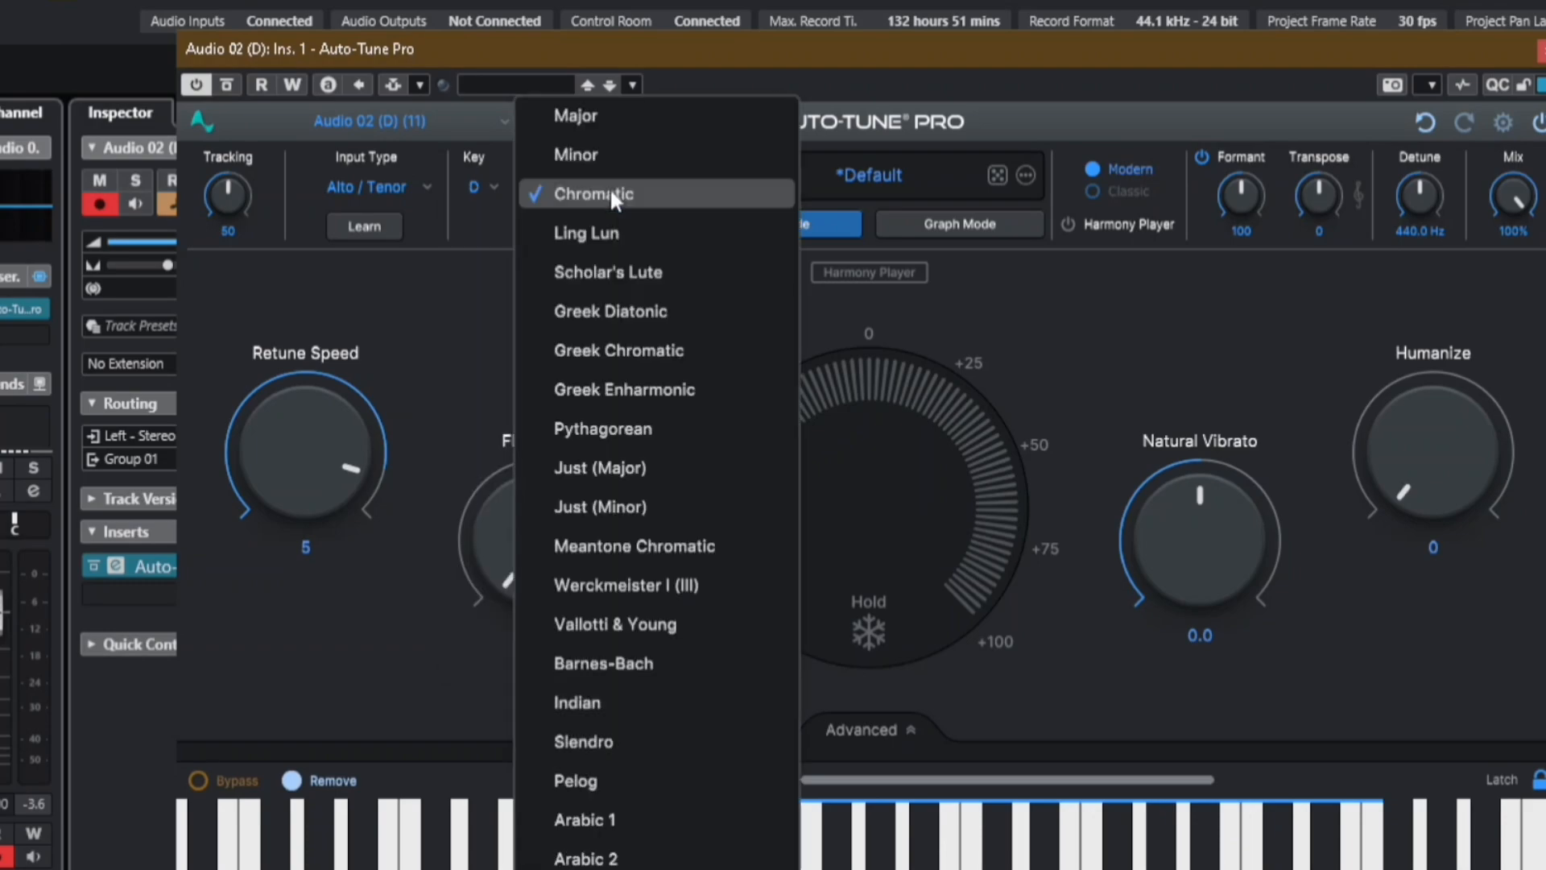
{"action": "left_click", "coordinate": [591, 161]}
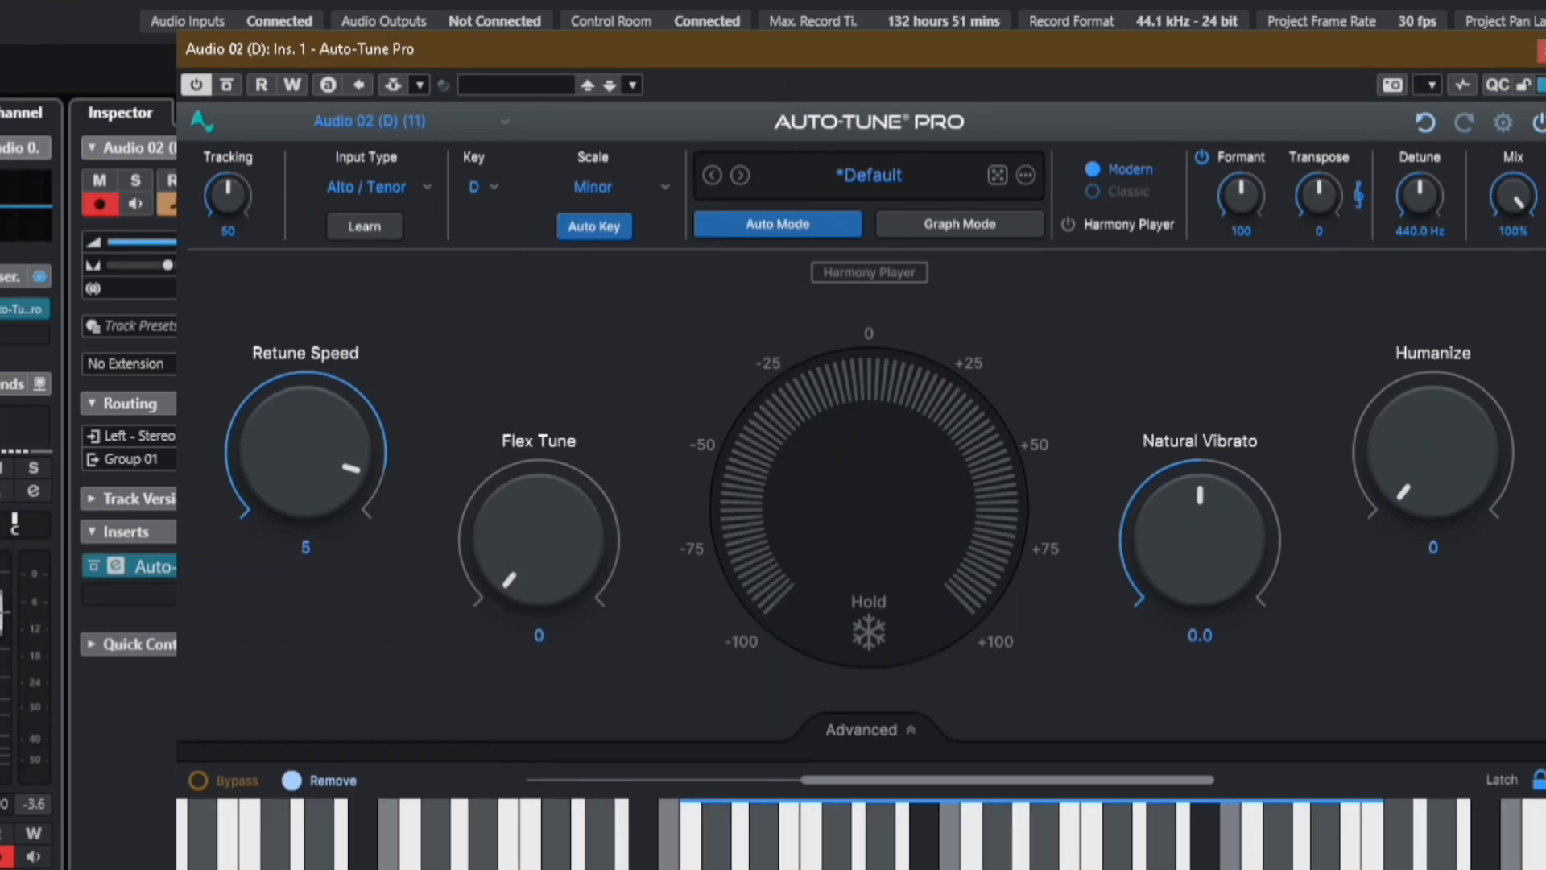
{"action": "left_click", "coordinate": [1539, 50]}
Step: Check the Audio 02 track's inserts and play the tuned vocal phrase on Audio 02 (D) from just before bar 13
{"action": "left_click", "coordinate": [714, 240]}
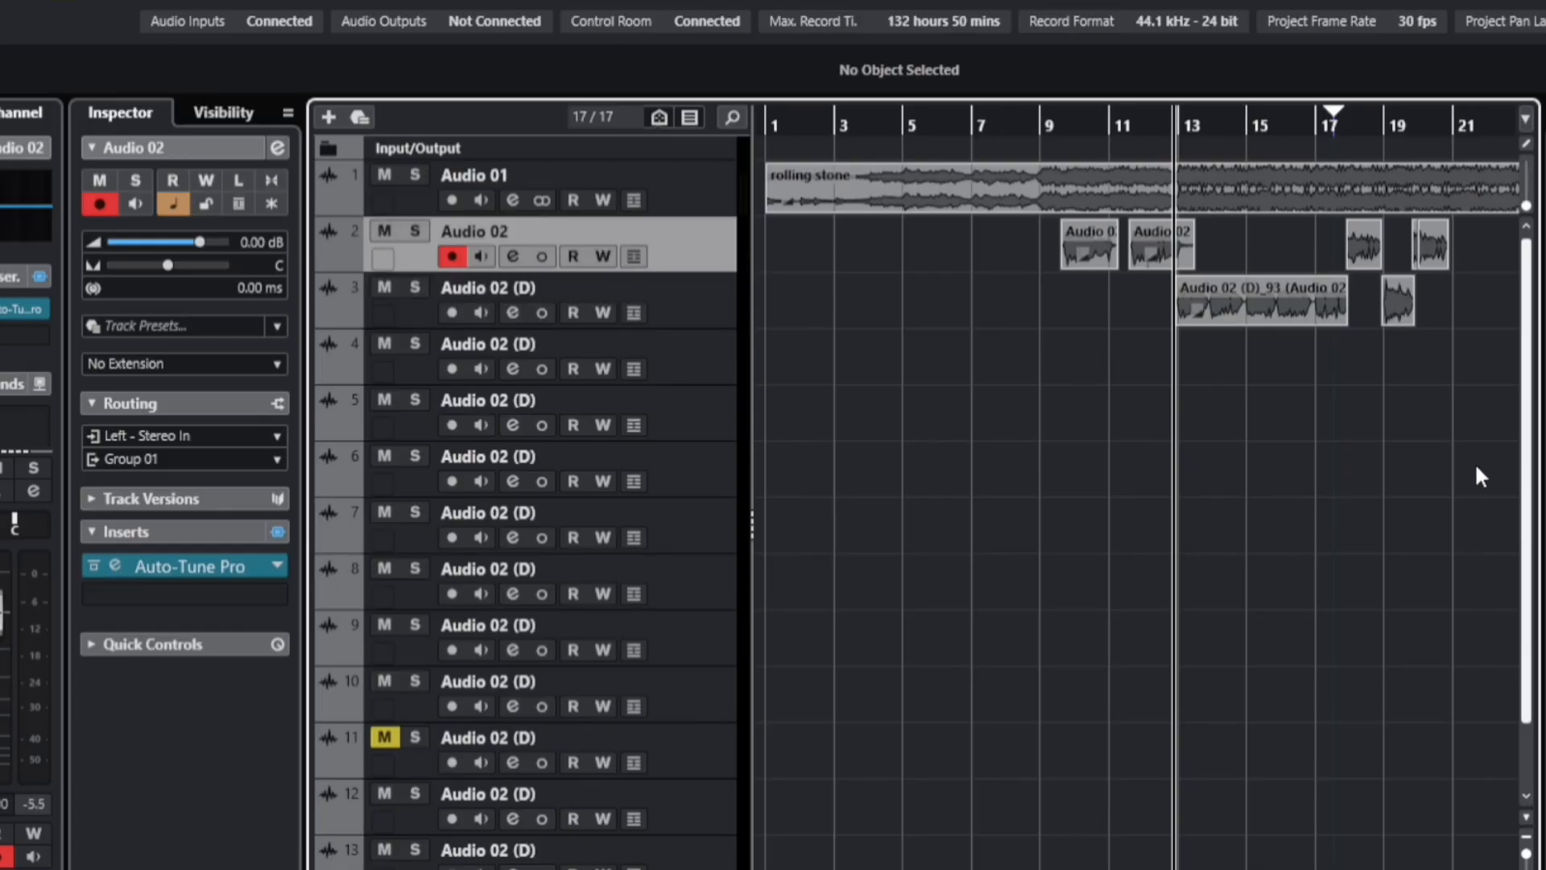
{"action": "key", "text": "space"}
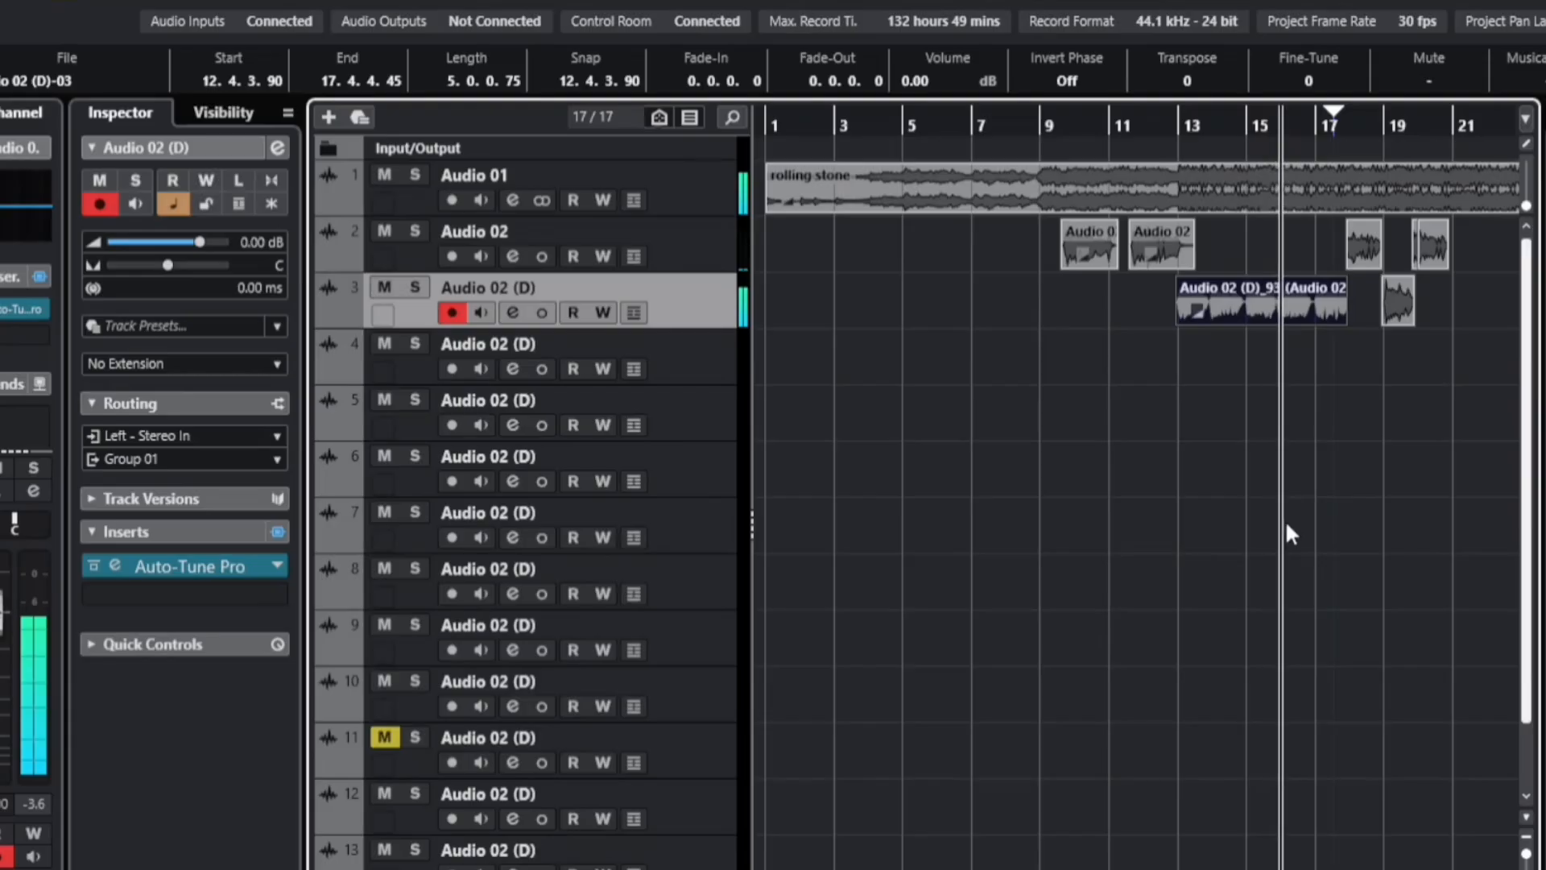
{"action": "key", "text": "space"}
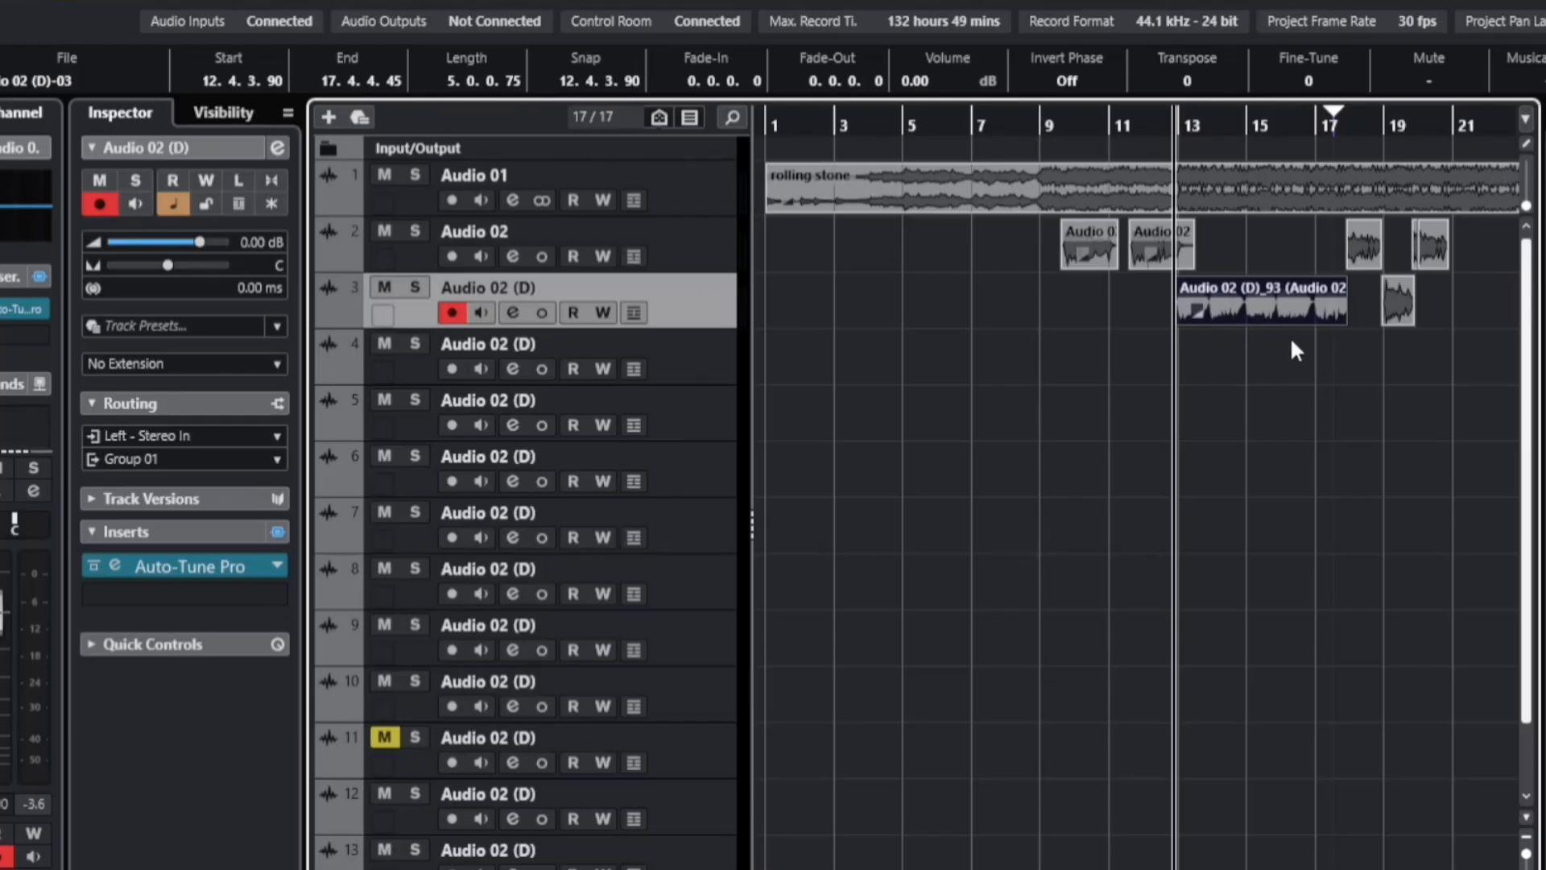
Step: Open the bar 13 vocal event on Audio 02 (D) in the sample editor and enable VariAudio editing
{"action": "mouse_move", "coordinate": [1176, 298]}
{"action": "double_click", "coordinate": [1270, 274]}
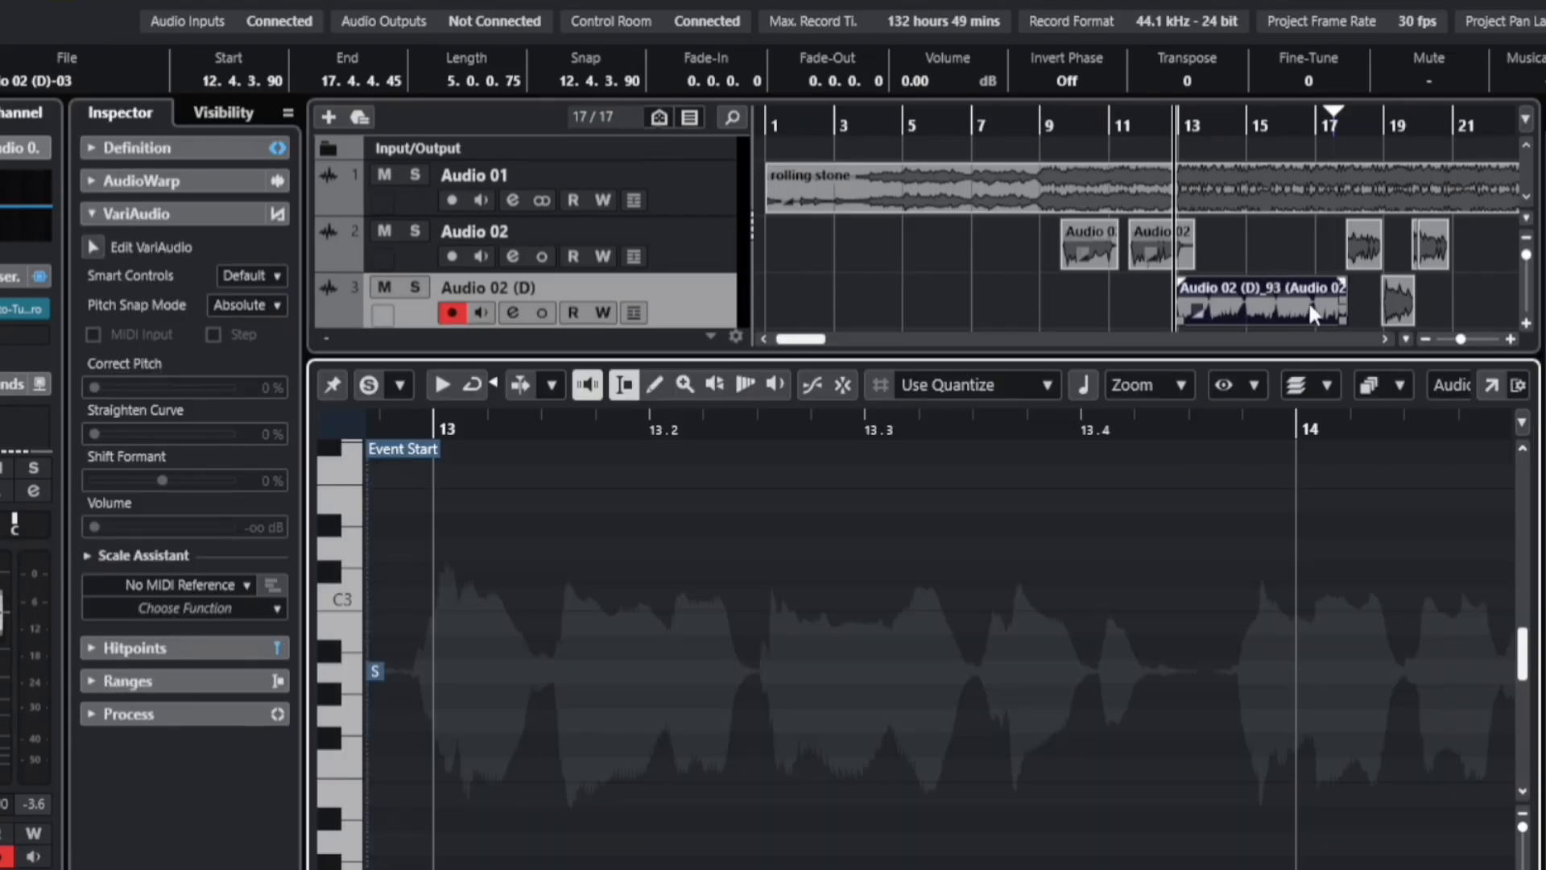
{"action": "left_click", "coordinate": [92, 247]}
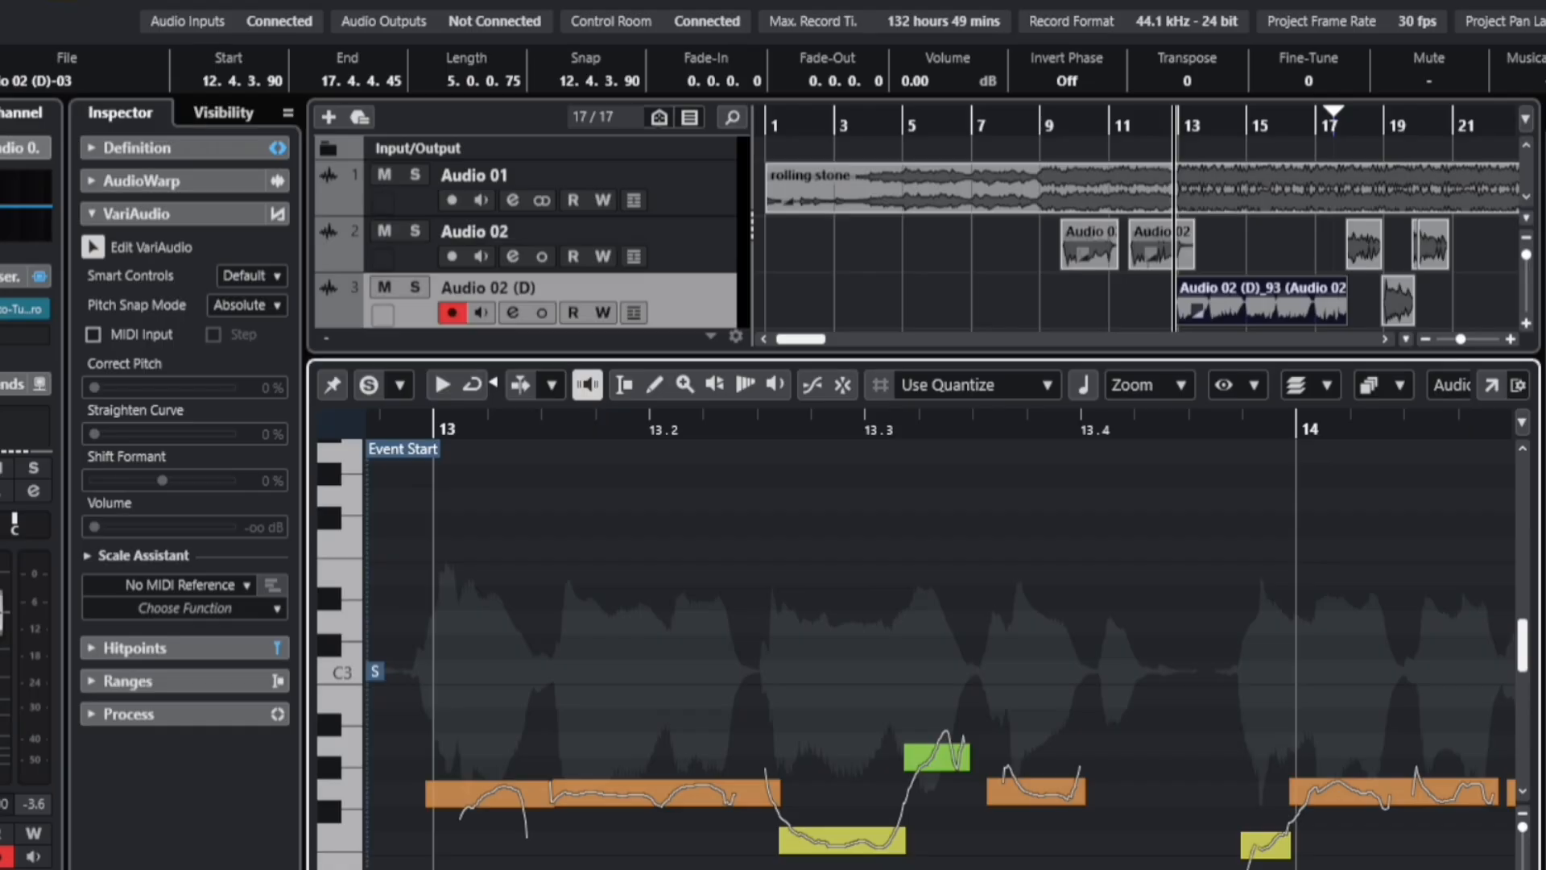
Step: Examine the VariAudio pitch segments and pitch curves of the vocal phrase from bar 13 to bar 16
{"action": "scroll", "coordinate": [939, 636], "scroll_direction": "right", "scroll_amount": 15}
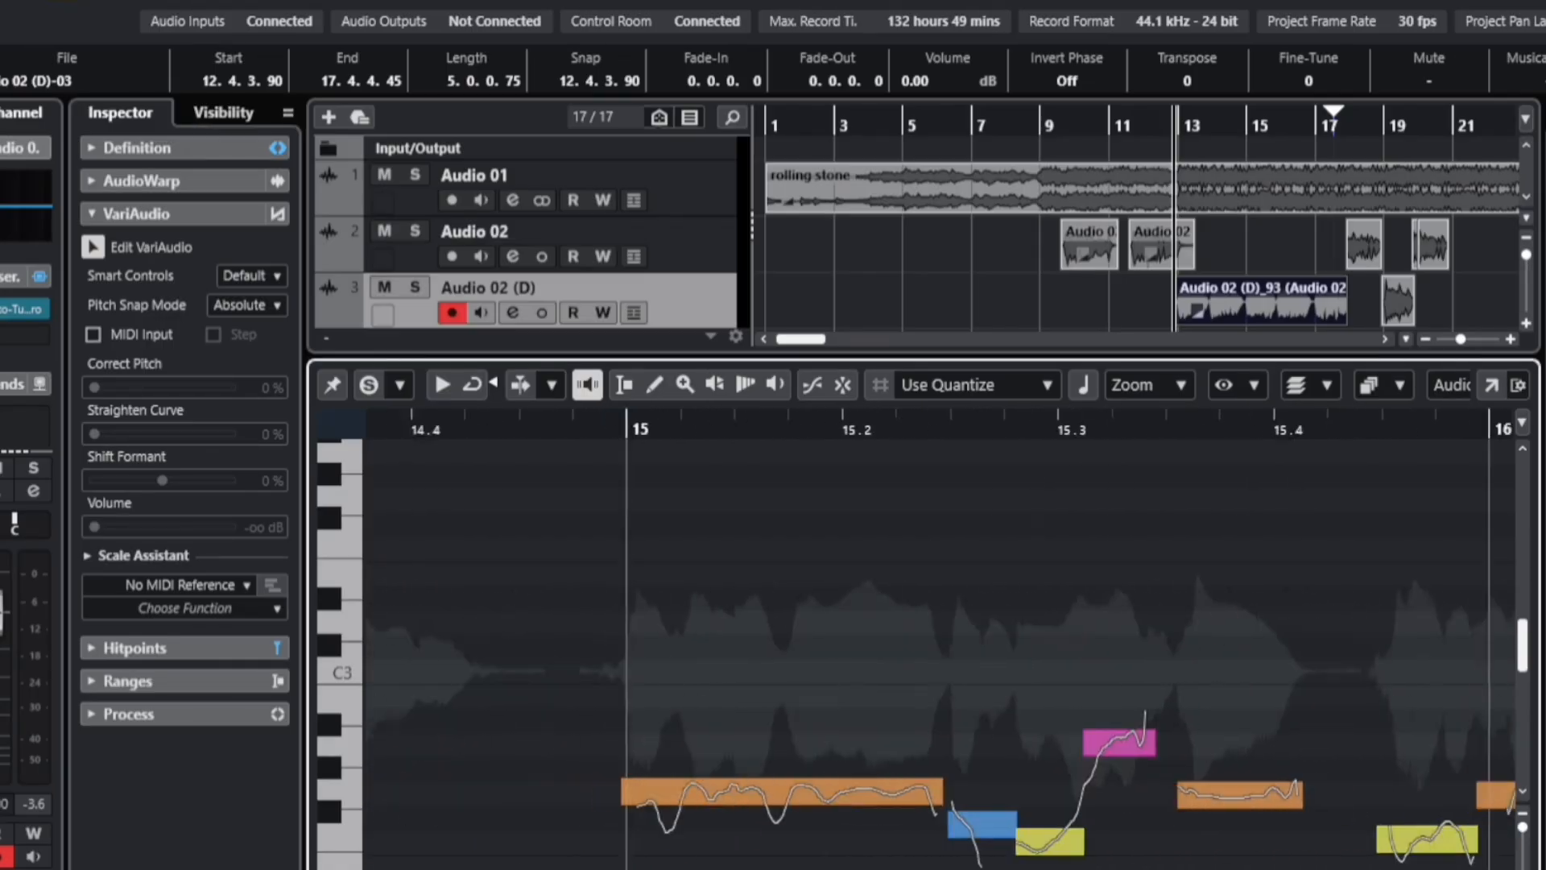
{"action": "scroll", "coordinate": [939, 636], "scroll_direction": "right", "scroll_amount": 3}
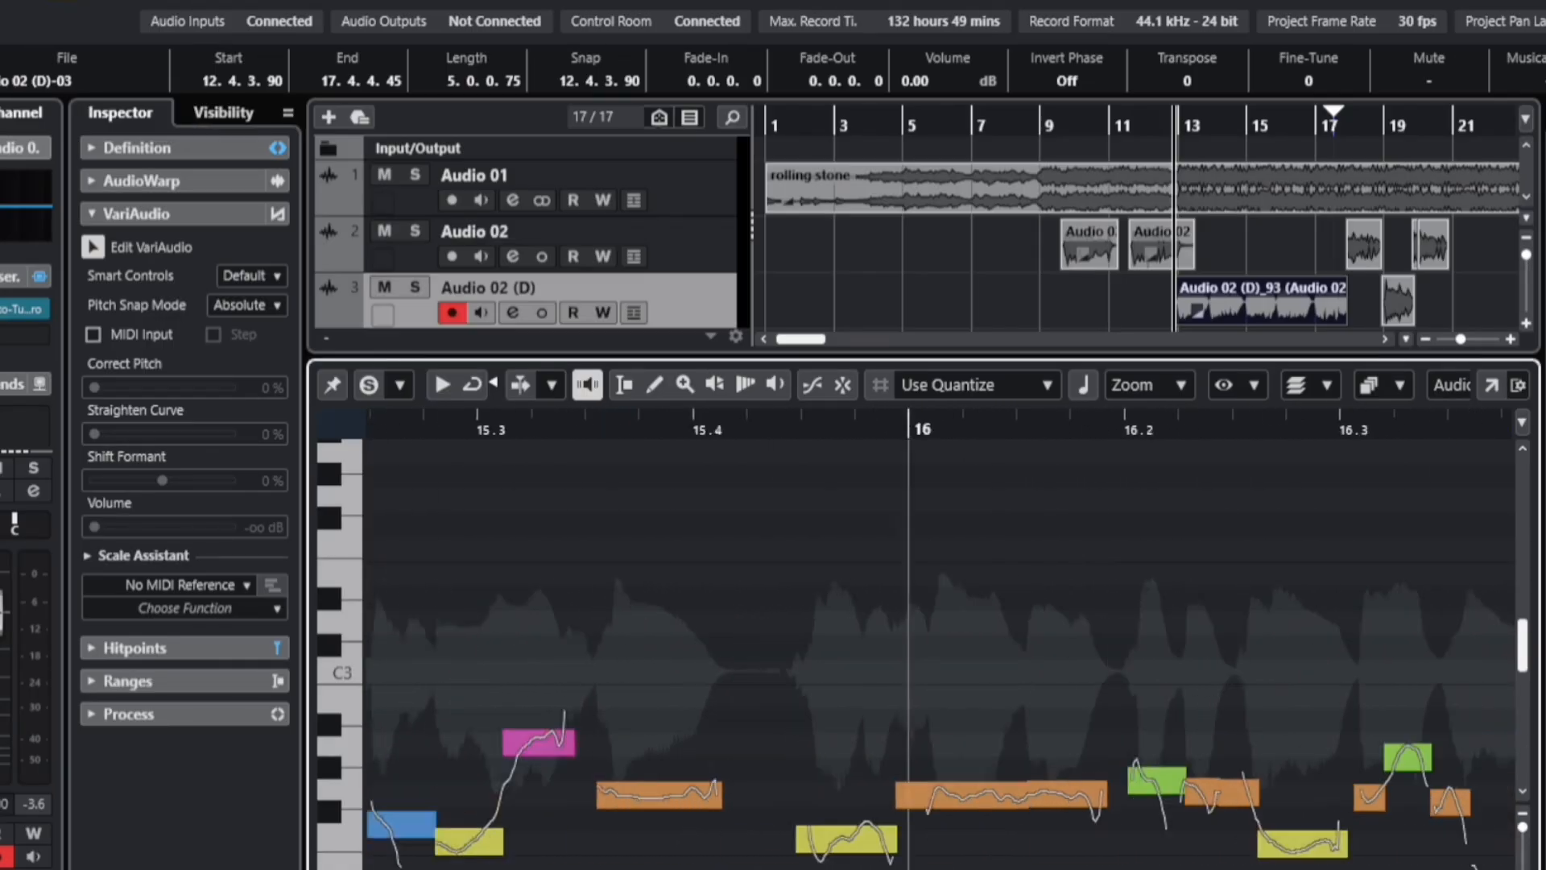
{"action": "scroll", "coordinate": [940, 636], "scroll_direction": "left", "scroll_amount": 15}
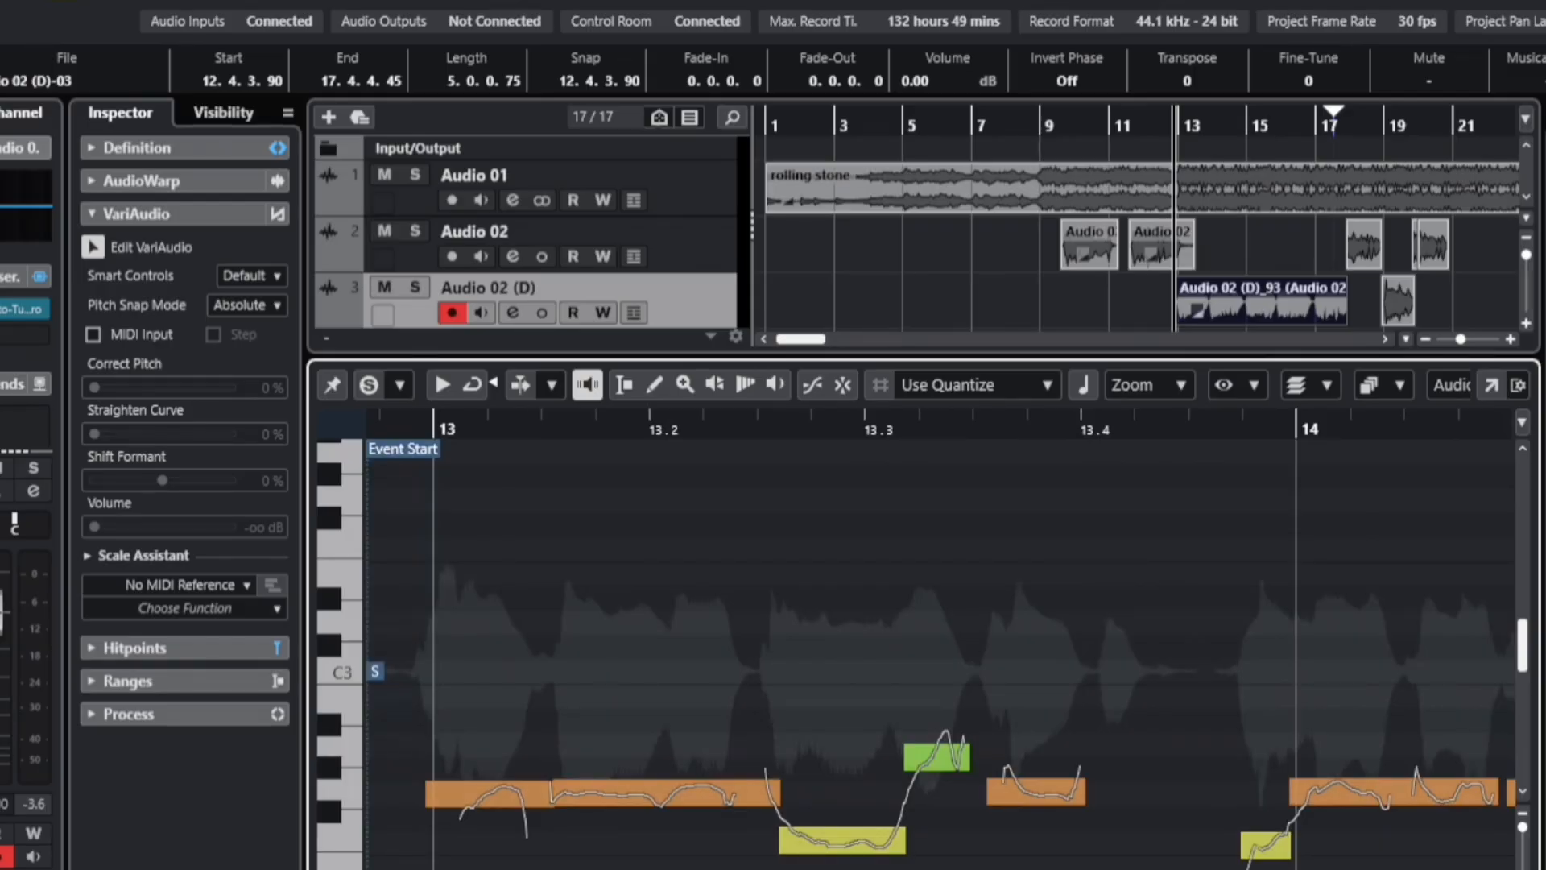
{"action": "scroll", "coordinate": [1125, 782], "scroll_direction": "down", "scroll_amount": 3}
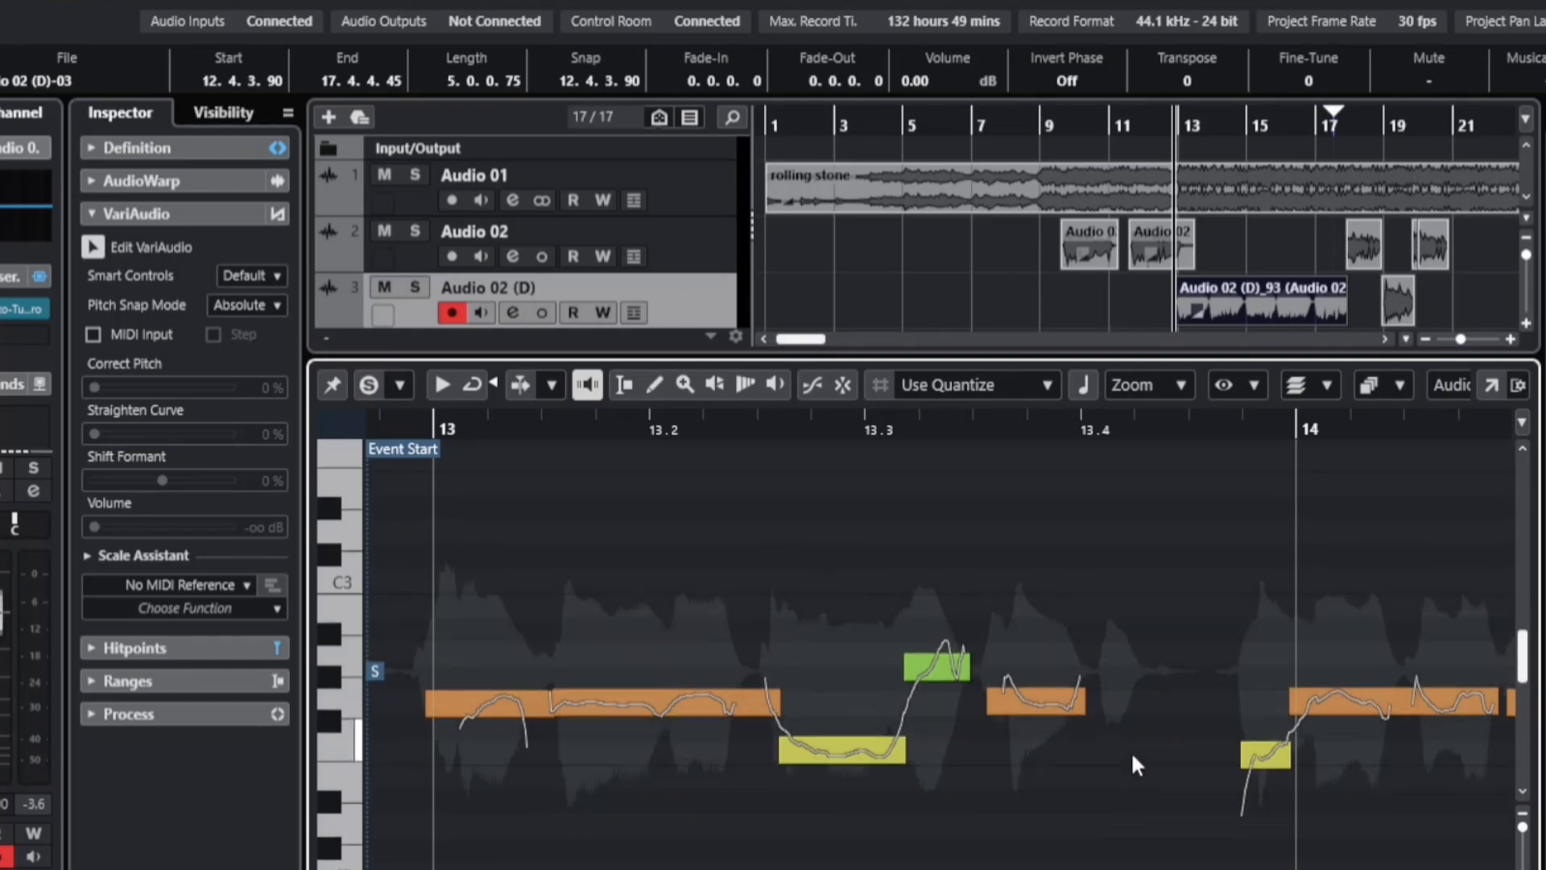
{"action": "scroll", "coordinate": [940, 636], "scroll_direction": "right", "scroll_amount": 6}
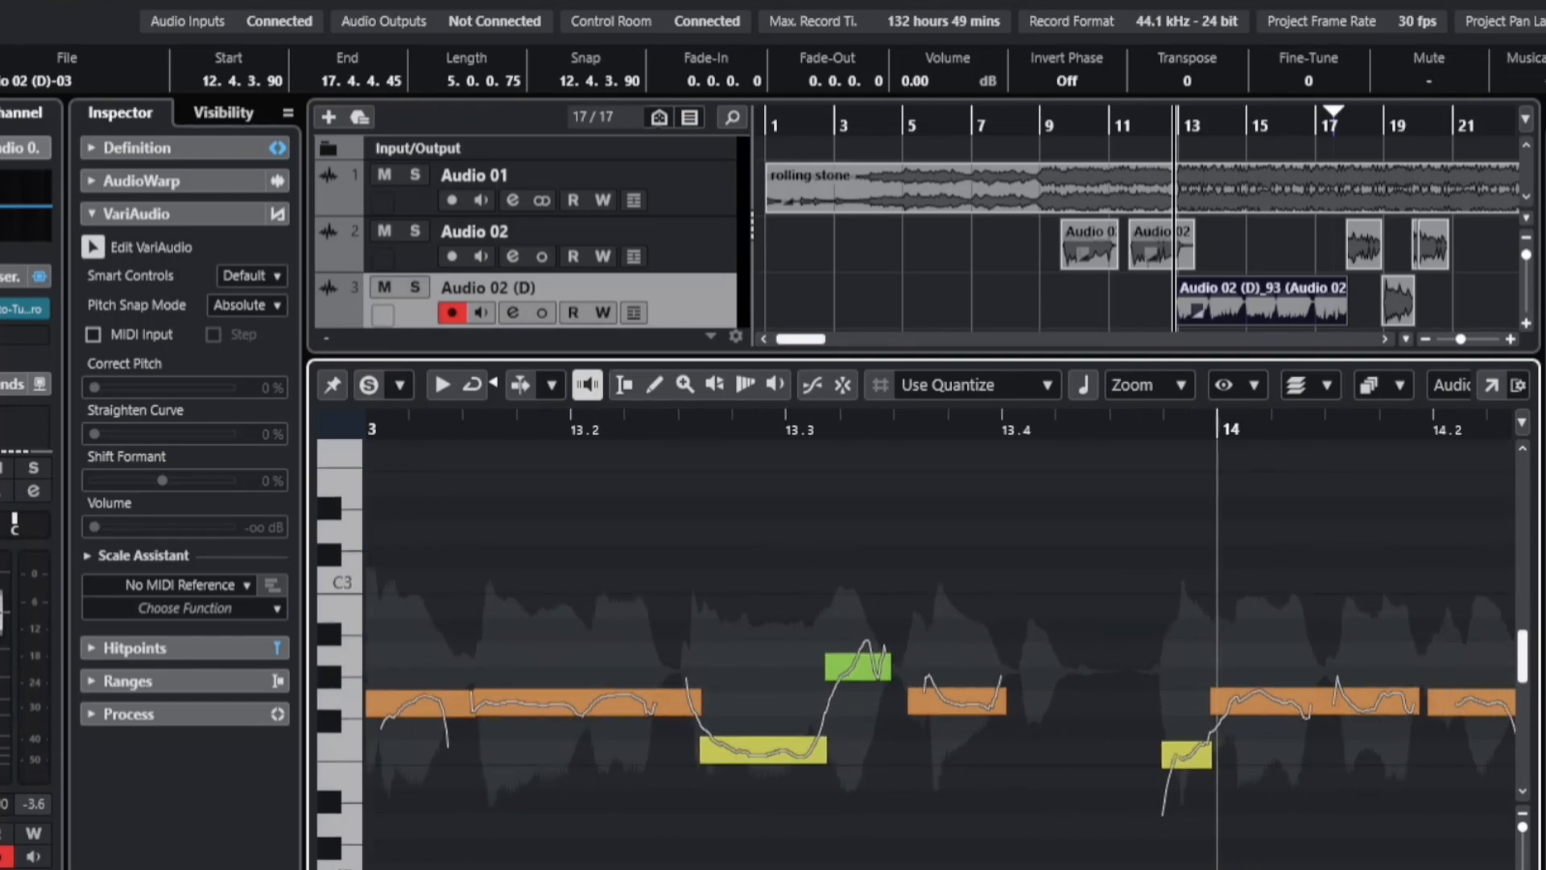
{"action": "scroll", "coordinate": [940, 636], "scroll_direction": "right", "scroll_amount": 10}
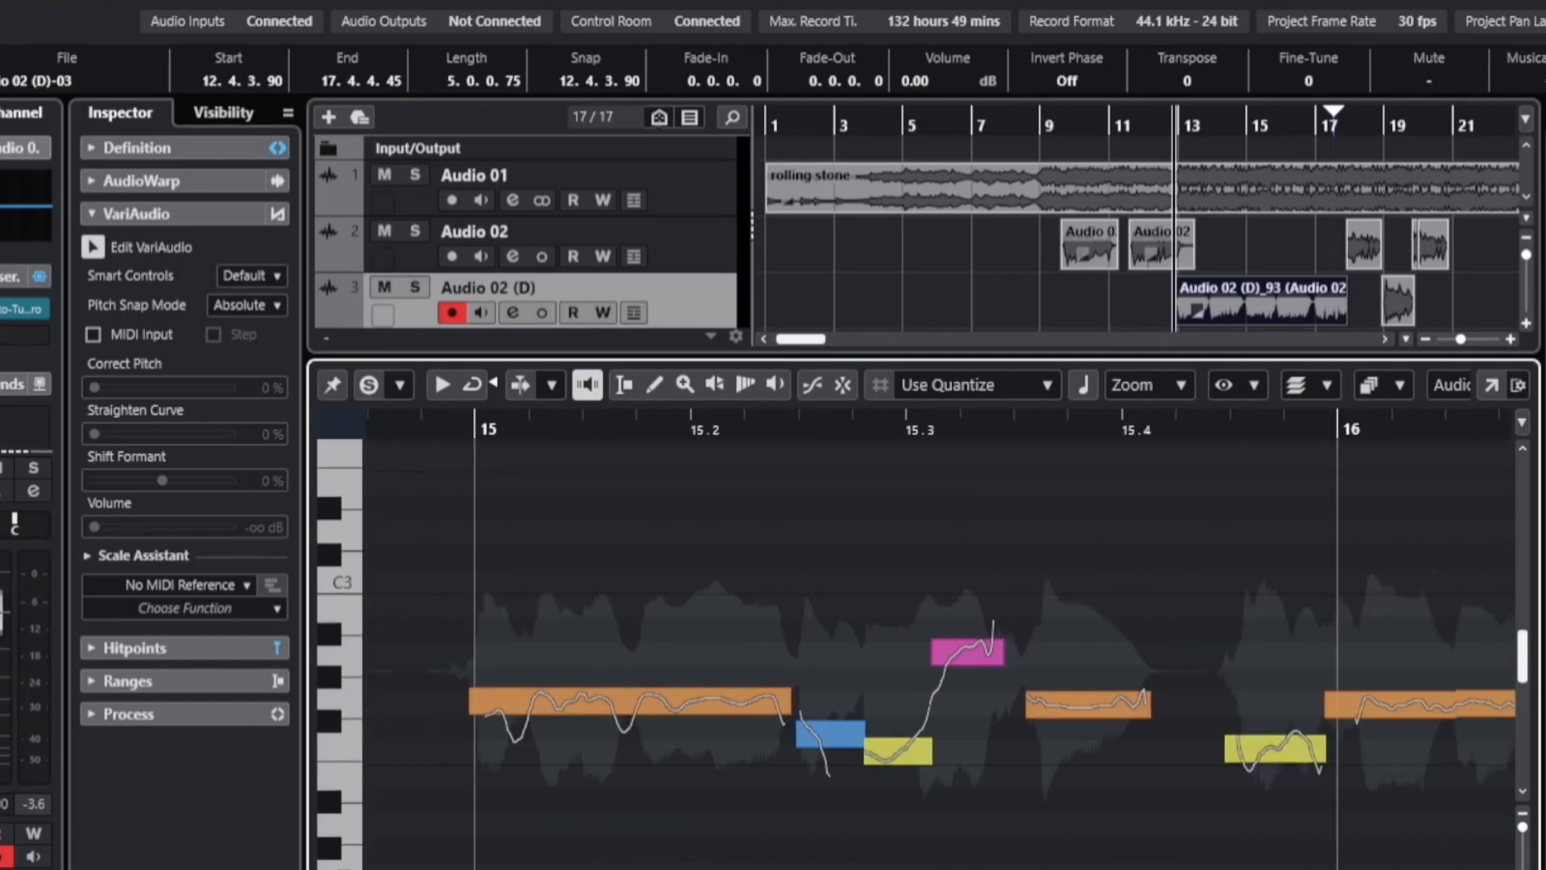
Step: Review the vocal's pitch segments through to the event end in bar 17, and play the phrase from bar 13
{"action": "scroll", "coordinate": [940, 636], "scroll_direction": "right", "scroll_amount": 3}
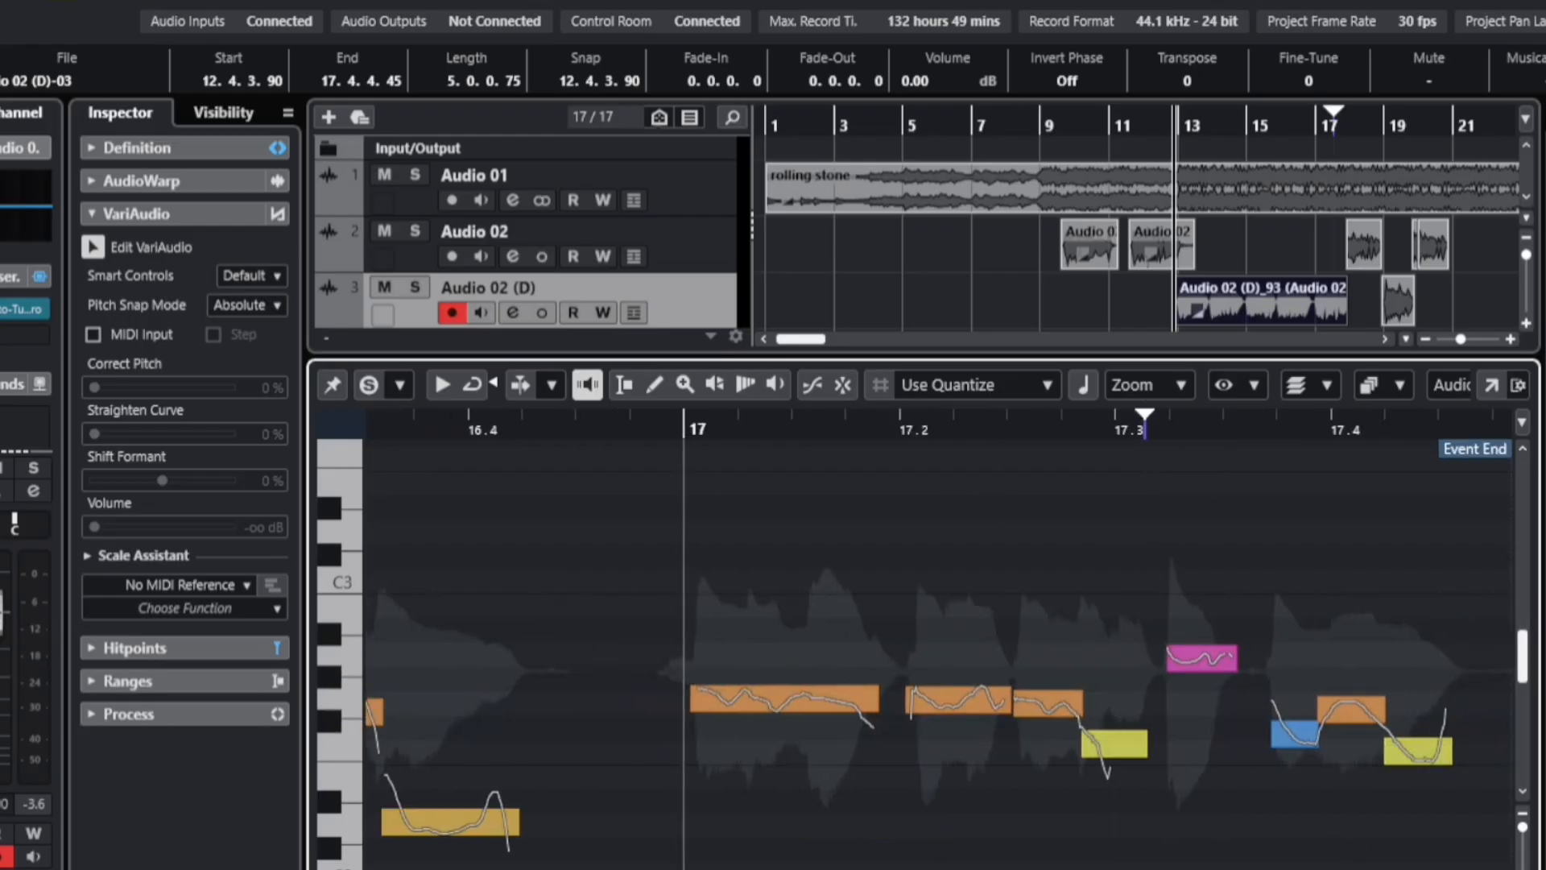
{"action": "scroll", "coordinate": [941, 636], "scroll_direction": "left", "scroll_amount": 17}
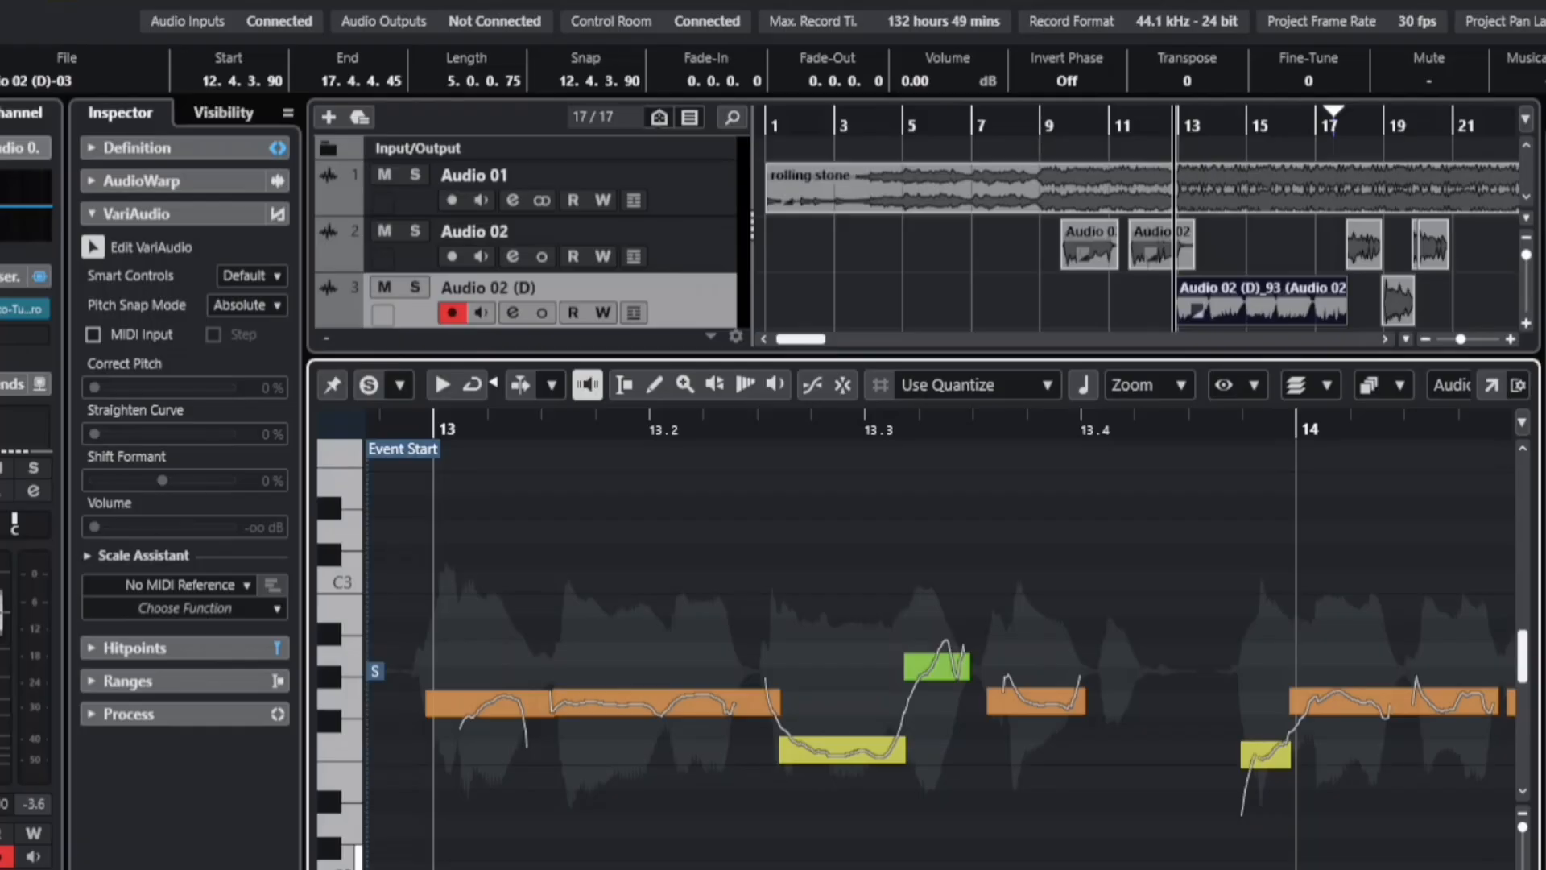
{"action": "left_click", "coordinate": [499, 707]}
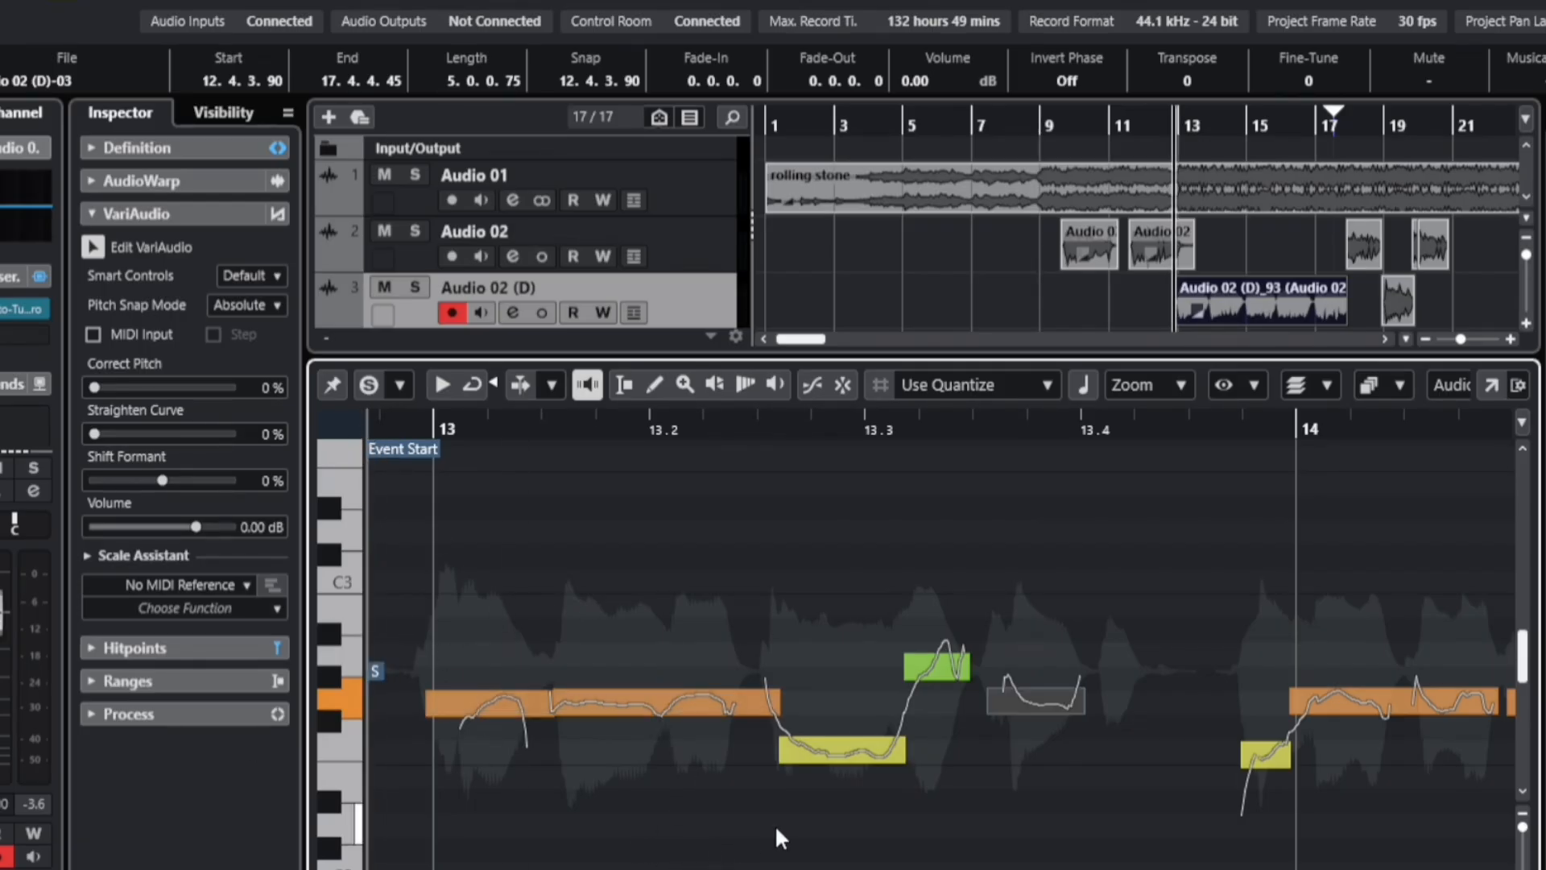
{"action": "key", "text": "space"}
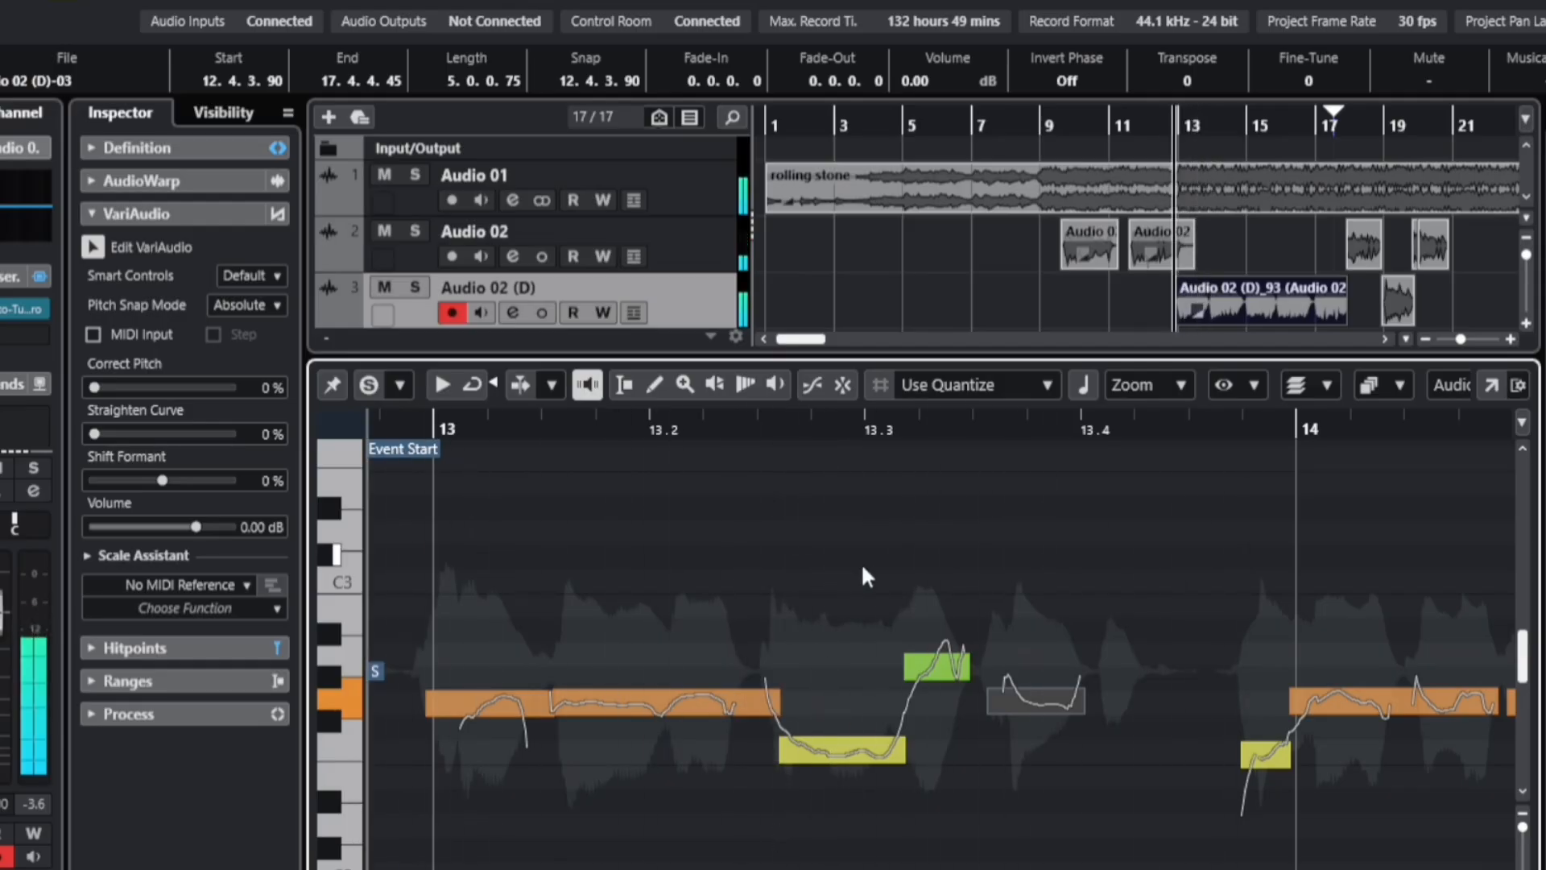
Step: Split the rising end of the green segment after 13.3 into its own segment and play the phrase
{"action": "left_click", "coordinate": [934, 674]}
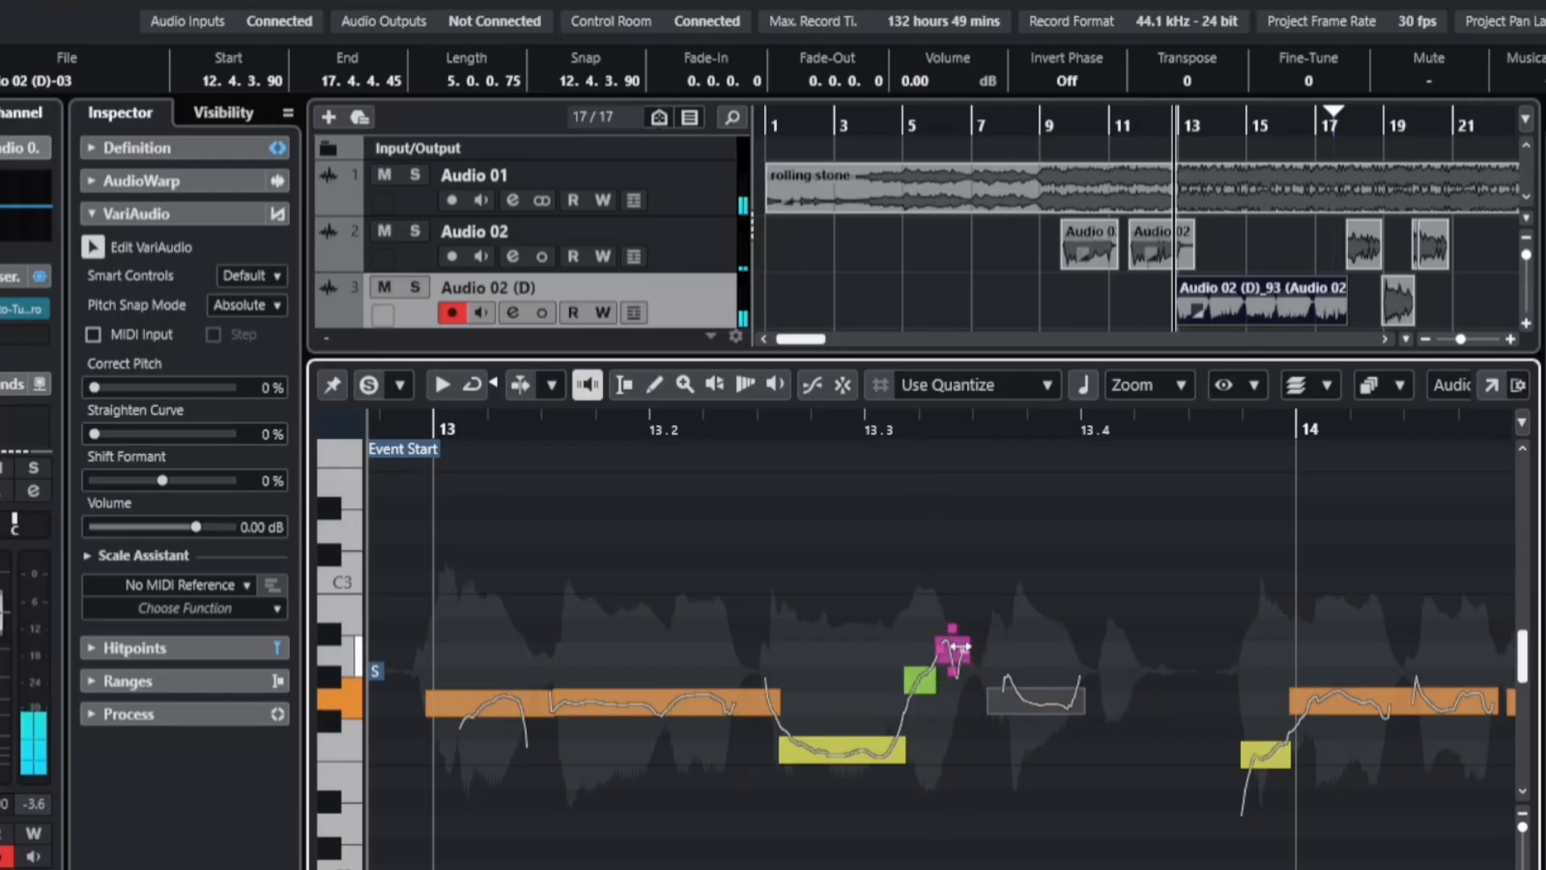
{"action": "left_click_drag", "start_coordinate": [954, 659], "coordinate": [958, 656]}
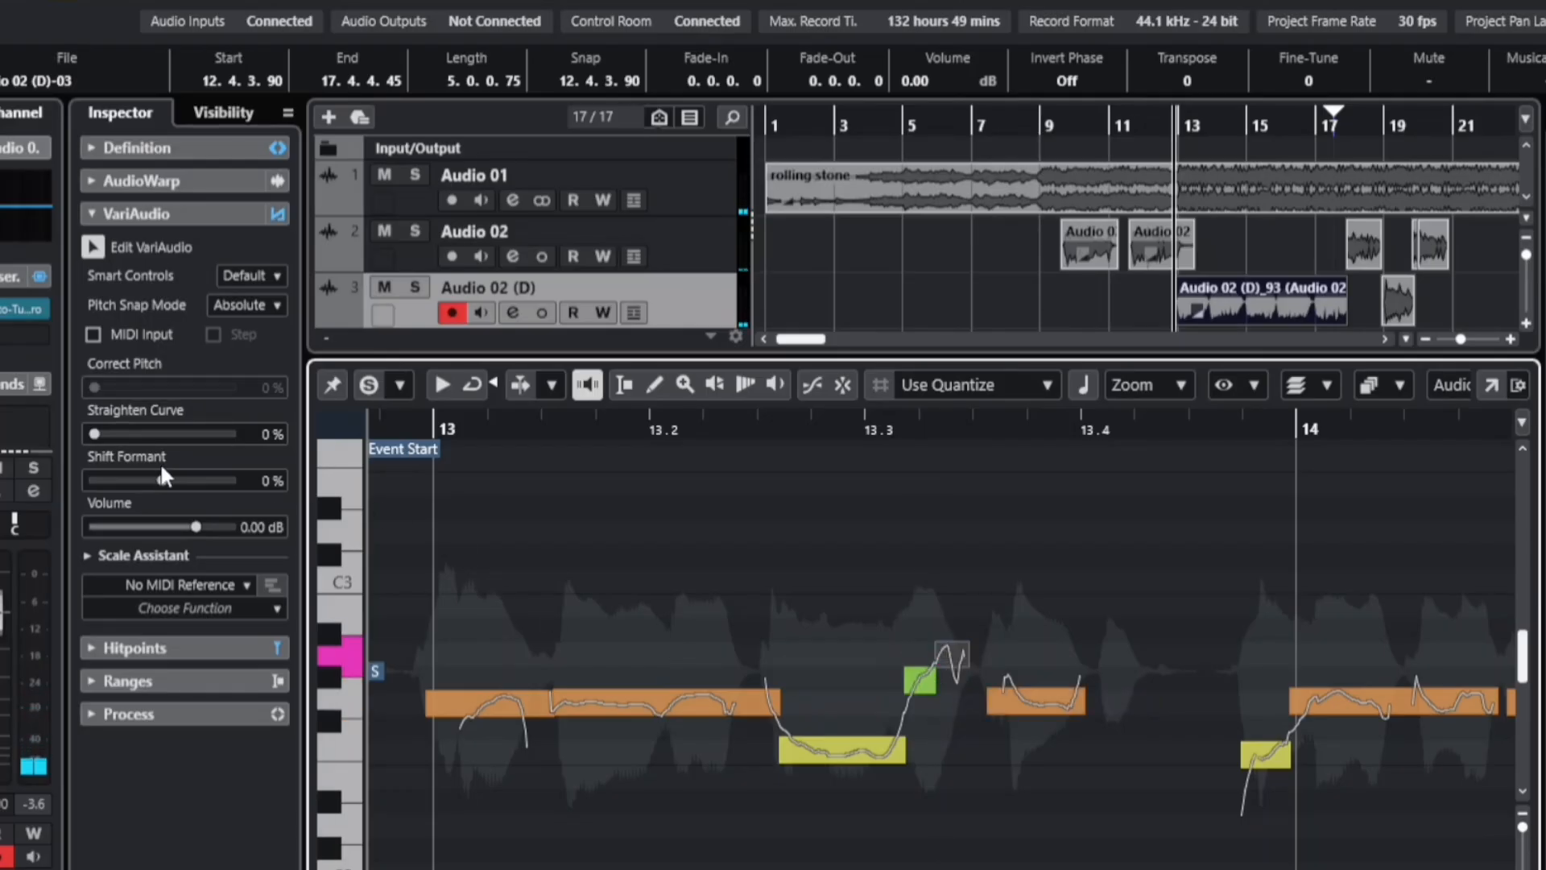
{"action": "left_click", "coordinate": [514, 705]}
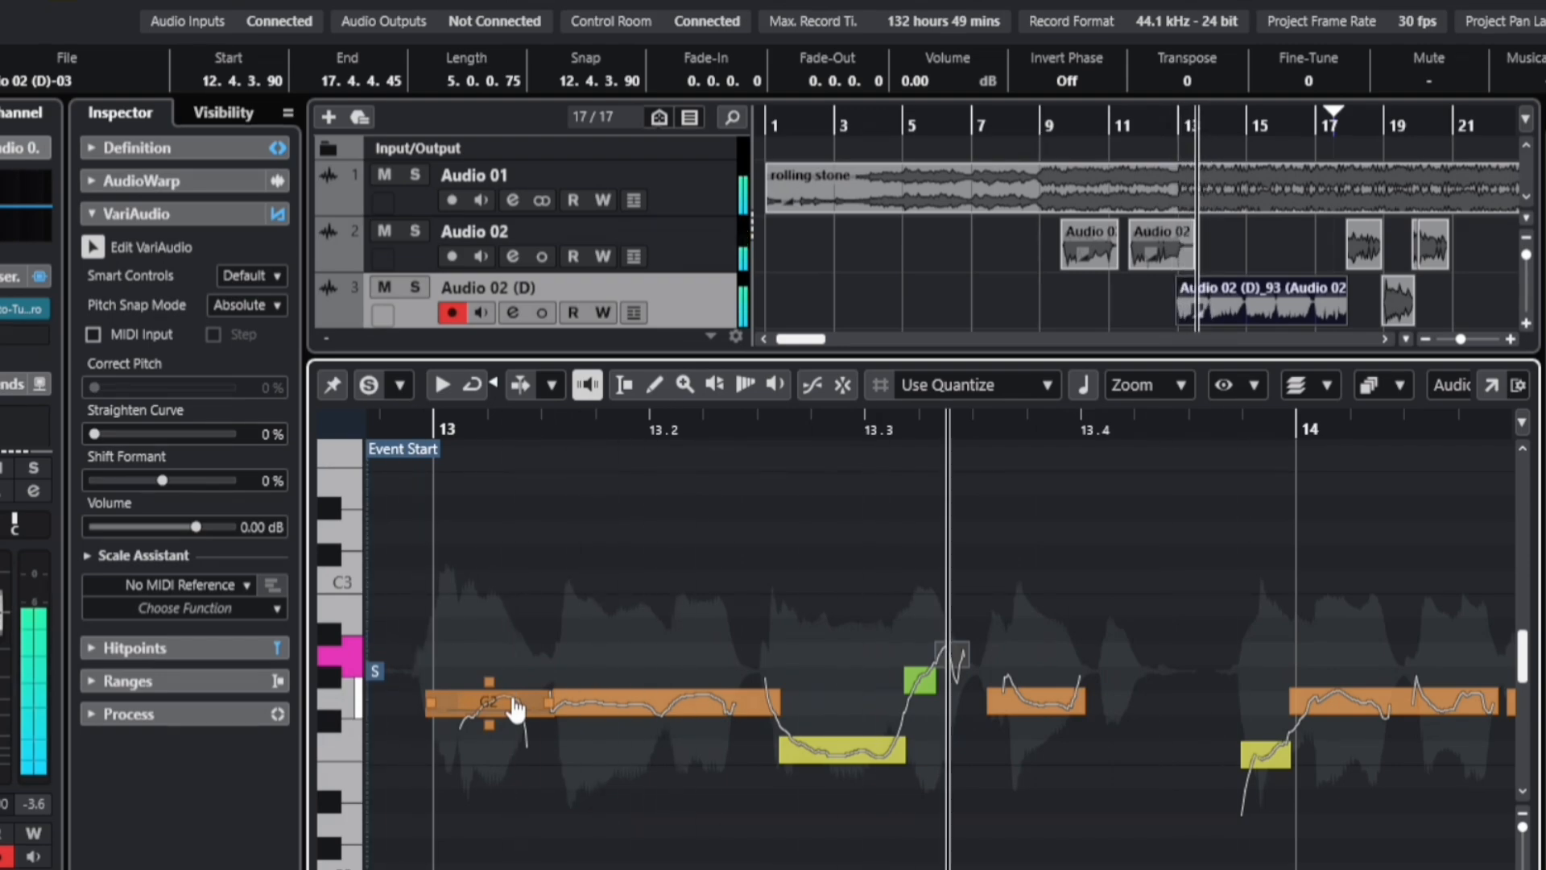
{"action": "left_click", "coordinate": [1287, 623]}
Step: Split the G2 segment just before 13.4, lower its first part to G2 and play the phrase
{"action": "left_click", "coordinate": [1020, 708]}
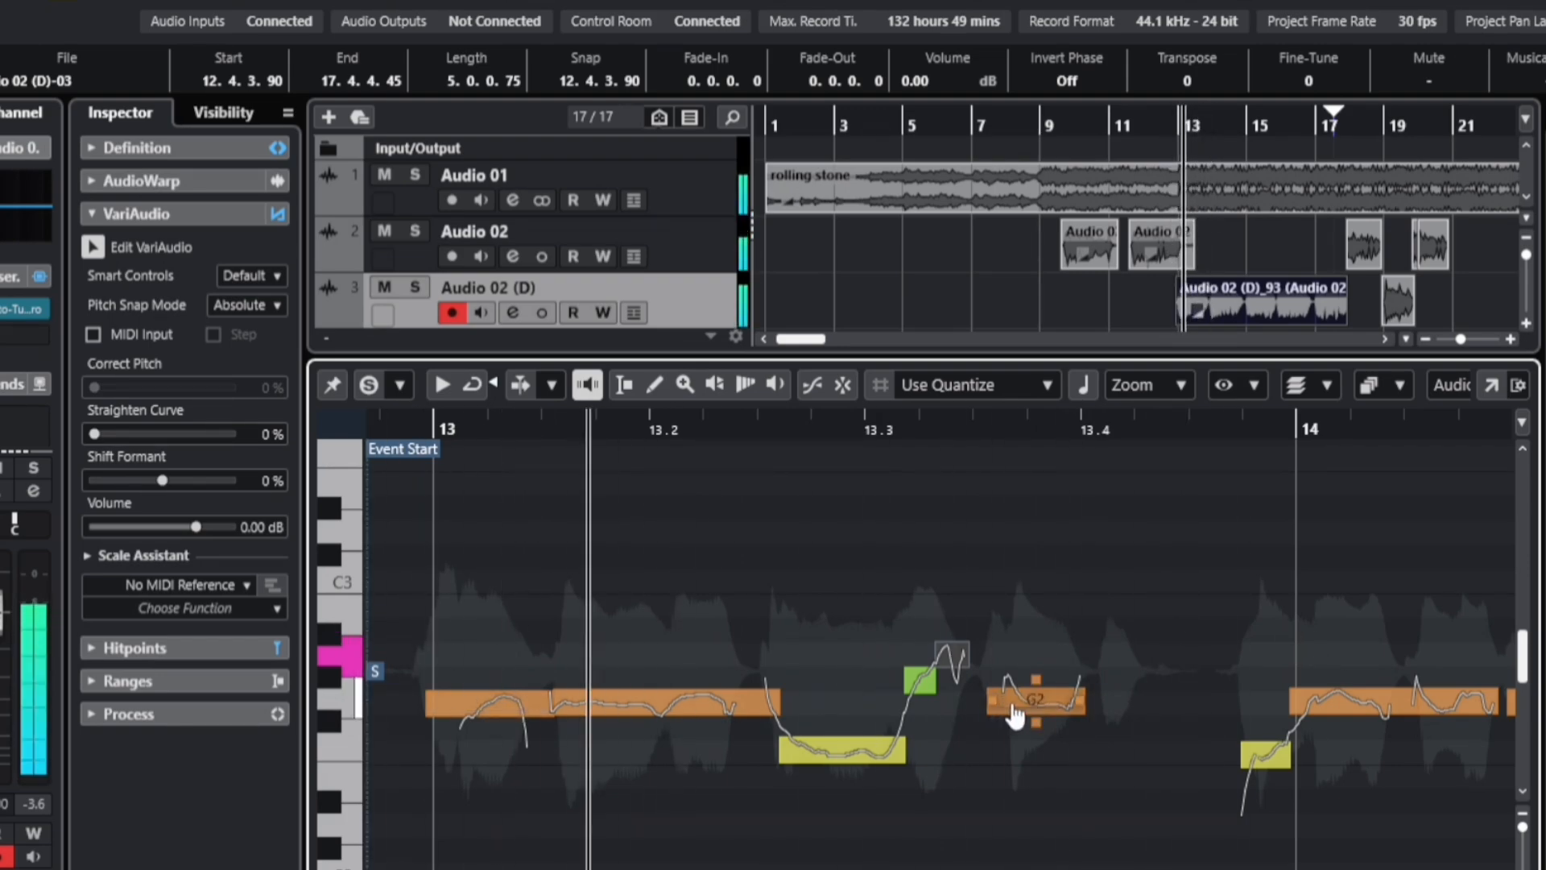
{"action": "left_click", "coordinate": [1019, 710], "text": "alt"}
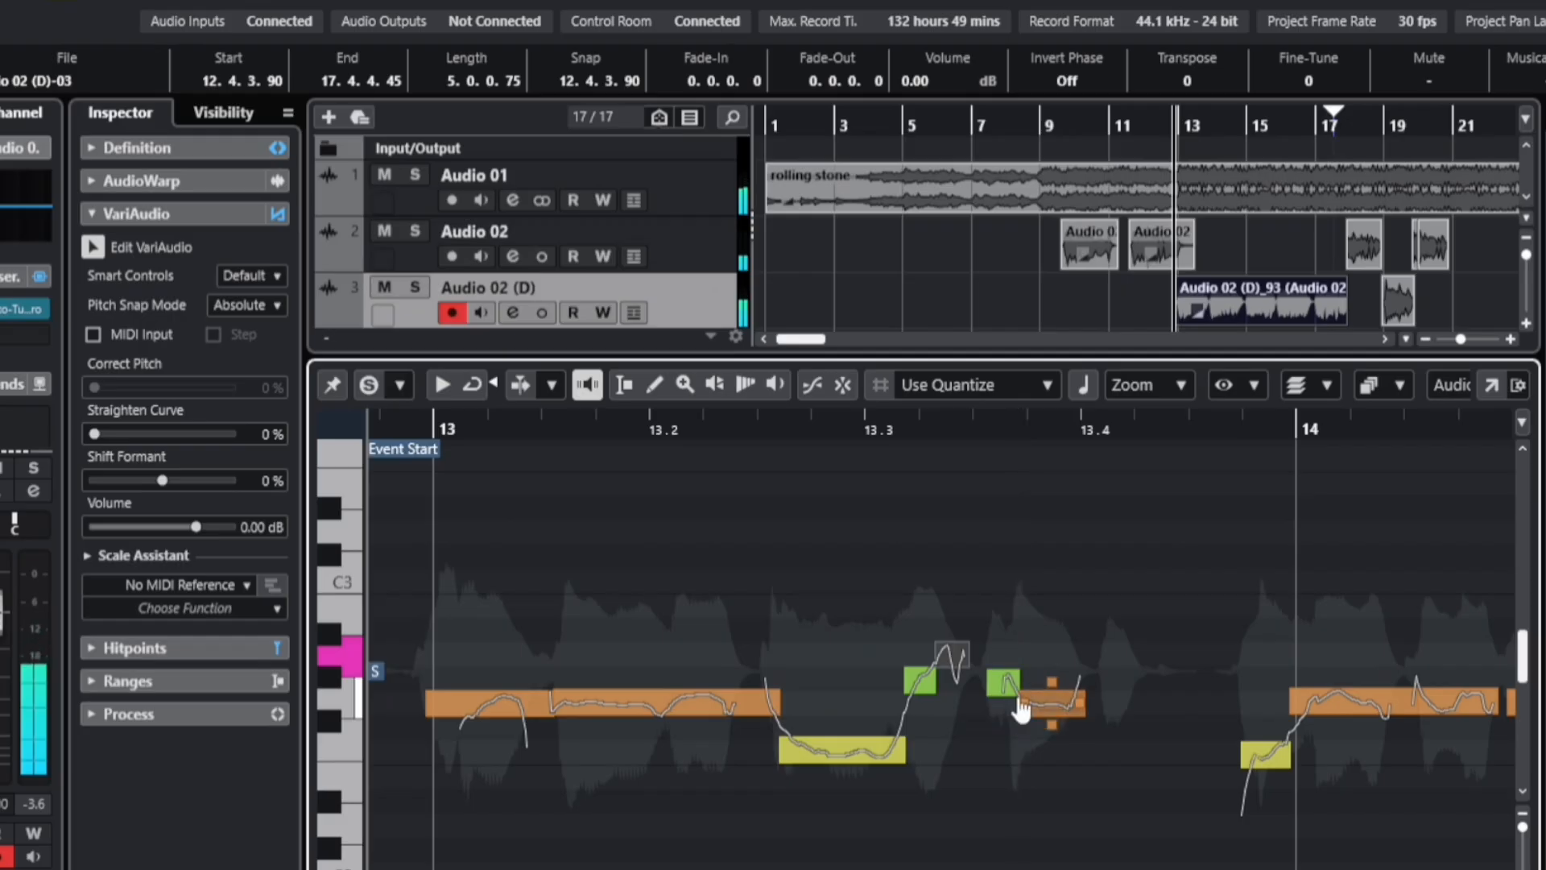
{"action": "left_click_drag", "start_coordinate": [1005, 688], "coordinate": [1007, 709]}
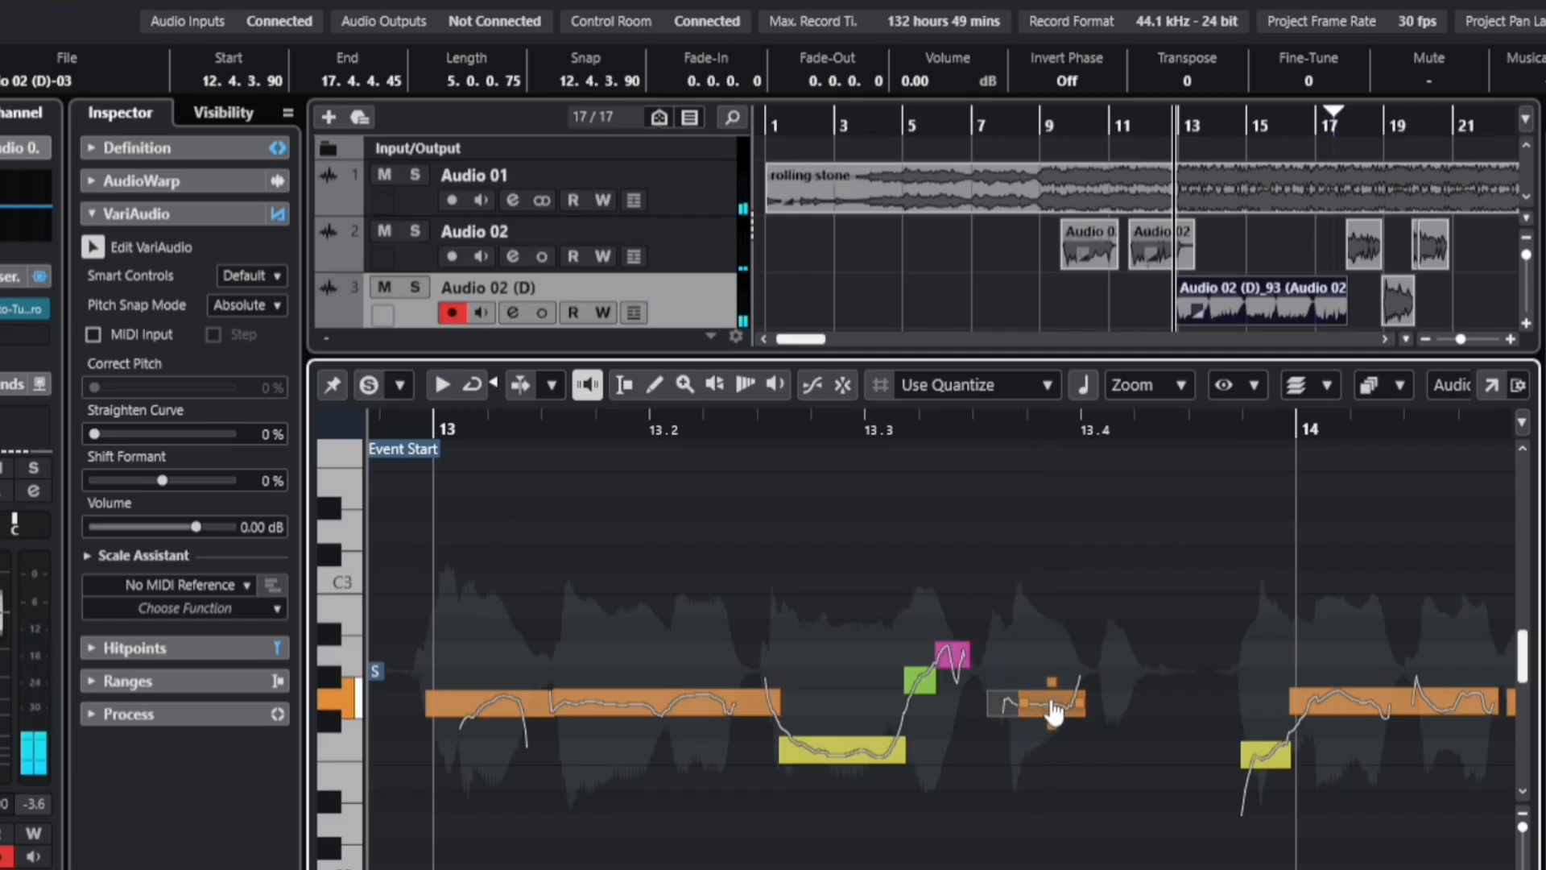
{"action": "left_click", "coordinate": [1006, 702]}
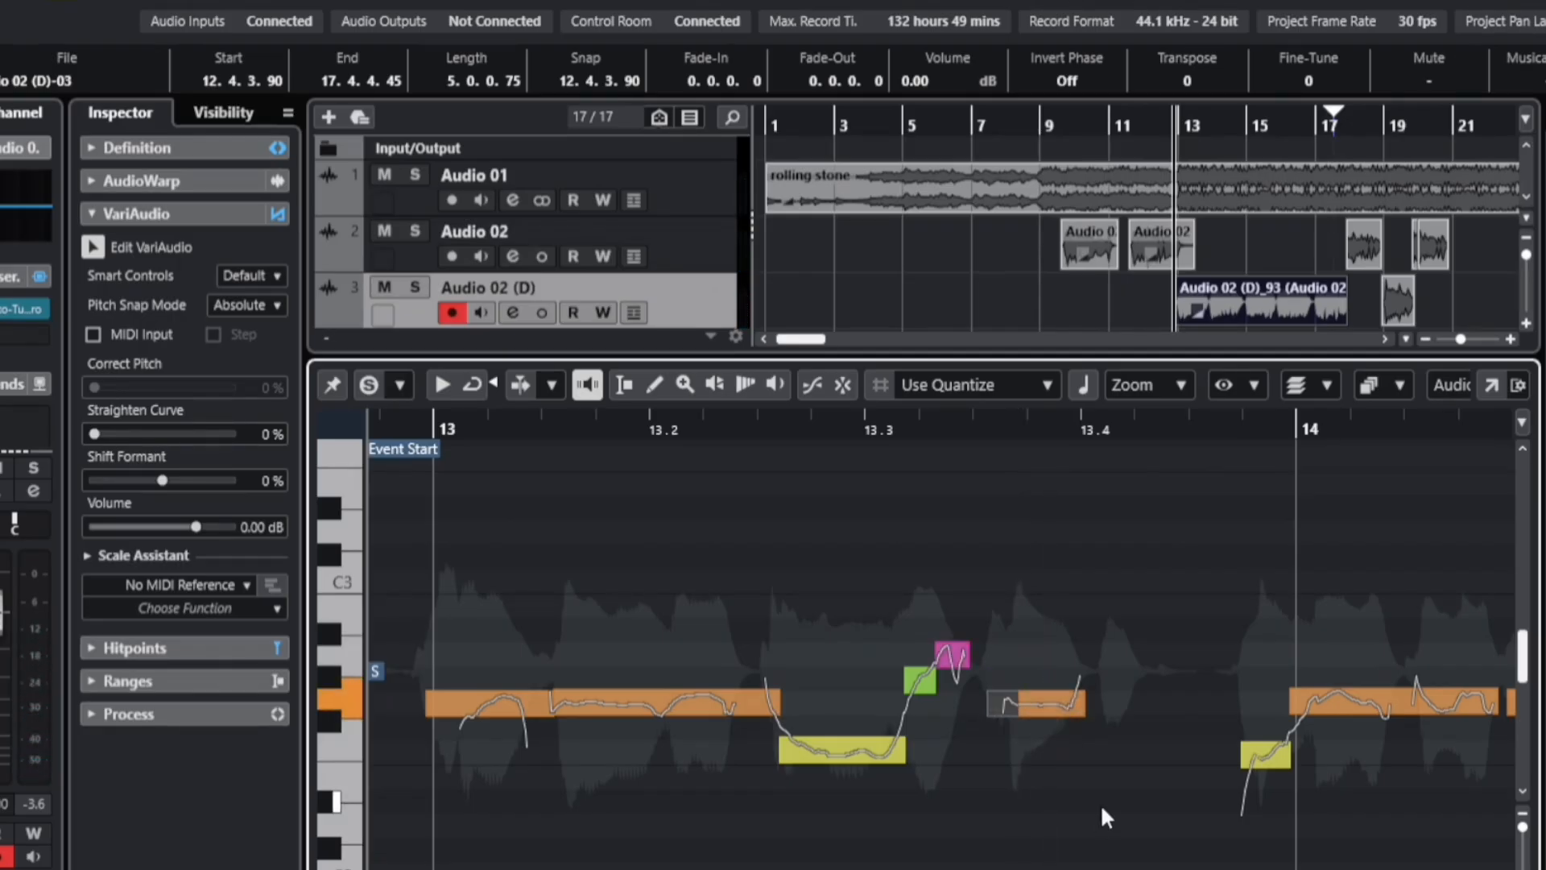
{"action": "key", "text": "space"}
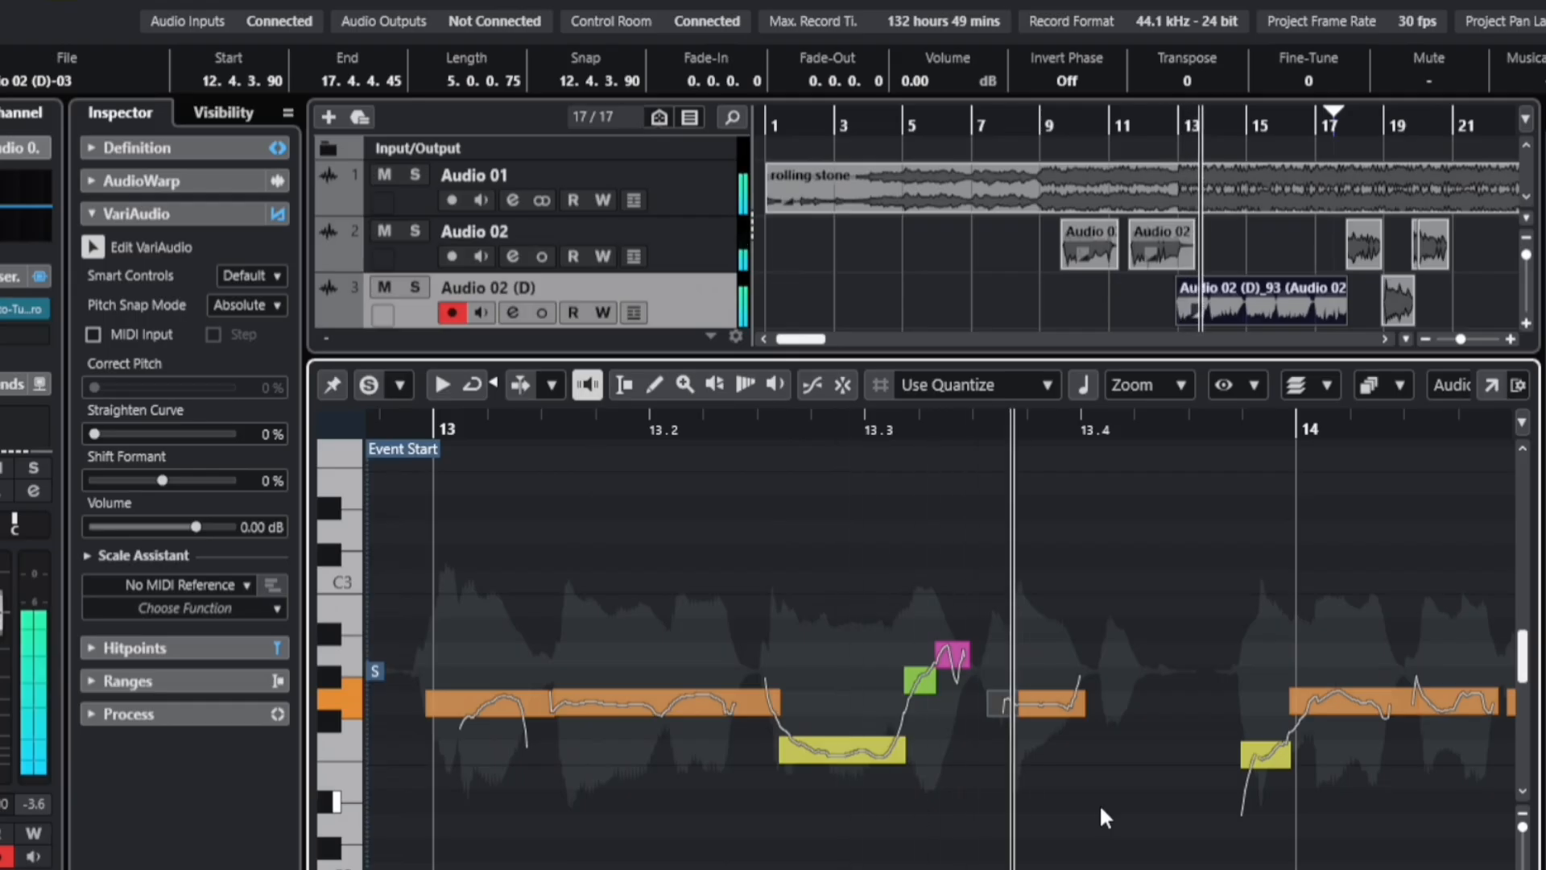
{"action": "key", "text": "space"}
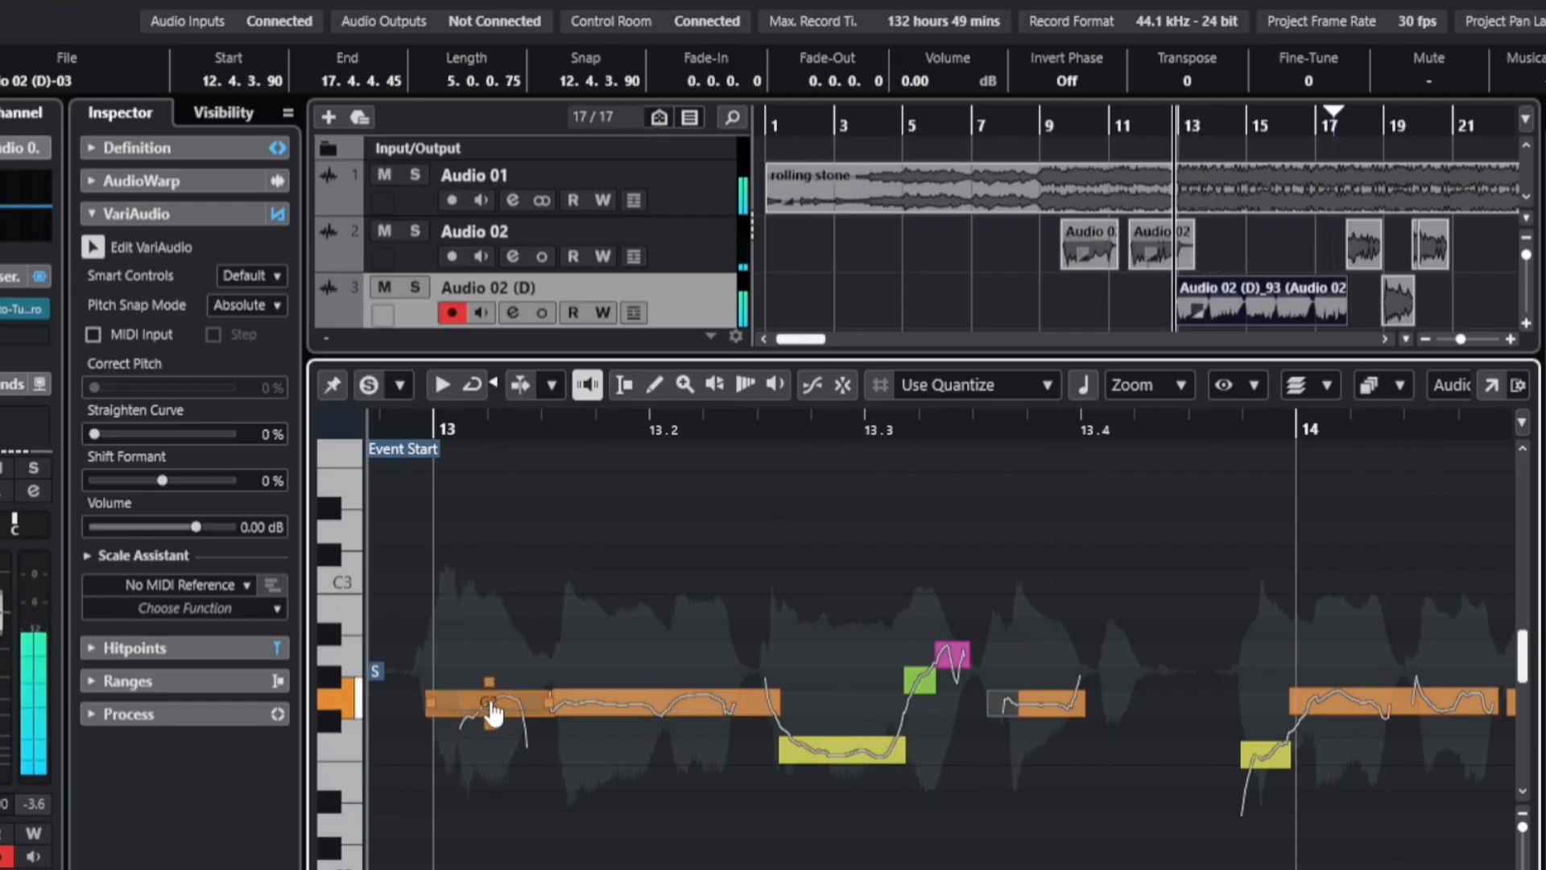
Step: Set Straighten Curve of the first segment at bar 13 to 25% and play the phrase
{"action": "left_click", "coordinate": [494, 707]}
{"action": "left_click_drag", "start_coordinate": [119, 427], "coordinate": [129, 427]}
{"action": "key", "text": "space"}
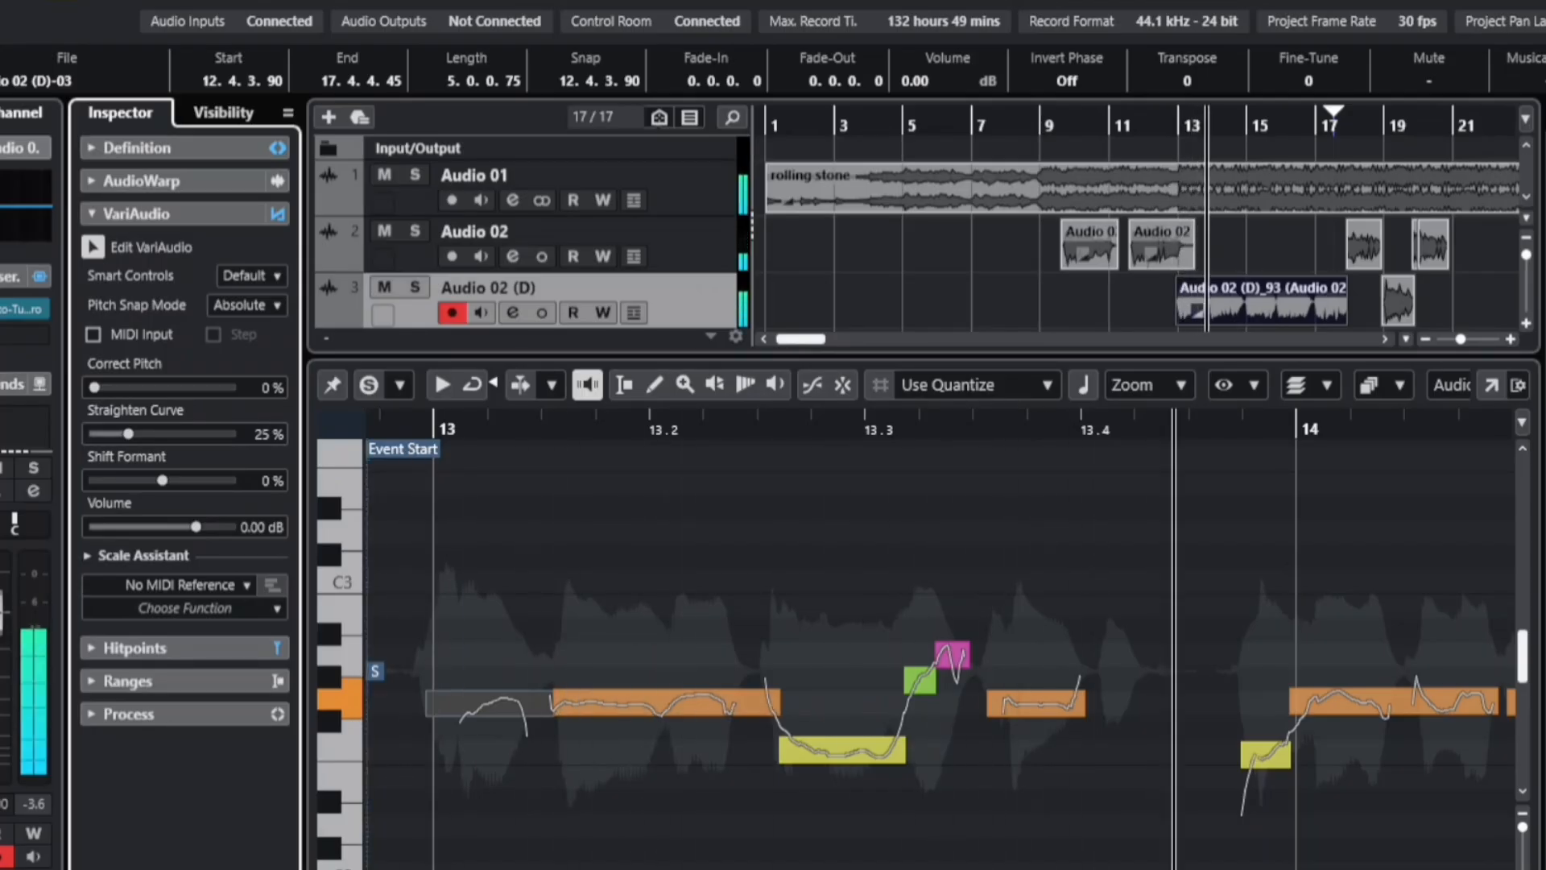
{"action": "key", "text": "space"}
{"action": "key", "text": "space"}
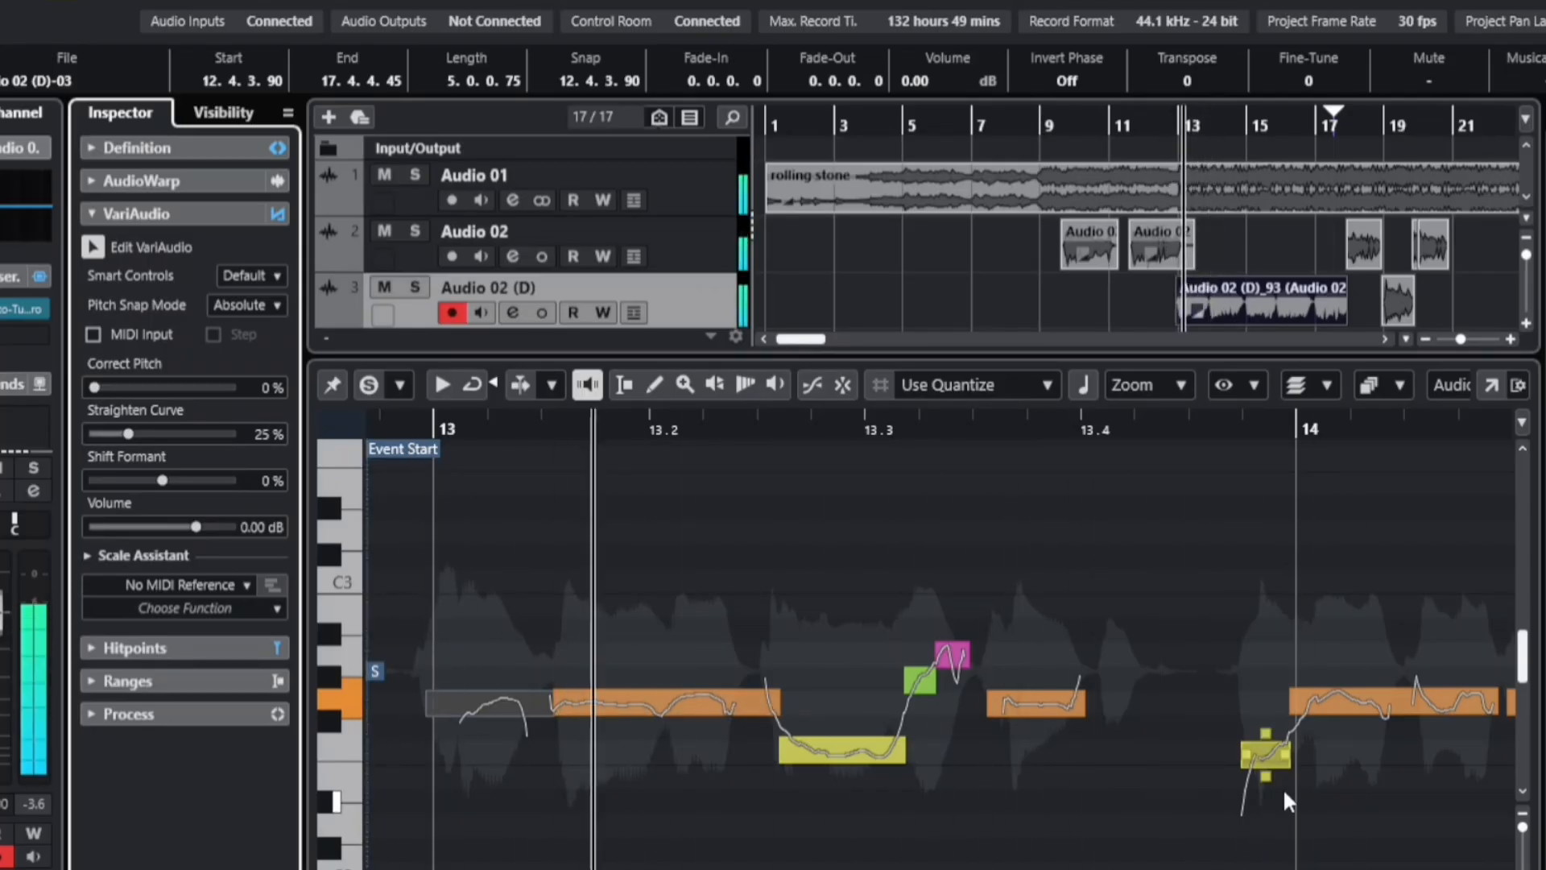
{"action": "key", "text": "space"}
Step: Try to split the yellow segment just before bar 14, and undo the split
{"action": "left_click", "coordinate": [1421, 702]}
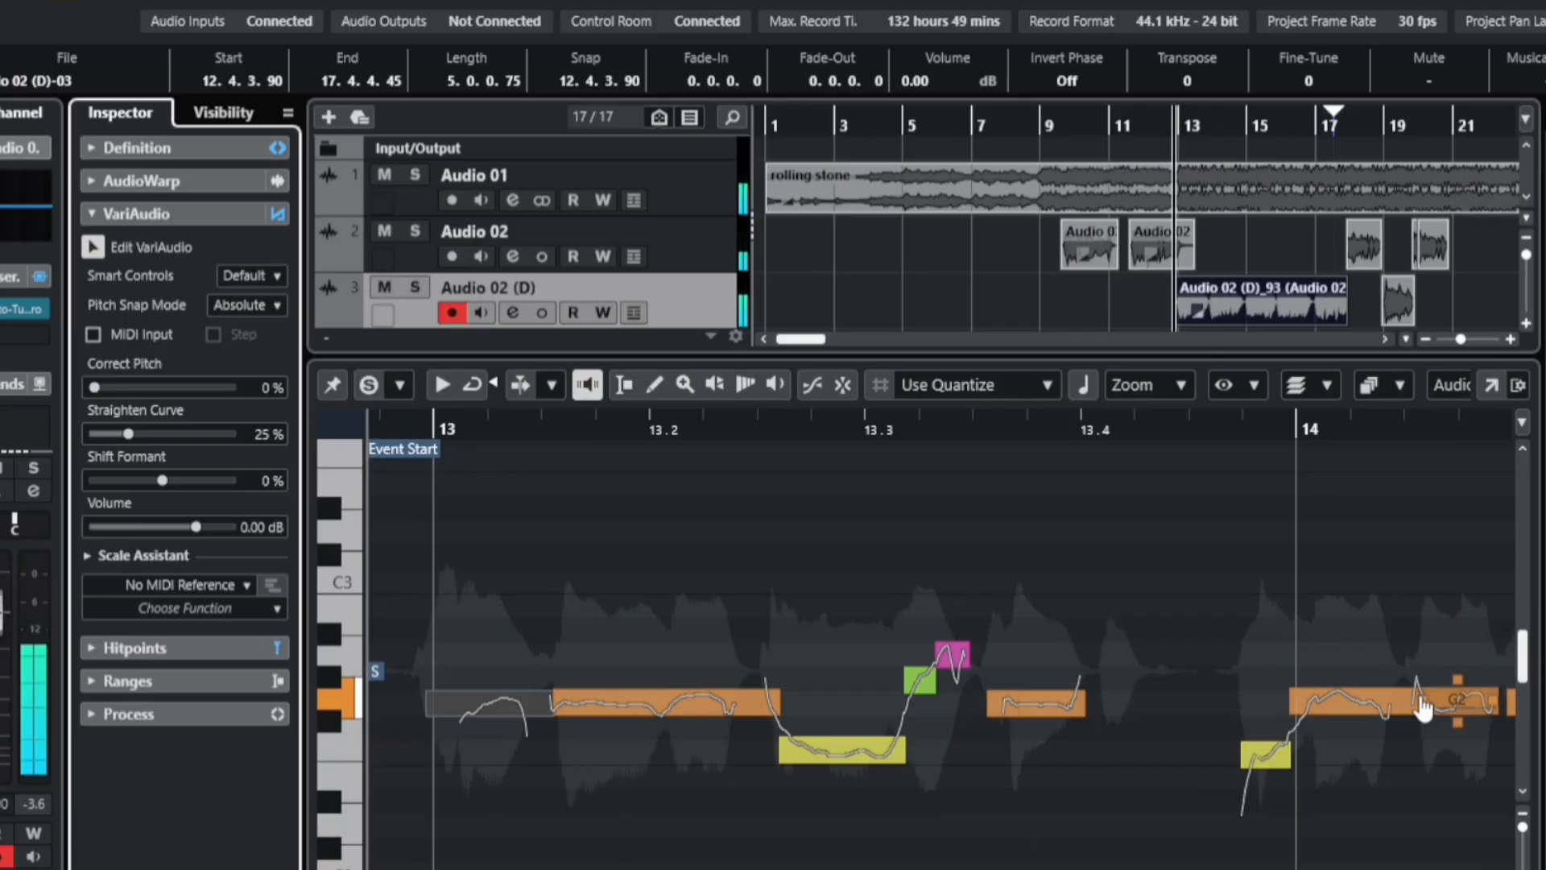
{"action": "left_click", "coordinate": [1380, 733]}
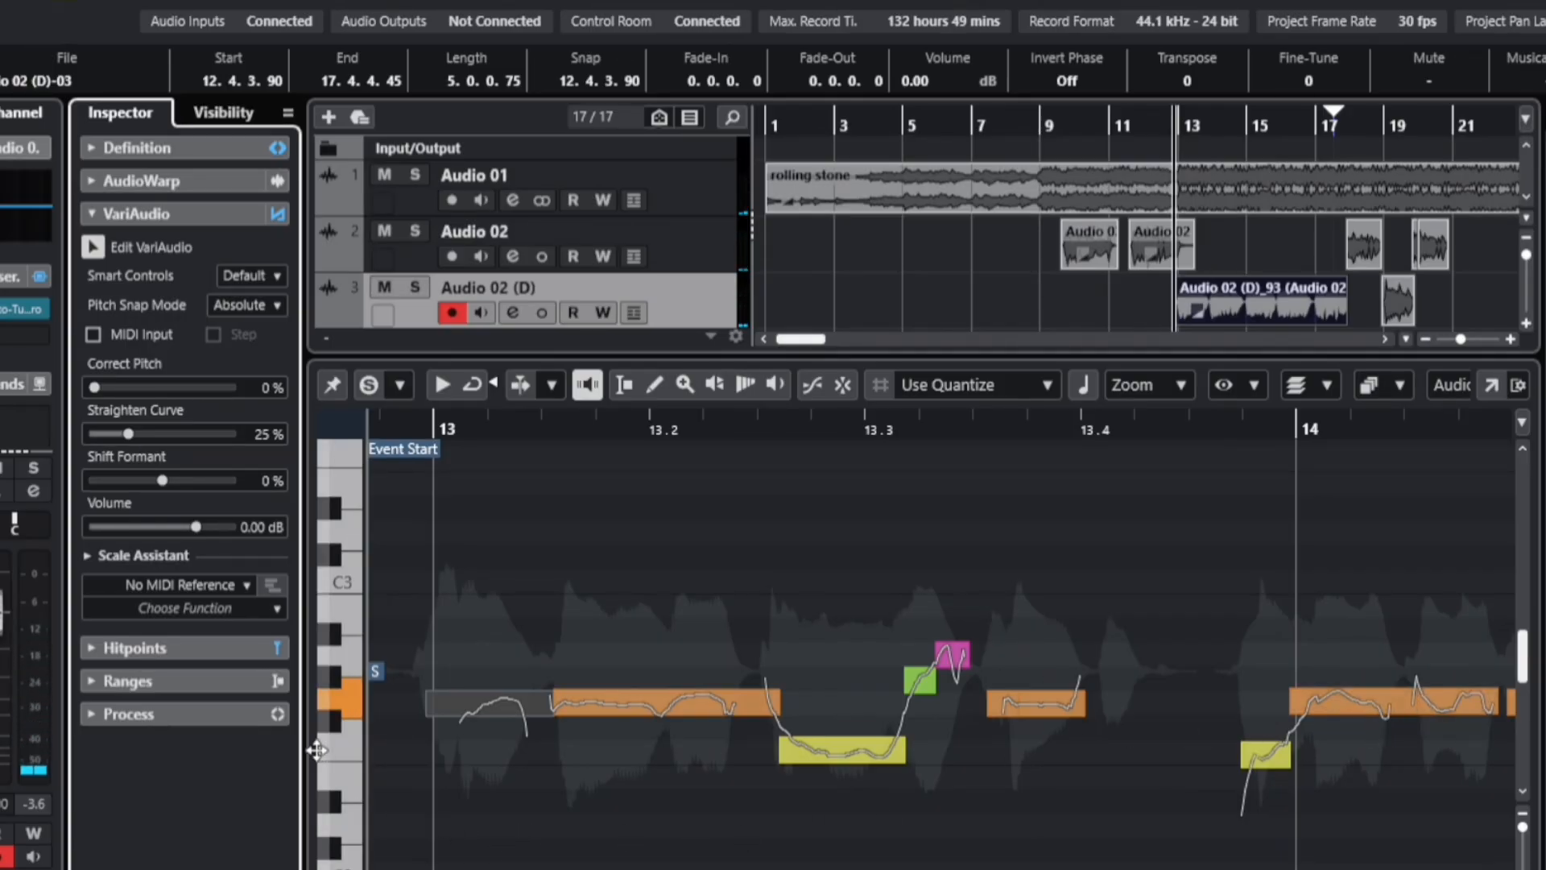
{"action": "left_click", "coordinate": [349, 823]}
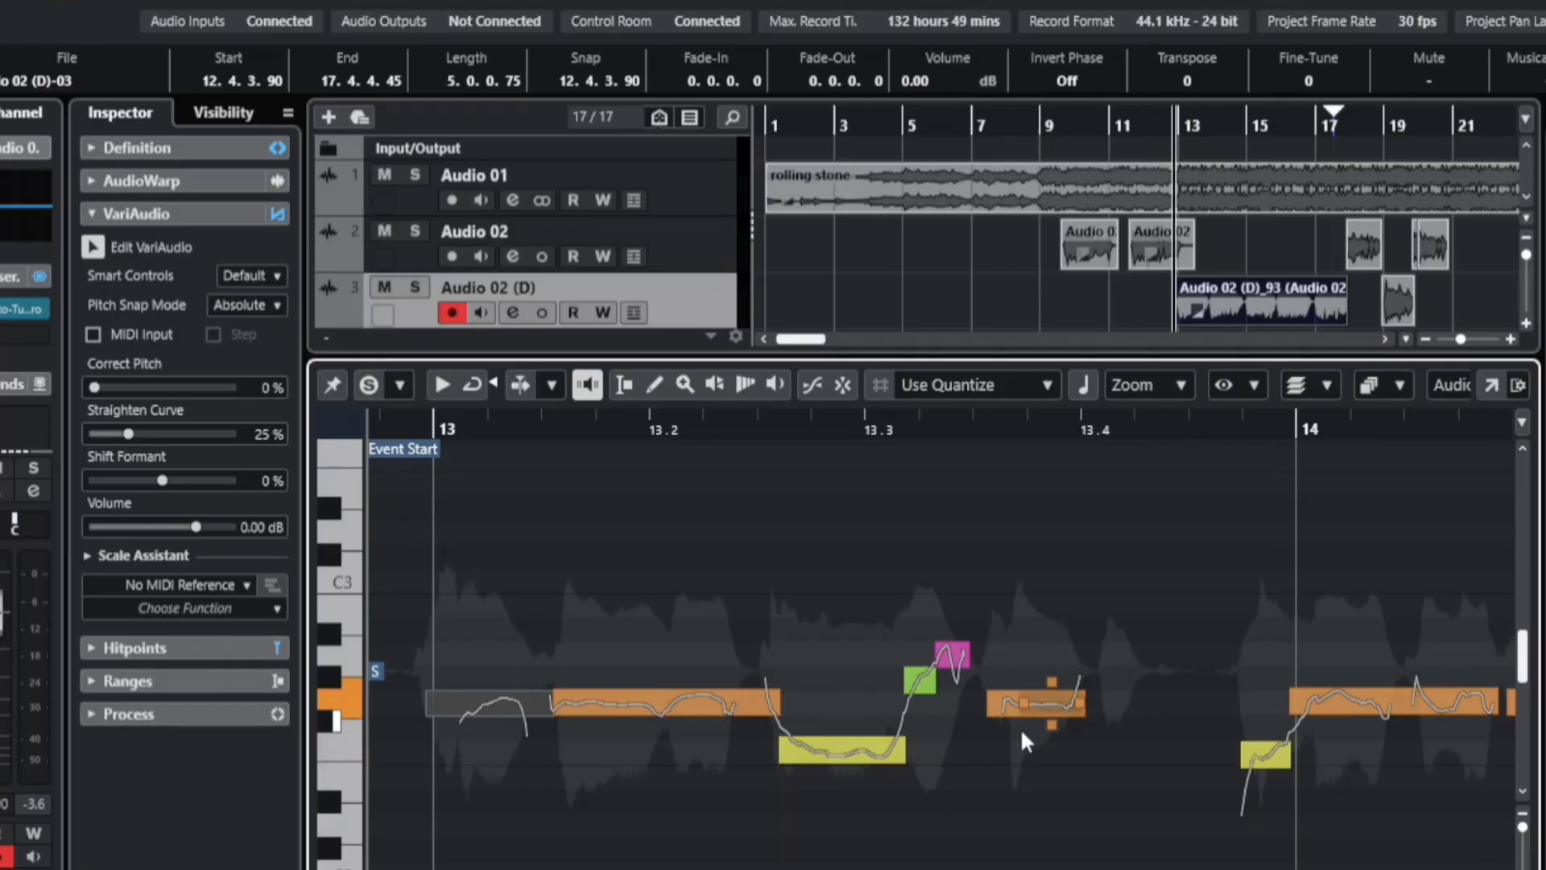
{"action": "left_click", "coordinate": [1278, 750], "text": "alt"}
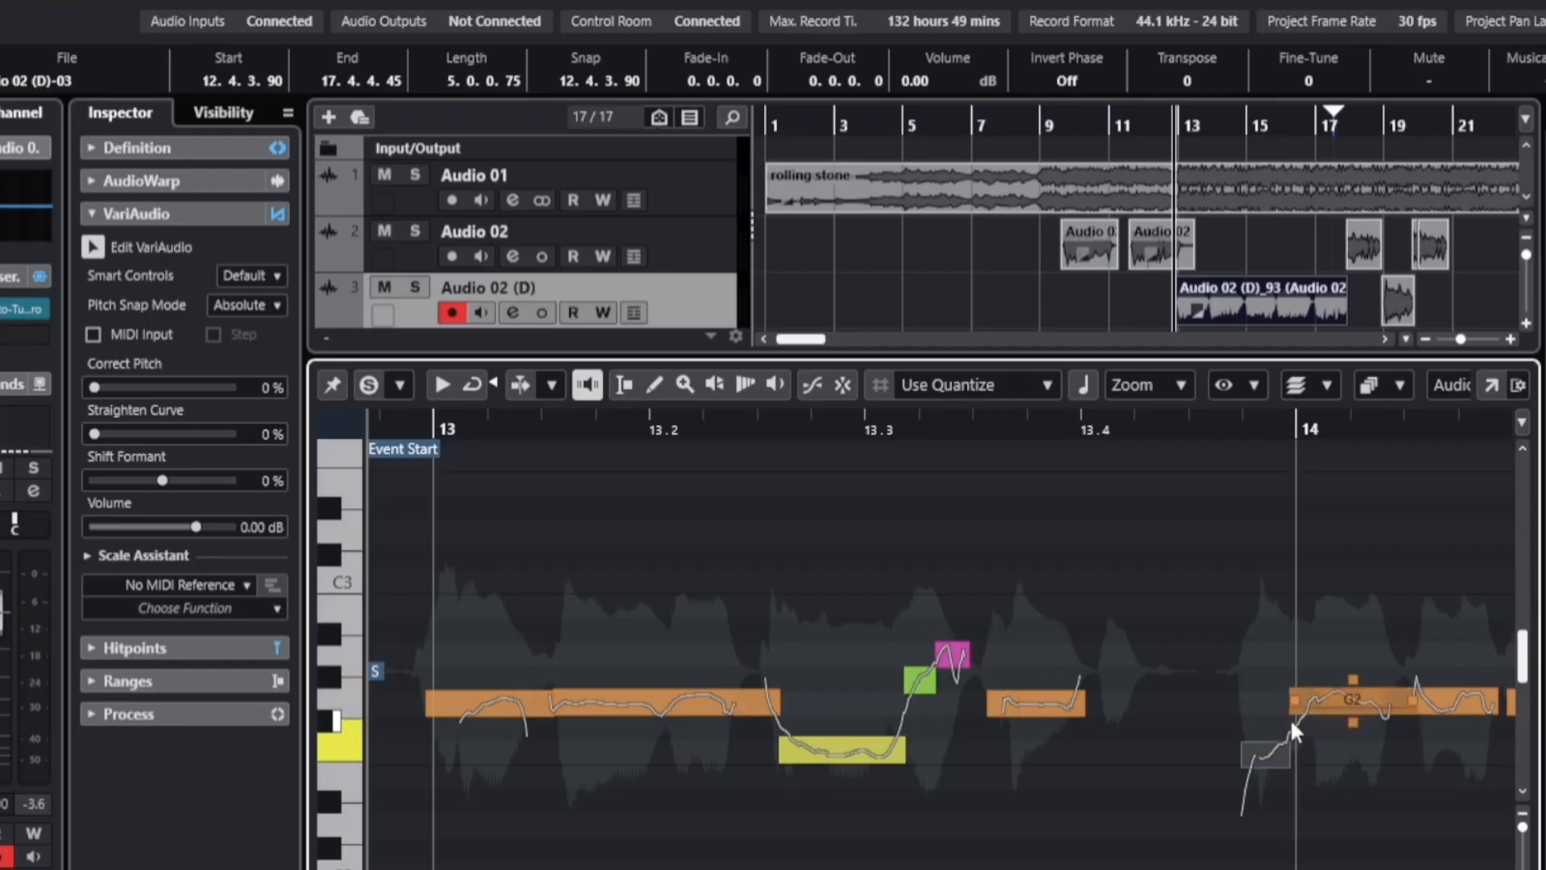
{"action": "key", "text": "ctrl+z"}
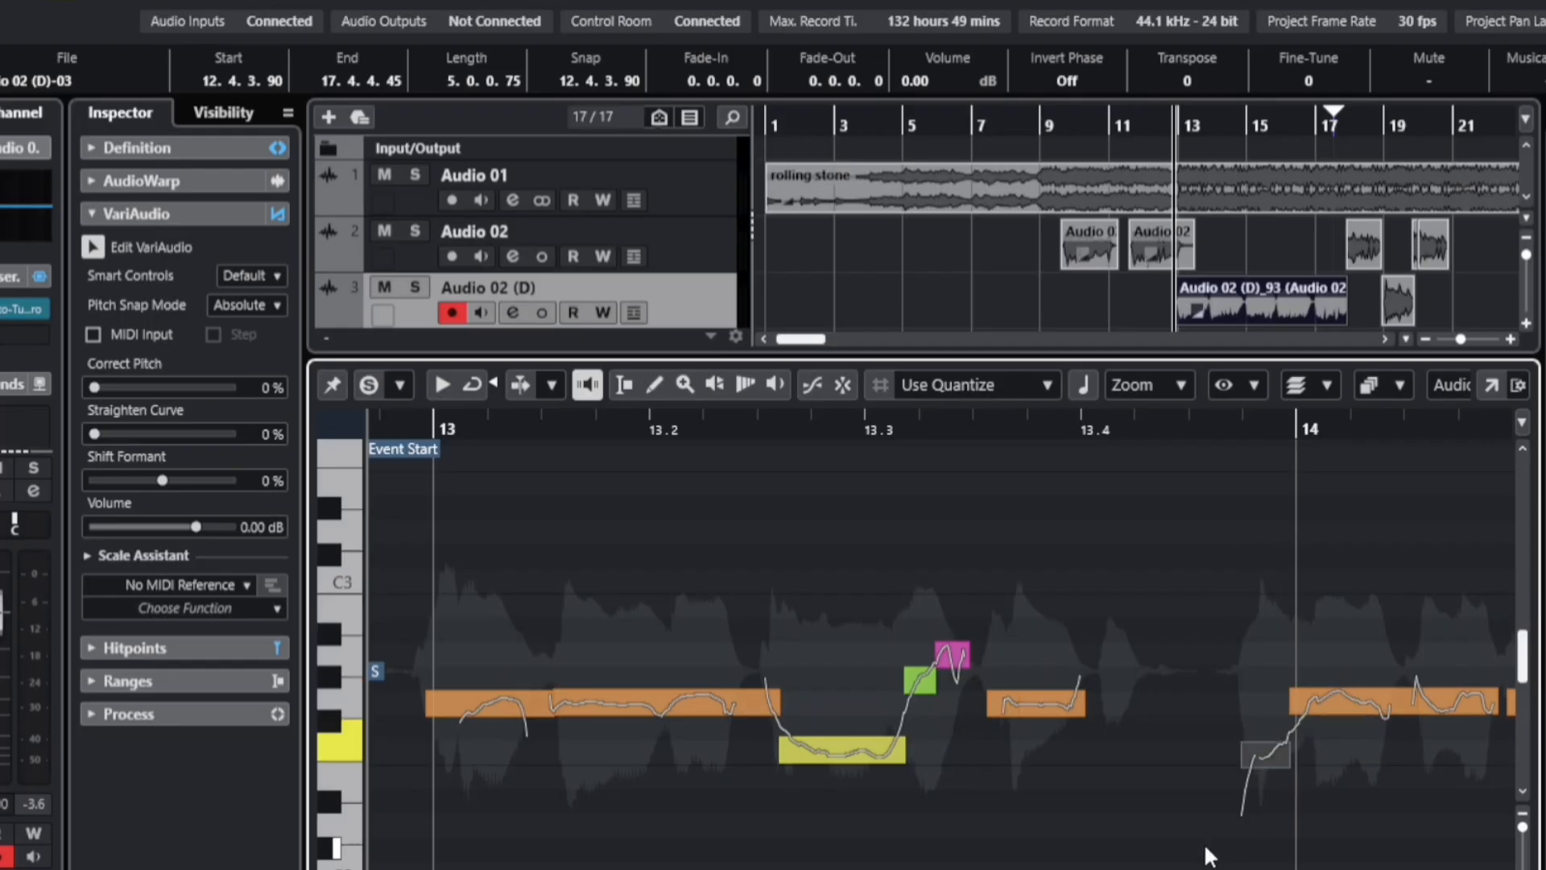
Step: Play the vocal from just after 13.4 through bar 14 to check its pitch
{"action": "left_click", "coordinate": [1135, 427]}
{"action": "key", "text": "space"}
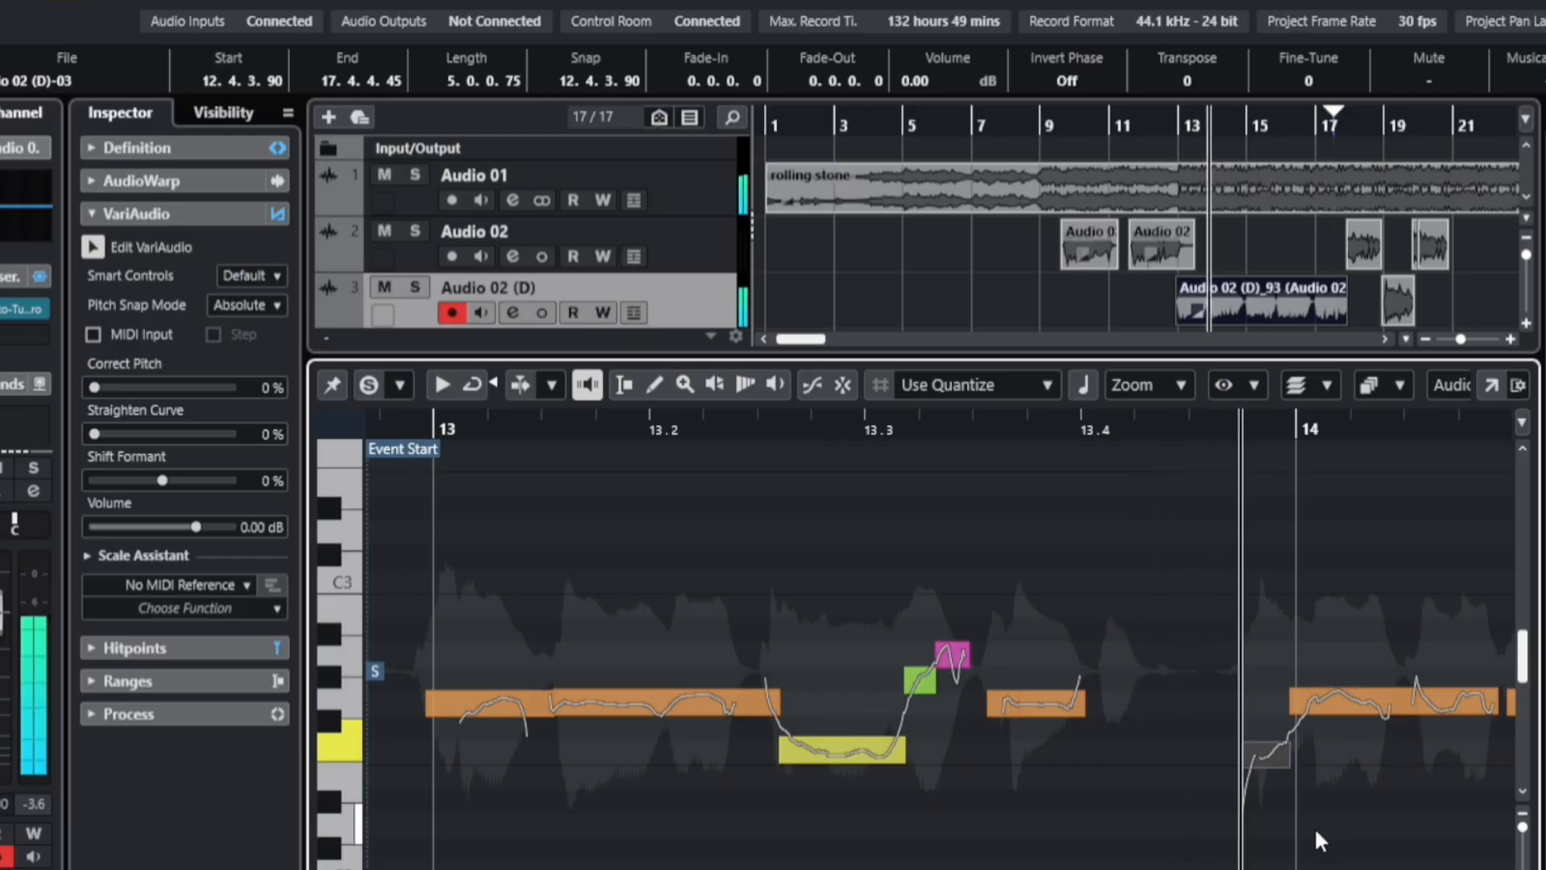
{"action": "key", "text": "space"}
{"action": "key", "text": "space"}
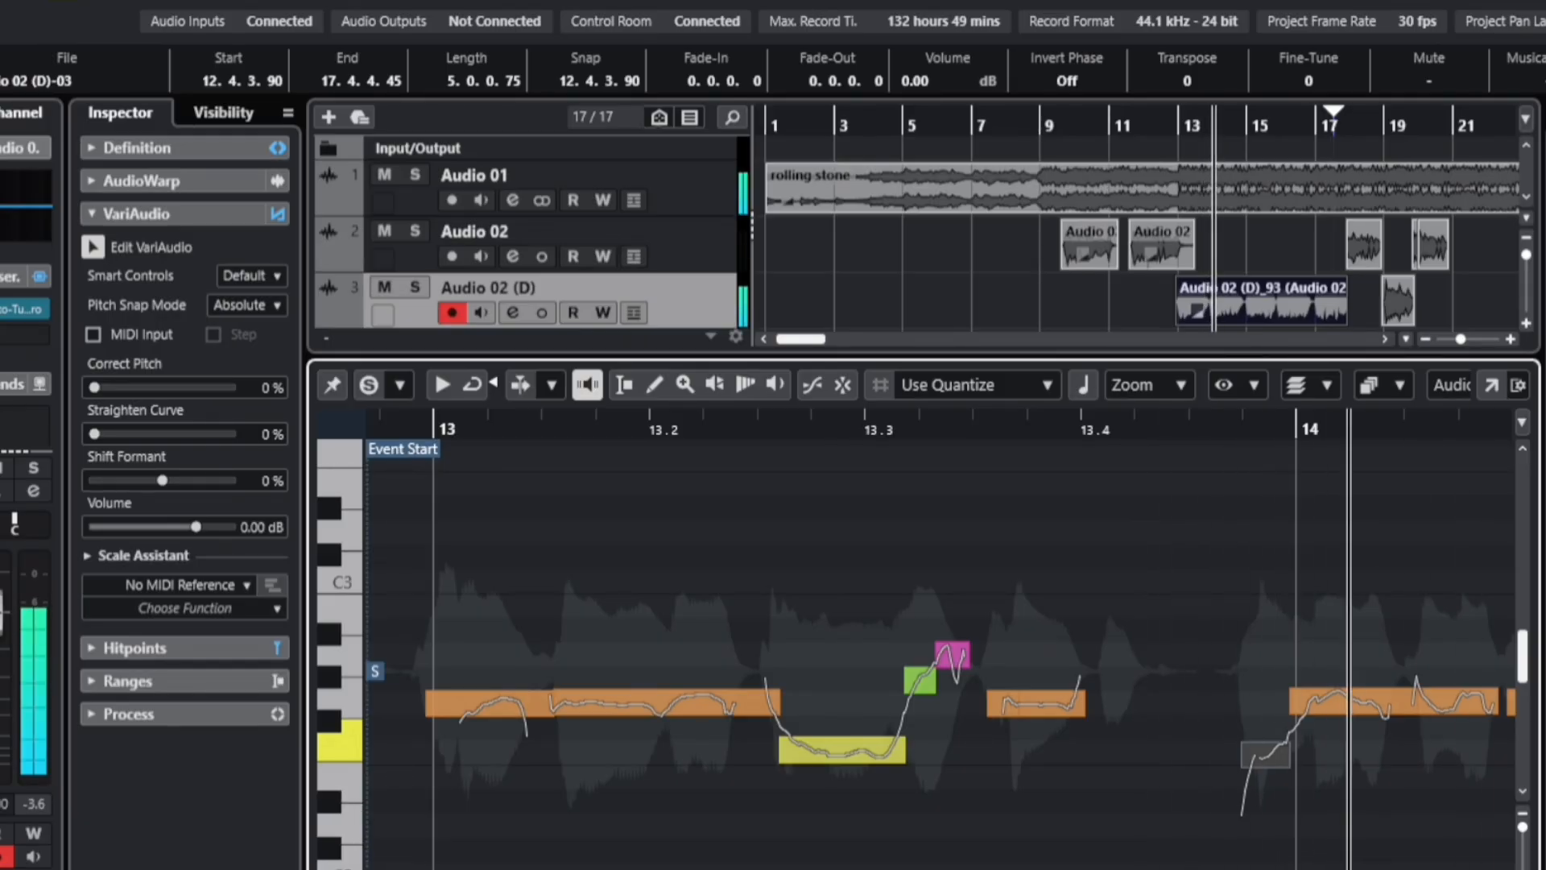
{"action": "key", "text": "space"}
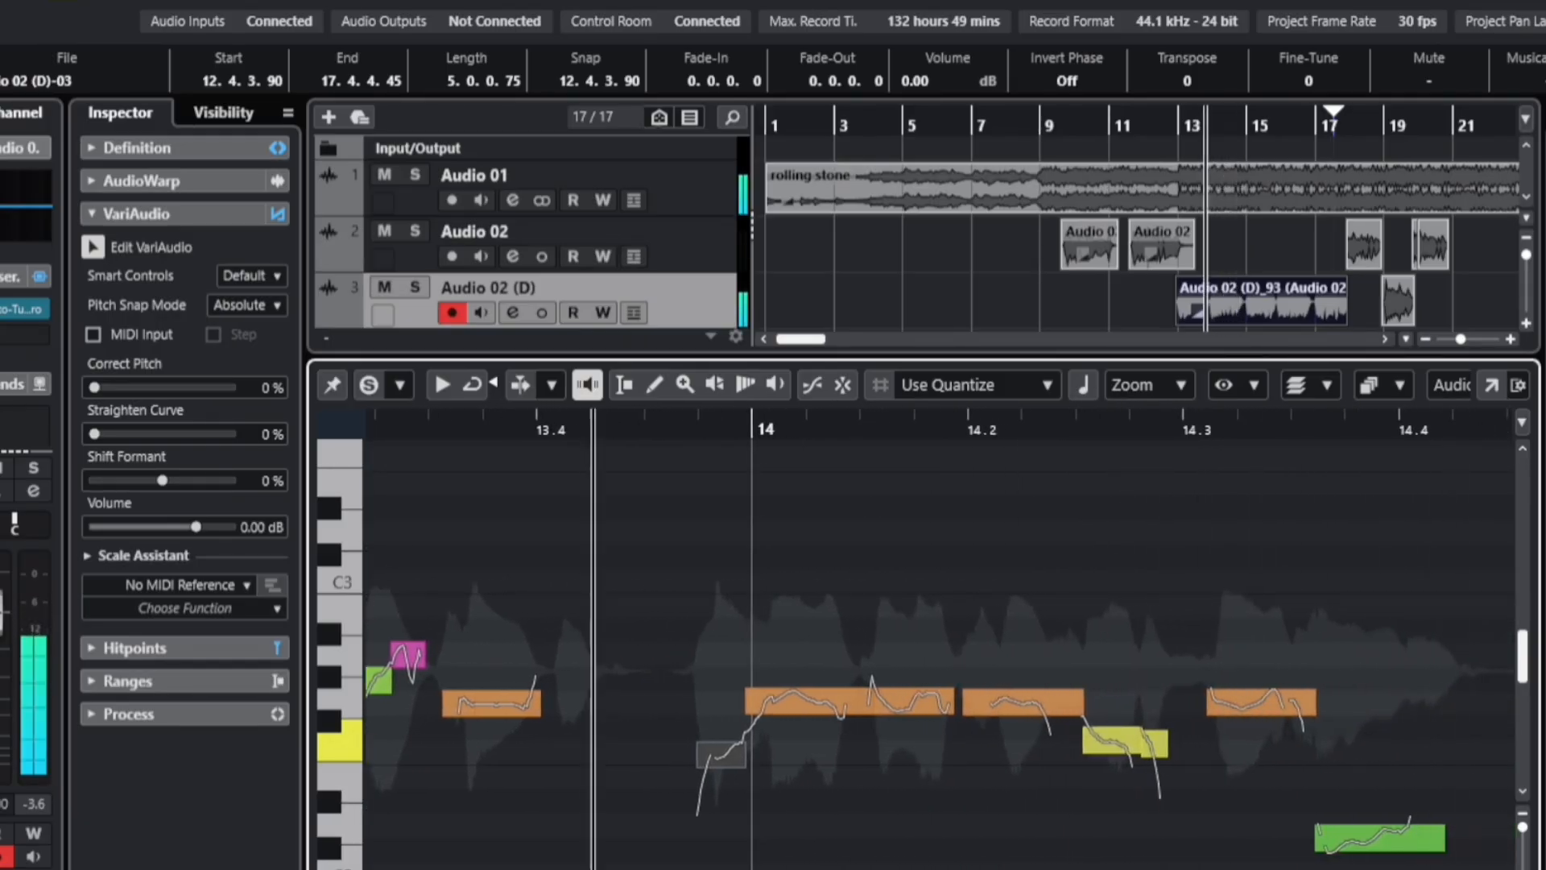
{"action": "key", "text": "space"}
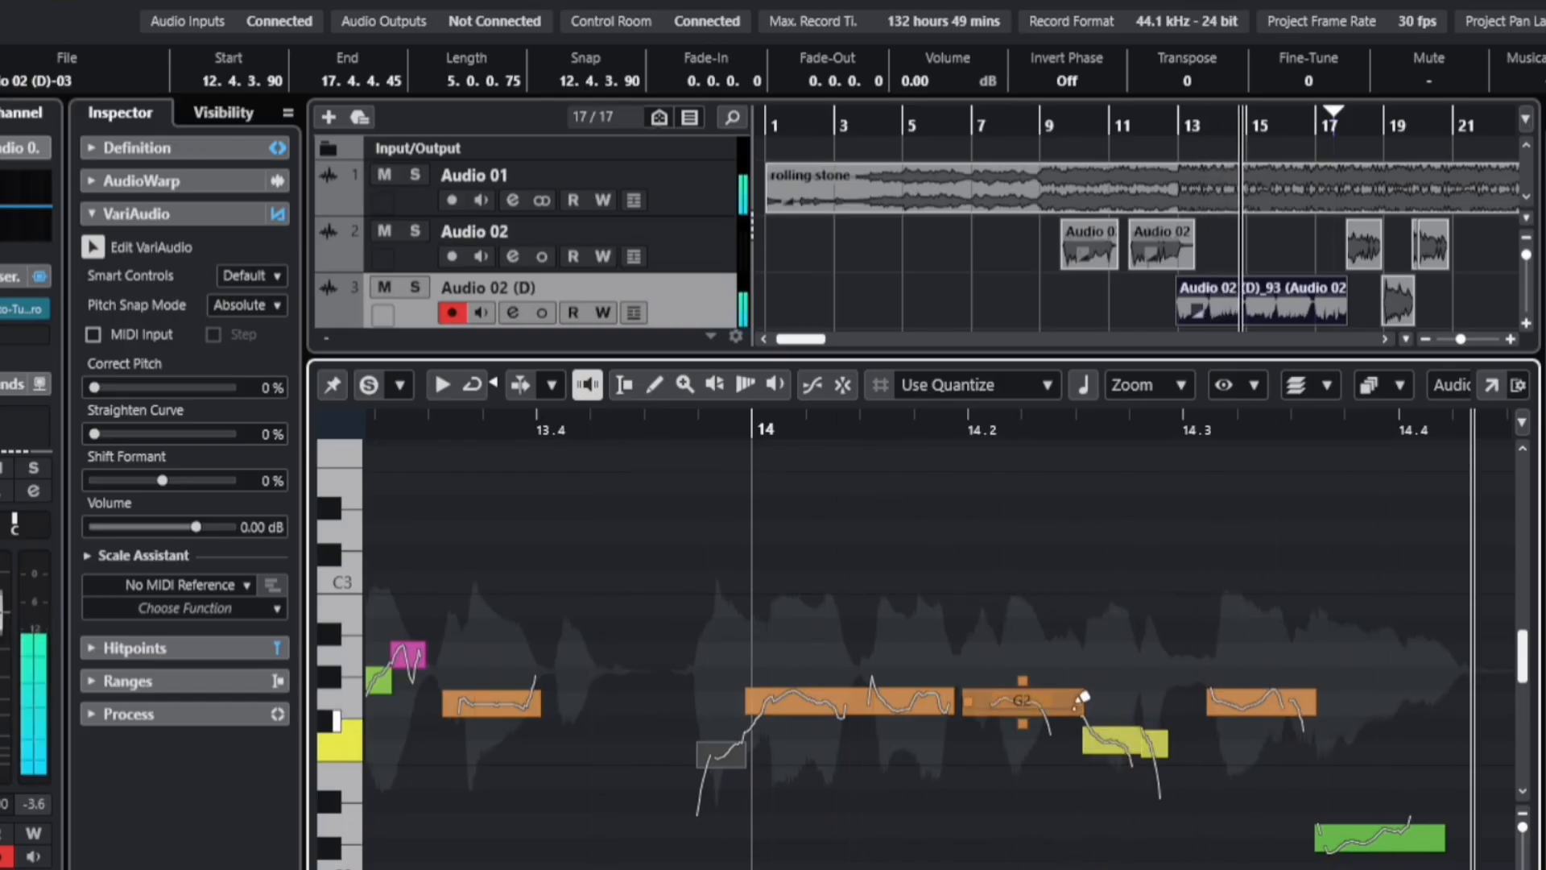
Step: Stop playback and align the two yellow segments between 14.2 and 14.3 at the same slightly lower pitch
{"action": "key", "text": "space"}
{"action": "left_click_drag", "start_coordinate": [1108, 736], "coordinate": [1108, 744]}
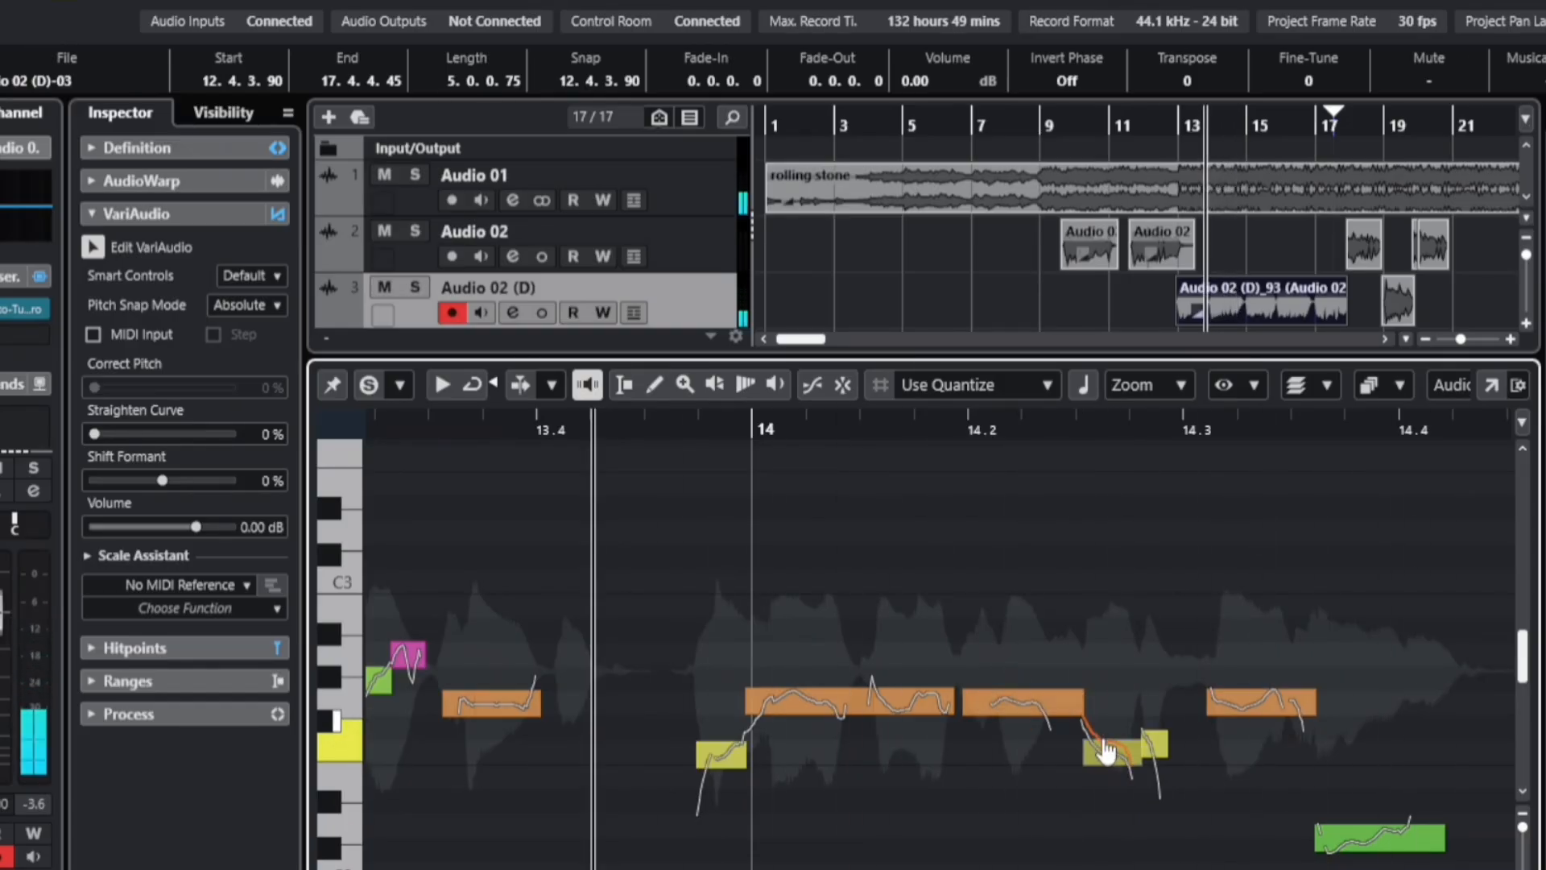
{"action": "left_click", "coordinate": [1156, 751]}
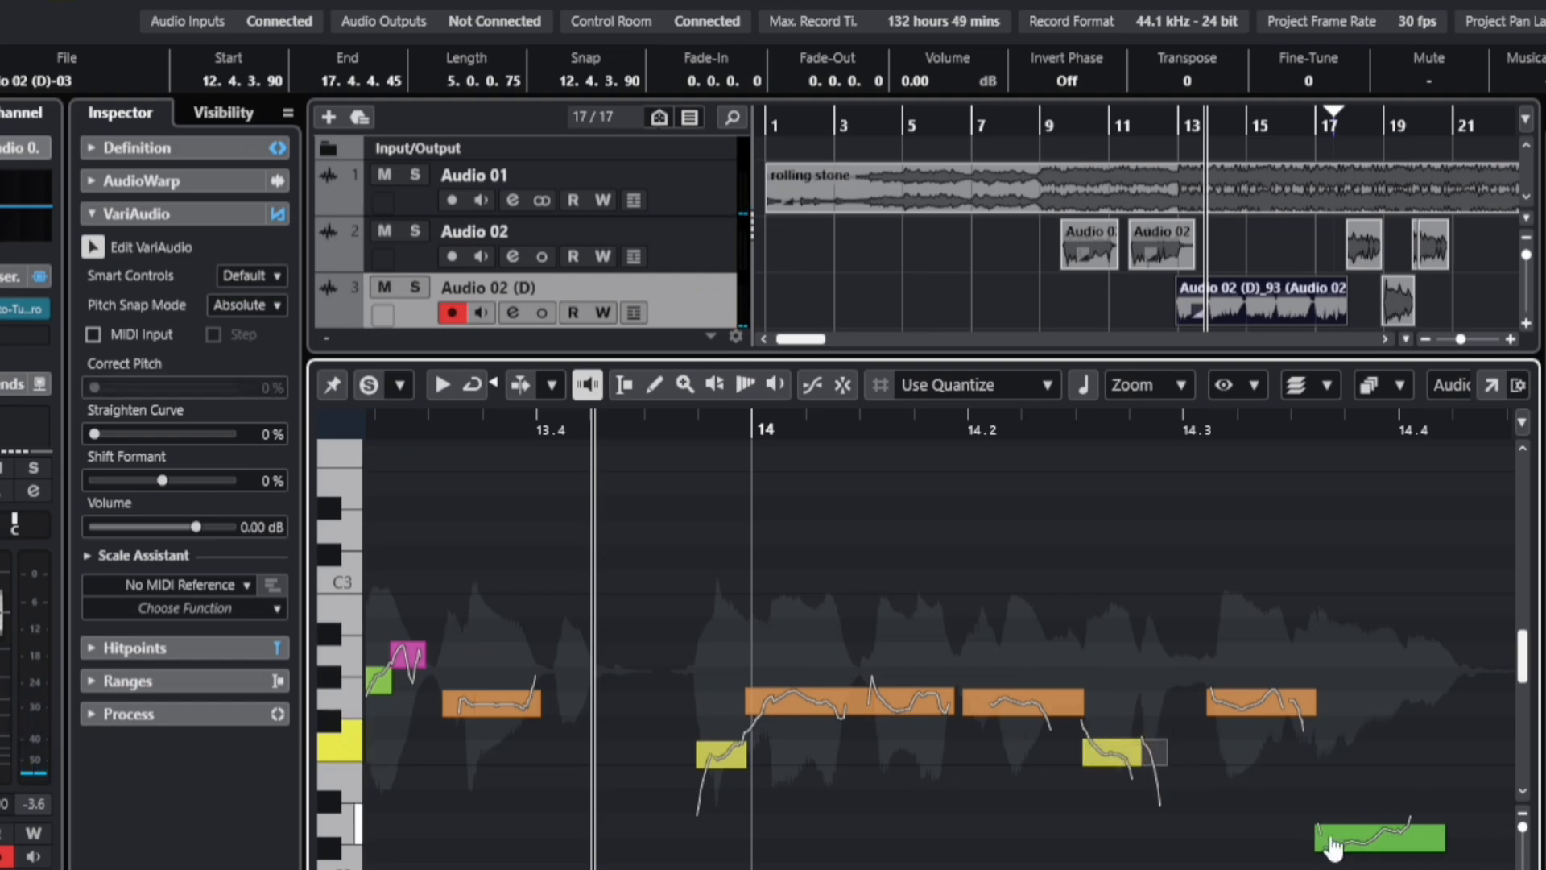
Step: Raise the low green segment before 14.4 slightly to the next scale pitch and set its Straighten Curve to 31%
{"action": "left_click_drag", "start_coordinate": [1353, 843], "coordinate": [1351, 837]}
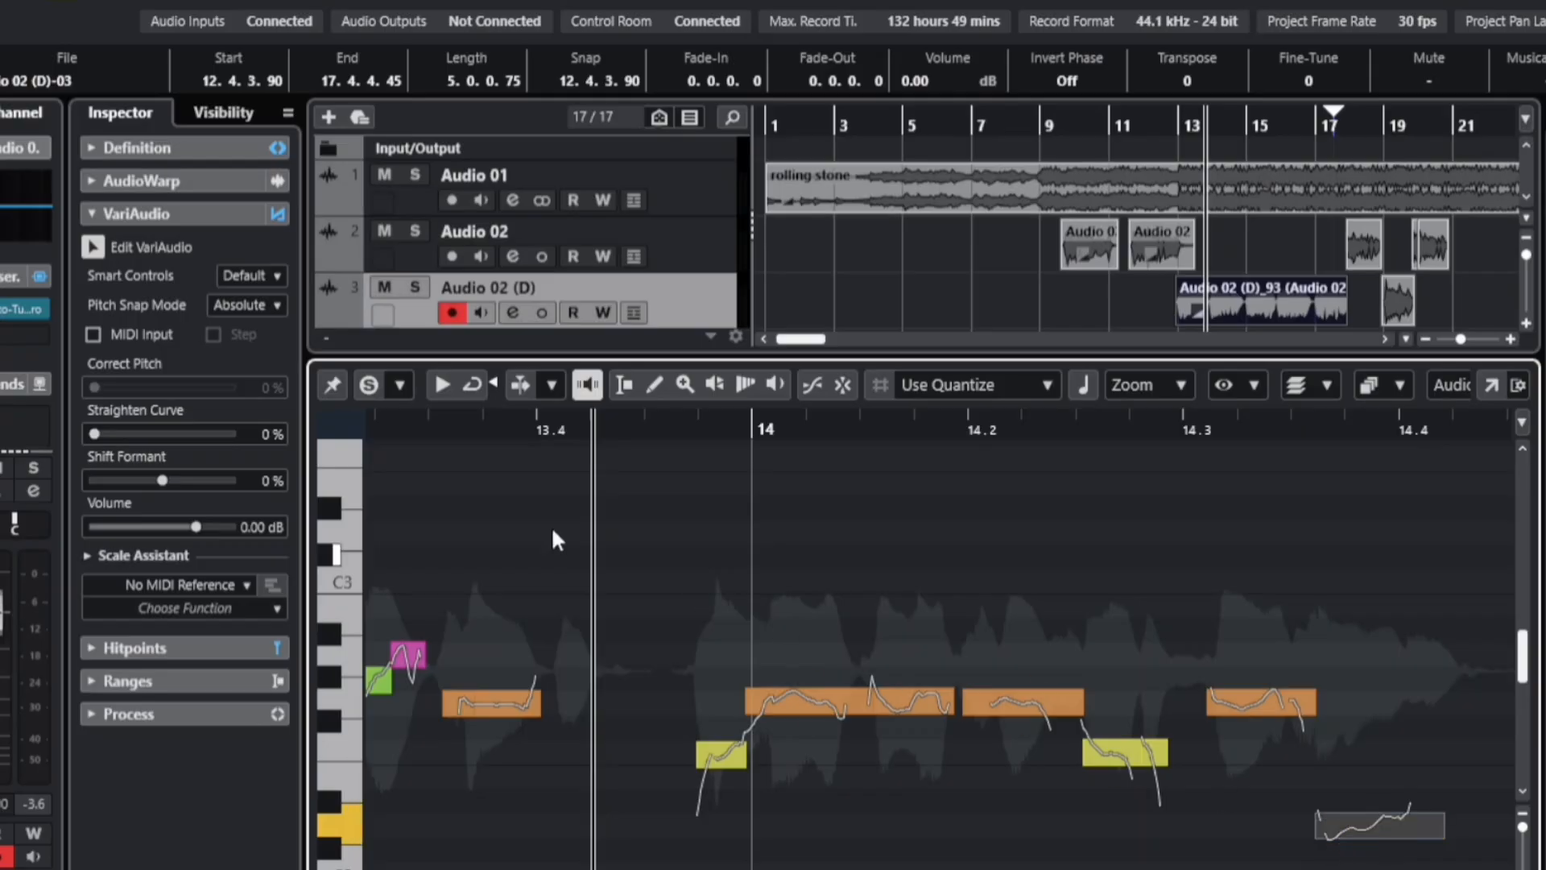
{"action": "left_click_drag", "start_coordinate": [121, 437], "coordinate": [137, 433]}
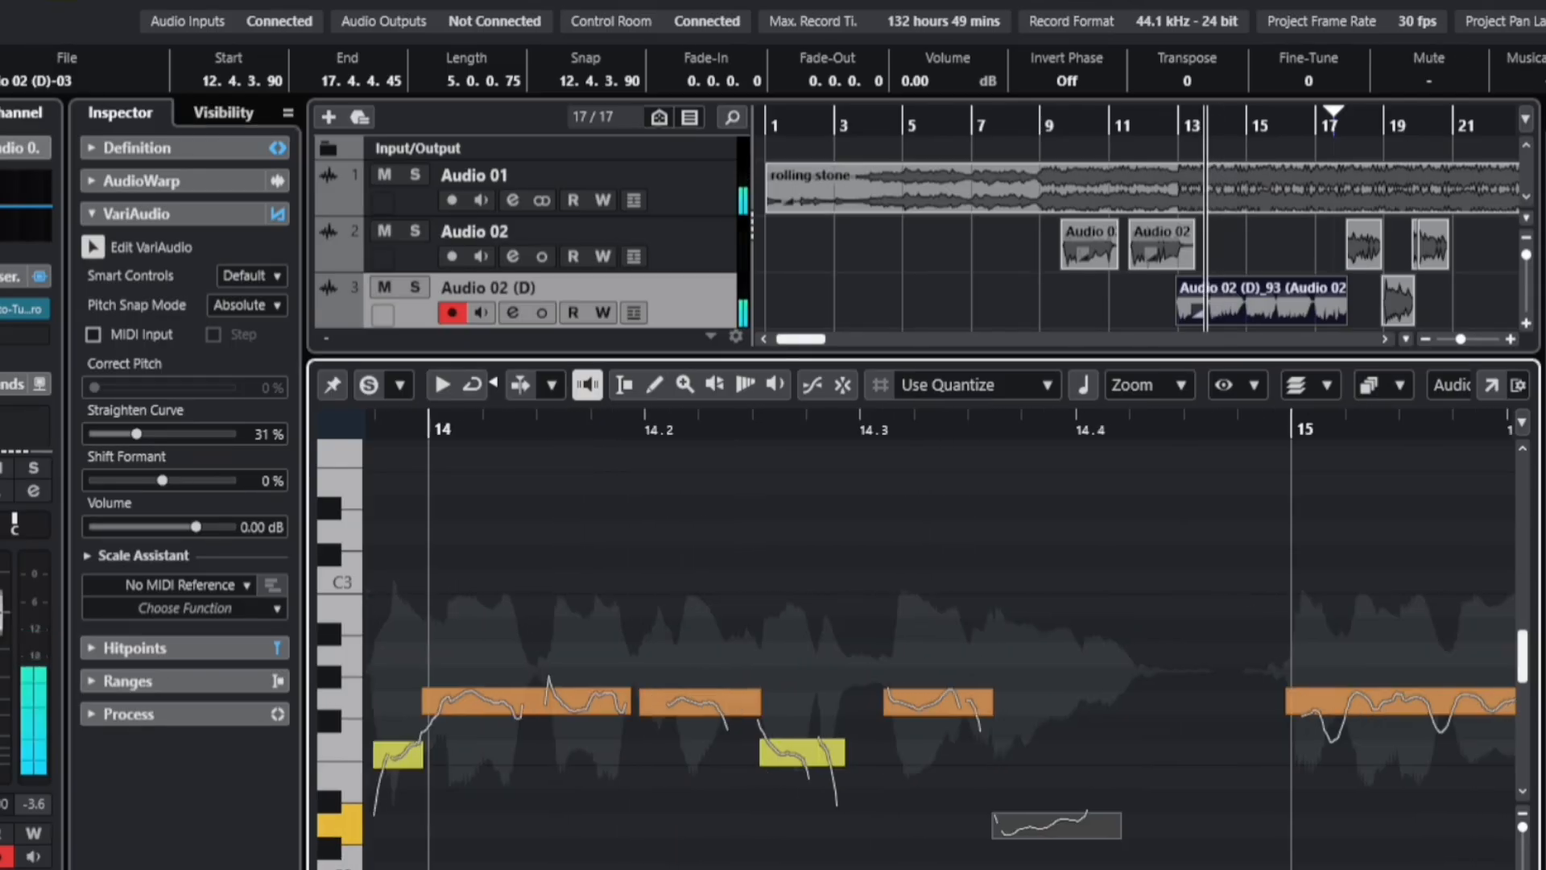
Step: Set Straighten Curve of the first bar 13 segment to 82% and strongly flatten the adjoining long segment around 13.2
{"action": "scroll", "coordinate": [527, 621], "scroll_direction": "left", "scroll_amount": 1}
{"action": "left_click", "coordinate": [488, 708]}
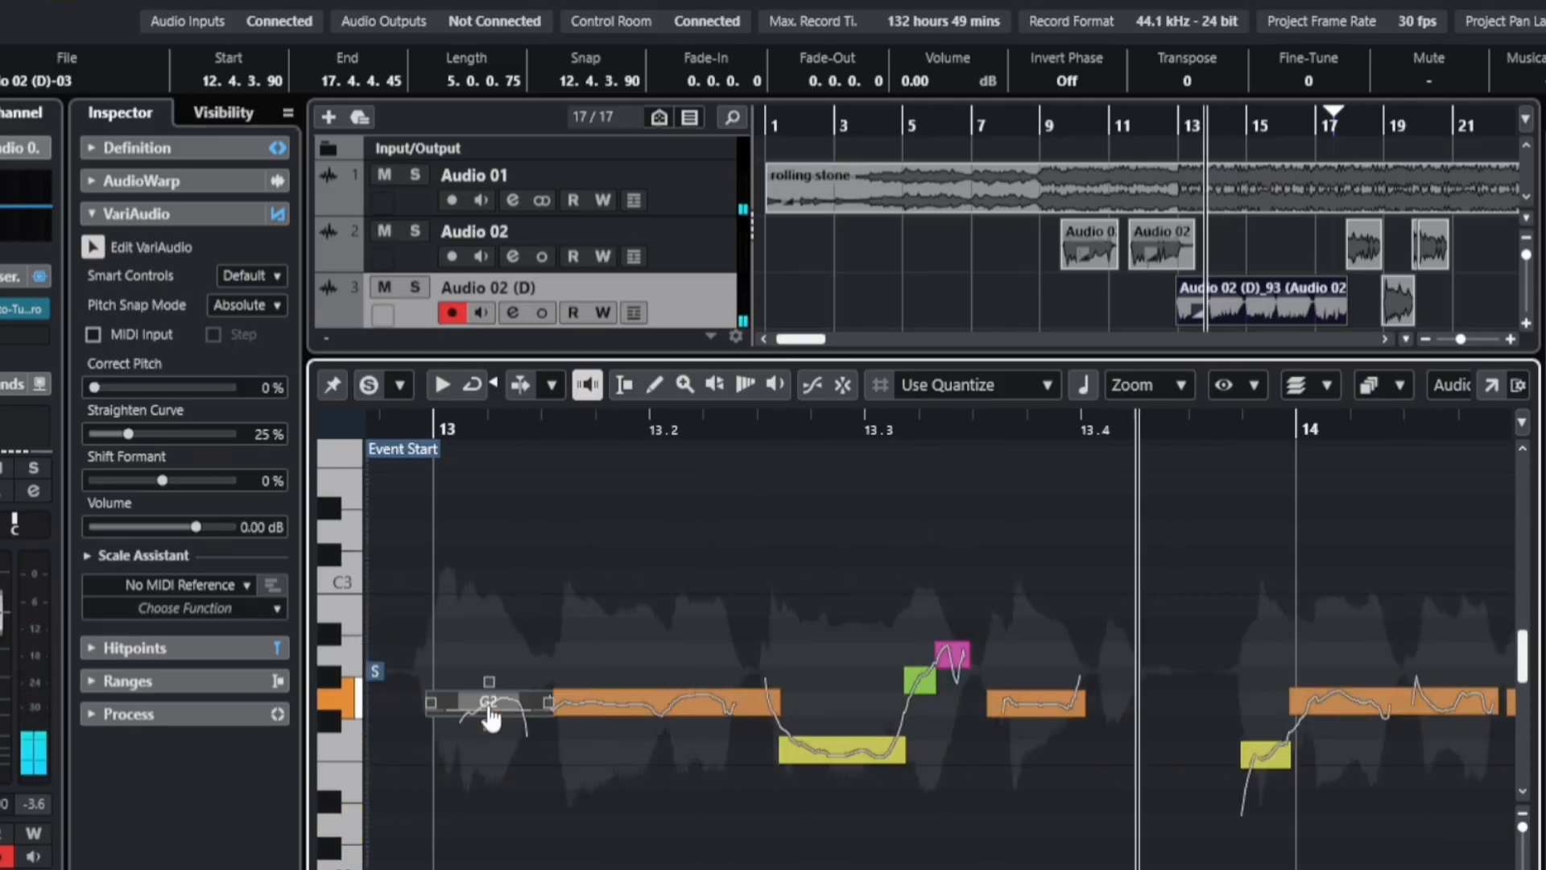
{"action": "left_click_drag", "start_coordinate": [121, 432], "coordinate": [201, 434]}
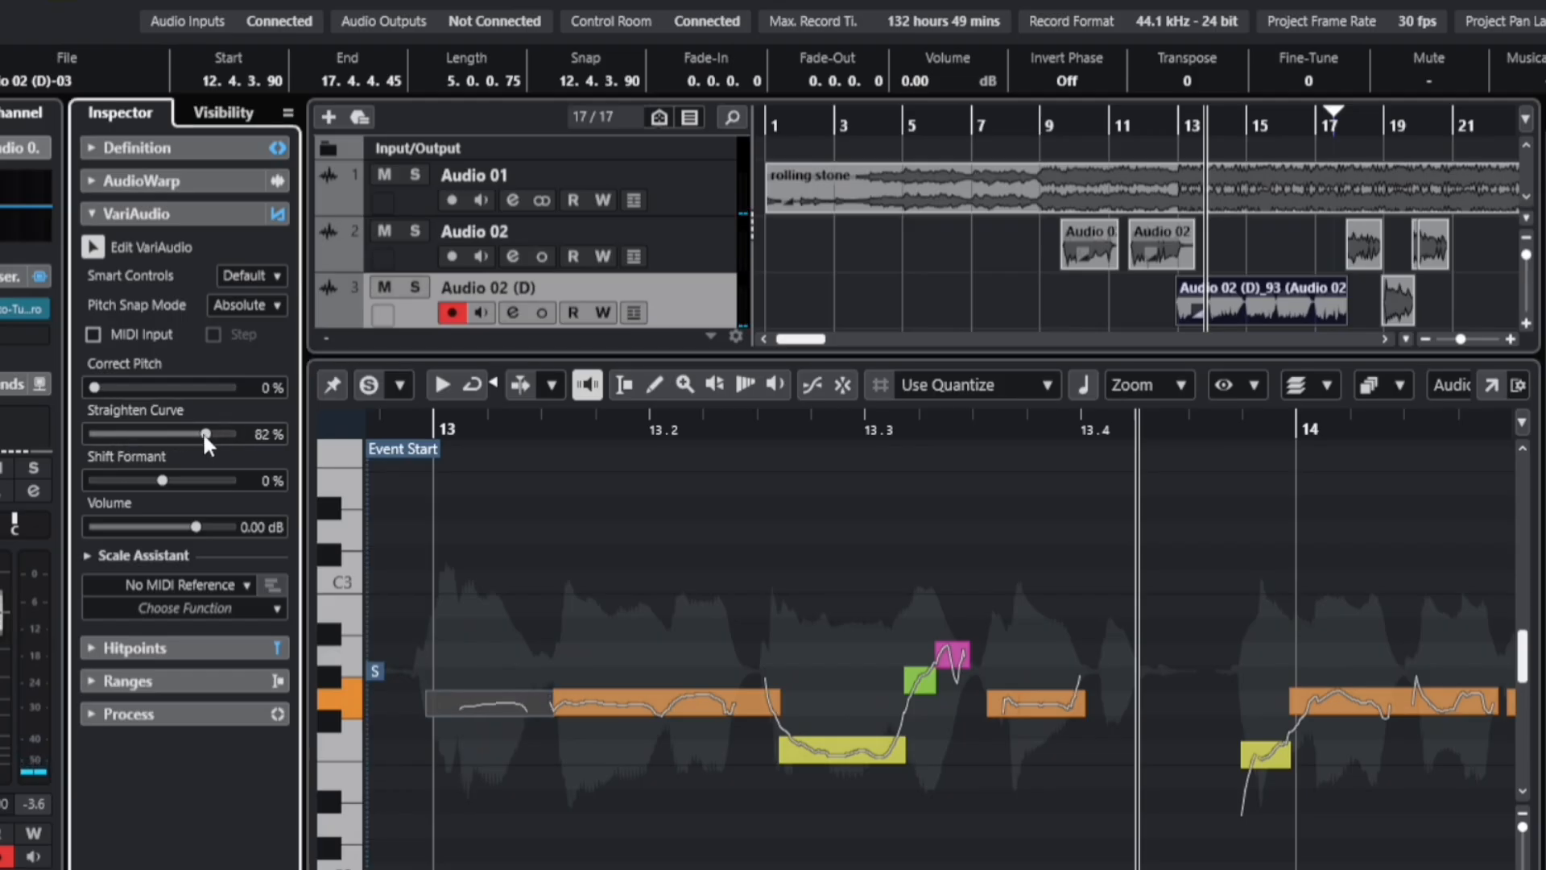
{"action": "left_click", "coordinate": [668, 706]}
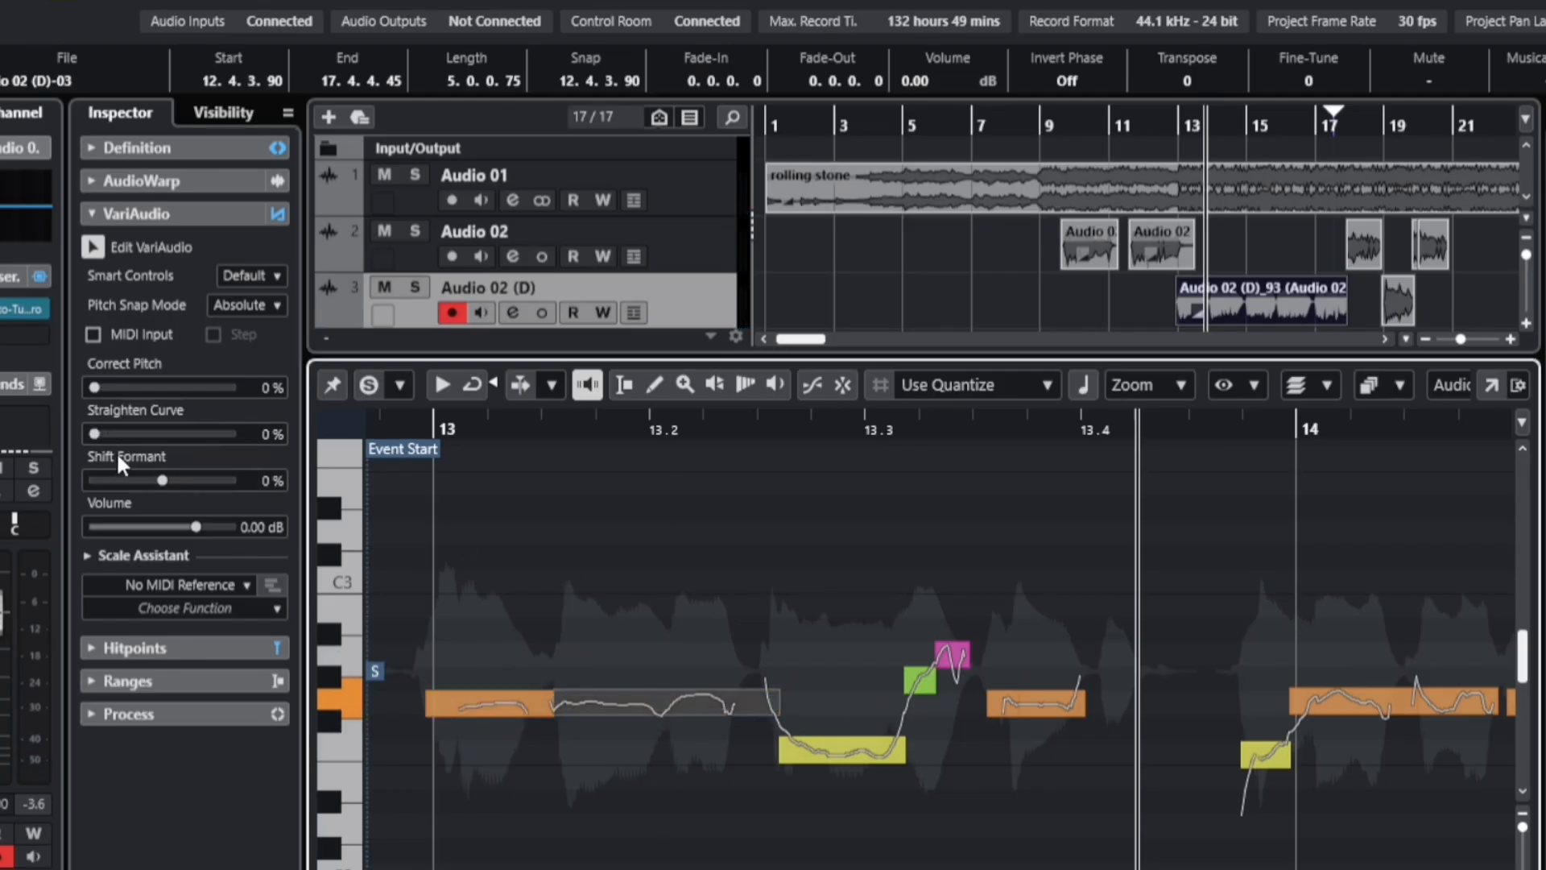
{"action": "left_click_drag", "start_coordinate": [109, 432], "coordinate": [211, 433]}
Step: Straighten the pitch curve of the yellow segment before 13.3, and set the magenta segment's Straighten Curve to 77%
{"action": "left_click", "coordinate": [841, 749]}
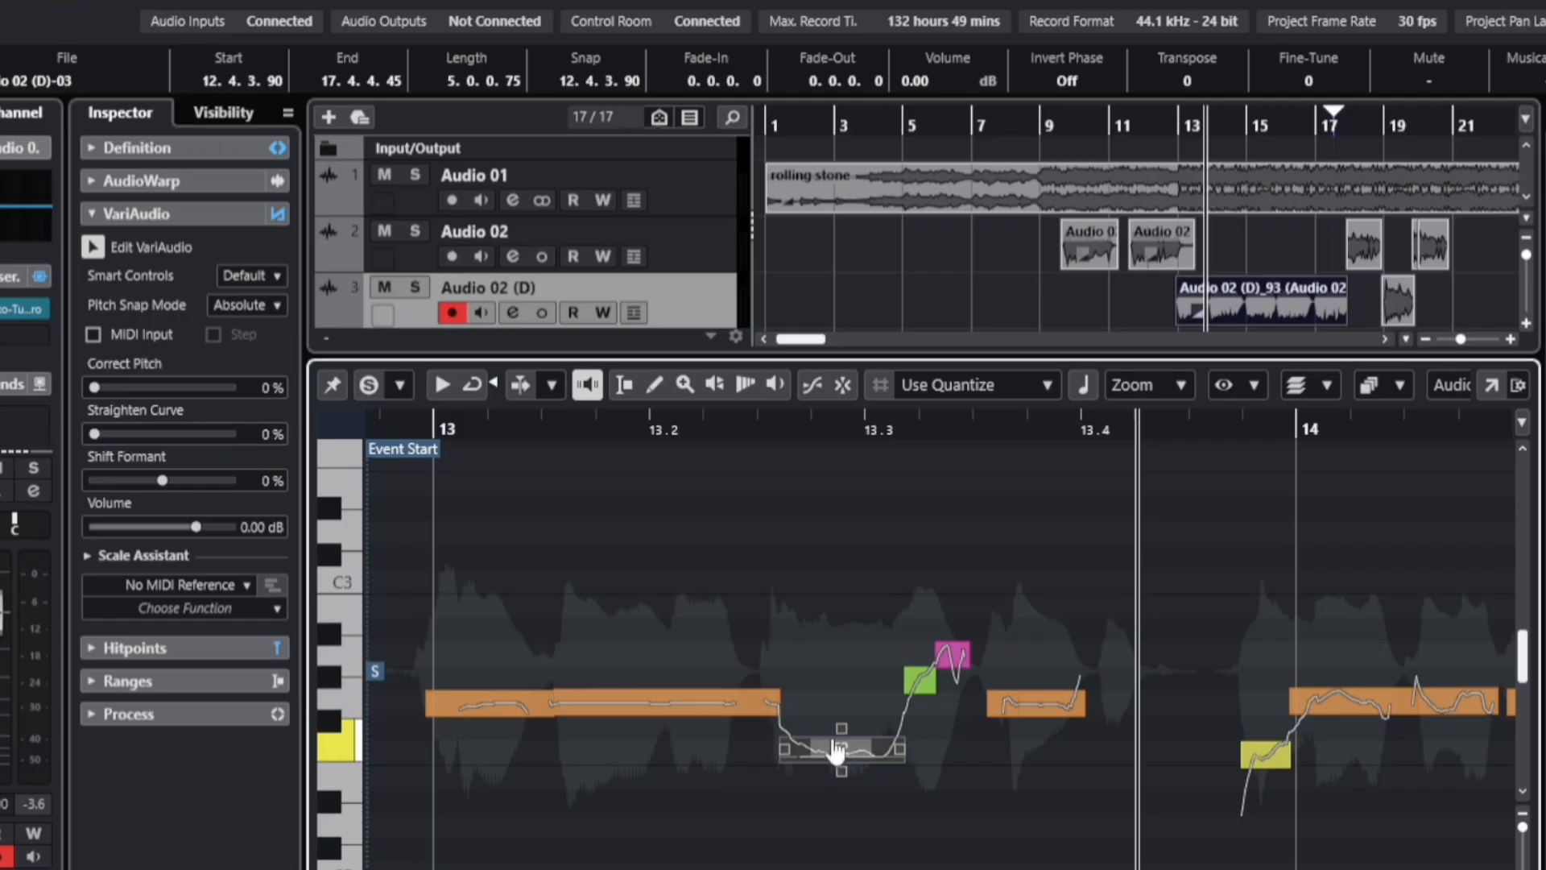
{"action": "left_click_drag", "start_coordinate": [104, 433], "coordinate": [186, 465]}
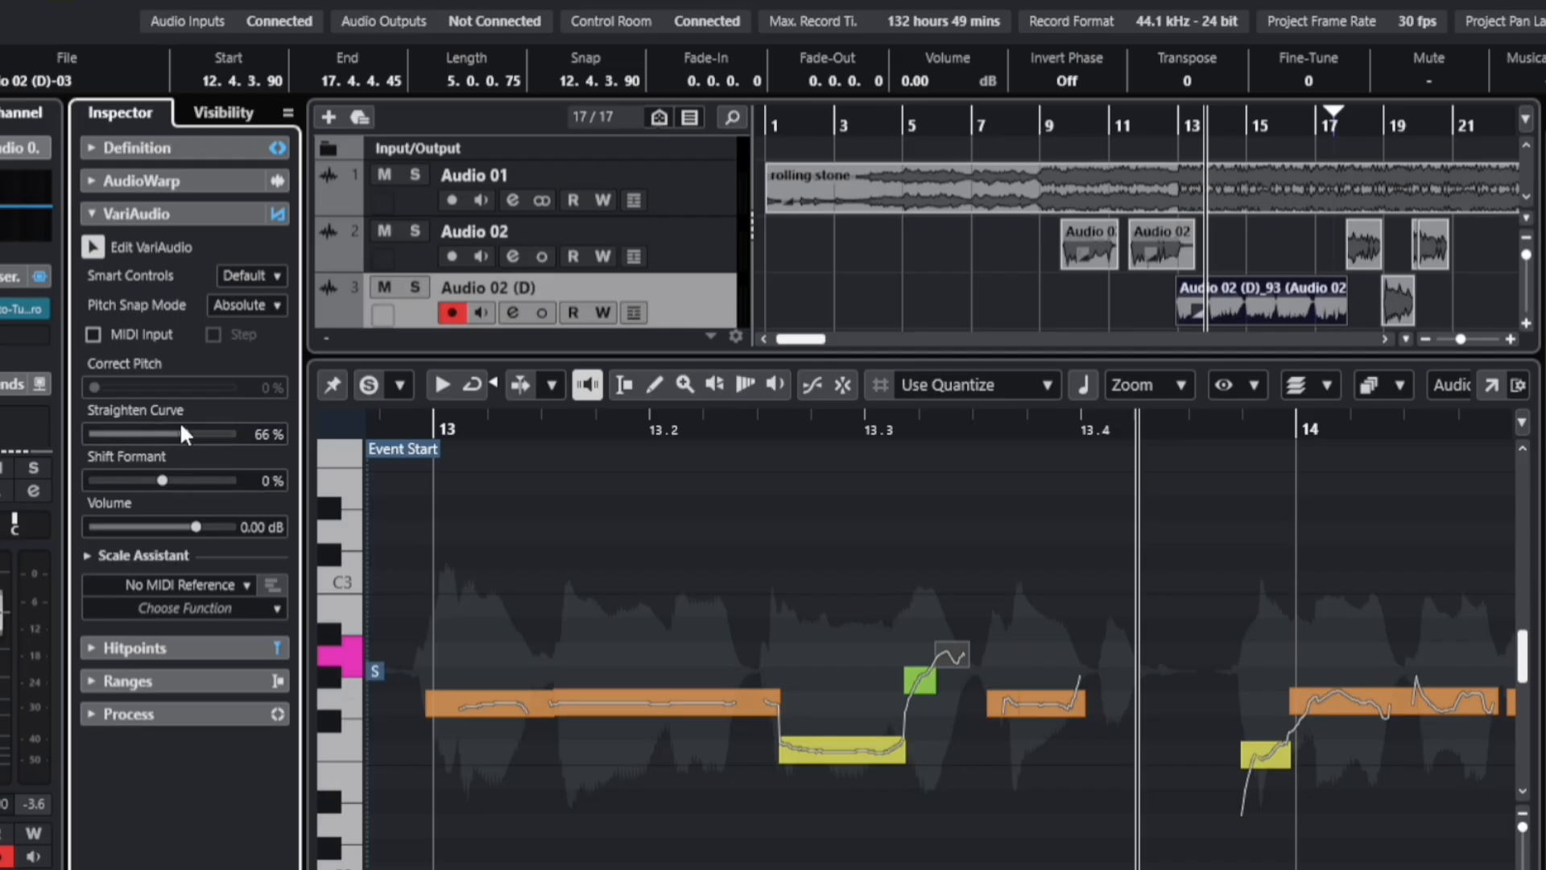
{"action": "left_click_drag", "start_coordinate": [184, 433], "coordinate": [199, 433]}
Step: Play the bar 13 vocal phrase to check the straightened segments
{"action": "left_click", "coordinate": [442, 384]}
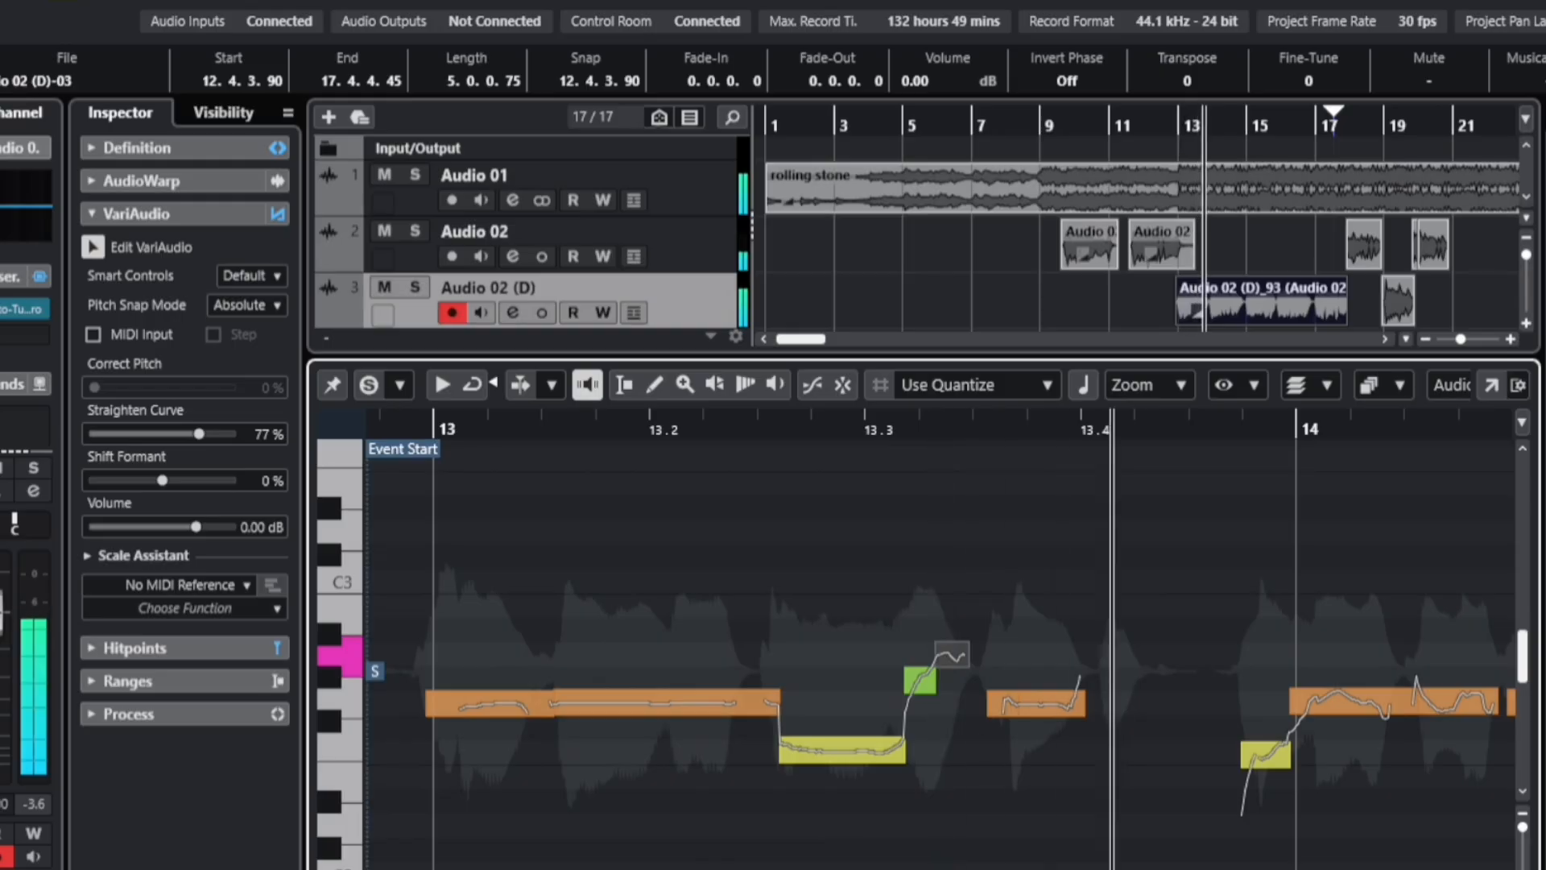
{"action": "key", "text": "space"}
{"action": "key", "text": "space"}
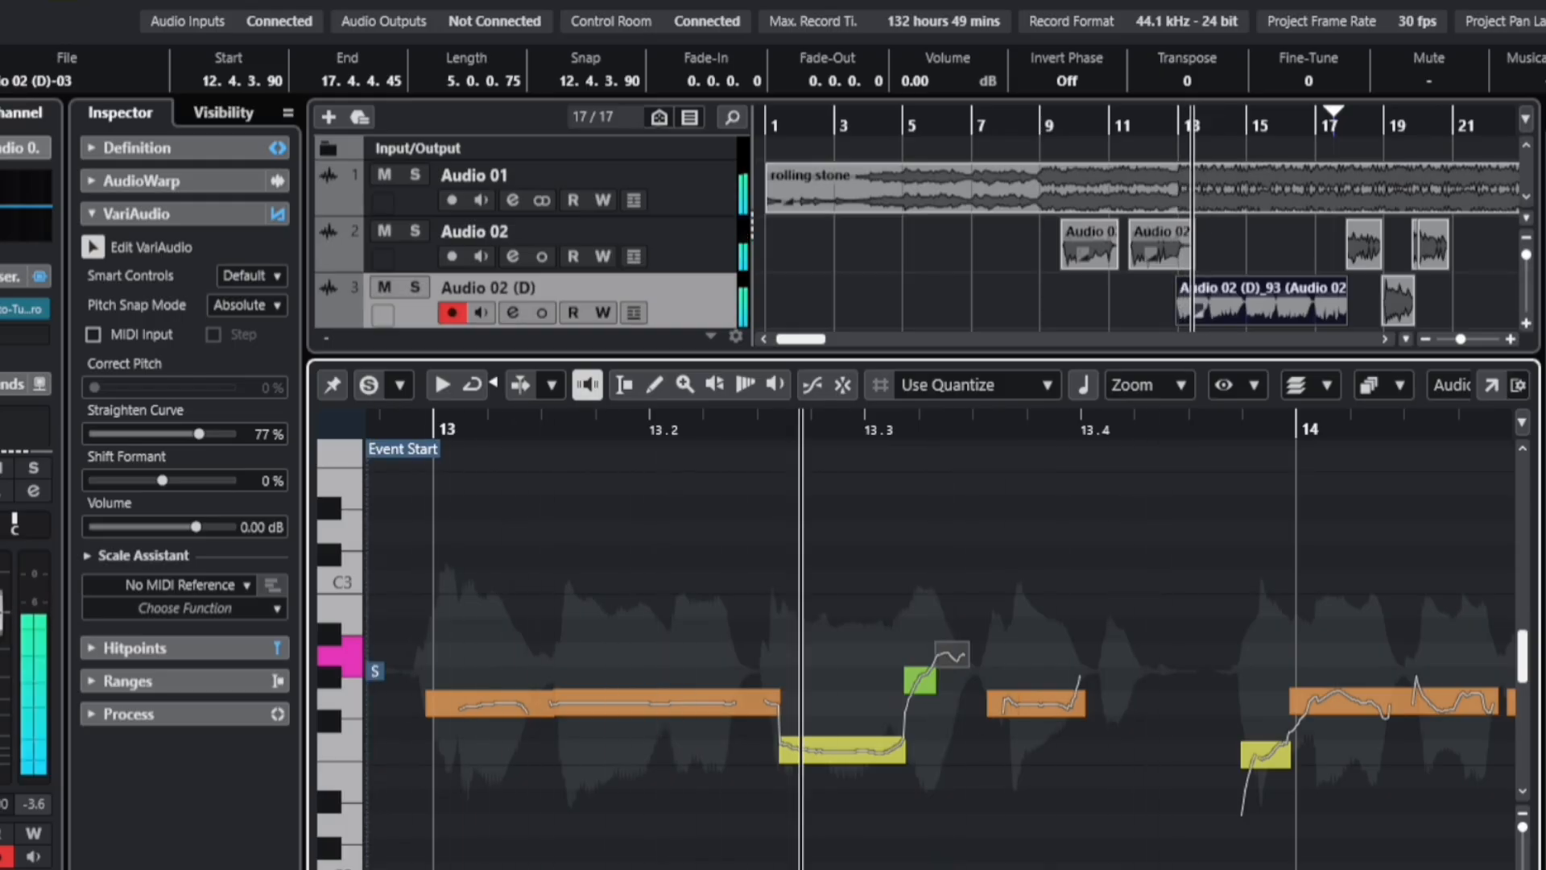
Step: Stop playback and undo the last Straighten Curve changes on the bar 13 segments
{"action": "key", "text": "space"}
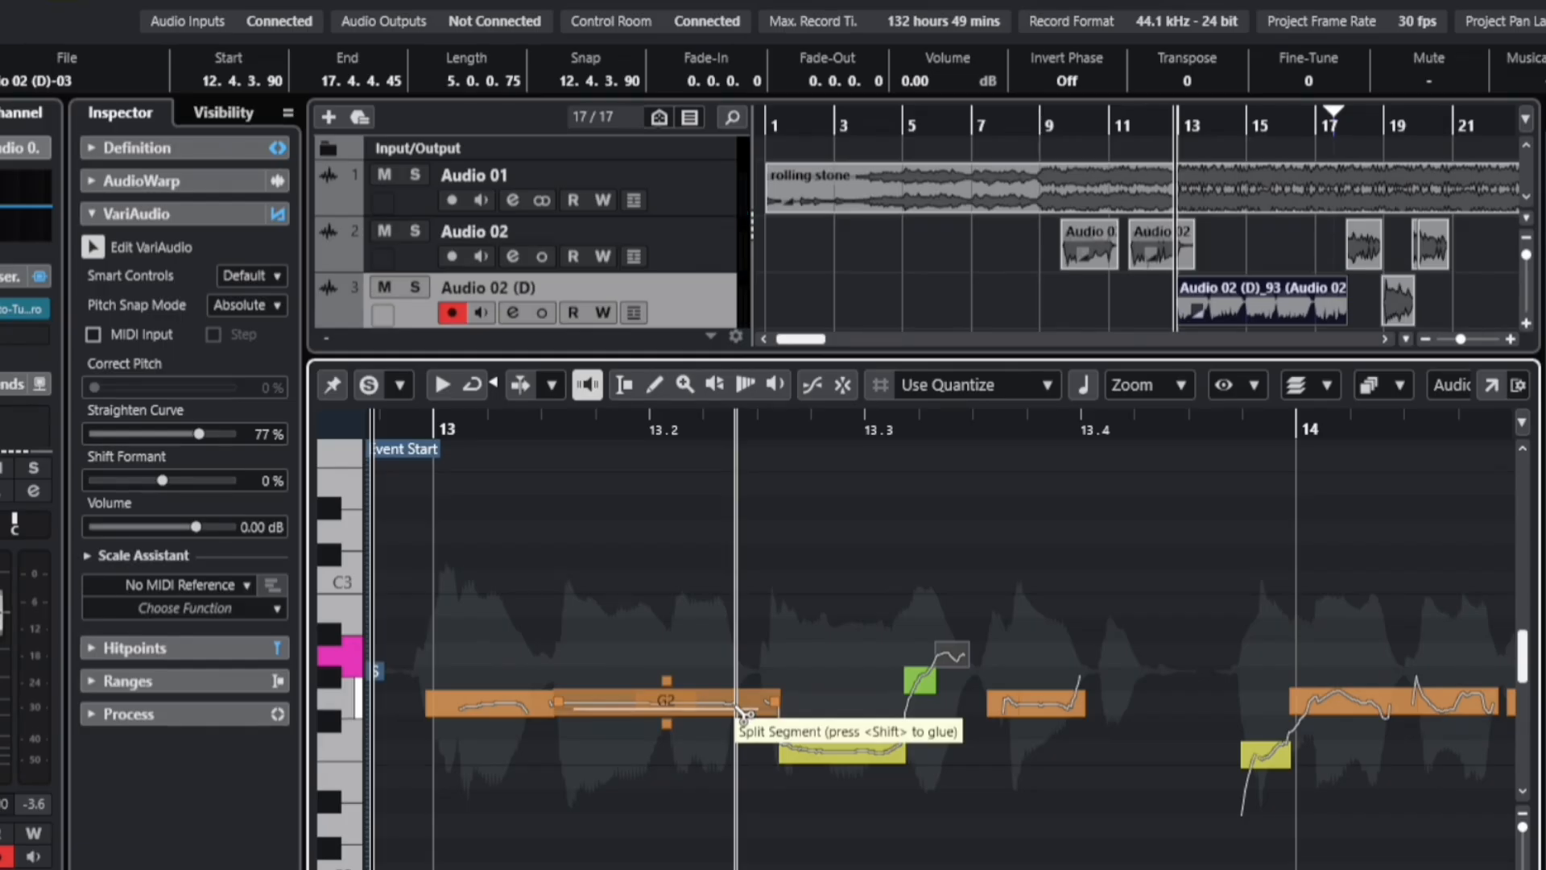
{"action": "key", "text": "ctrl+z"}
{"action": "key", "text": "ctrl+z"}
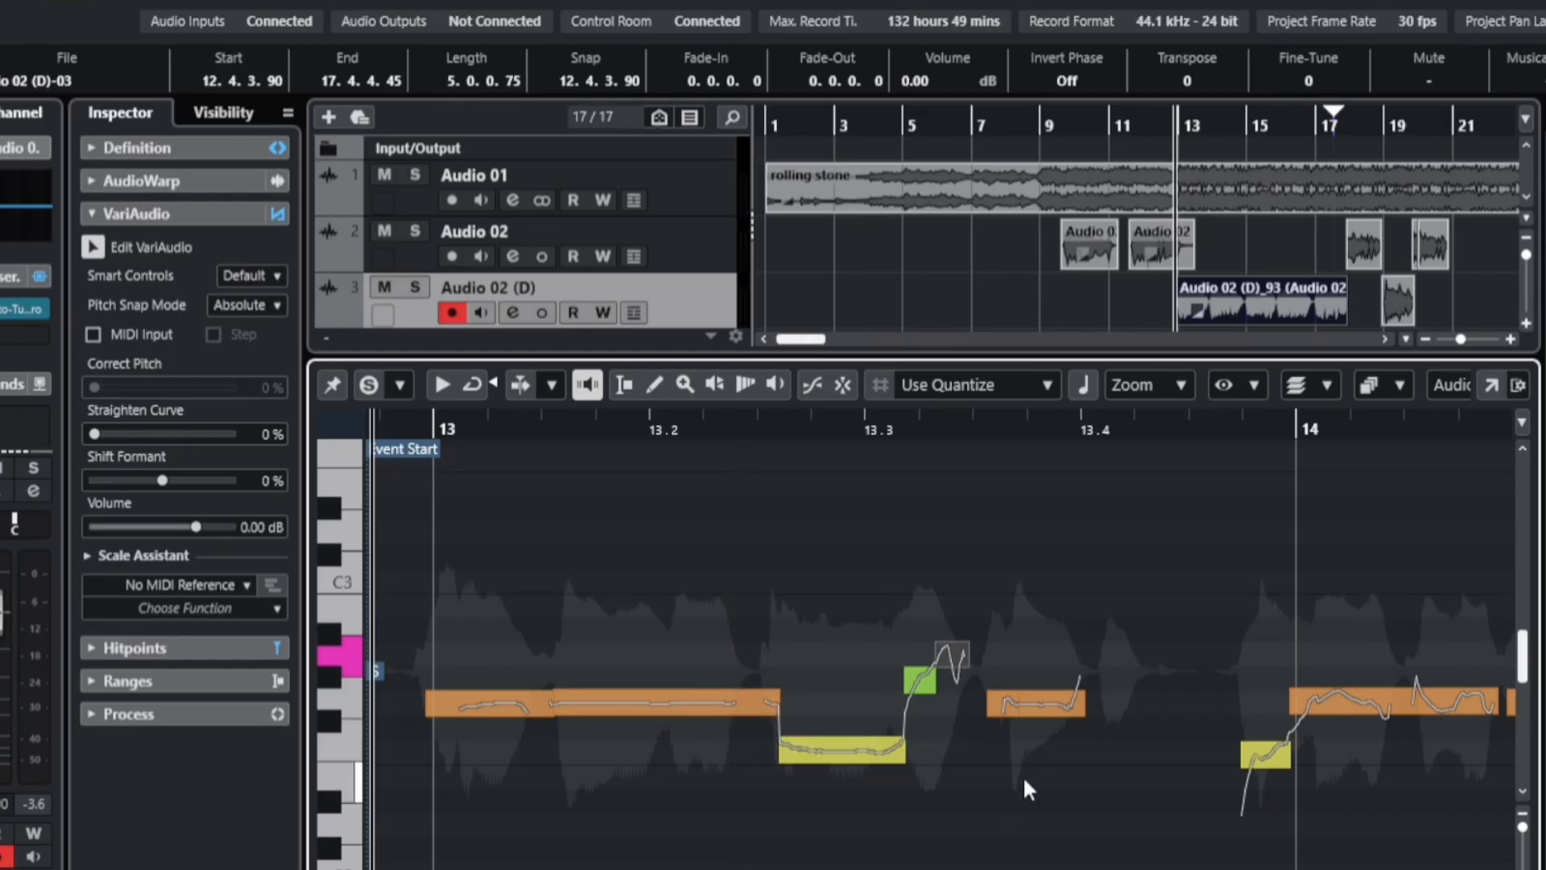
{"action": "key", "text": "ctrl+z"}
{"action": "key", "text": "ctrl+z"}
{"action": "key", "text": "ctrl+z"}
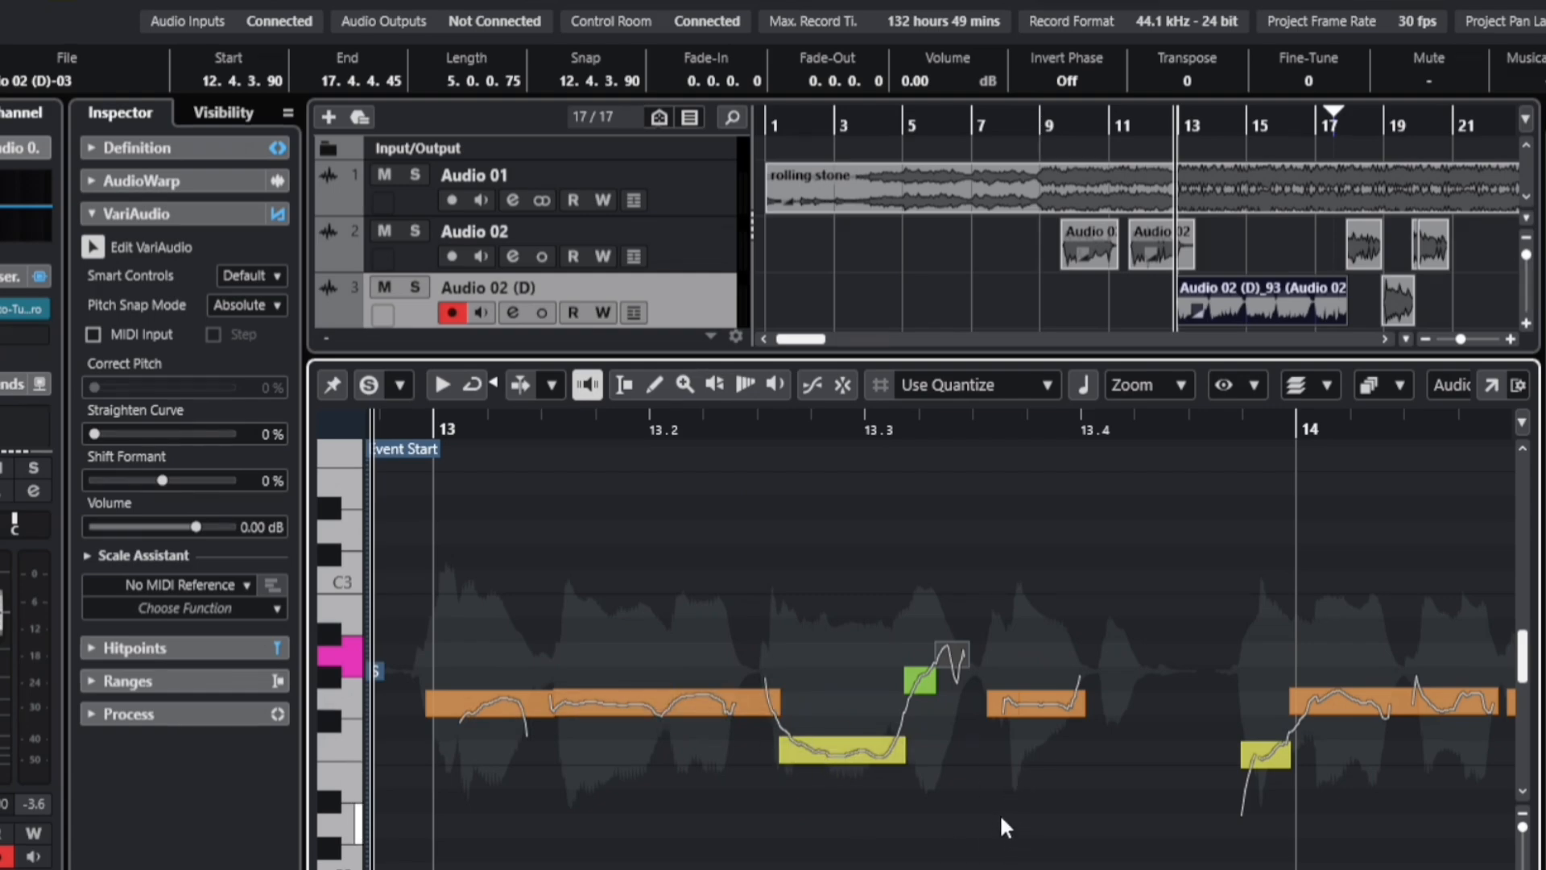
Step: Play the bar 13 vocal phrase again to hear it with the restored pitch curves
{"action": "left_click", "coordinate": [1450, 314]}
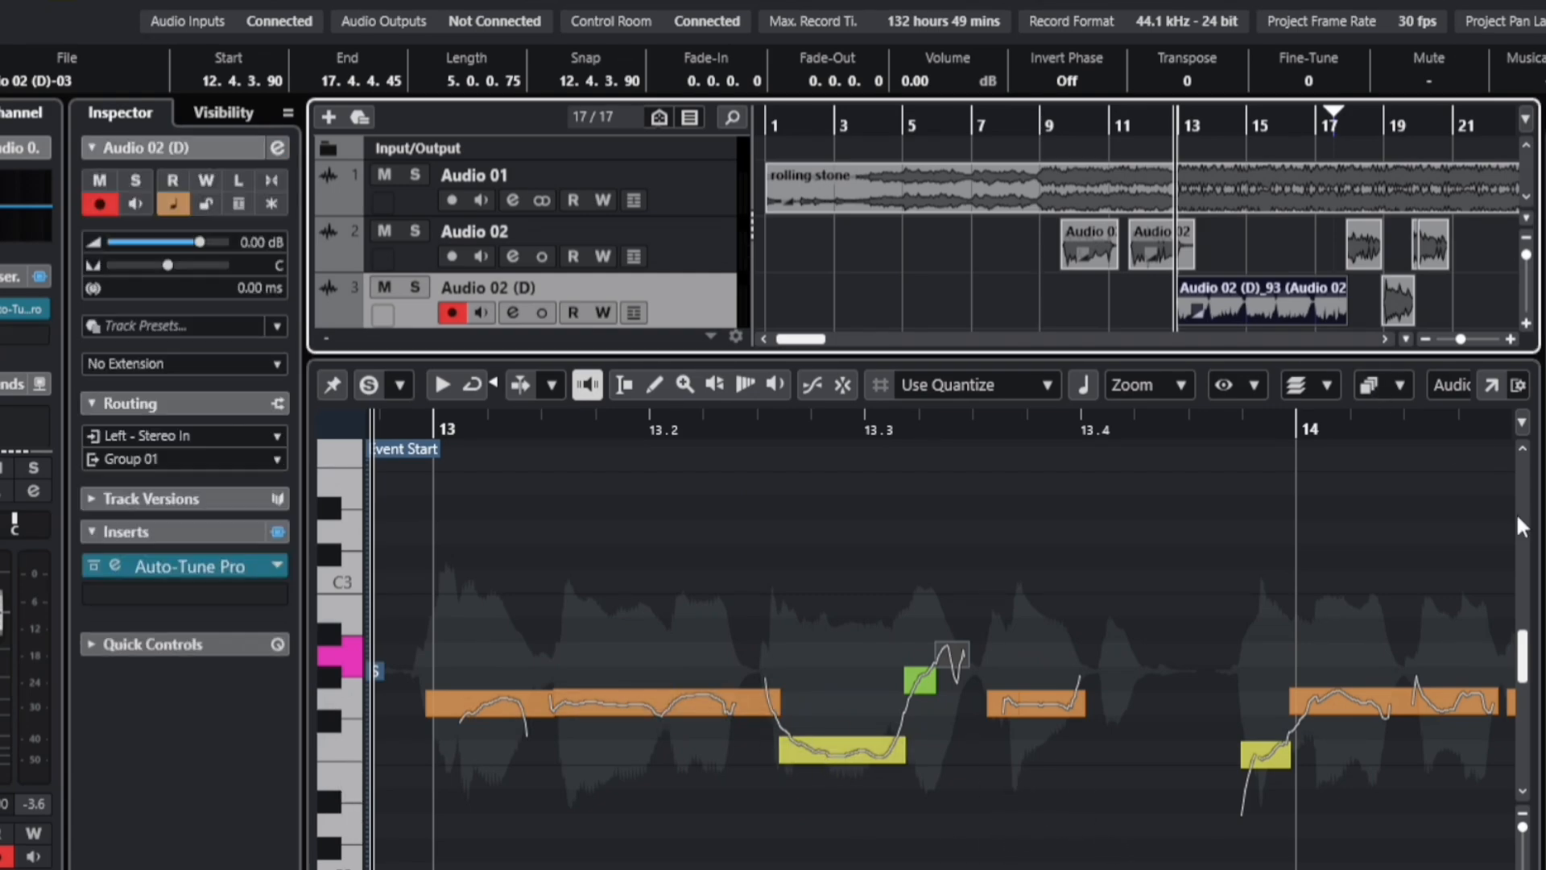
{"action": "key", "text": "space"}
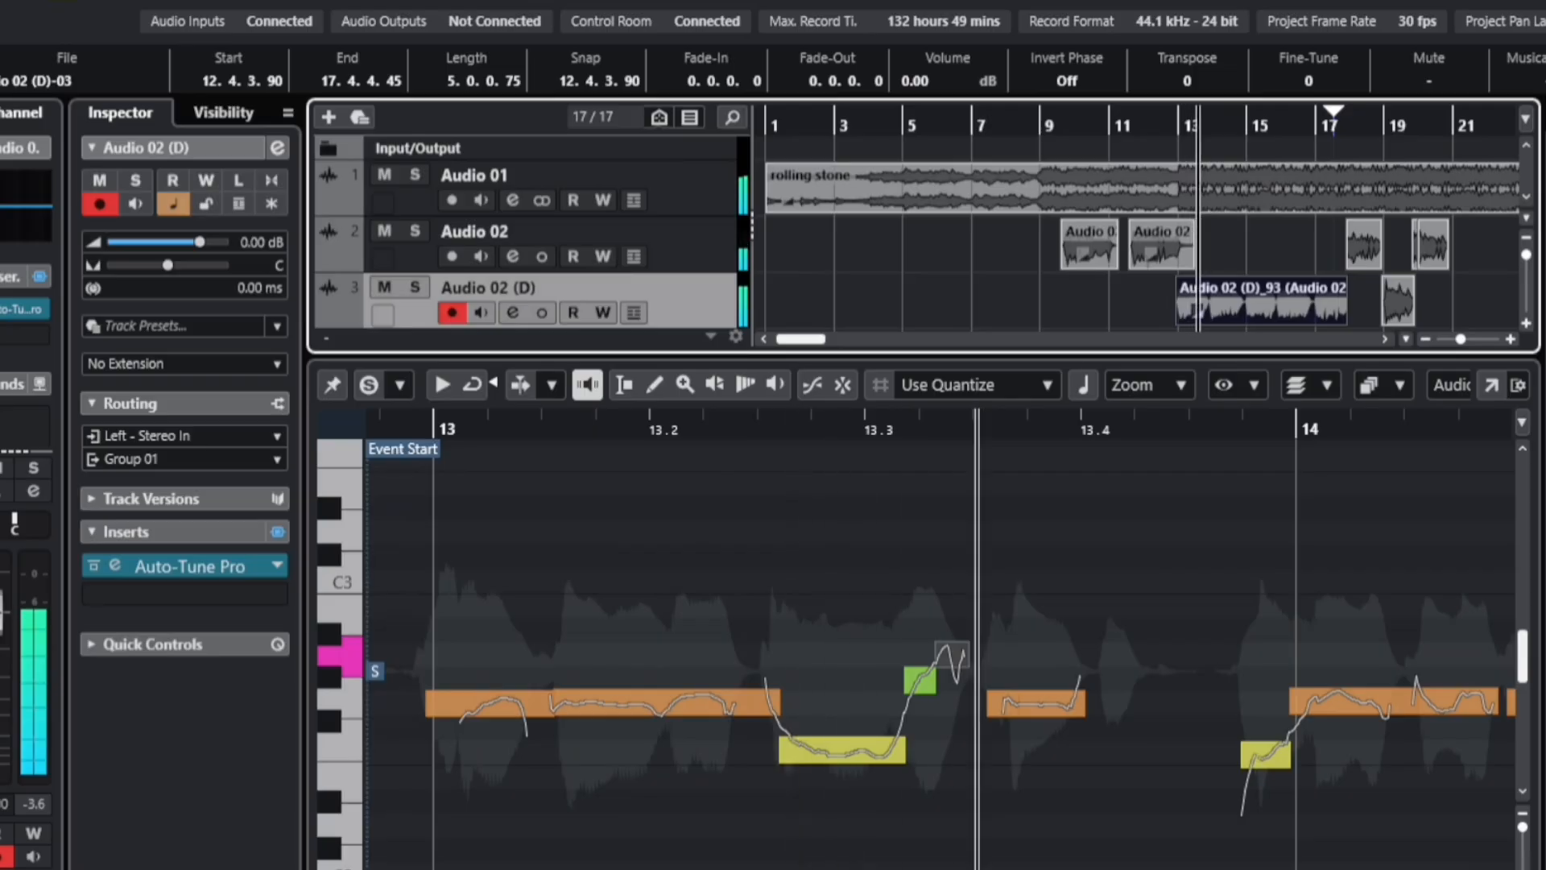
{"action": "left_click", "coordinate": [720, 842]}
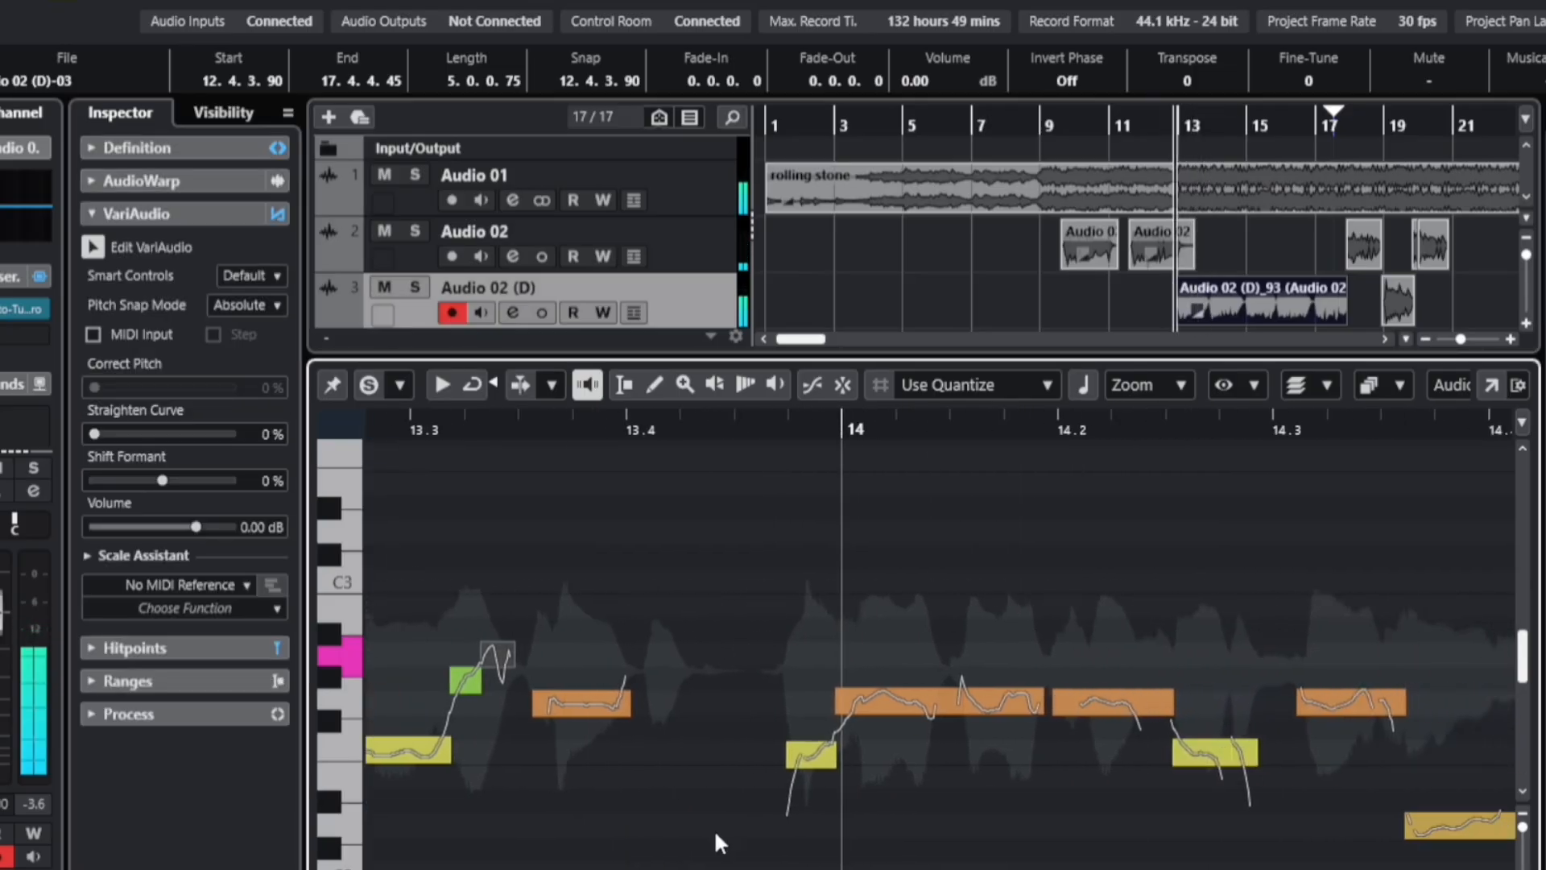
{"action": "left_click", "coordinate": [752, 427]}
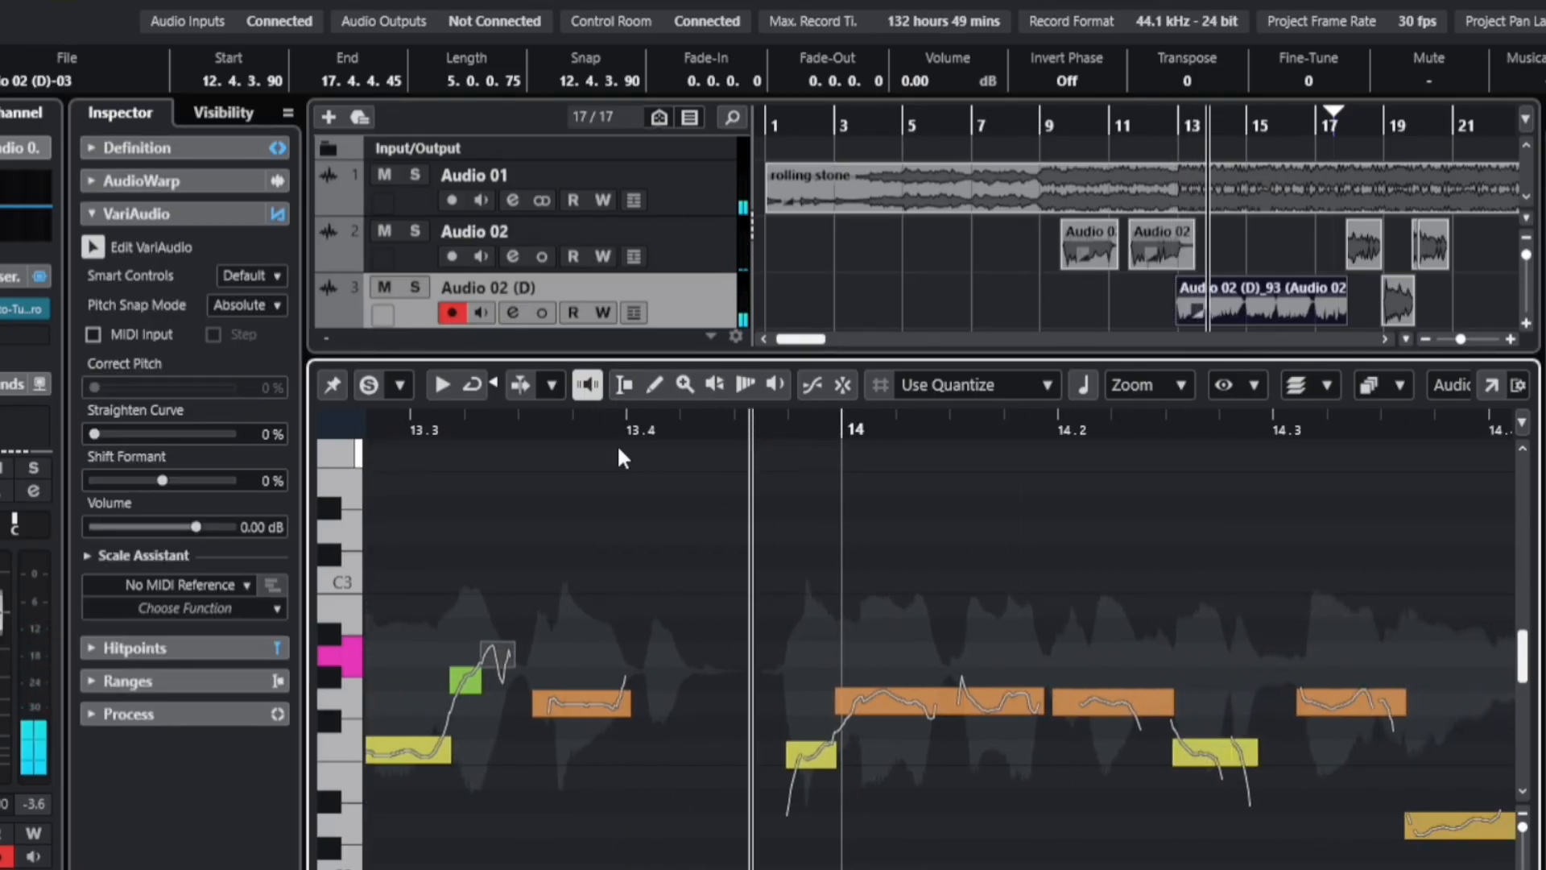
{"action": "left_click_drag", "start_coordinate": [590, 437], "coordinate": [133, 442]}
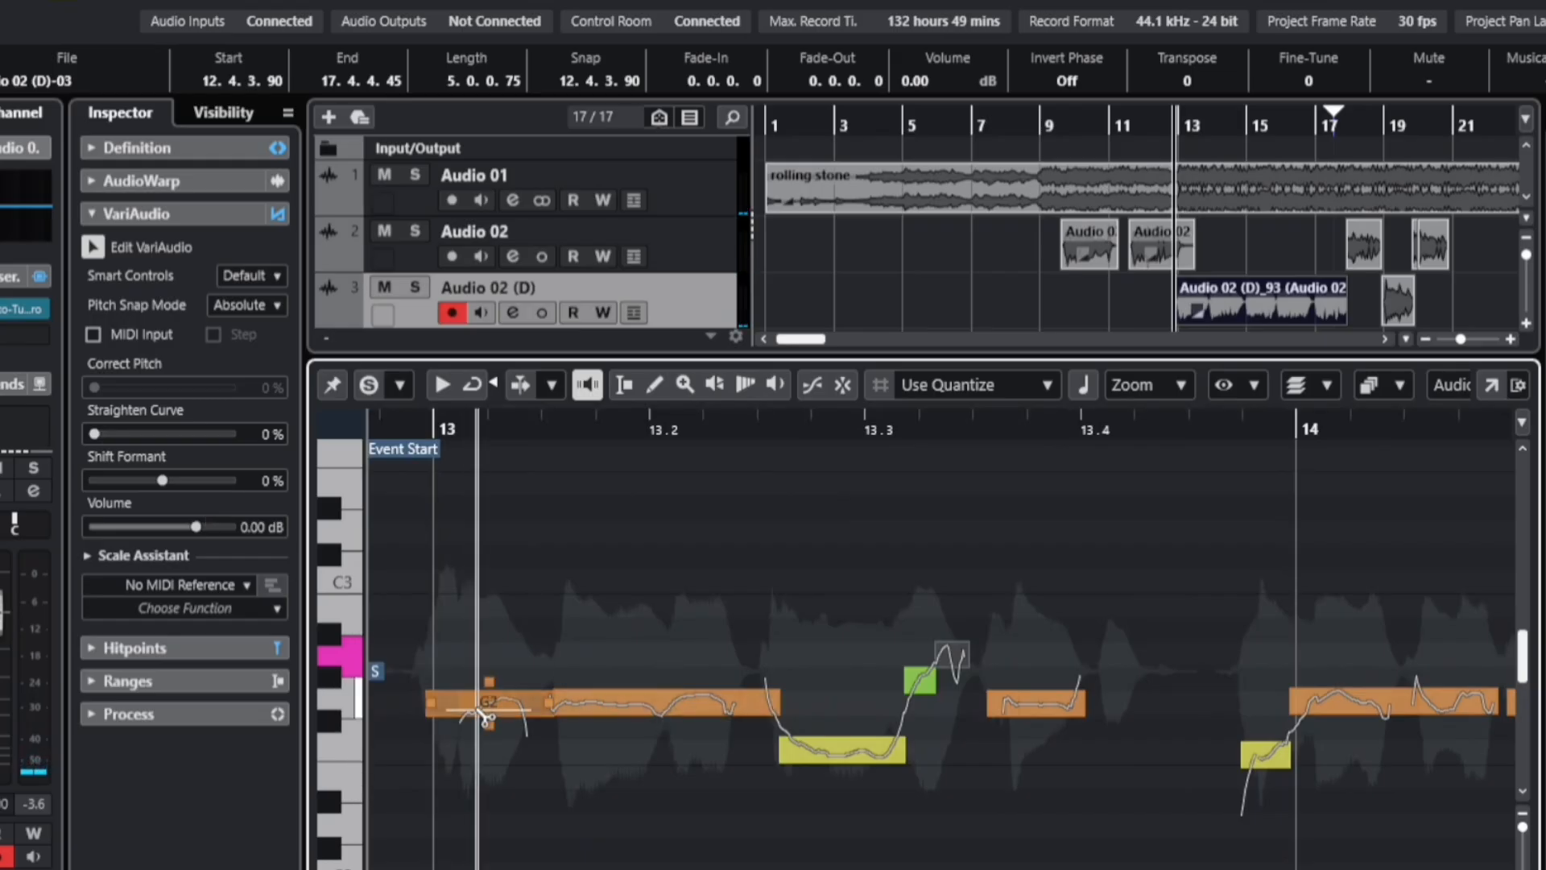
Step: Set the Straighten Curve of the first bar 13 segment to 25%
{"action": "mouse_move", "coordinate": [483, 714]}
{"action": "left_mouse_down"}
{"action": "mouse_move", "coordinate": [497, 532]}
{"action": "mouse_move", "coordinate": [476, 852]}
{"action": "mouse_move", "coordinate": [487, 415]}
{"action": "mouse_move", "coordinate": [487, 869]}
{"action": "mouse_move", "coordinate": [483, 725]}
{"action": "mouse_move", "coordinate": [449, 570]}
{"action": "mouse_move", "coordinate": [459, 593]}
{"action": "mouse_move", "coordinate": [463, 430]}
{"action": "mouse_move", "coordinate": [483, 779]}
{"action": "mouse_move", "coordinate": [456, 792]}
{"action": "mouse_move", "coordinate": [500, 793]}
{"action": "mouse_move", "coordinate": [494, 714]}
{"action": "left_mouse_up"}
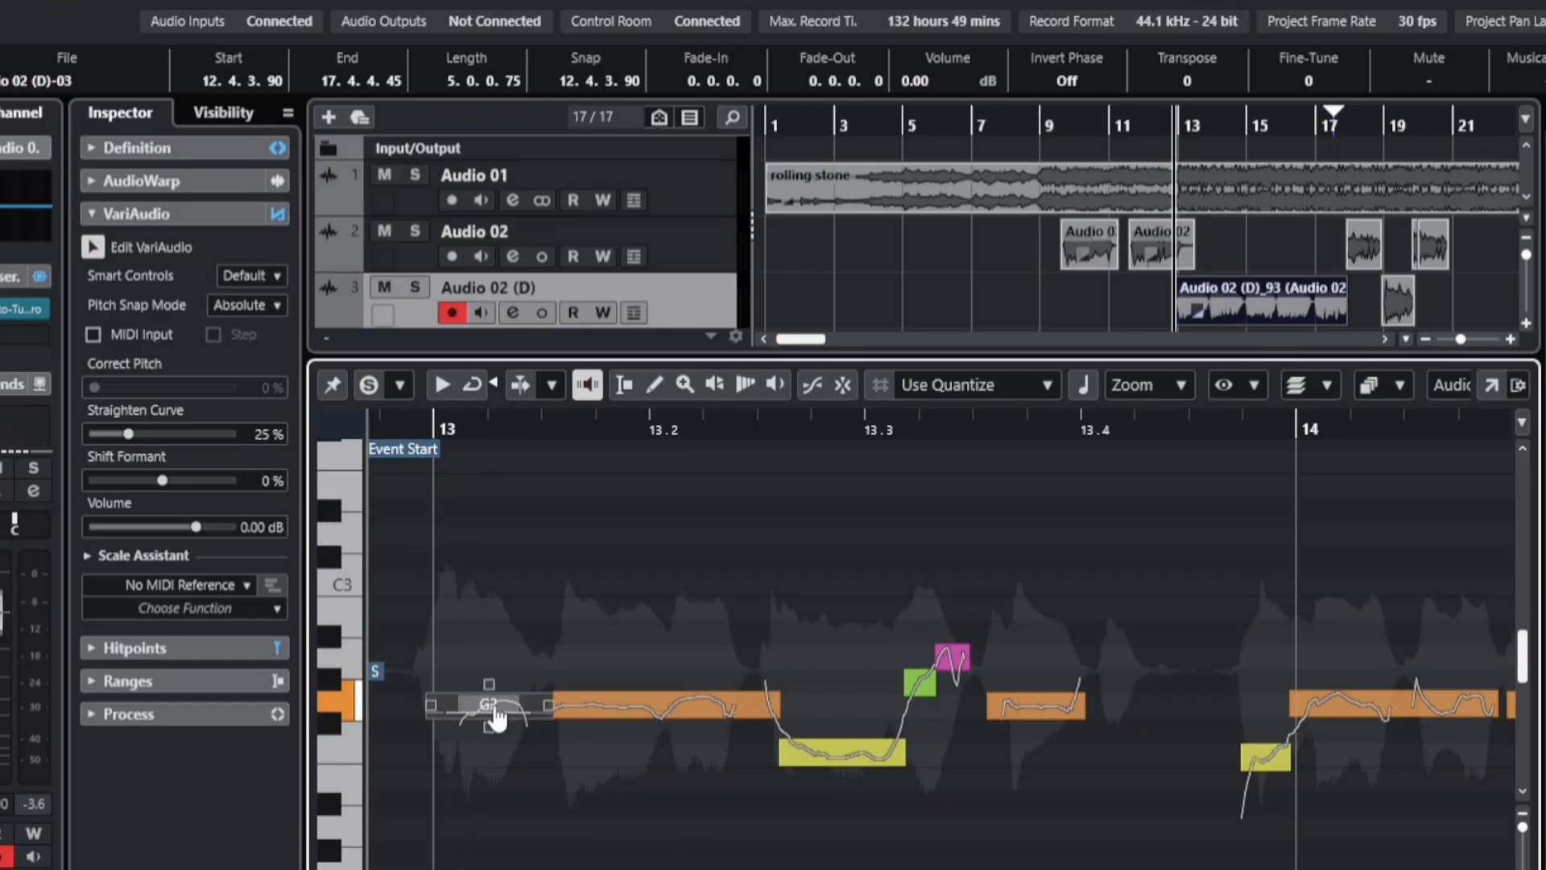
{"action": "mouse_move", "coordinate": [505, 716]}
{"action": "left_mouse_down"}
{"action": "mouse_move", "coordinate": [501, 614]}
{"action": "mouse_move", "coordinate": [489, 683]}
{"action": "mouse_move", "coordinate": [519, 715]}
{"action": "left_mouse_up"}
{"action": "left_click", "coordinate": [1301, 478]}
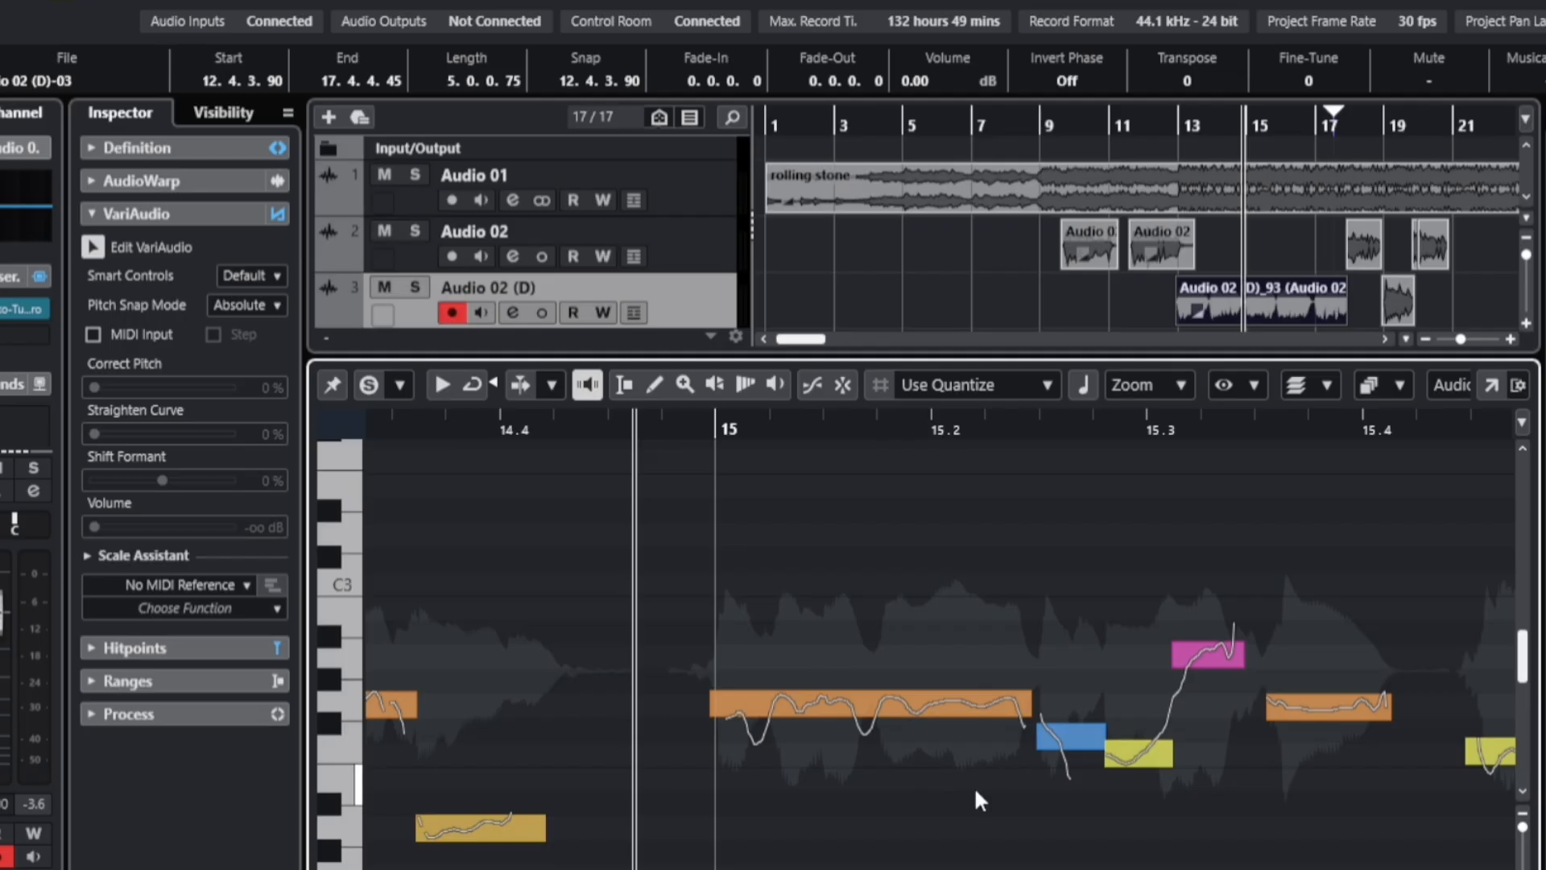
Step: Split the long segment at bar 15 shortly after its start and set the short first part's Straighten Curve to 32%
{"action": "key", "text": "space"}
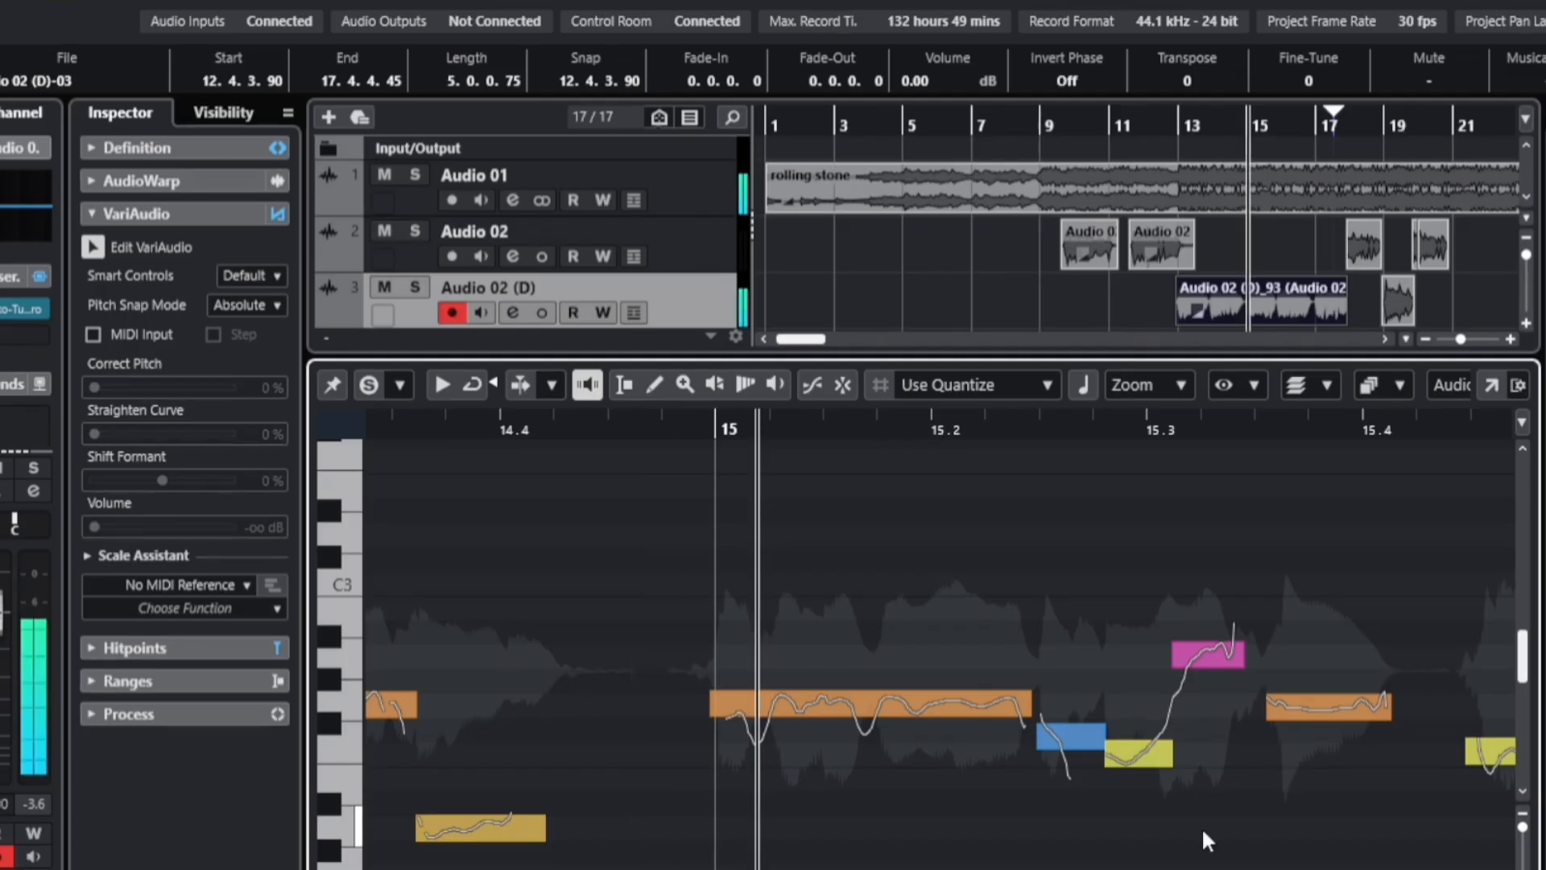
{"action": "left_click", "coordinate": [775, 713]}
{"action": "key", "text": "space"}
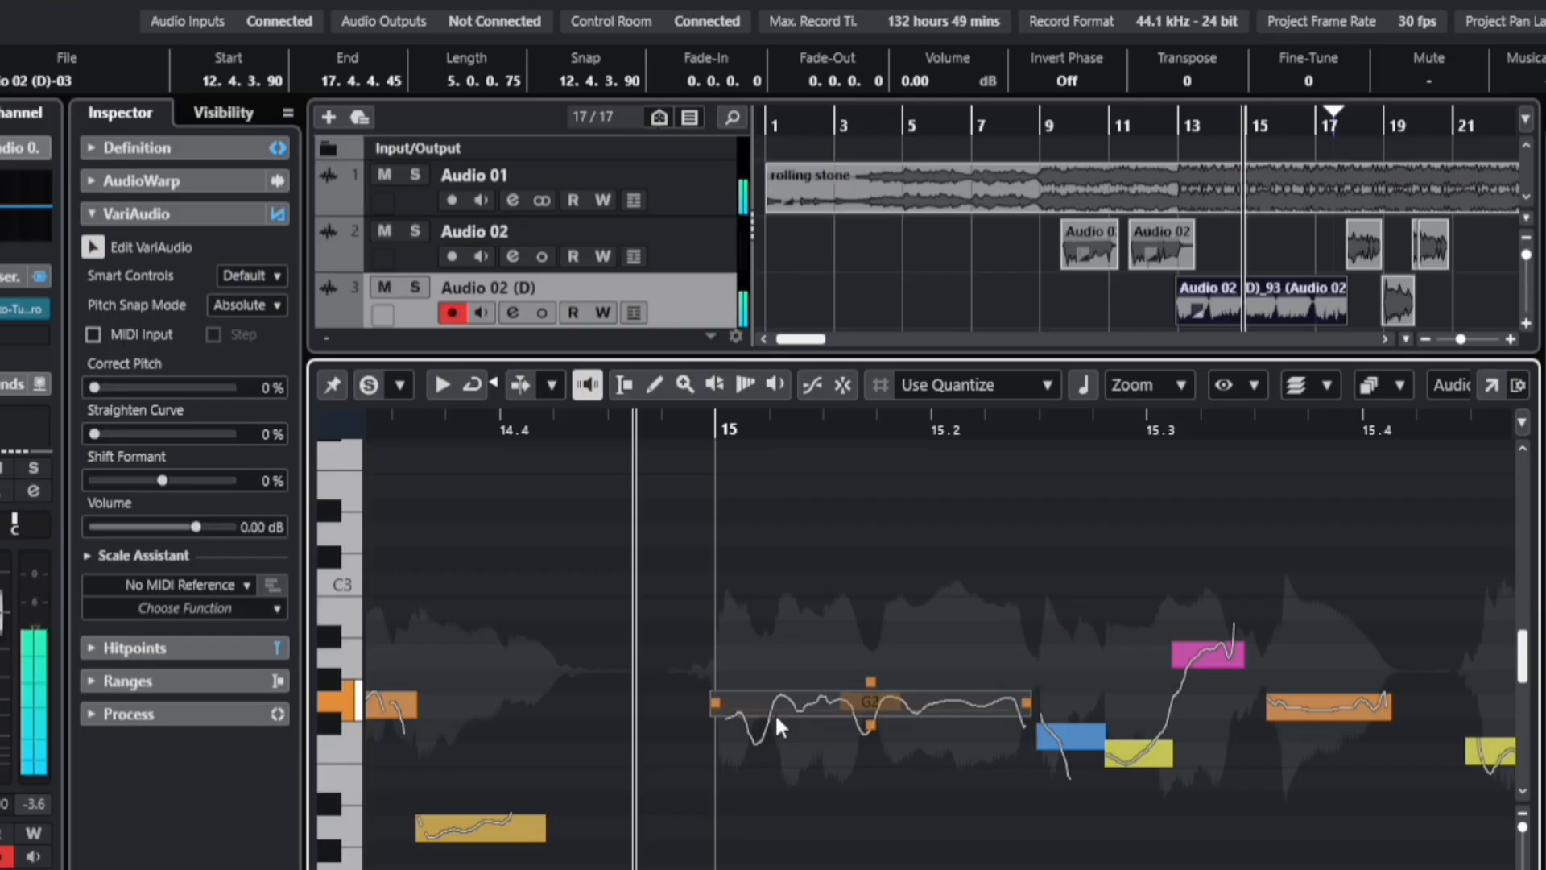
{"action": "left_click", "coordinate": [774, 712], "text": "alt"}
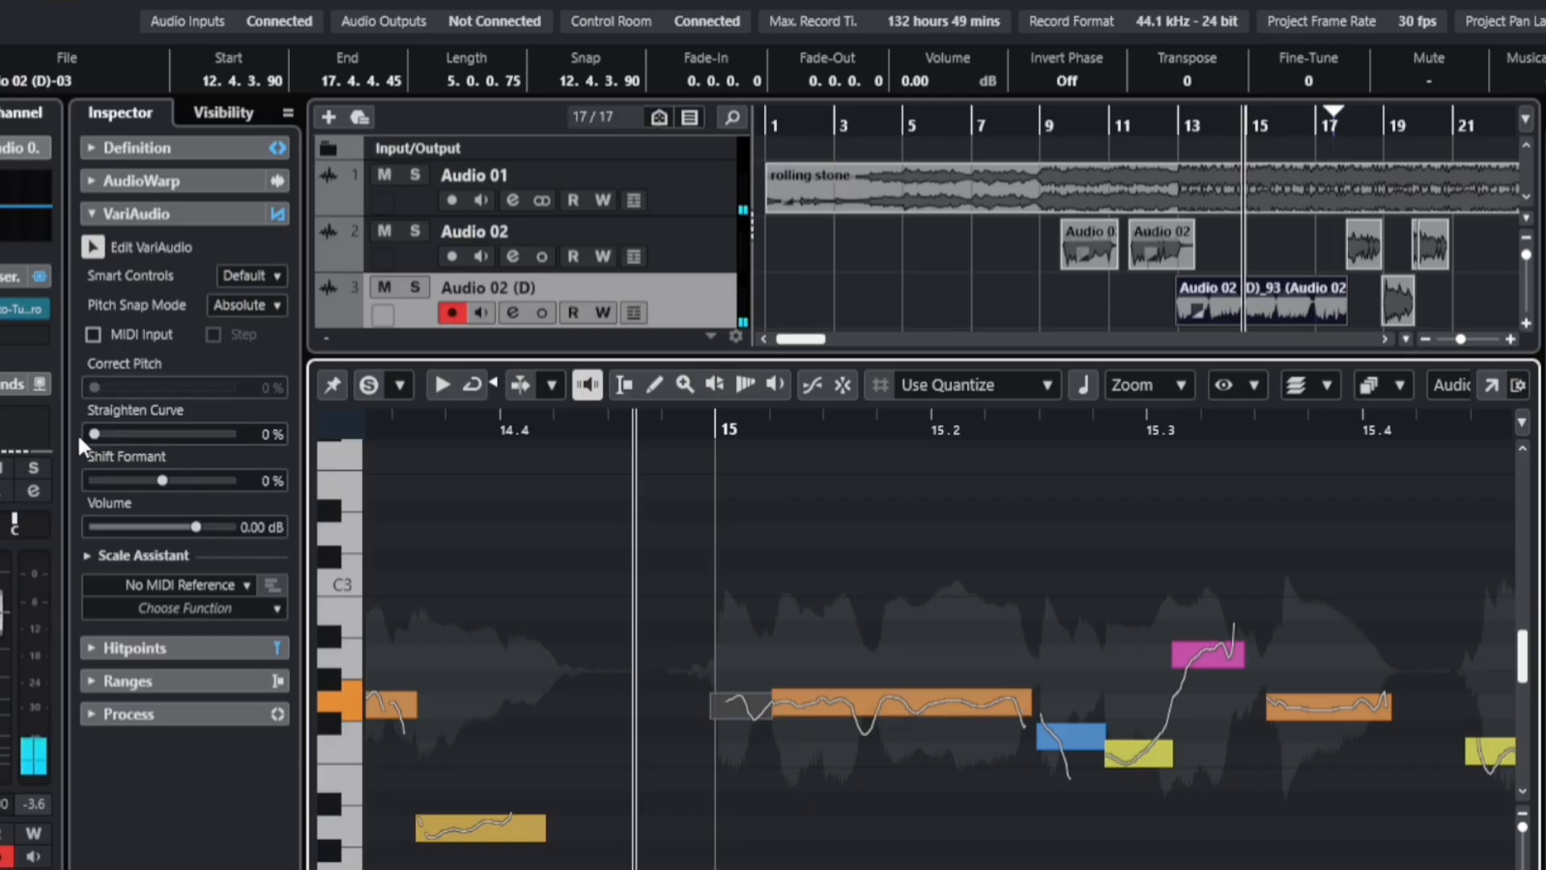
{"action": "left_click_drag", "start_coordinate": [94, 435], "coordinate": [137, 435]}
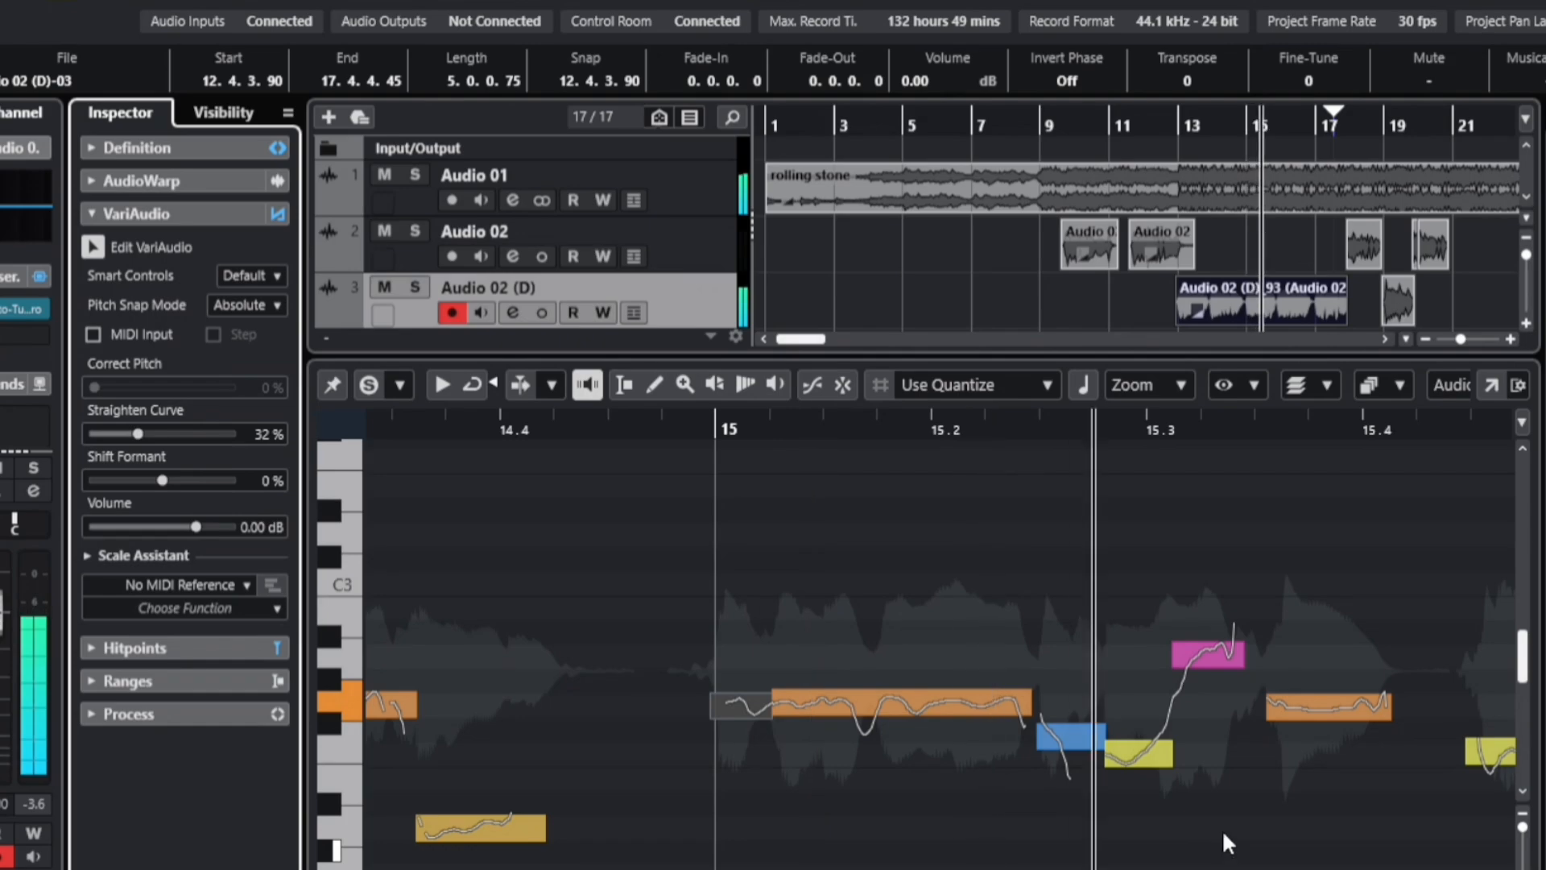
Step: Lower the blue segment between 15.2 and 15.3 to the pitch of the adjoining yellow segment, undoing any stray split
{"action": "left_click", "coordinate": [1134, 761]}
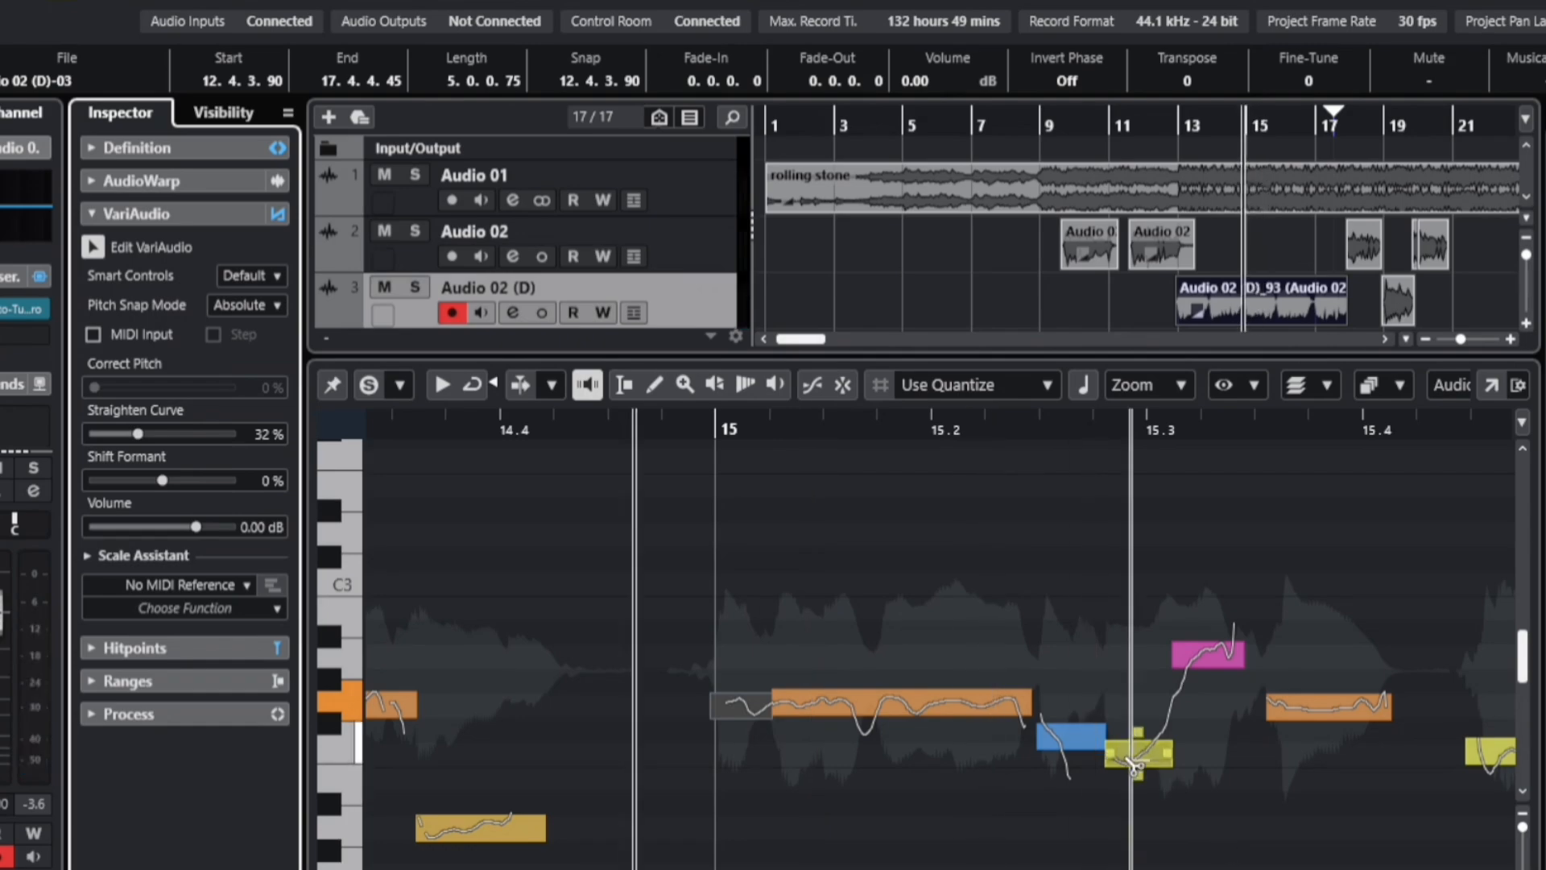
{"action": "left_click", "coordinate": [1070, 745]}
{"action": "left_click_drag", "start_coordinate": [1070, 745], "coordinate": [1071, 763]}
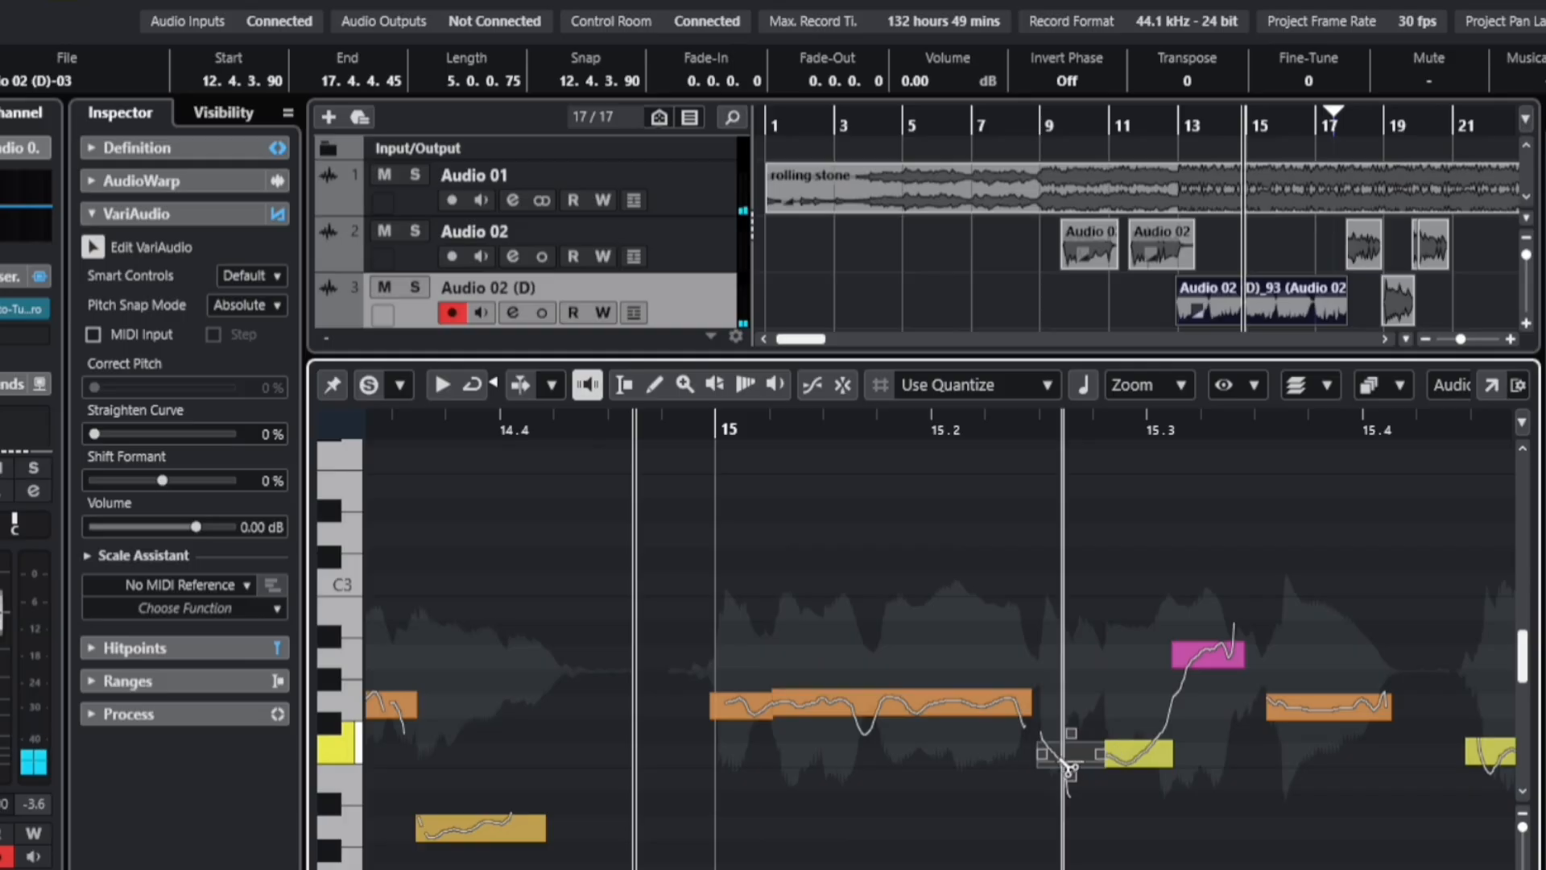
{"action": "left_click", "coordinate": [1061, 760]}
{"action": "key", "text": "ctrl+z"}
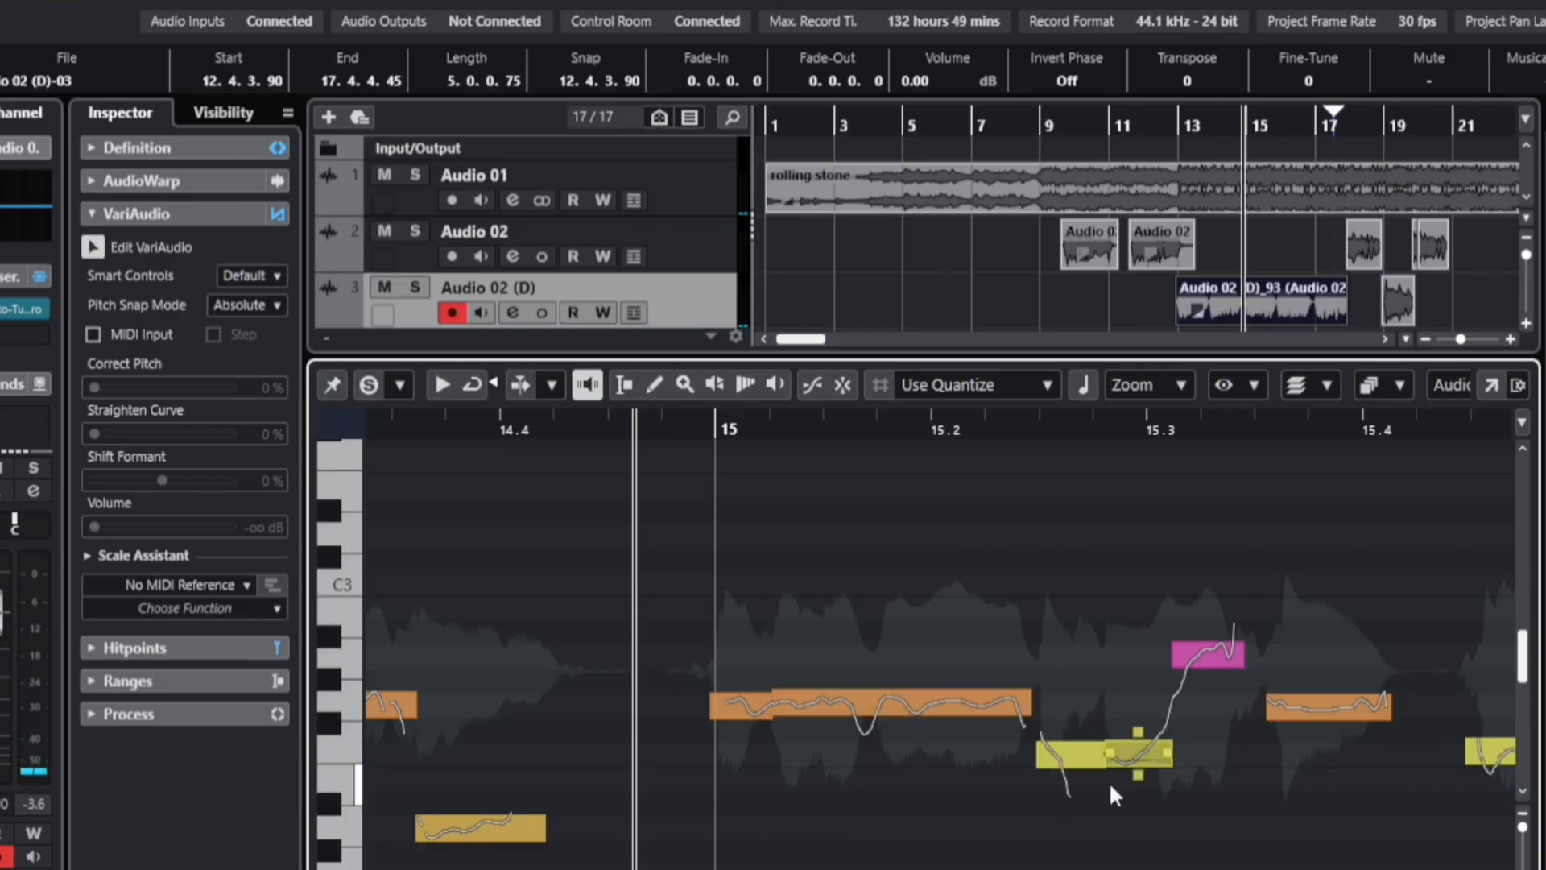
{"action": "left_click", "coordinate": [1069, 756]}
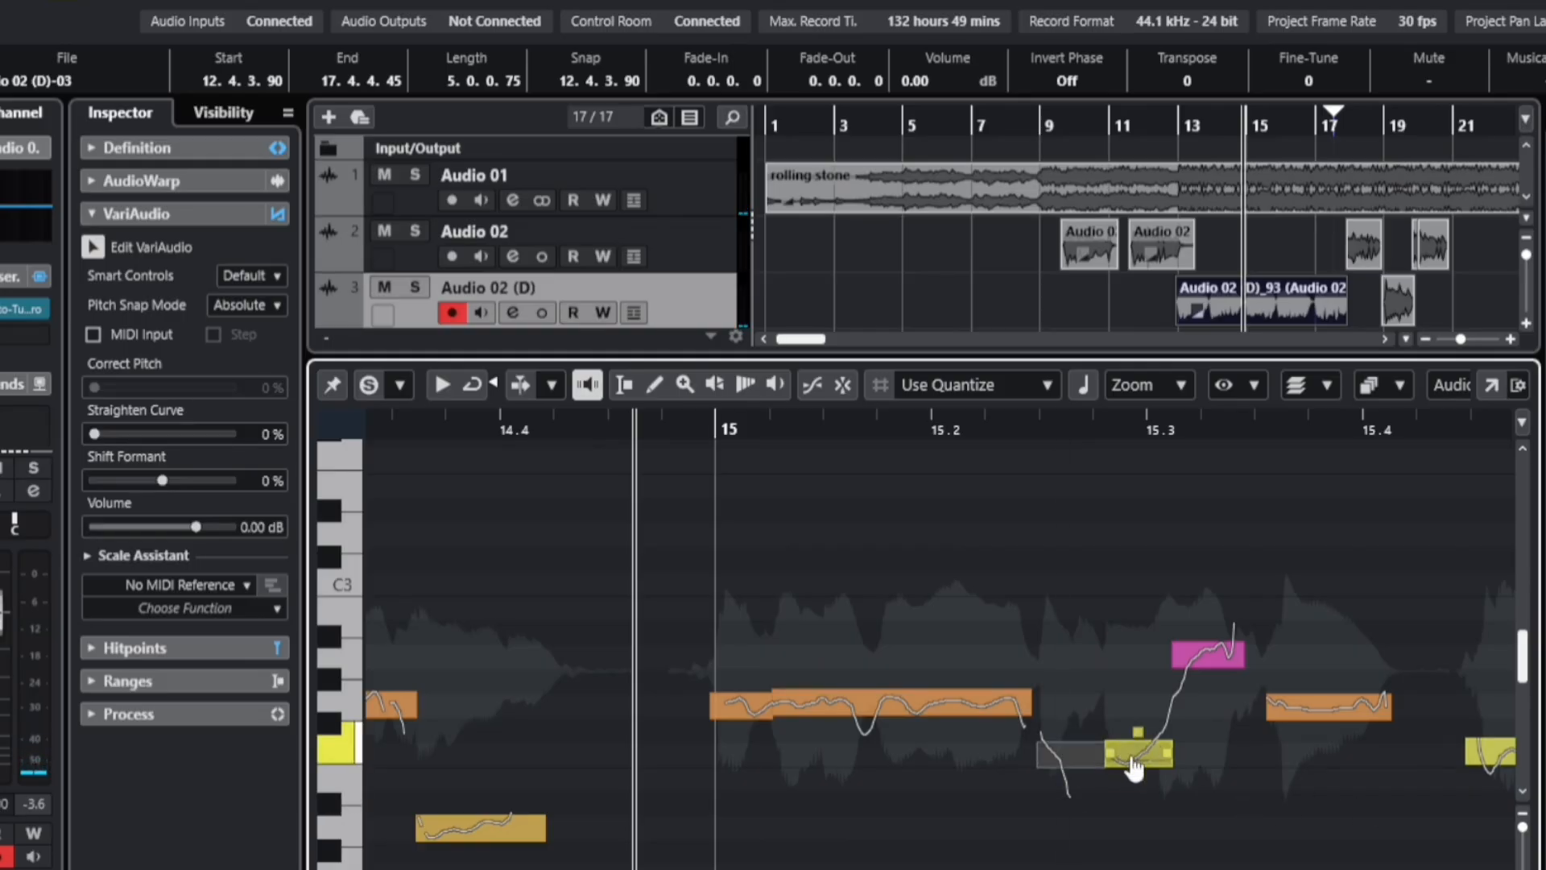
{"action": "left_click_drag", "start_coordinate": [1133, 760], "coordinate": [1138, 757]}
Step: Split the magenta segment after 15.3 past its middle and play the bar 15 phrase to check it
{"action": "key", "text": "space"}
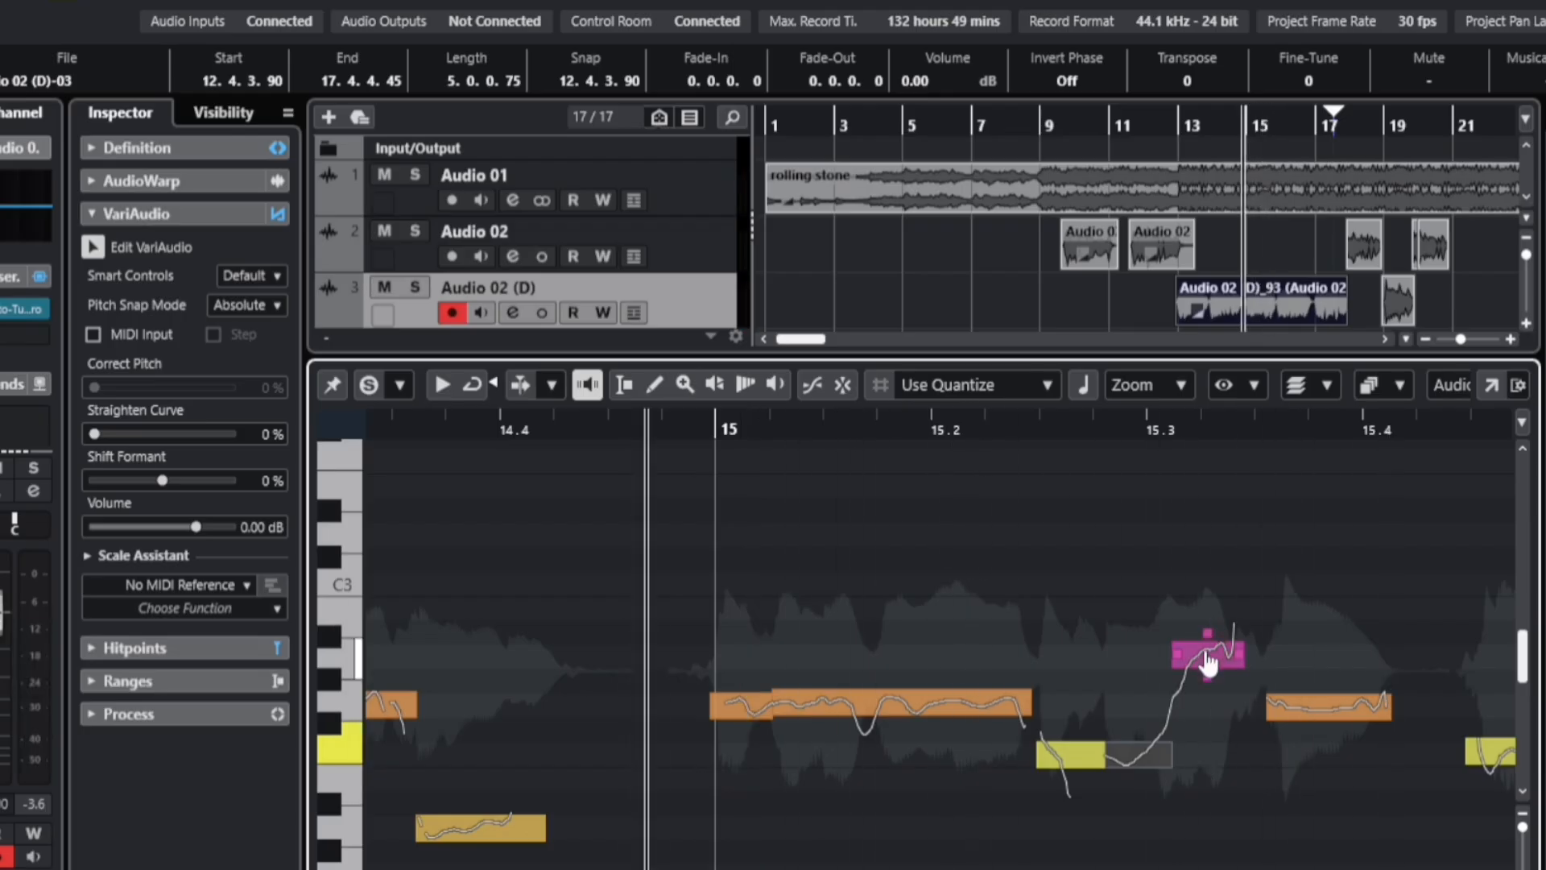
{"action": "key", "text": "space"}
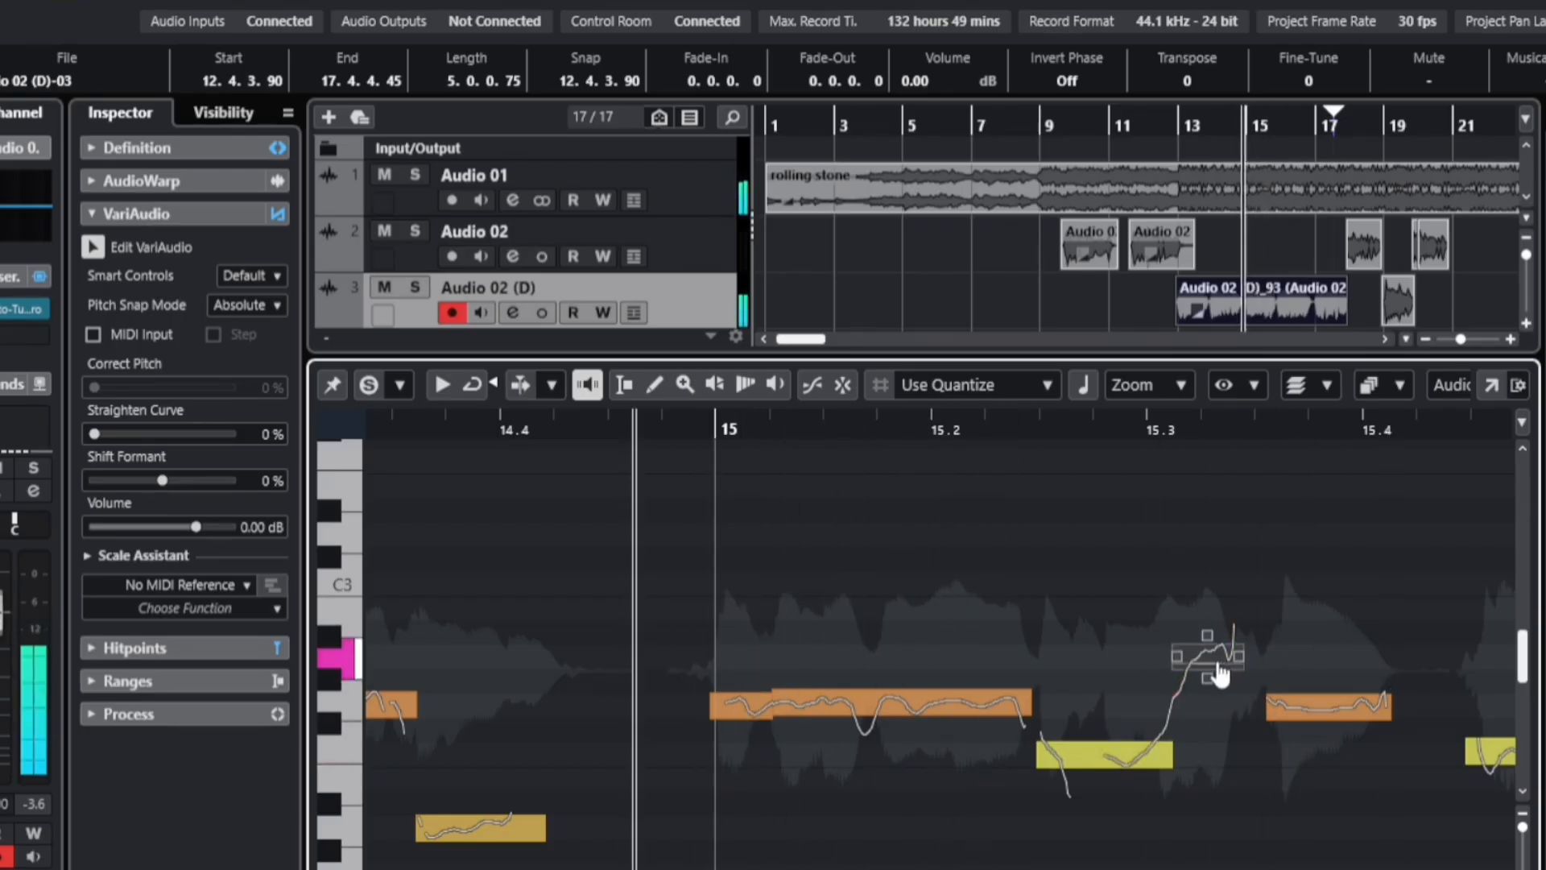
{"action": "left_click", "coordinate": [1218, 672]}
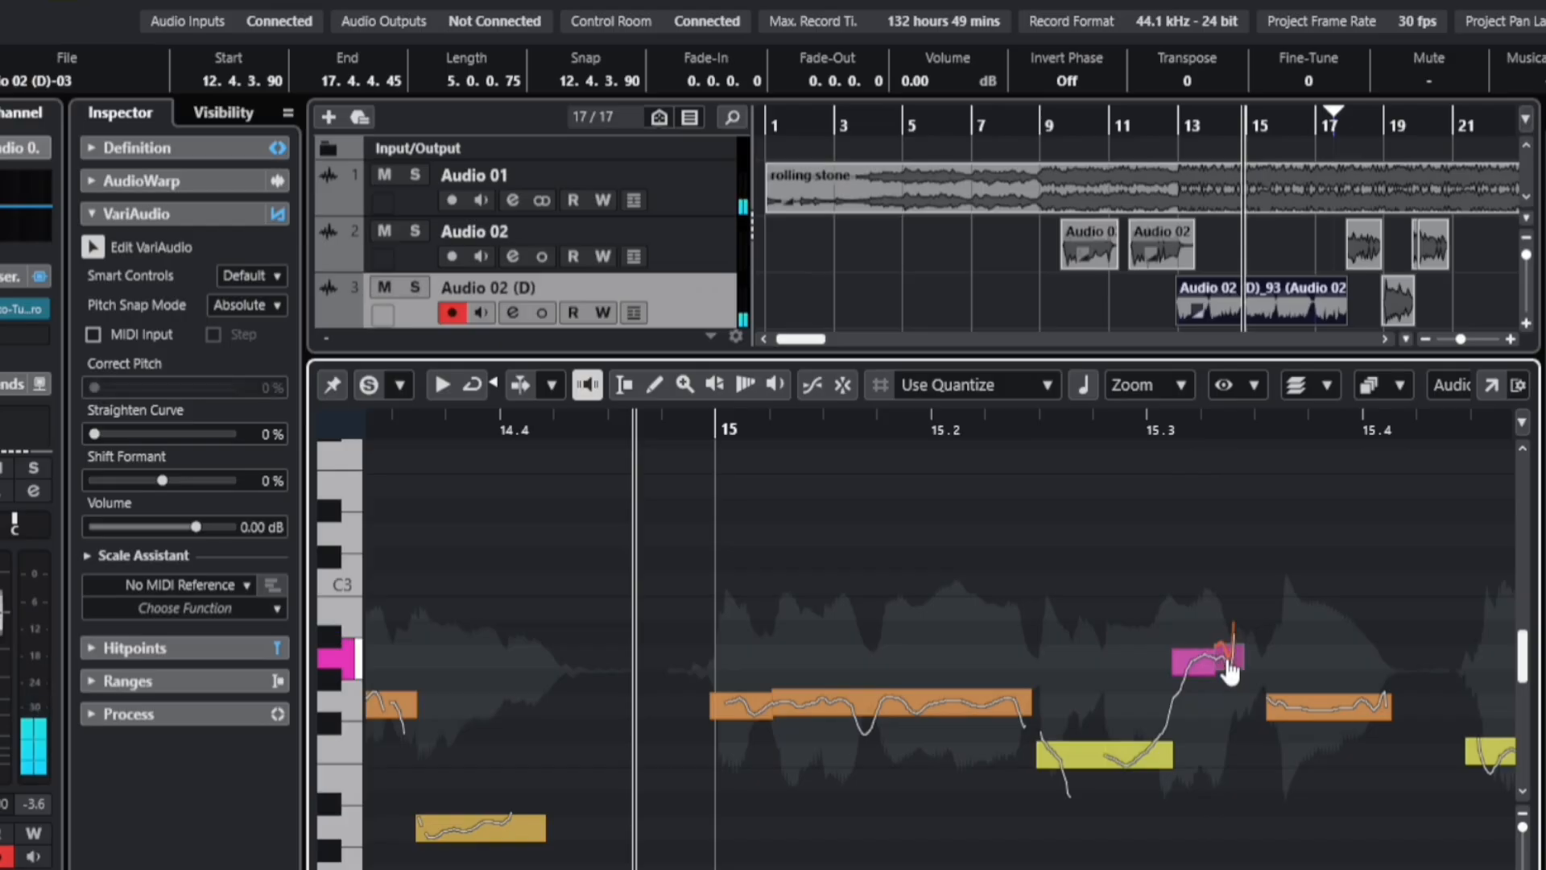
{"action": "key", "text": "space"}
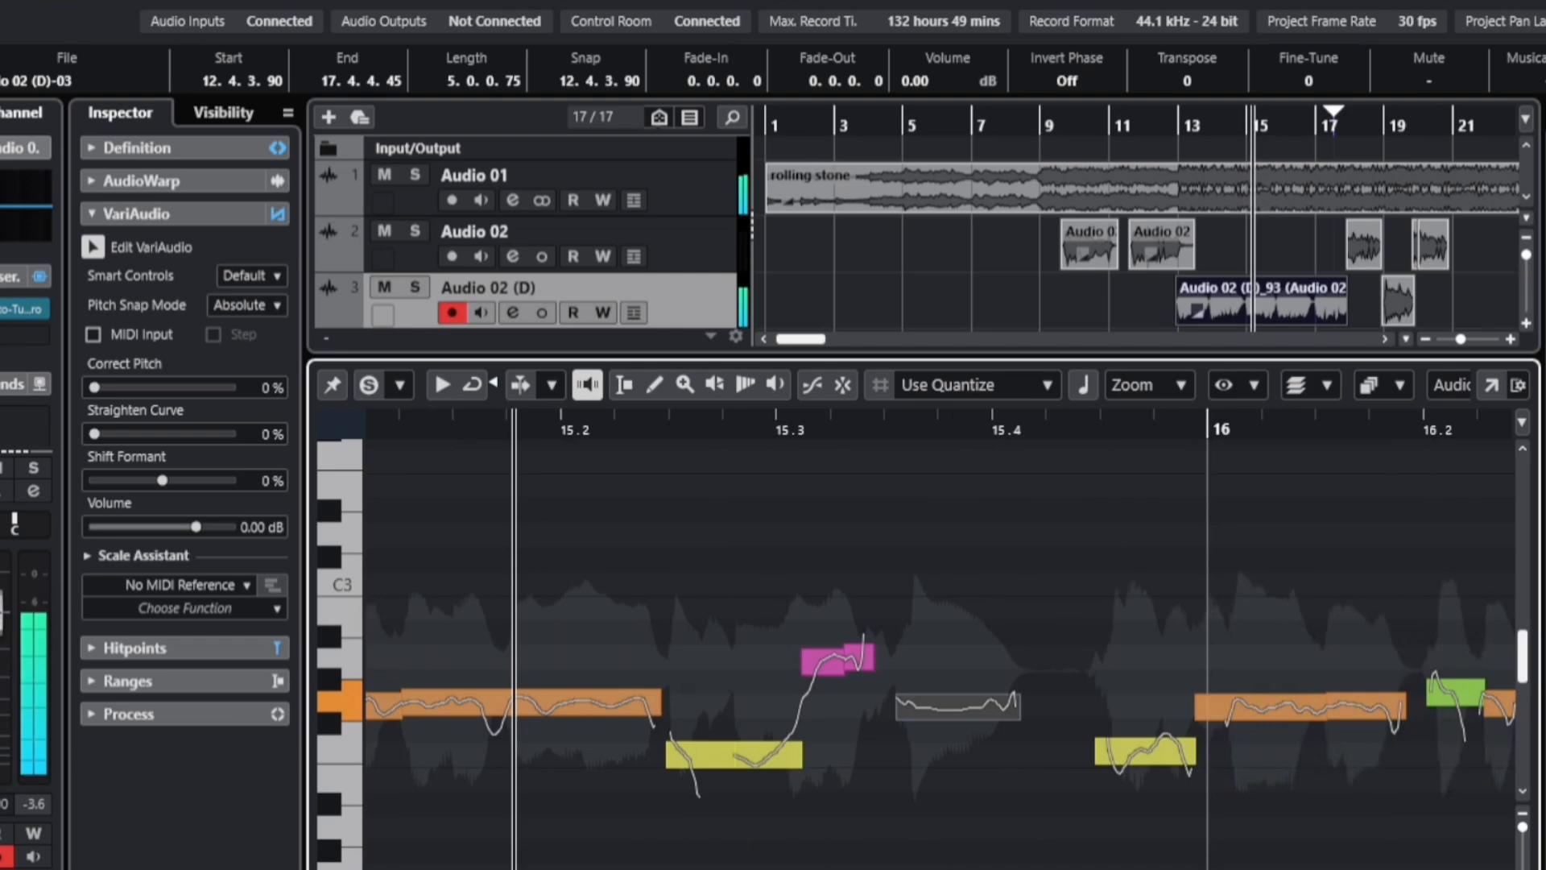
Step: Set the Straighten Curve of the yellow segment before bar 16 to 53% and of the first bar 16 segment to 0%
{"action": "left_click", "coordinate": [1144, 757]}
{"action": "left_click_drag", "start_coordinate": [98, 435], "coordinate": [166, 434]}
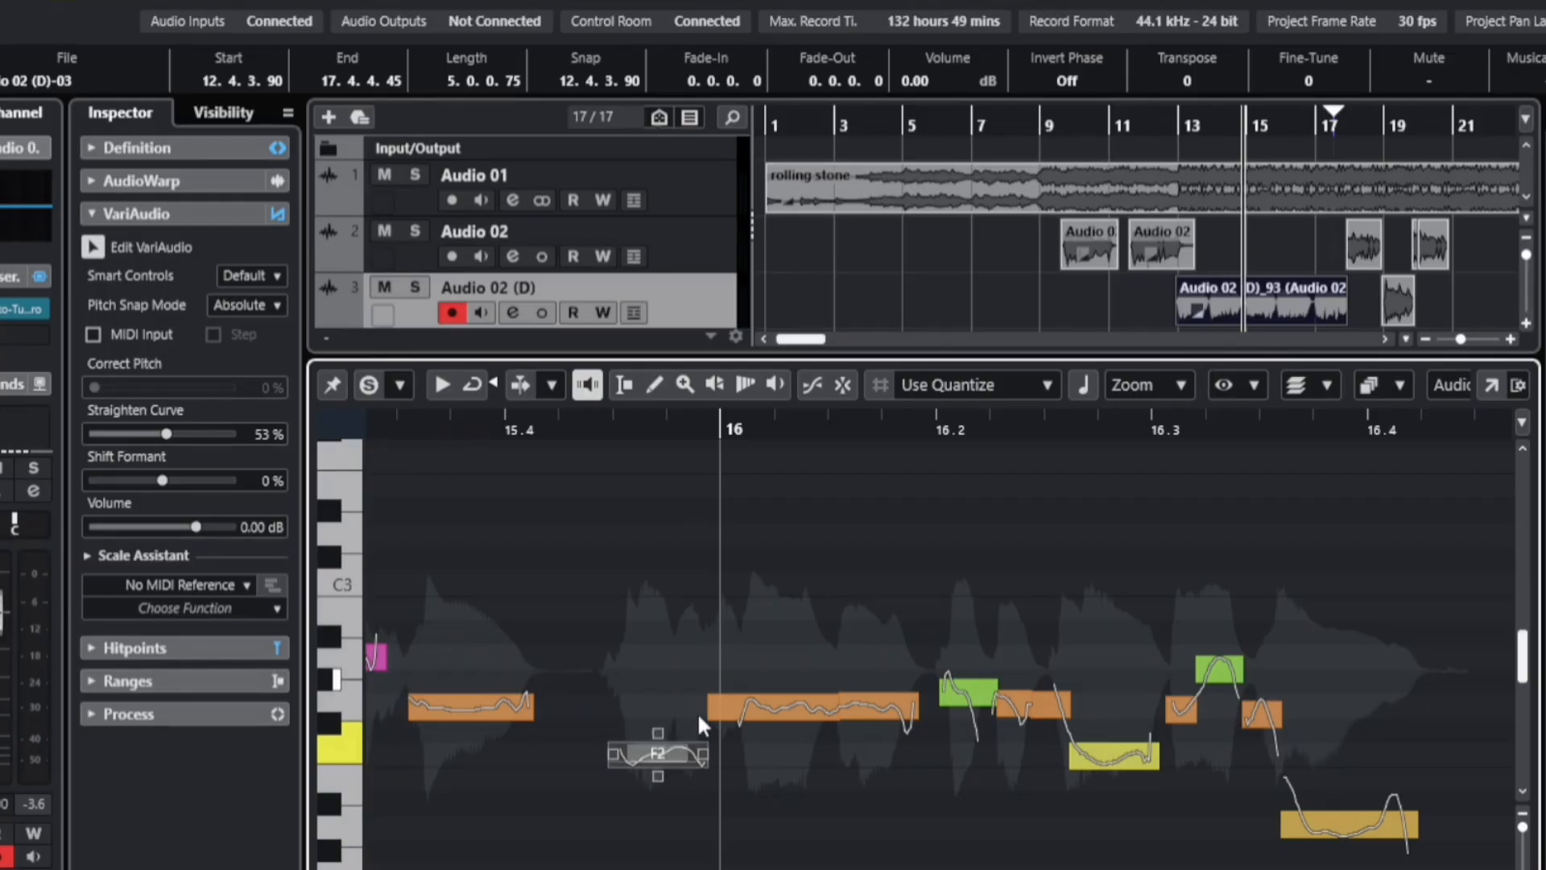
{"action": "scroll", "coordinate": [940, 644], "scroll_direction": "left", "scroll_amount": 8}
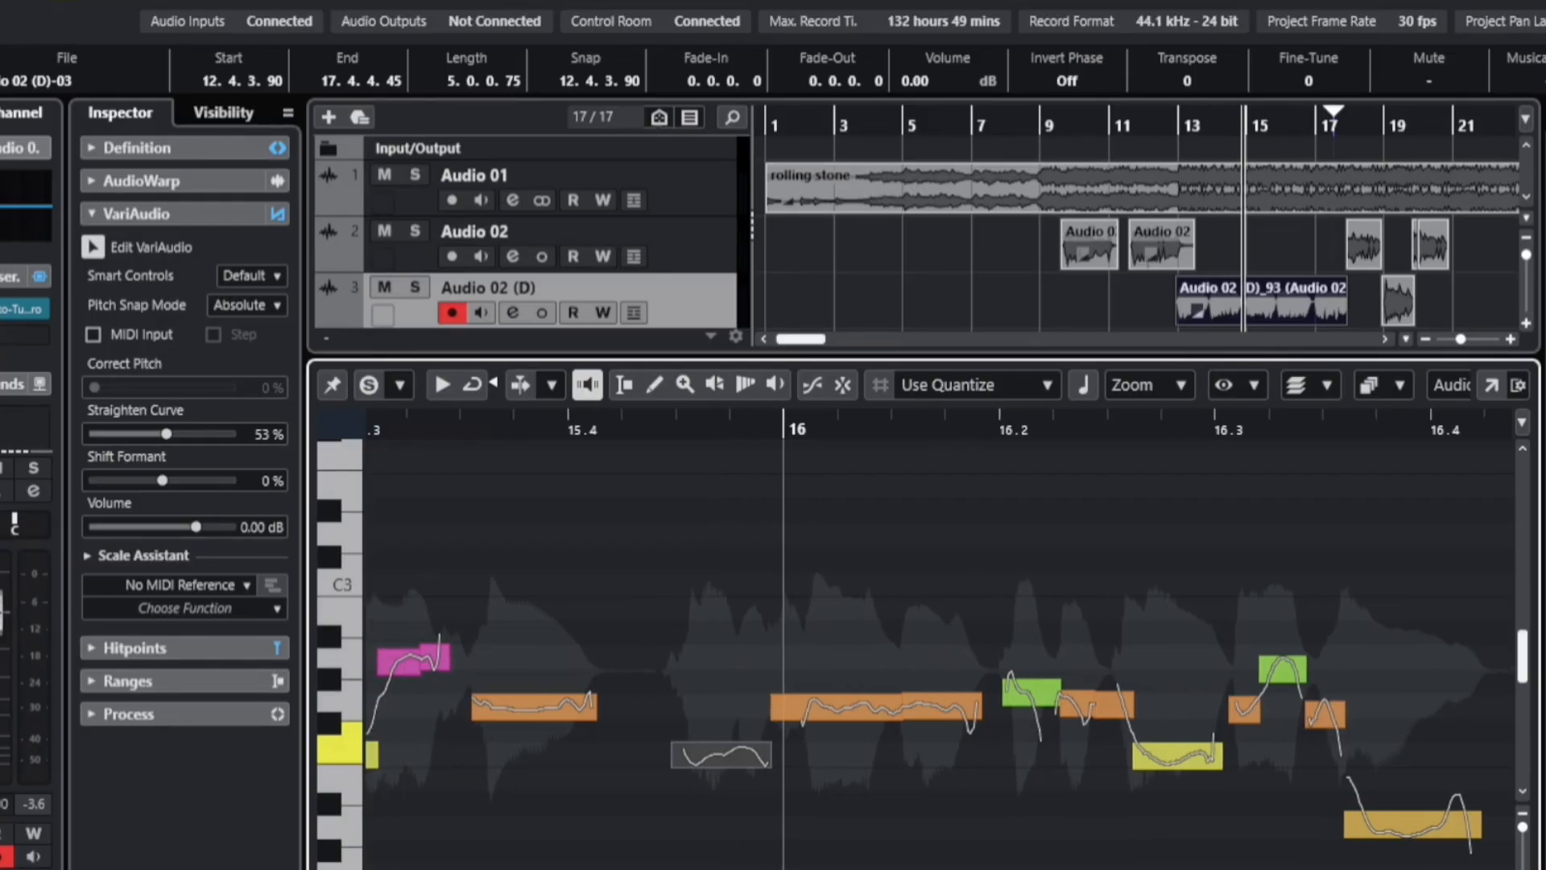
{"action": "scroll", "coordinate": [940, 644], "scroll_direction": "right", "scroll_amount": 5}
{"action": "scroll", "coordinate": [939, 644], "scroll_direction": "right", "scroll_amount": 2}
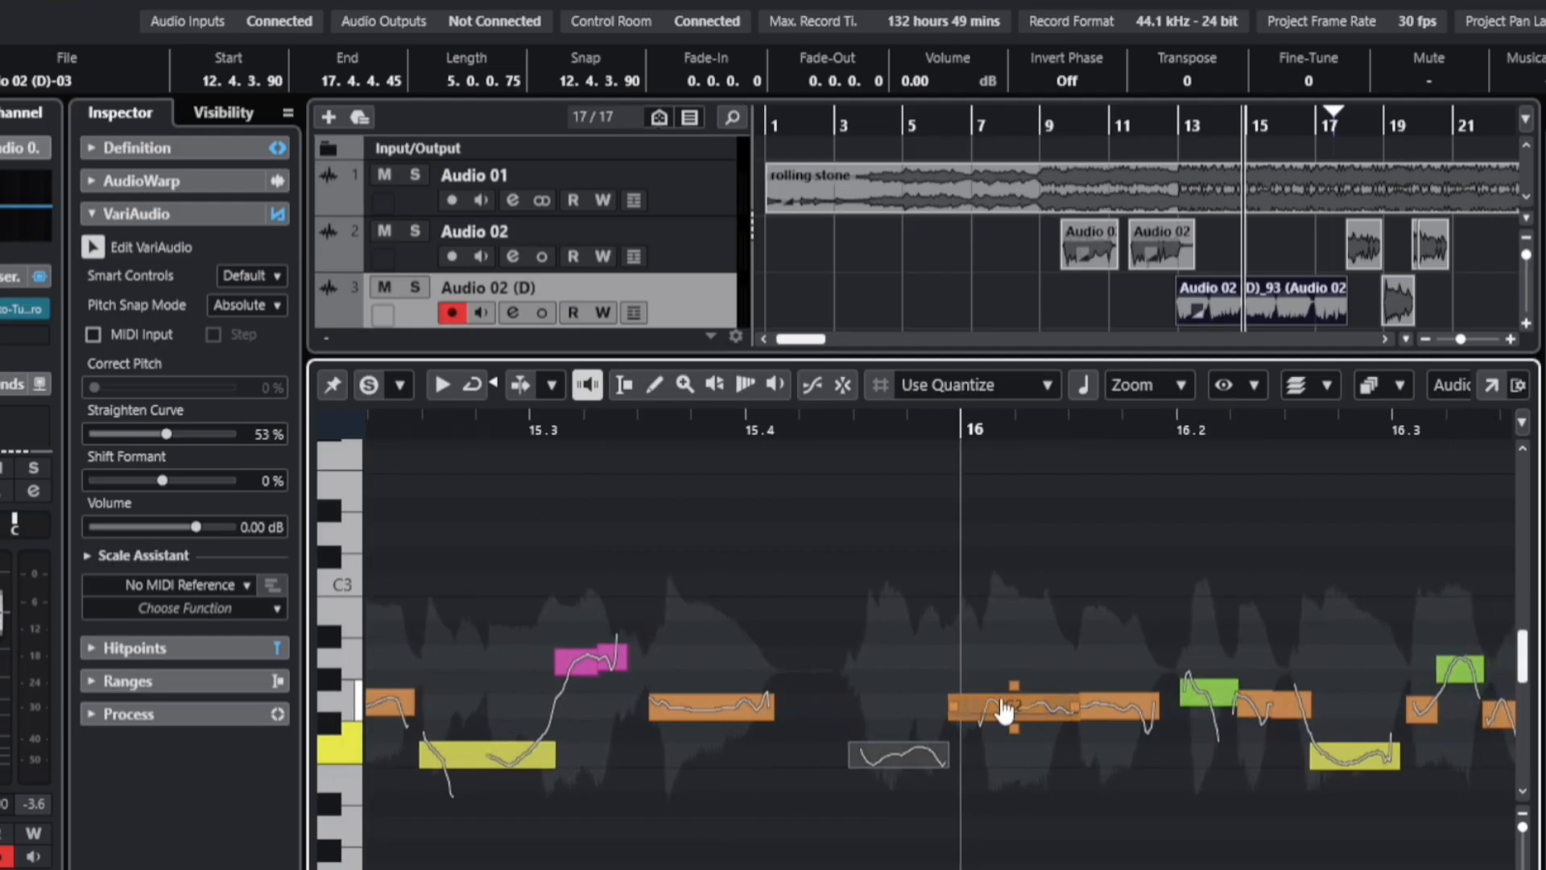
{"action": "left_click", "coordinate": [1006, 712]}
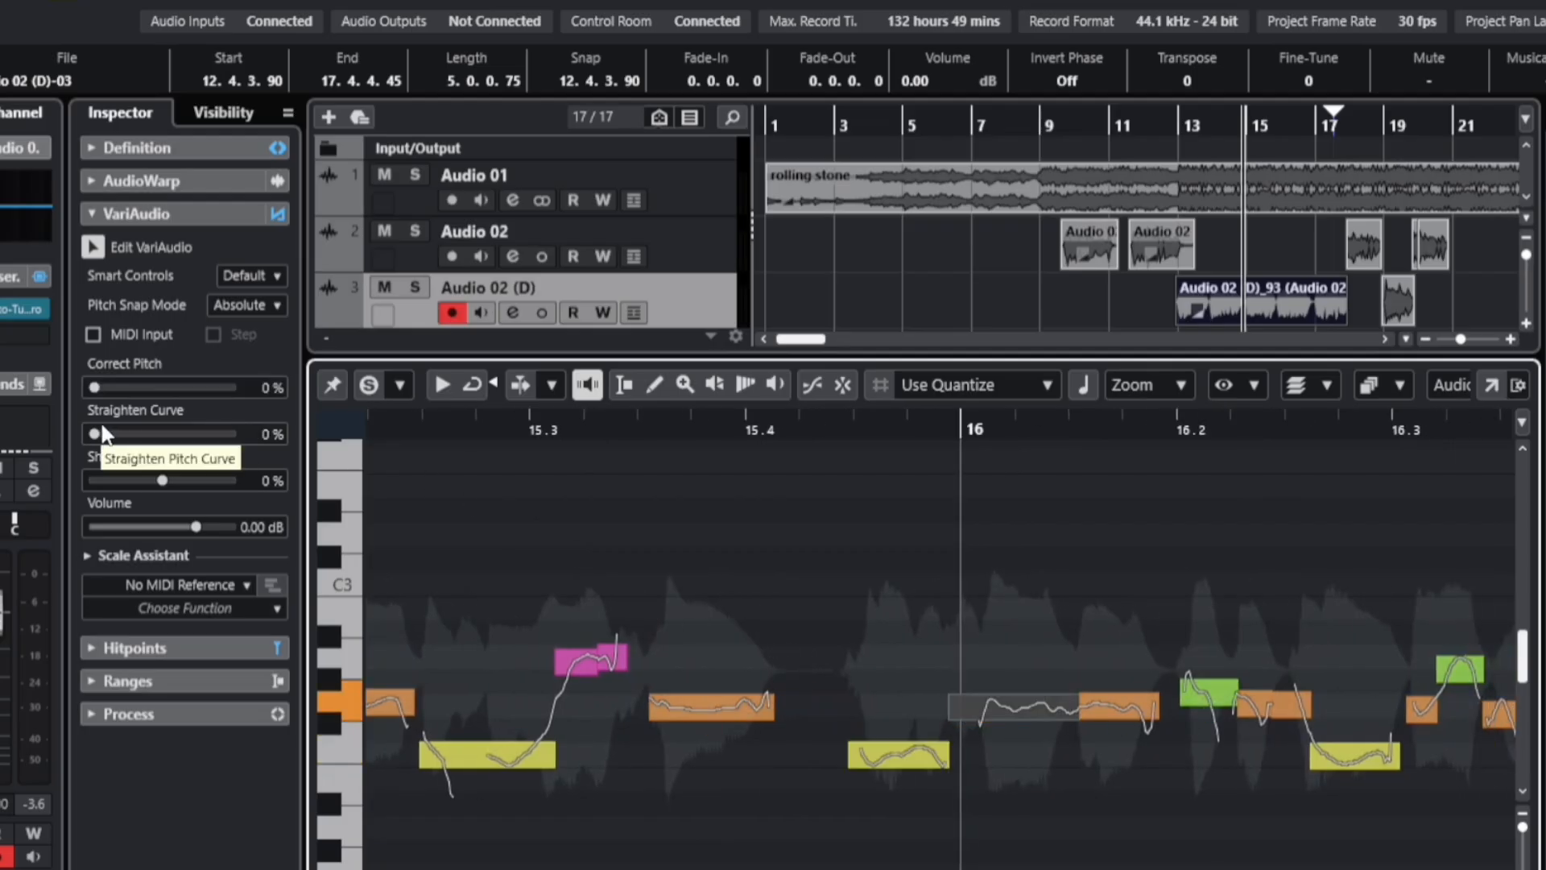
{"action": "left_click_drag", "start_coordinate": [100, 428], "coordinate": [32, 435]}
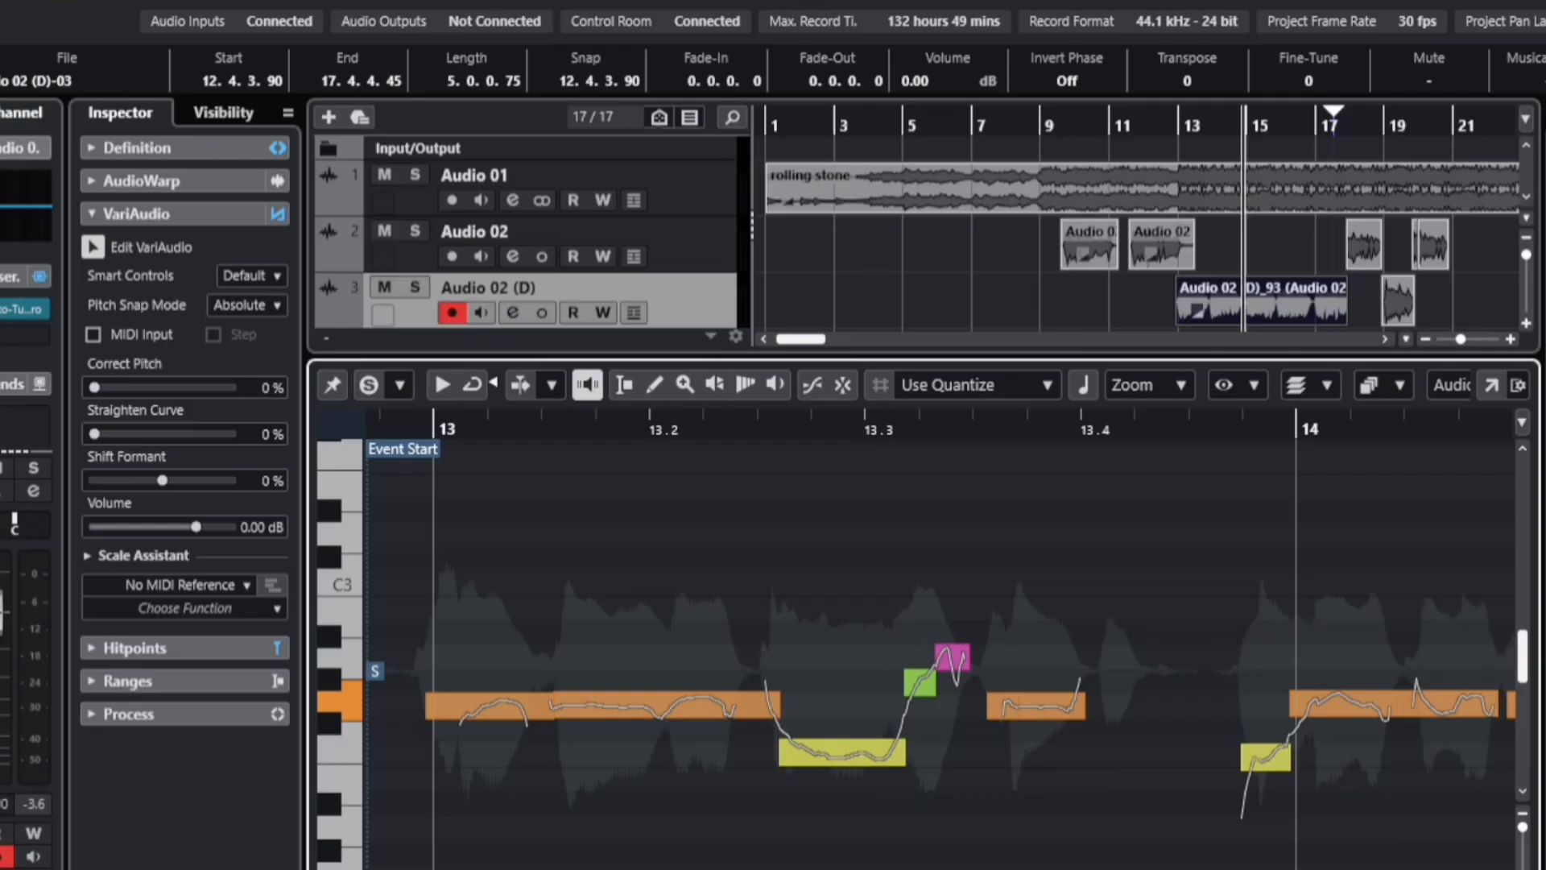
Step: Examine the pitch segments and curves from bar 13 to bar 17, and start playback from the beginning of the event
{"action": "scroll", "coordinate": [934, 644], "scroll_direction": "right", "scroll_amount": 10}
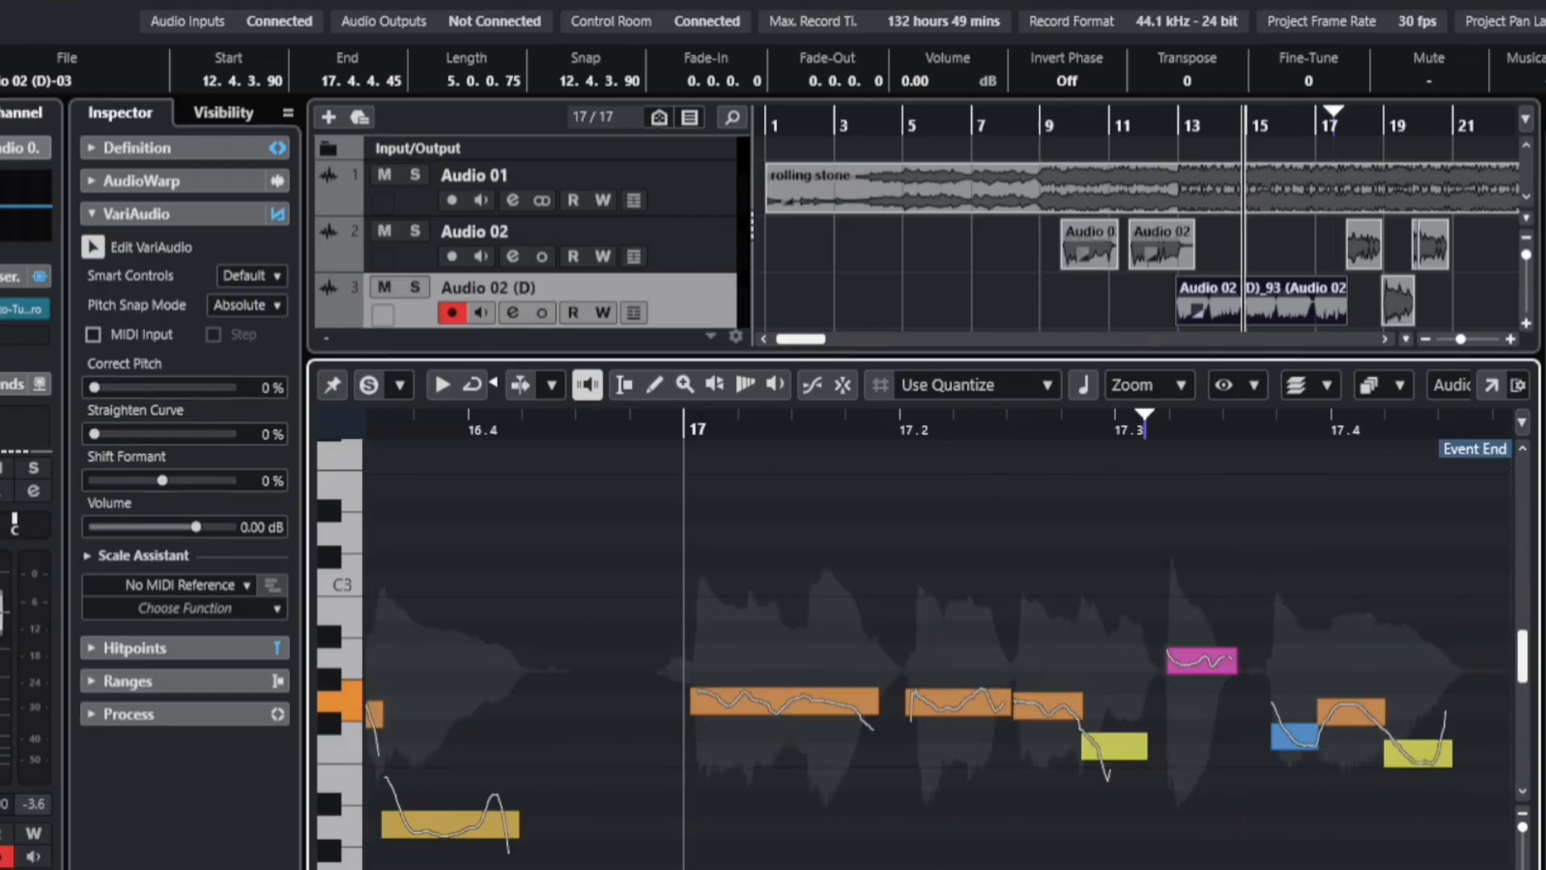
{"action": "scroll", "coordinate": [934, 644], "scroll_direction": "left", "scroll_amount": 10}
{"action": "scroll", "coordinate": [934, 644], "scroll_direction": "right", "scroll_amount": 8}
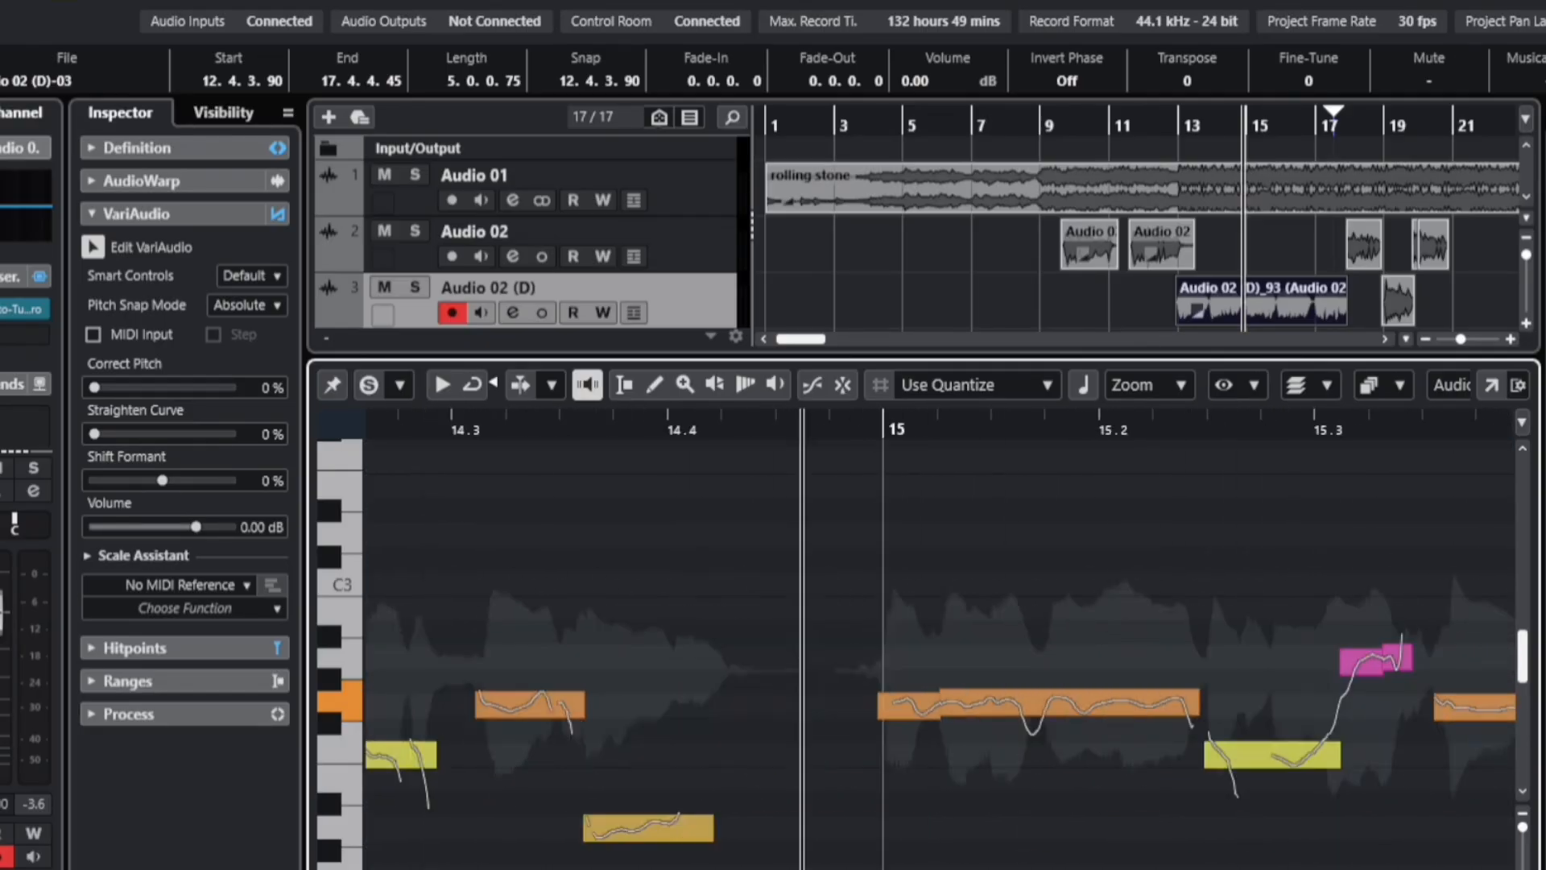
{"action": "scroll", "coordinate": [934, 644], "scroll_direction": "left", "scroll_amount": 8}
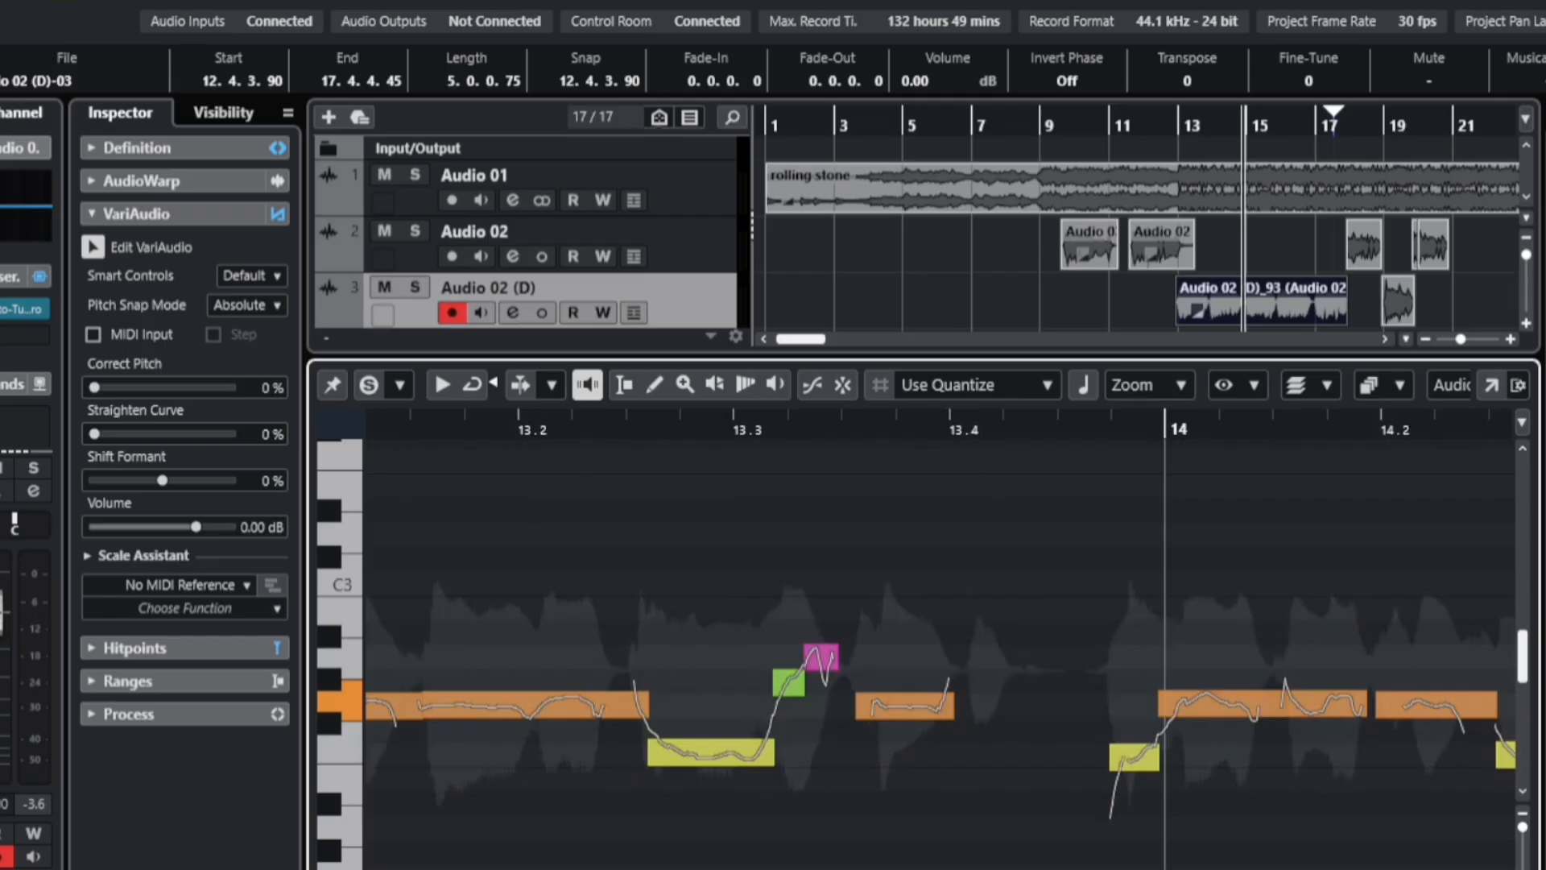
{"action": "scroll", "coordinate": [934, 644], "scroll_direction": "right", "scroll_amount": 5}
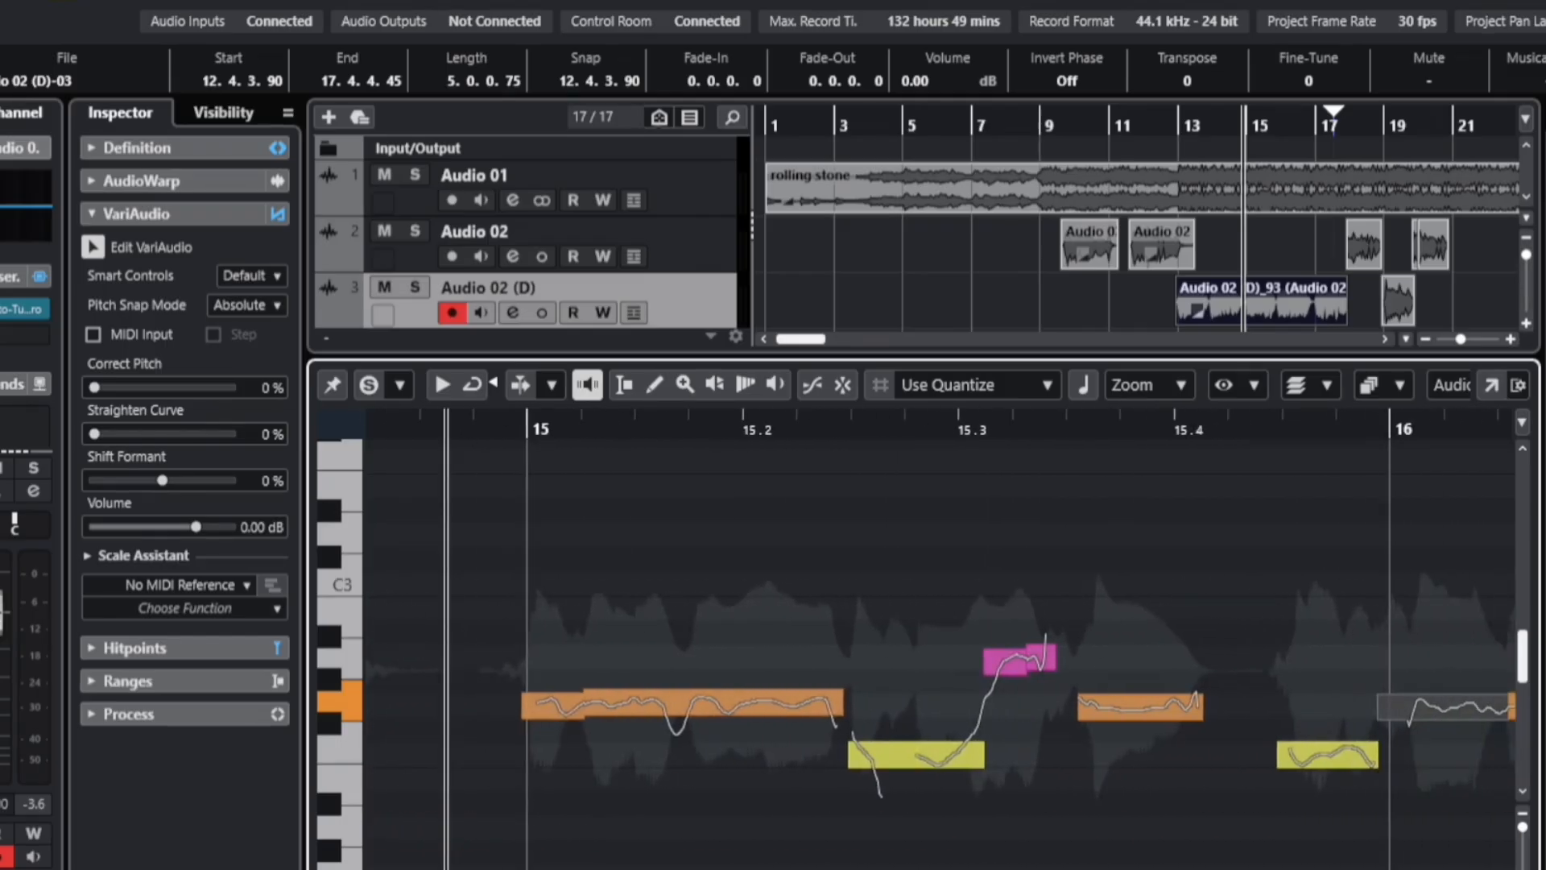
{"action": "scroll", "coordinate": [934, 645], "scroll_direction": "right", "scroll_amount": 4}
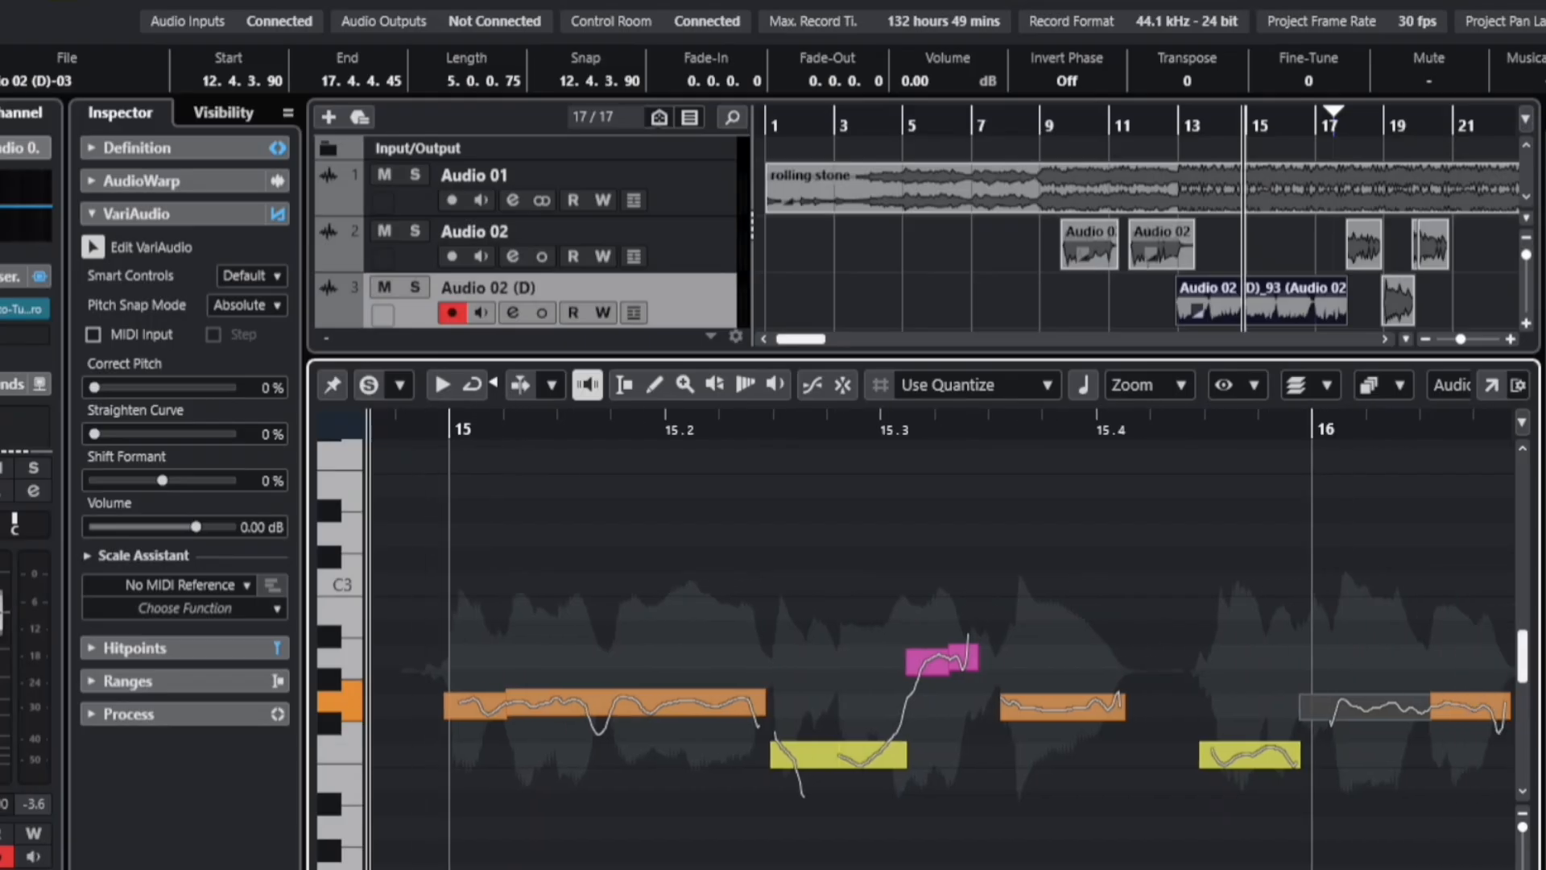
{"action": "scroll", "coordinate": [934, 644], "scroll_direction": "right", "scroll_amount": 8}
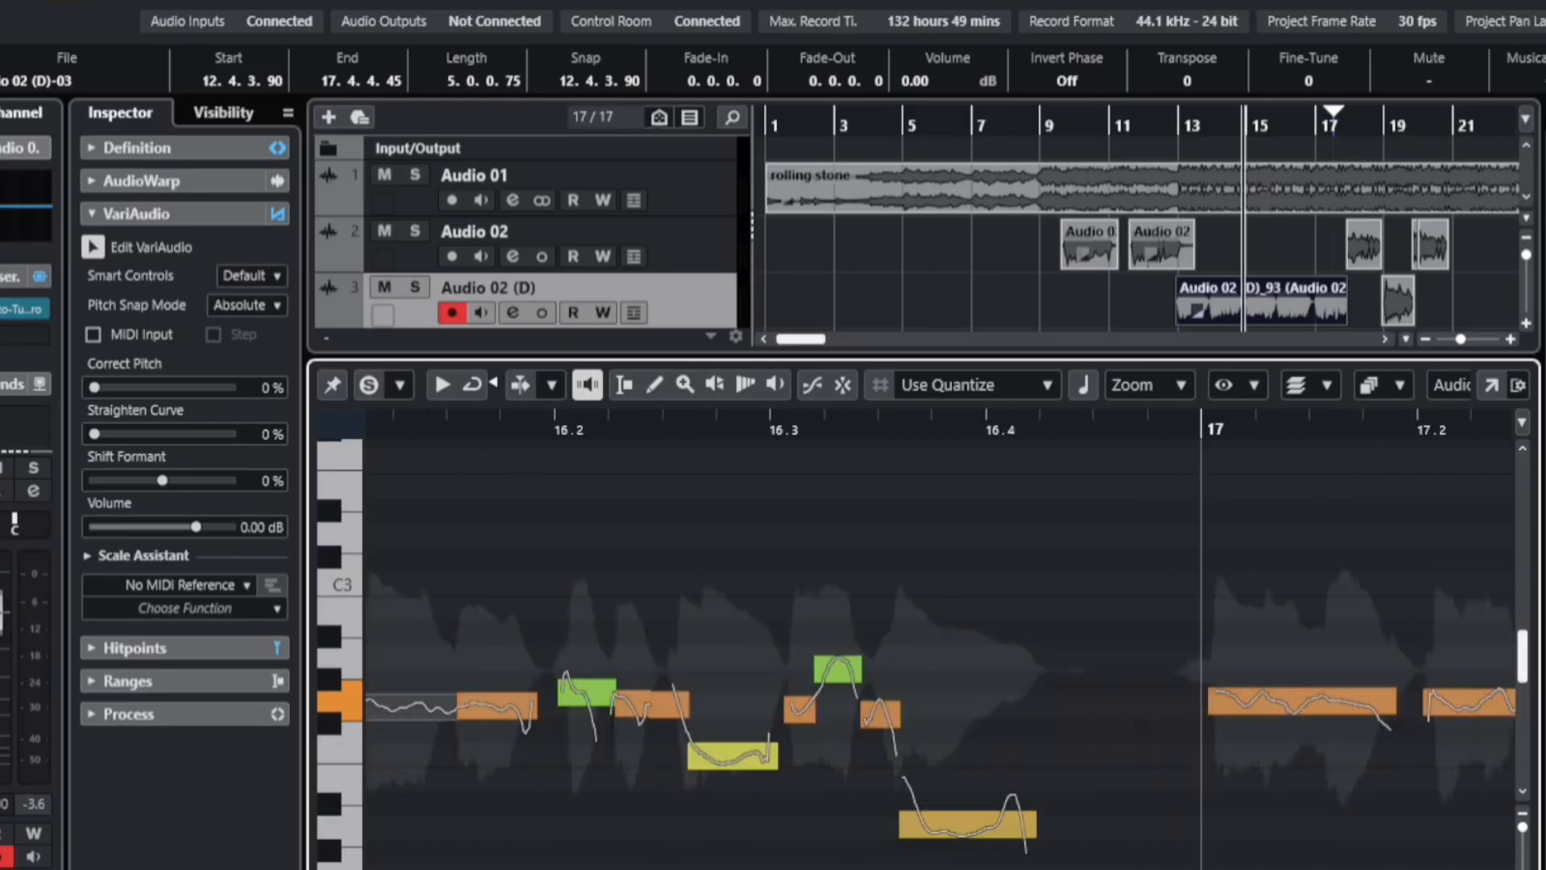
{"action": "scroll", "coordinate": [934, 644], "scroll_direction": "left", "scroll_amount": 15}
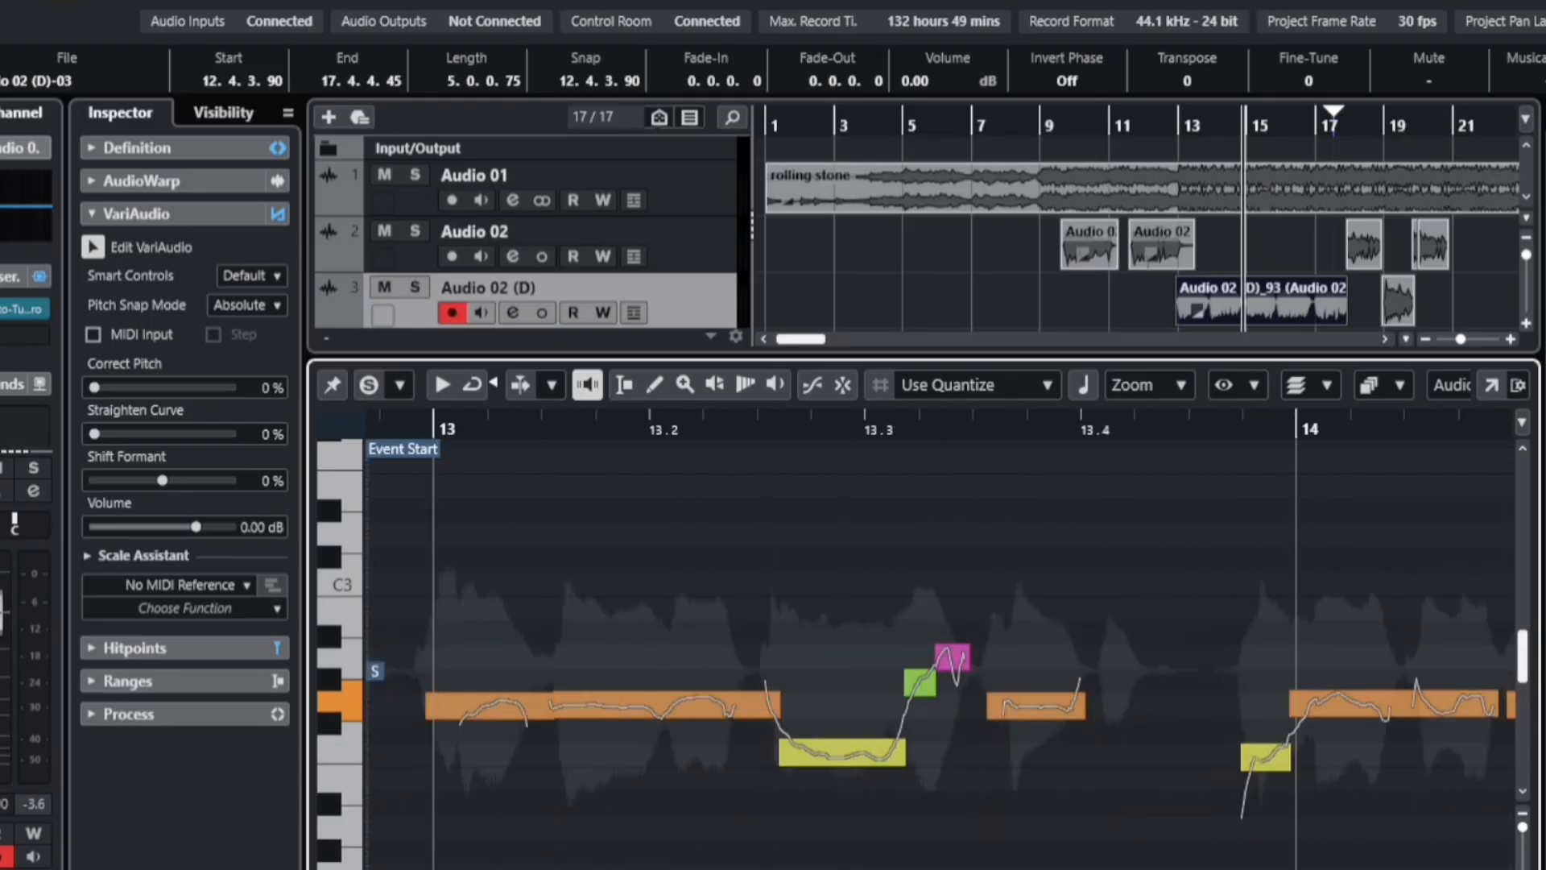
{"action": "key", "text": "space"}
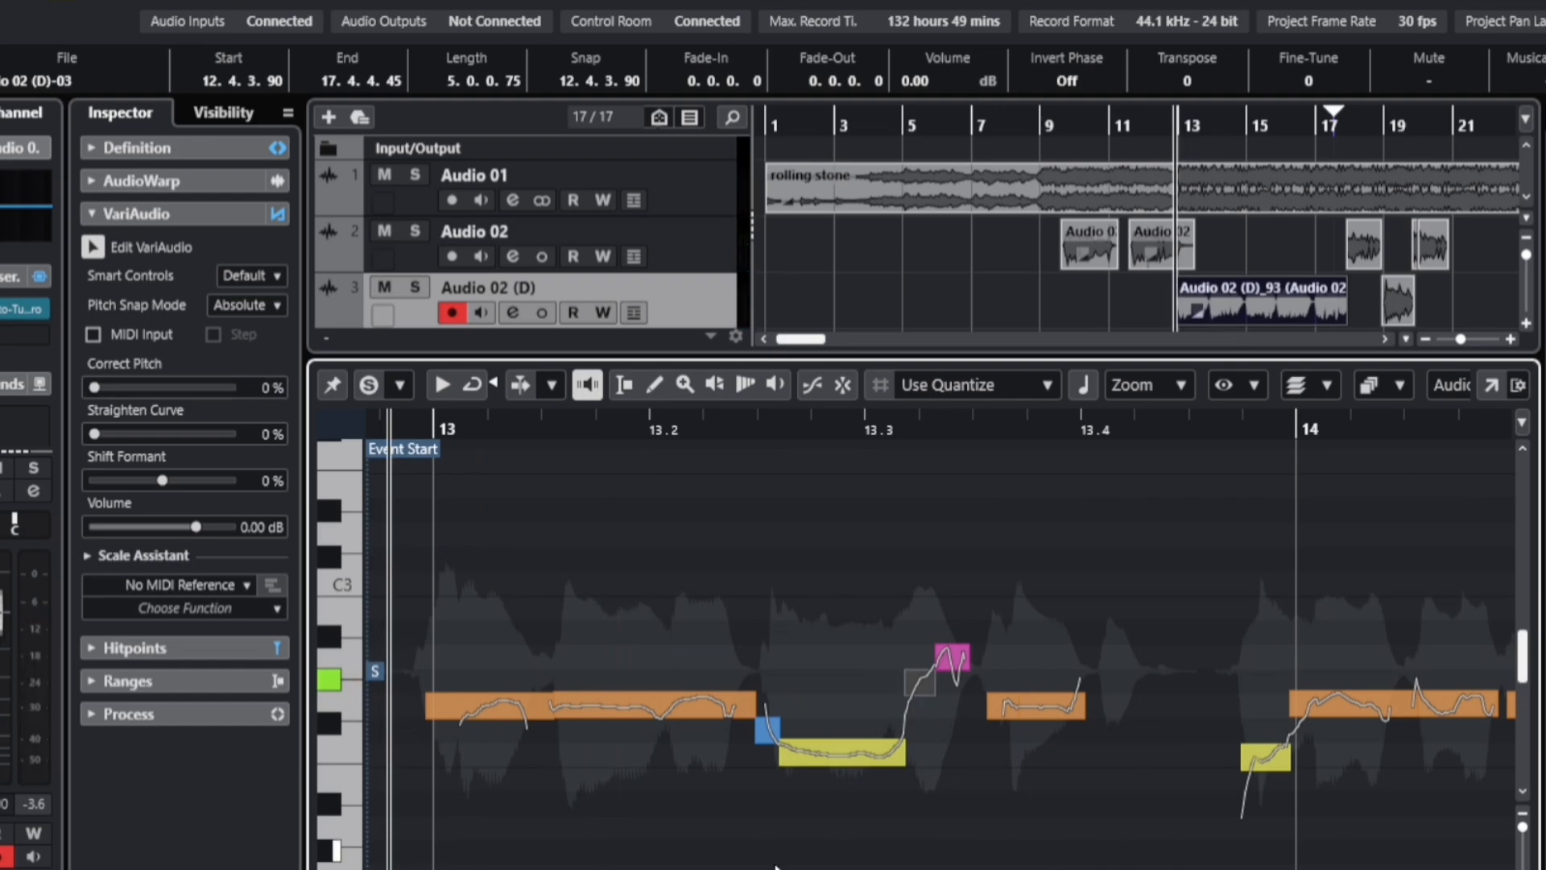
Step: Correct the second G2 segment of bar 14 to exact pitch and set Straighten Curve to 45% on the yellow segment's tail before 14.3
{"action": "key", "text": "space"}
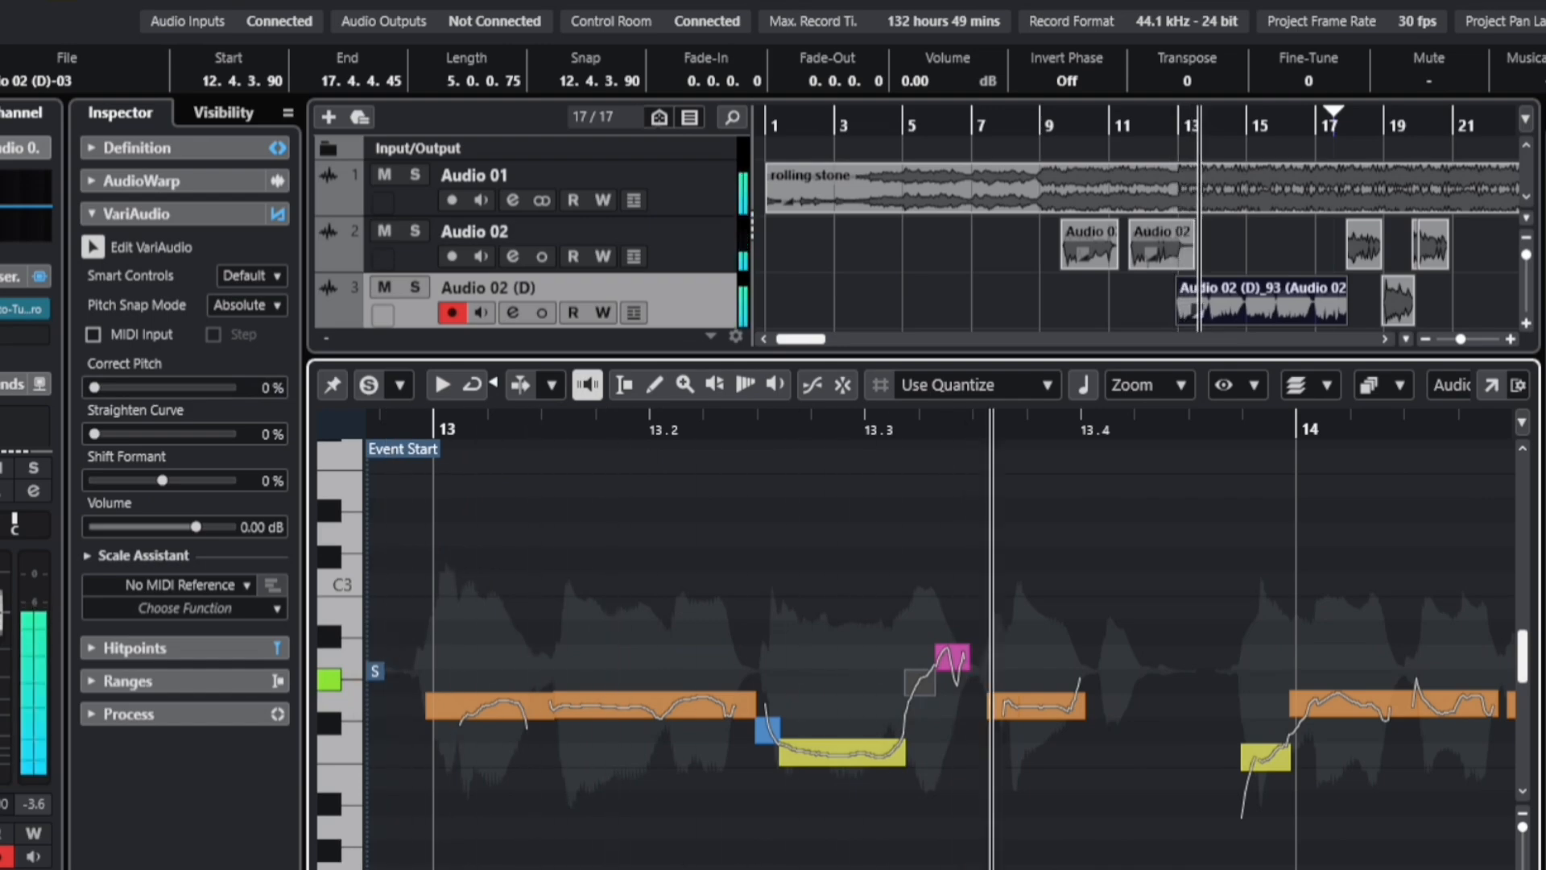
{"action": "key", "text": "space"}
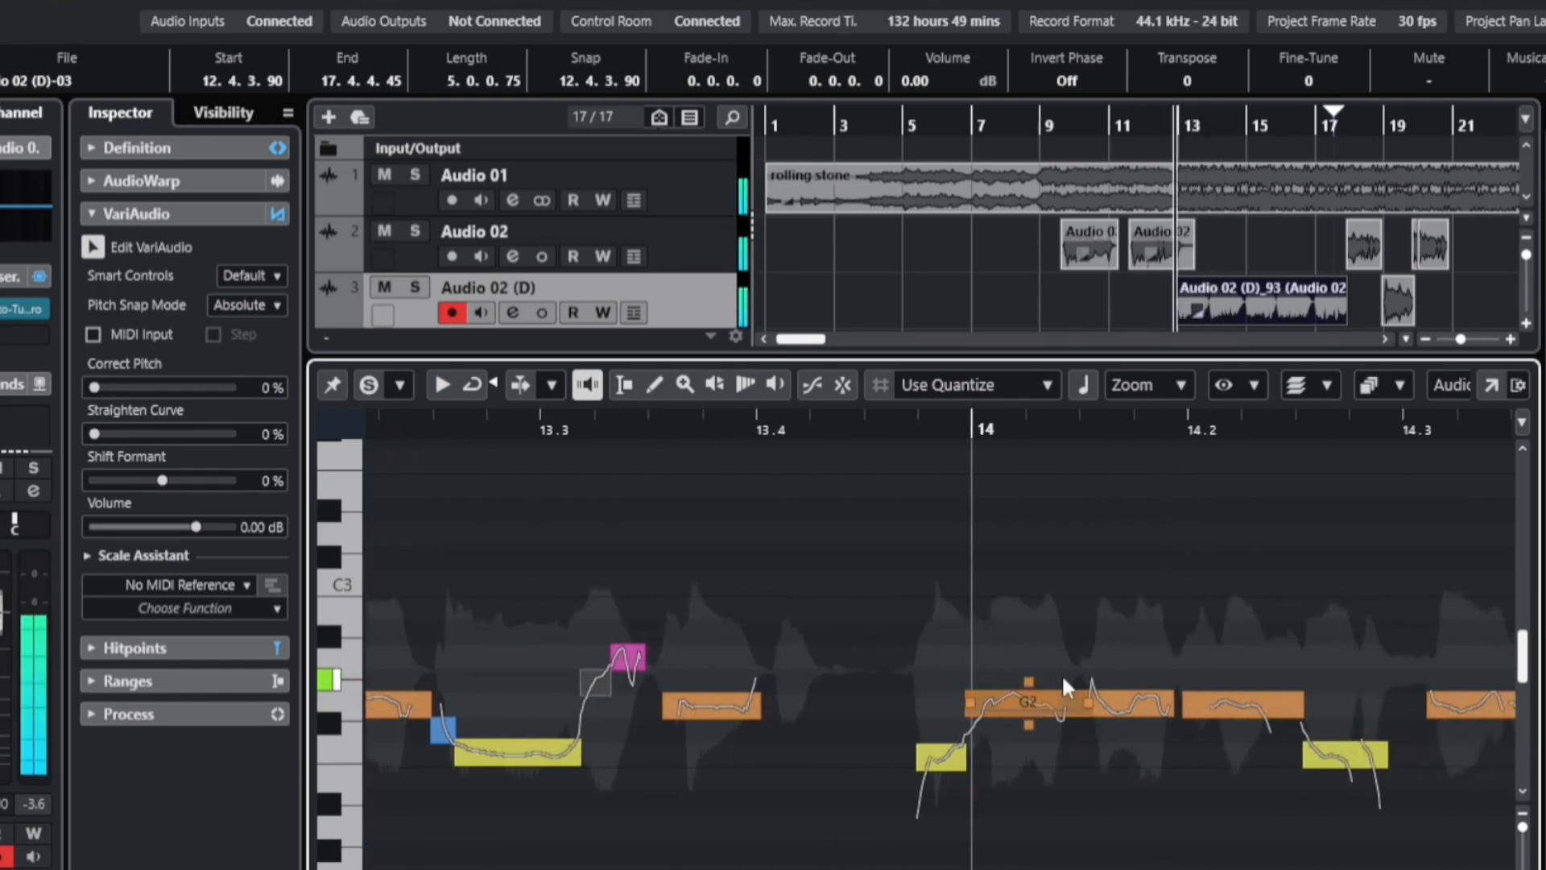
{"action": "key", "text": "space"}
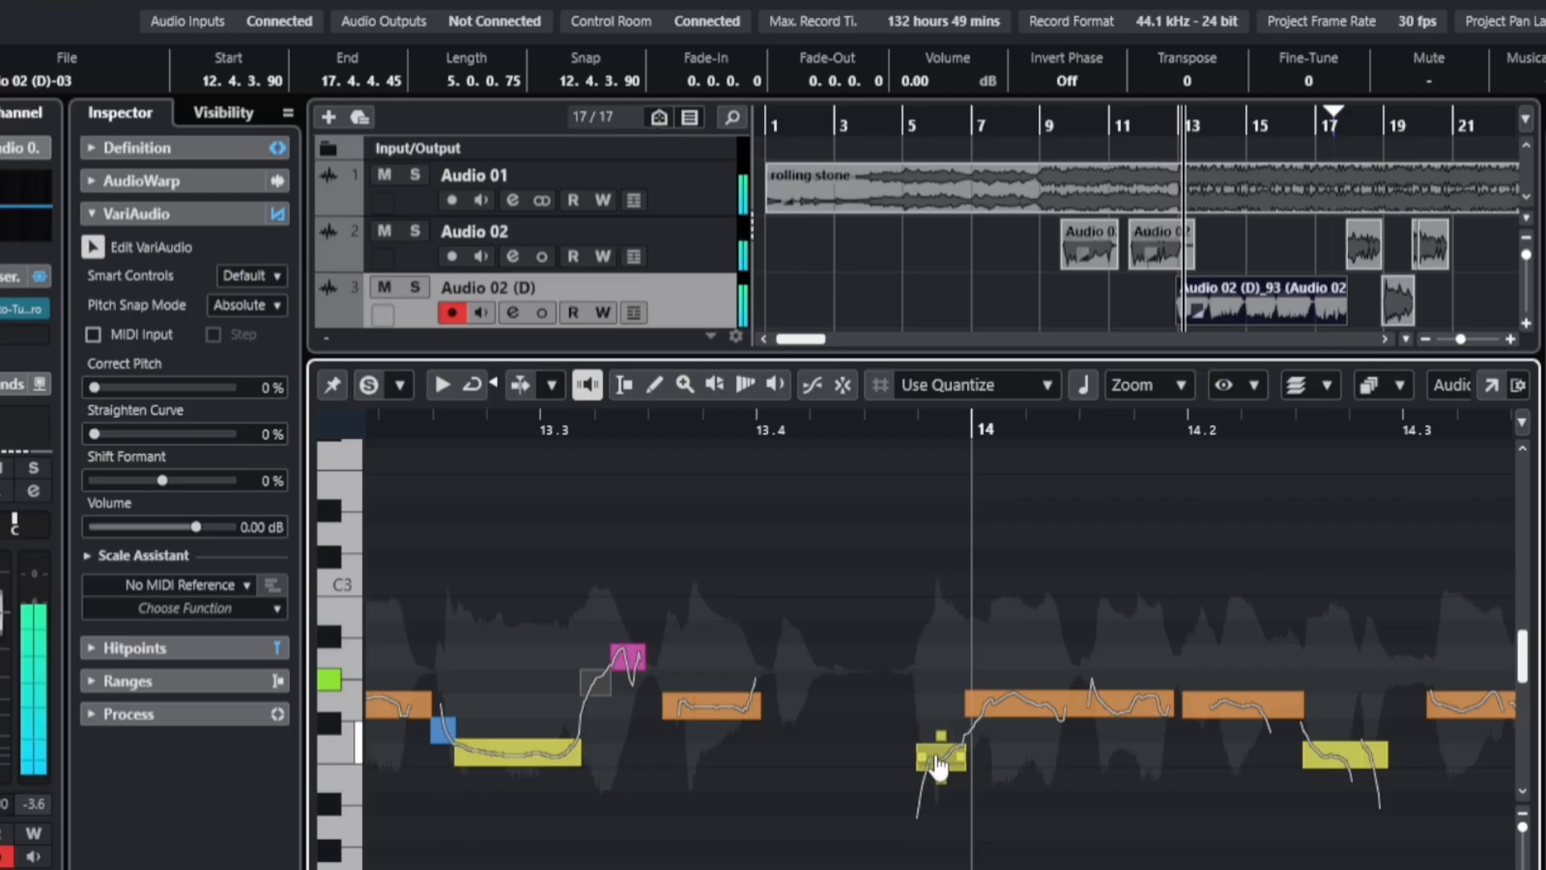
{"action": "left_click", "coordinate": [1120, 706]}
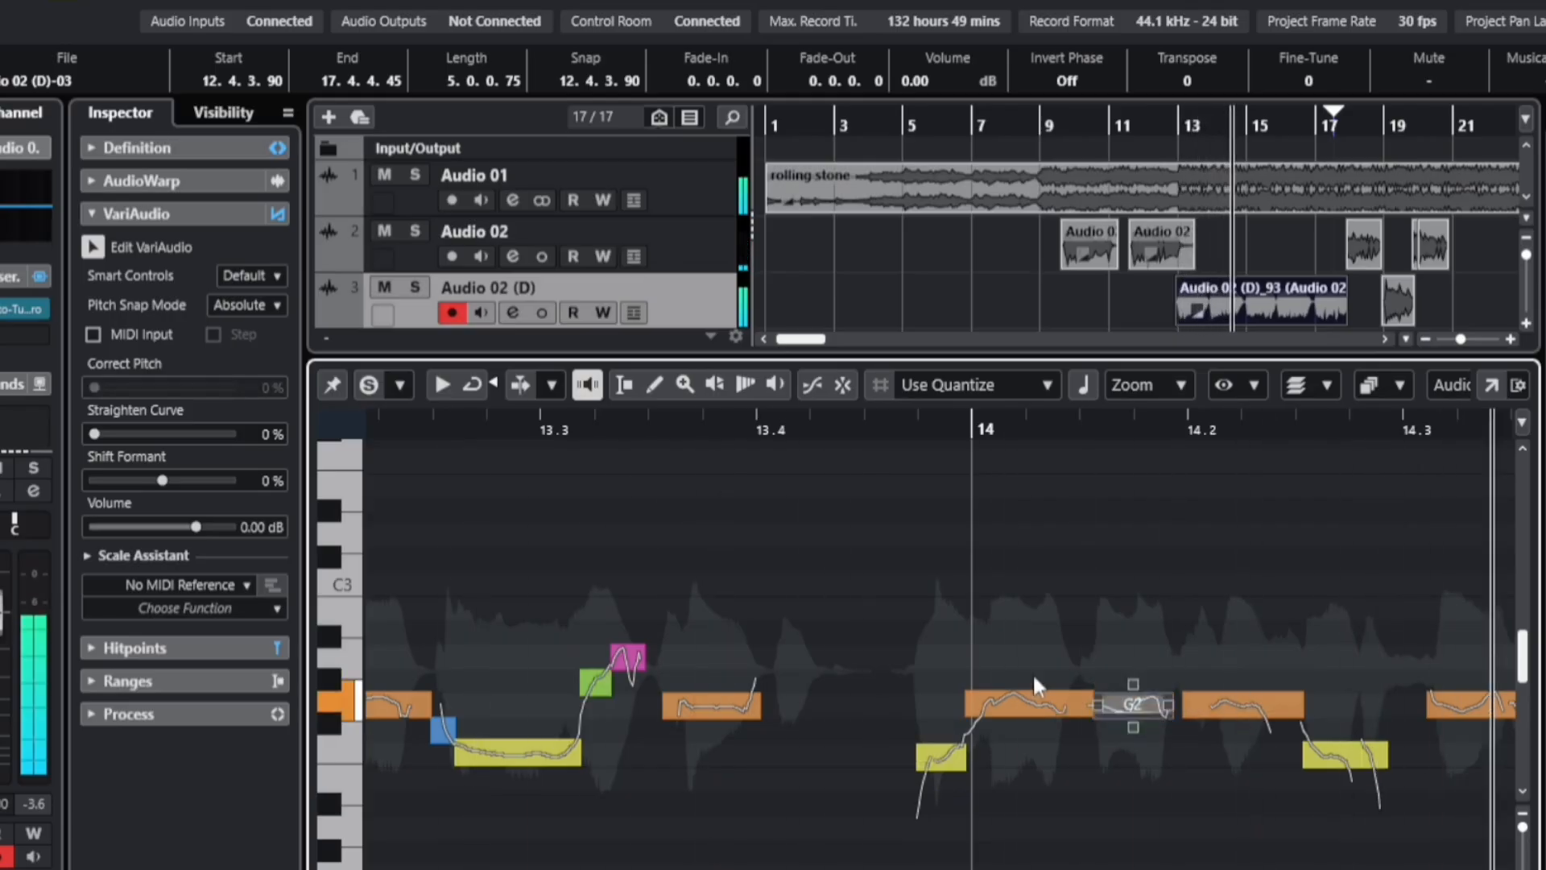
{"action": "left_click", "coordinate": [1248, 708]}
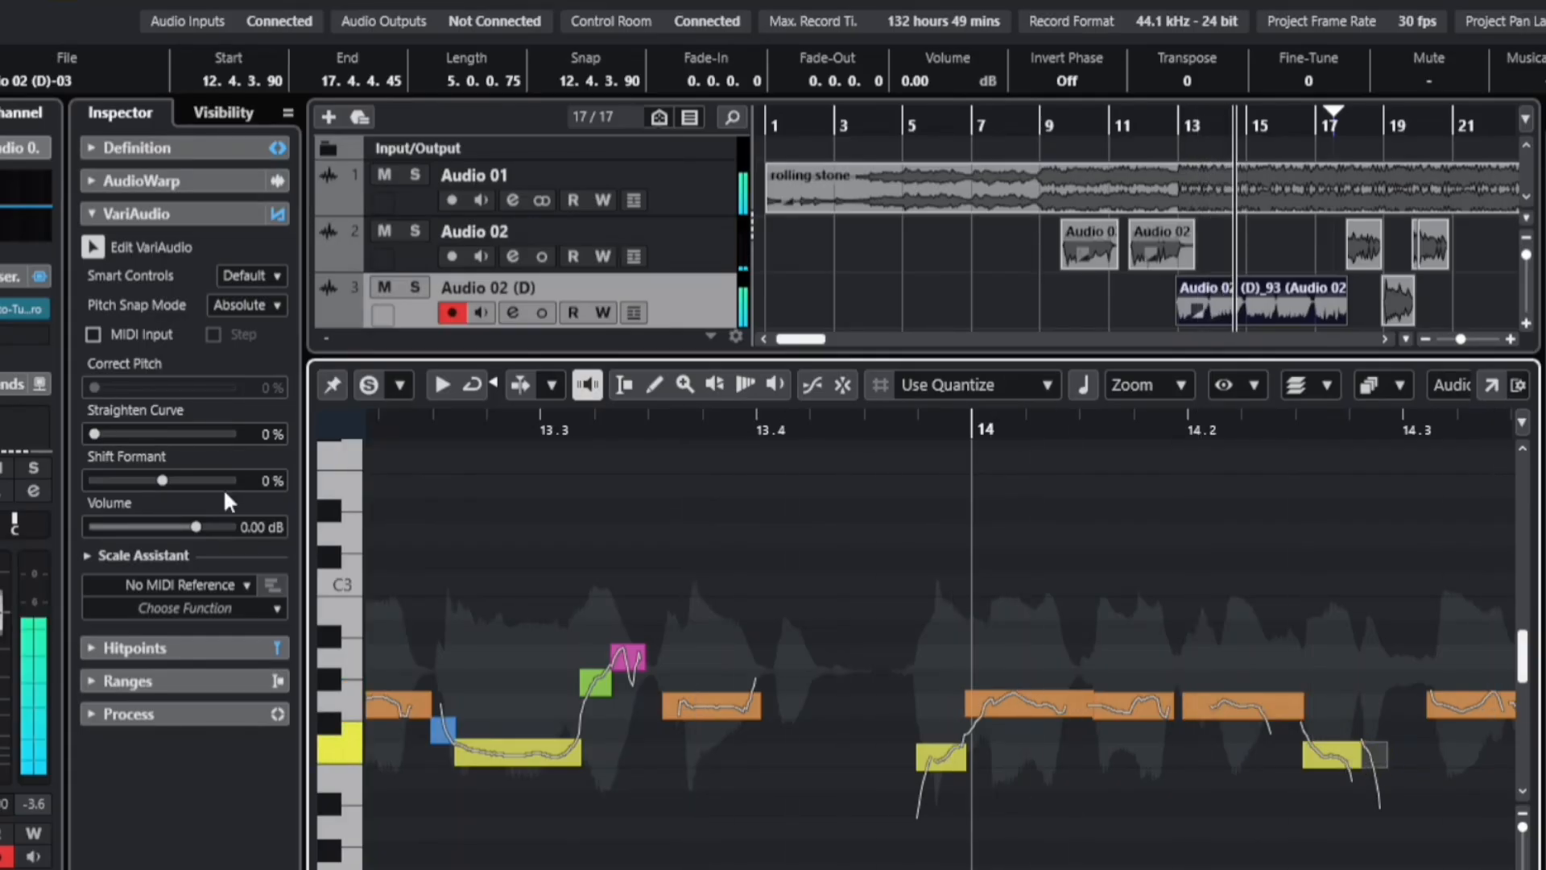
{"action": "left_click_drag", "start_coordinate": [108, 434], "coordinate": [154, 434]}
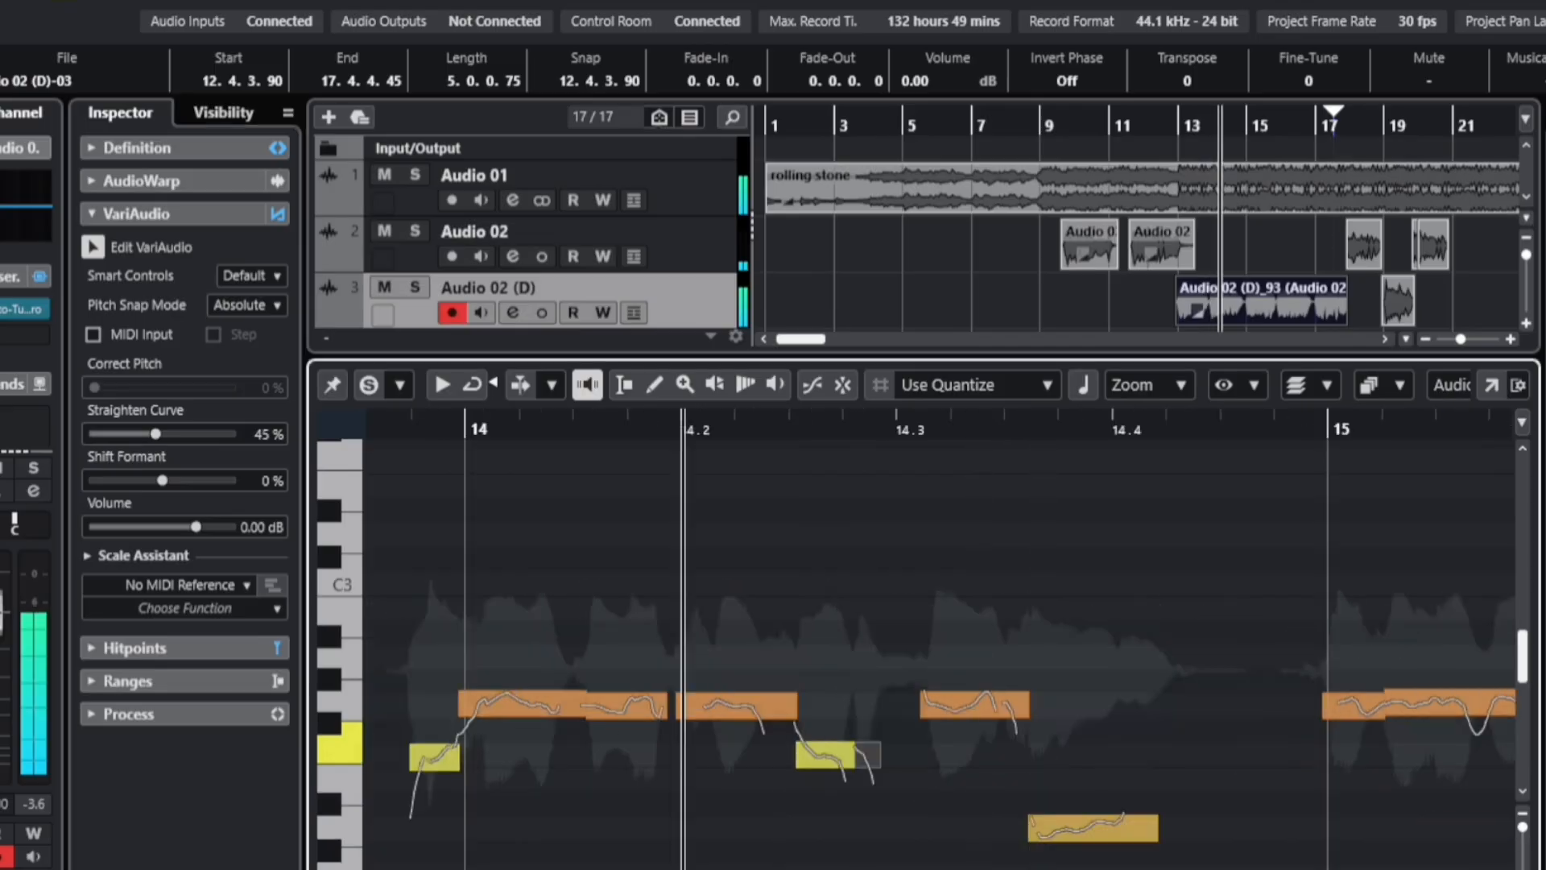
Step: Play the phrase and set the Straighten Curve of the orange segment after 14.3 to 36%
{"action": "left_click", "coordinate": [925, 707]}
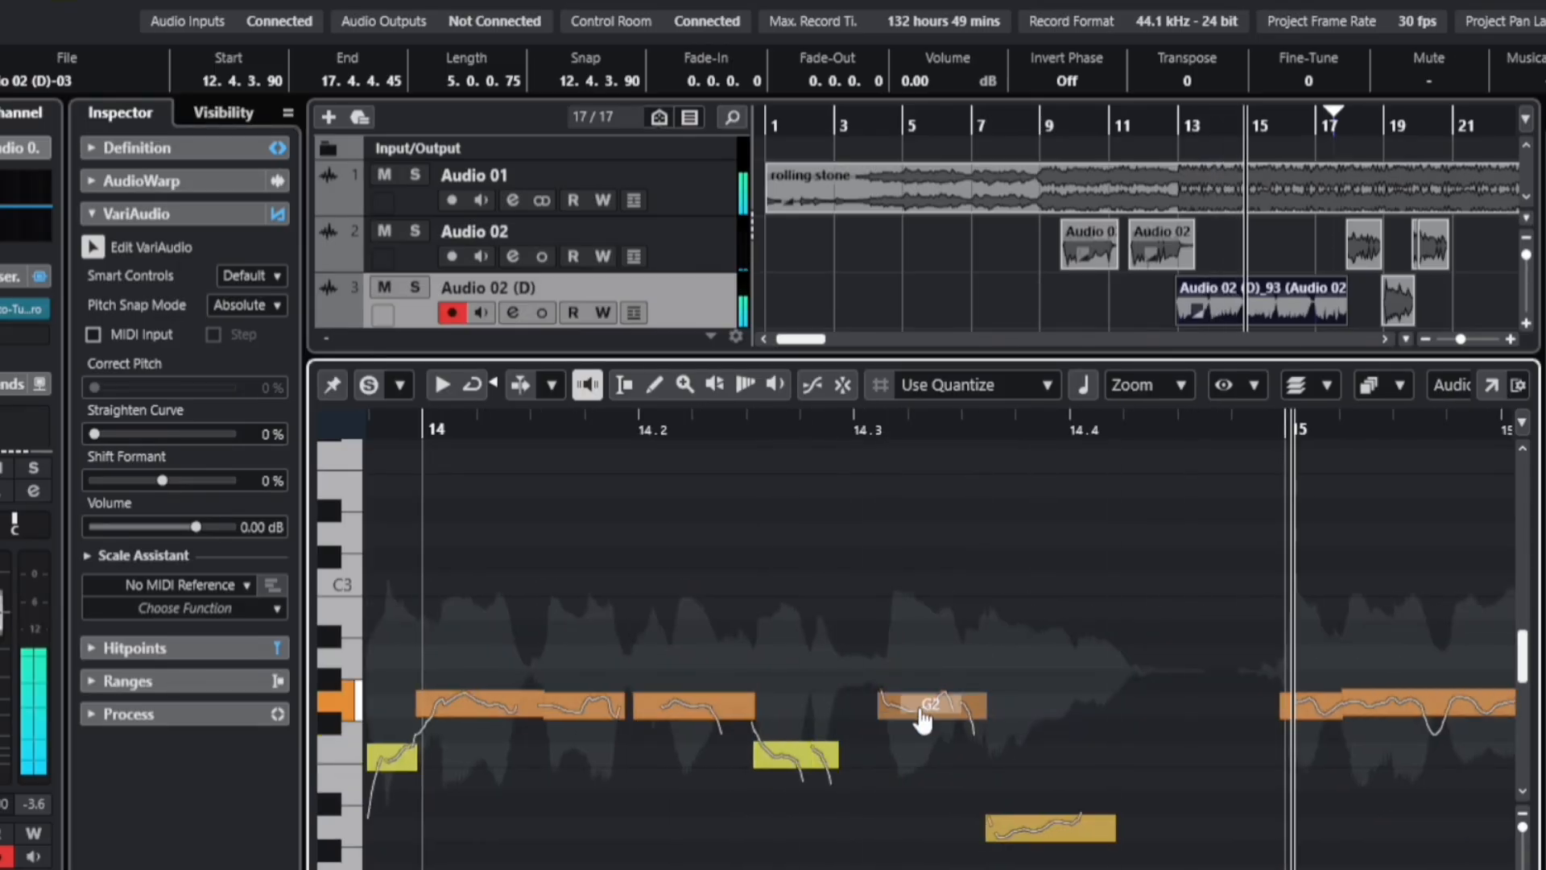
{"action": "key", "text": "space"}
{"action": "key", "text": "space"}
{"action": "left_click_drag", "start_coordinate": [118, 433], "coordinate": [143, 435]}
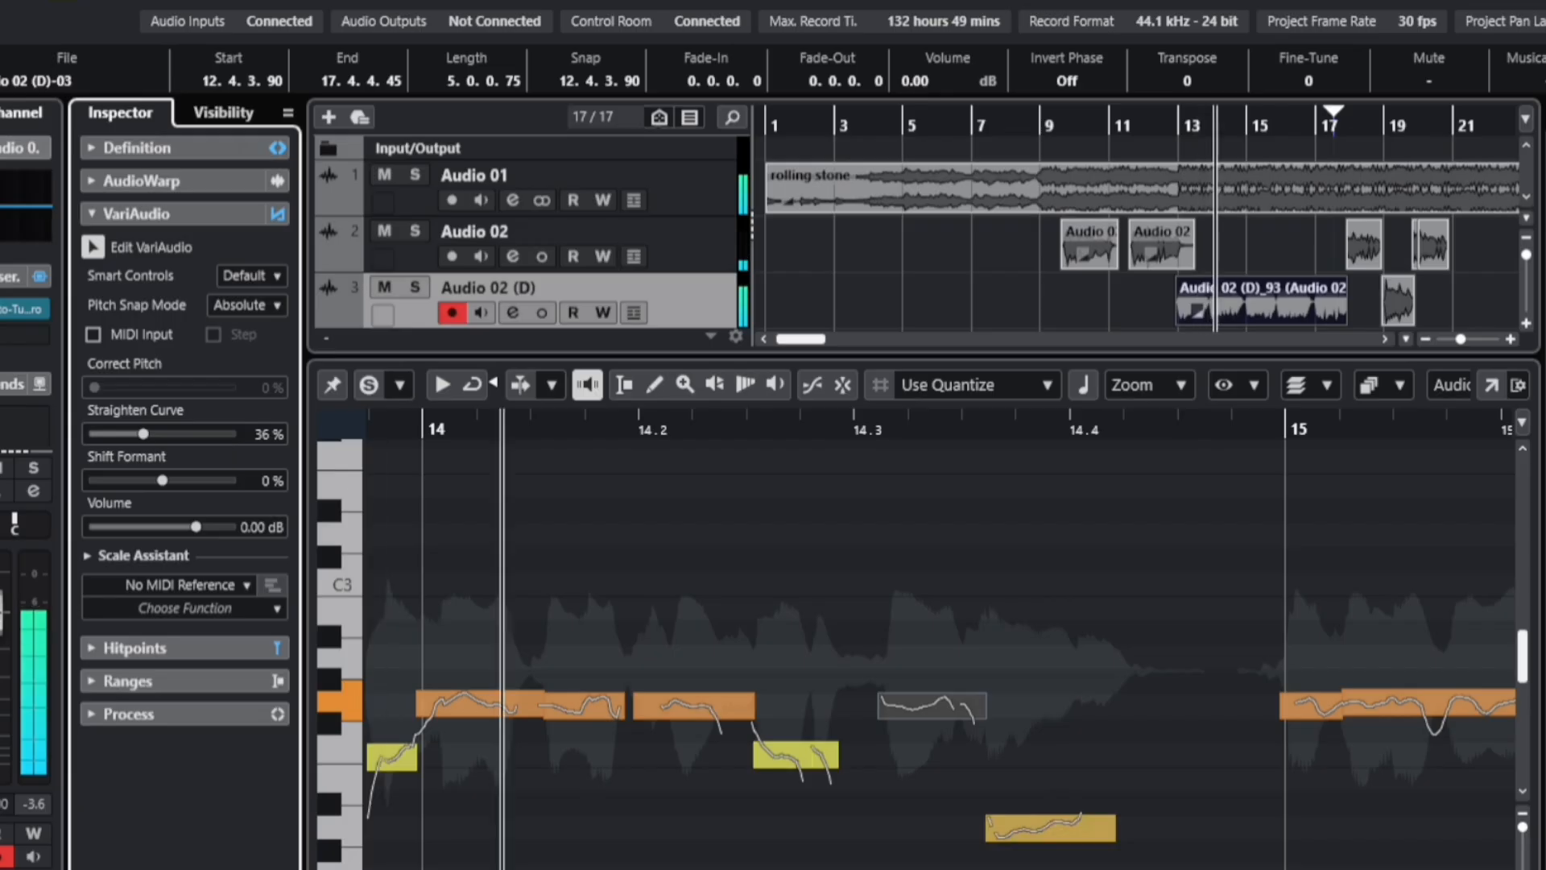
Step: Correct the long G2 segment in bar 15 to its exact pitch and play the phrase to check it
{"action": "left_click", "coordinate": [809, 707]}
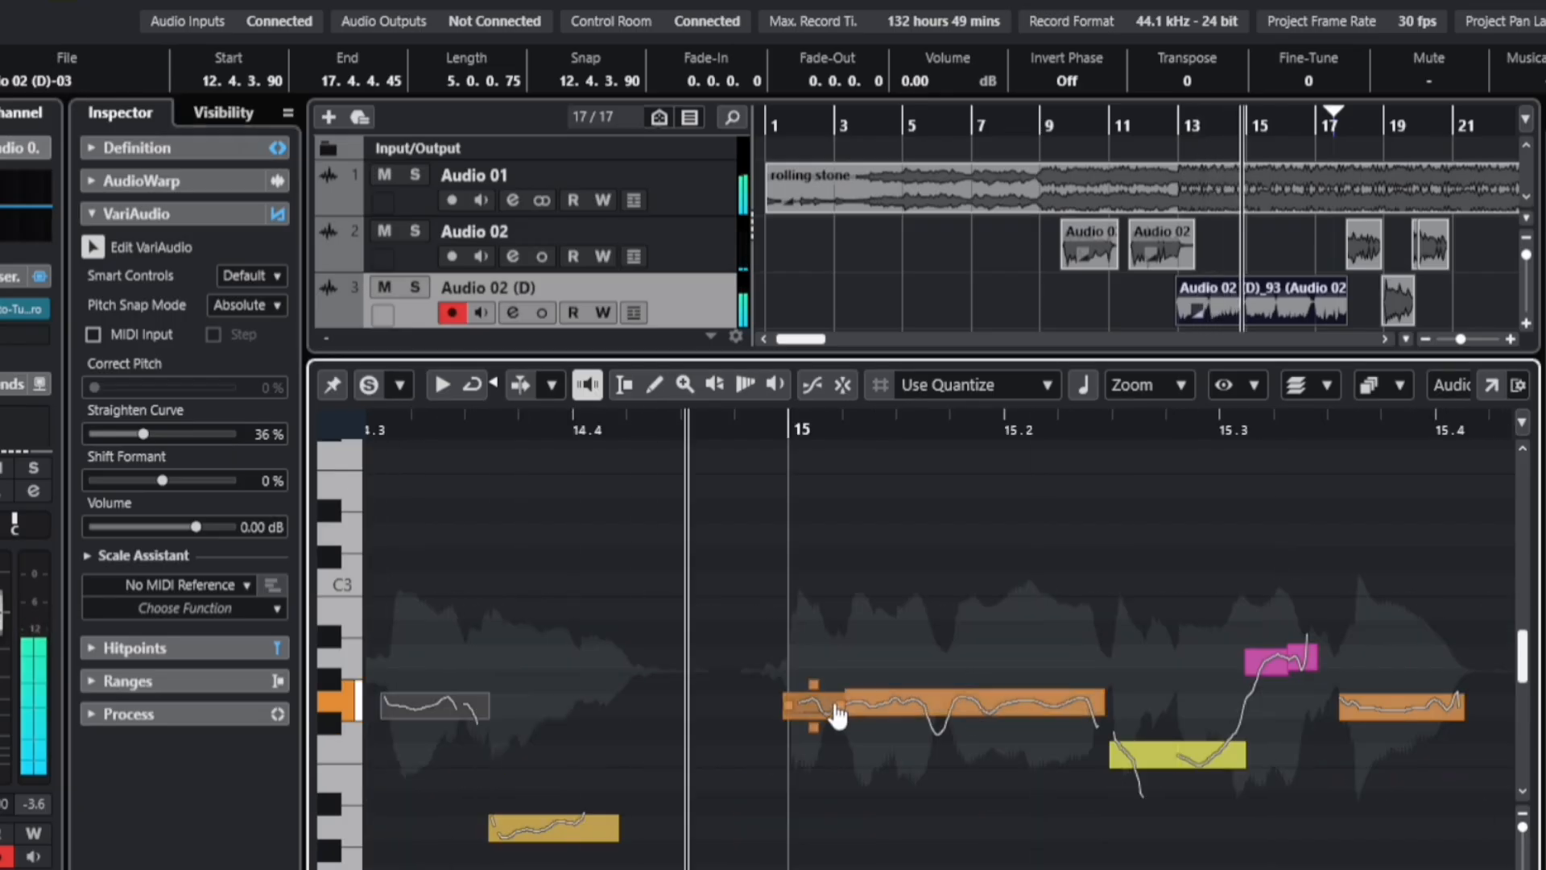
{"action": "left_click", "coordinate": [889, 709]}
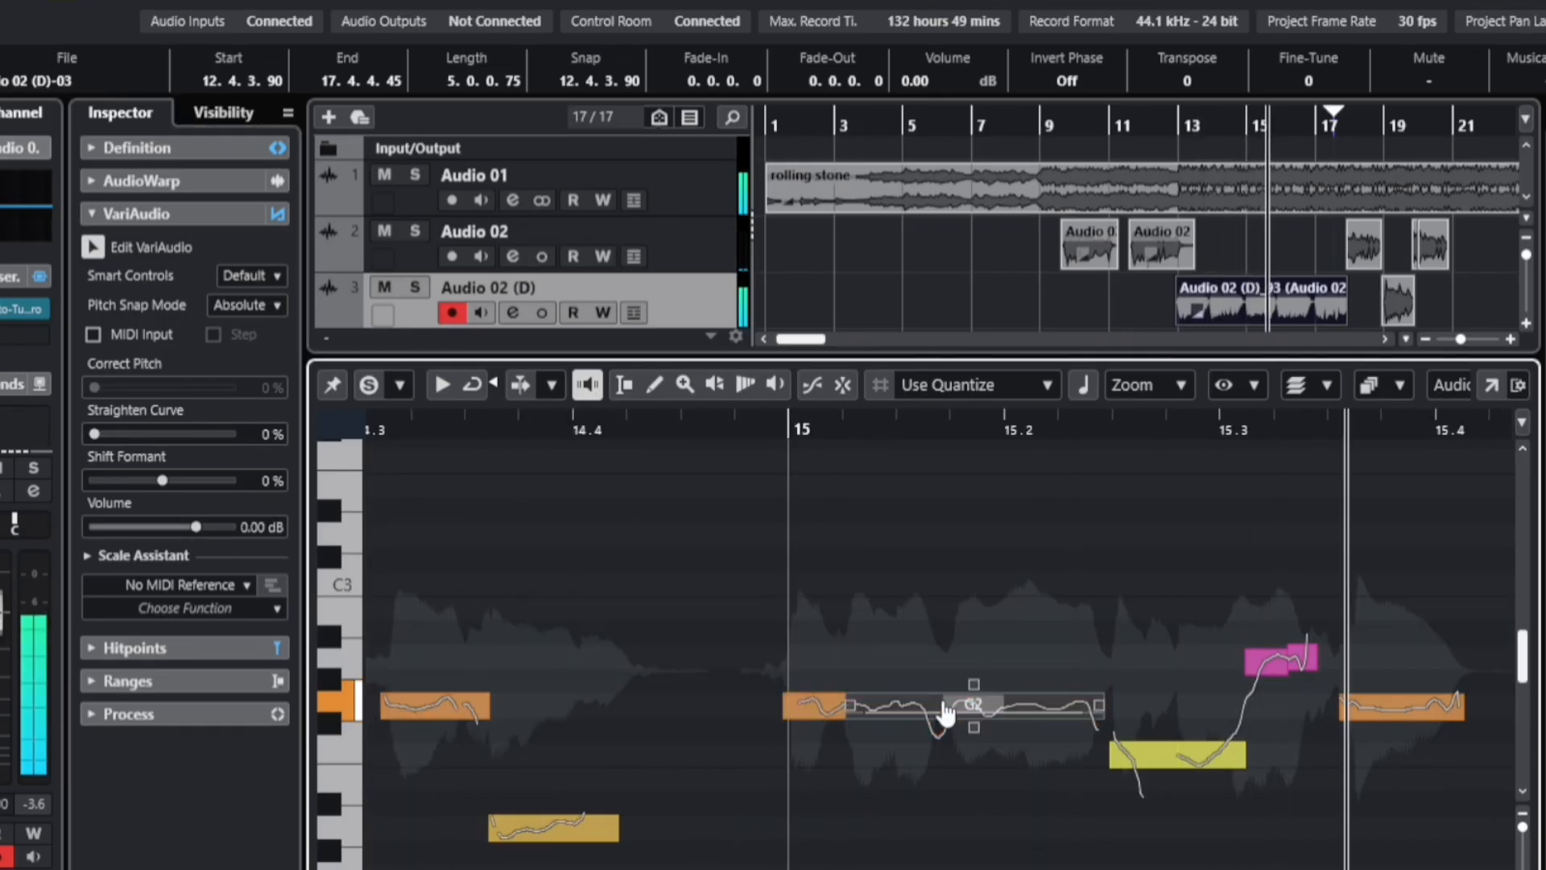
{"action": "key", "text": "space"}
{"action": "key", "text": "space"}
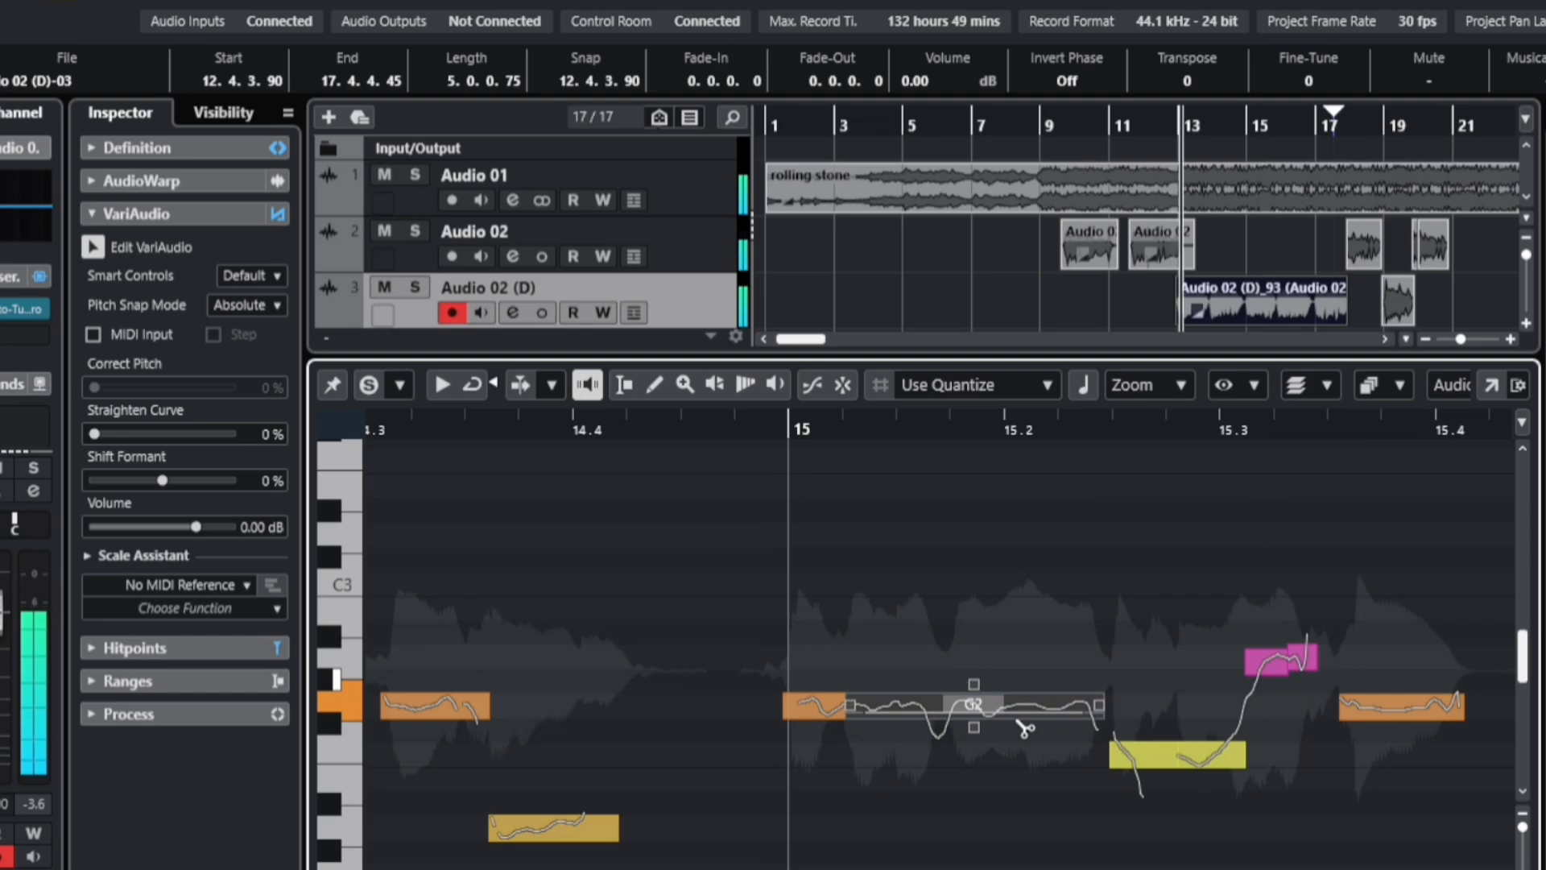
Step: Set the Straighten Curve to 33% on the first yellow segment after 15.2 and 36% on the orange segment before 15.4
{"action": "left_click", "coordinate": [1160, 753]}
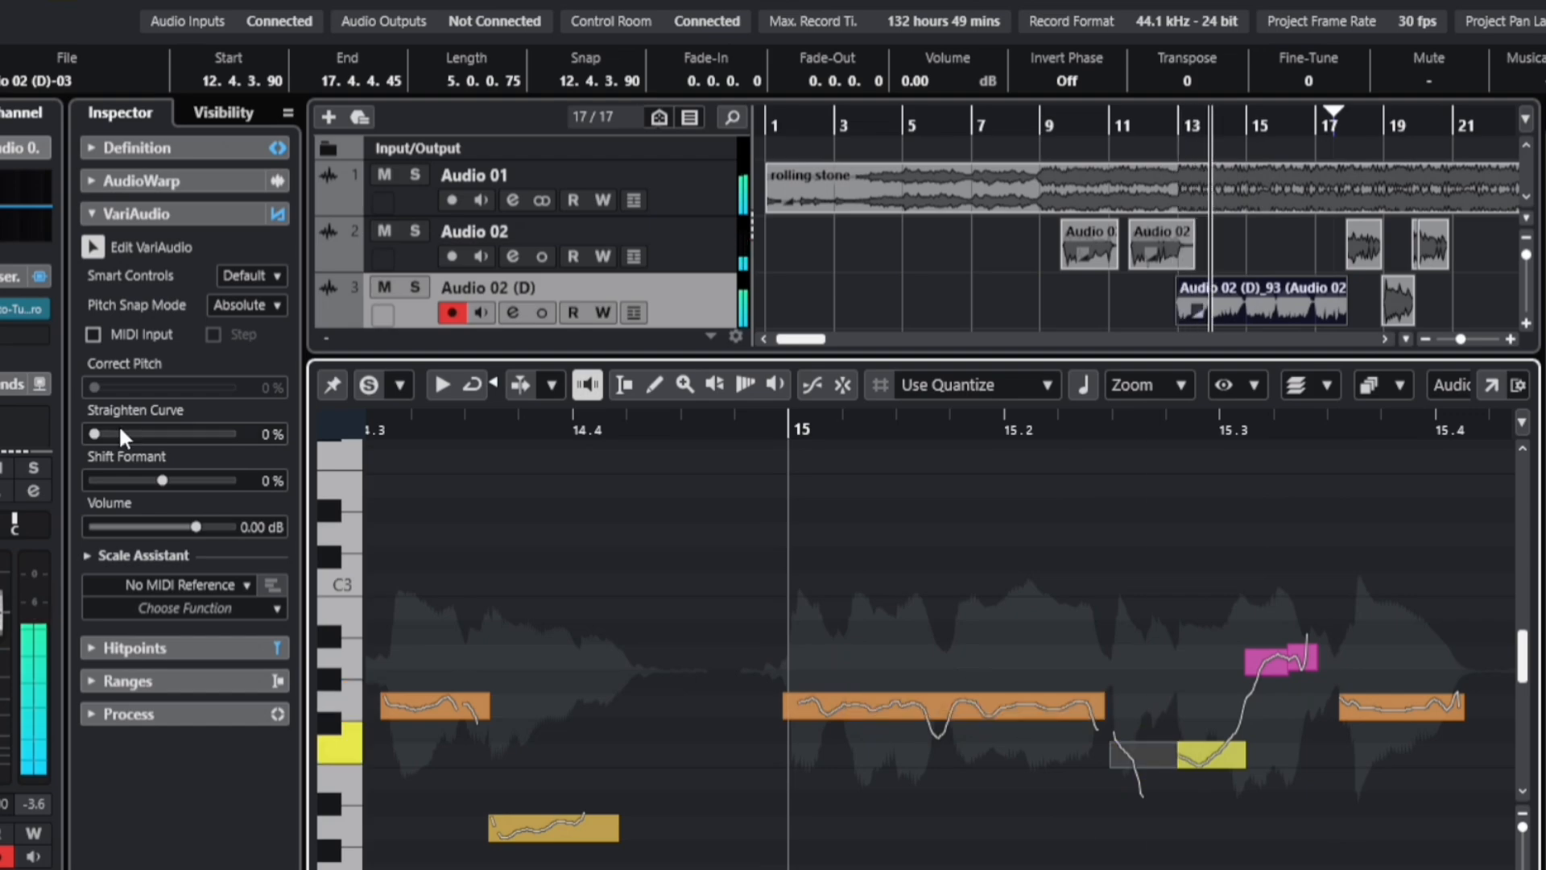
{"action": "left_click_drag", "start_coordinate": [119, 431], "coordinate": [138, 433]}
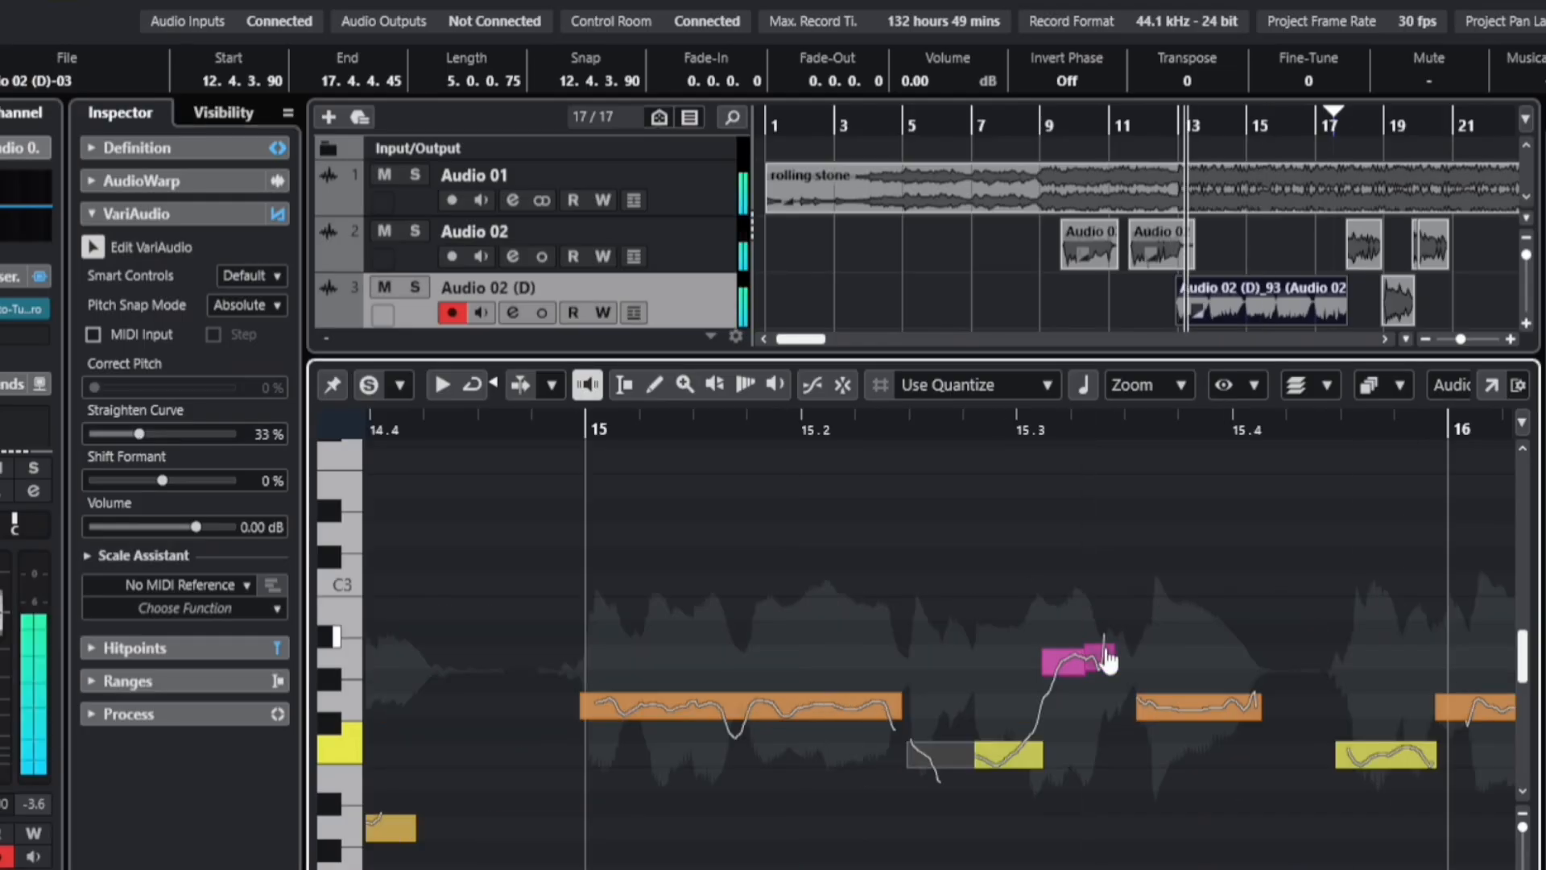
{"action": "left_click", "coordinate": [1208, 712]}
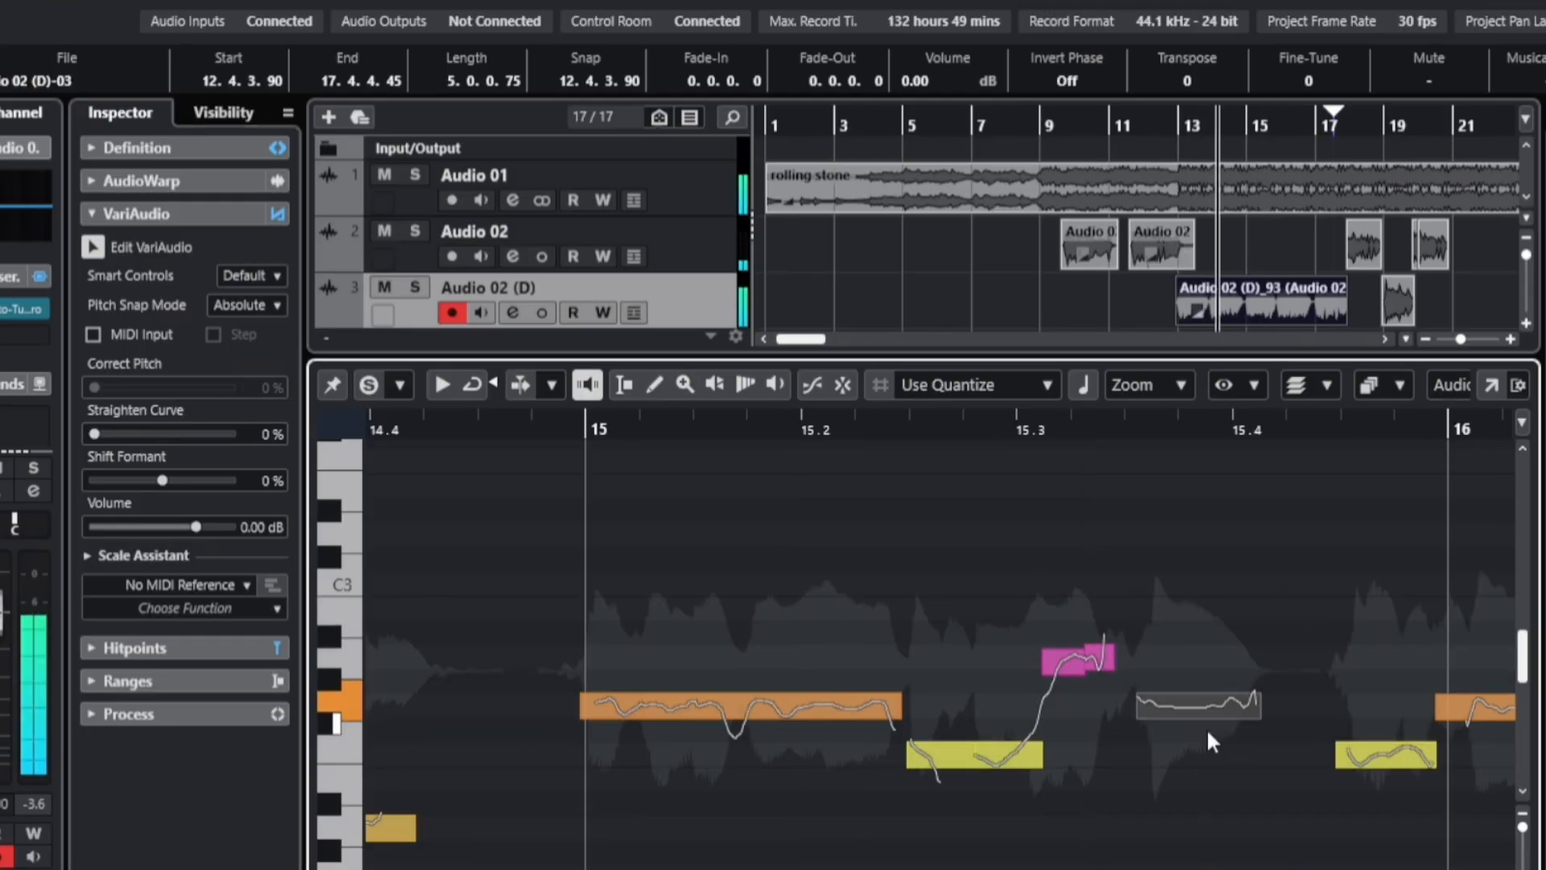
{"action": "left_click_drag", "start_coordinate": [114, 432], "coordinate": [143, 432]}
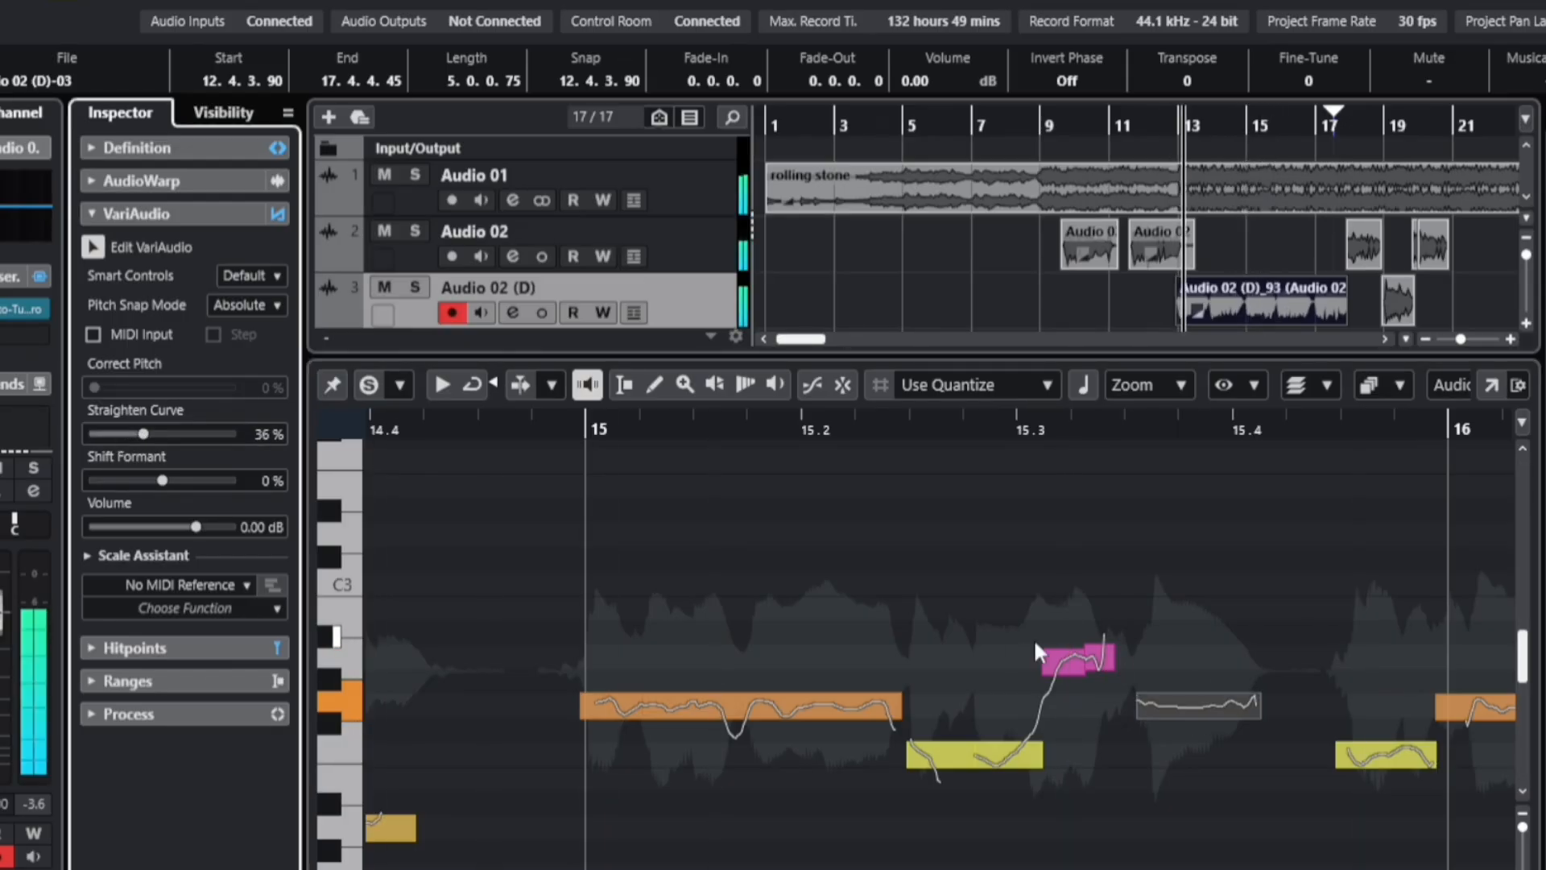
Step: Correct the first magenta segment after 15.3 to its exact pitch and select the yellow segment before bar 16
{"action": "left_click", "coordinate": [1070, 654]}
{"action": "left_click", "coordinate": [1206, 709]}
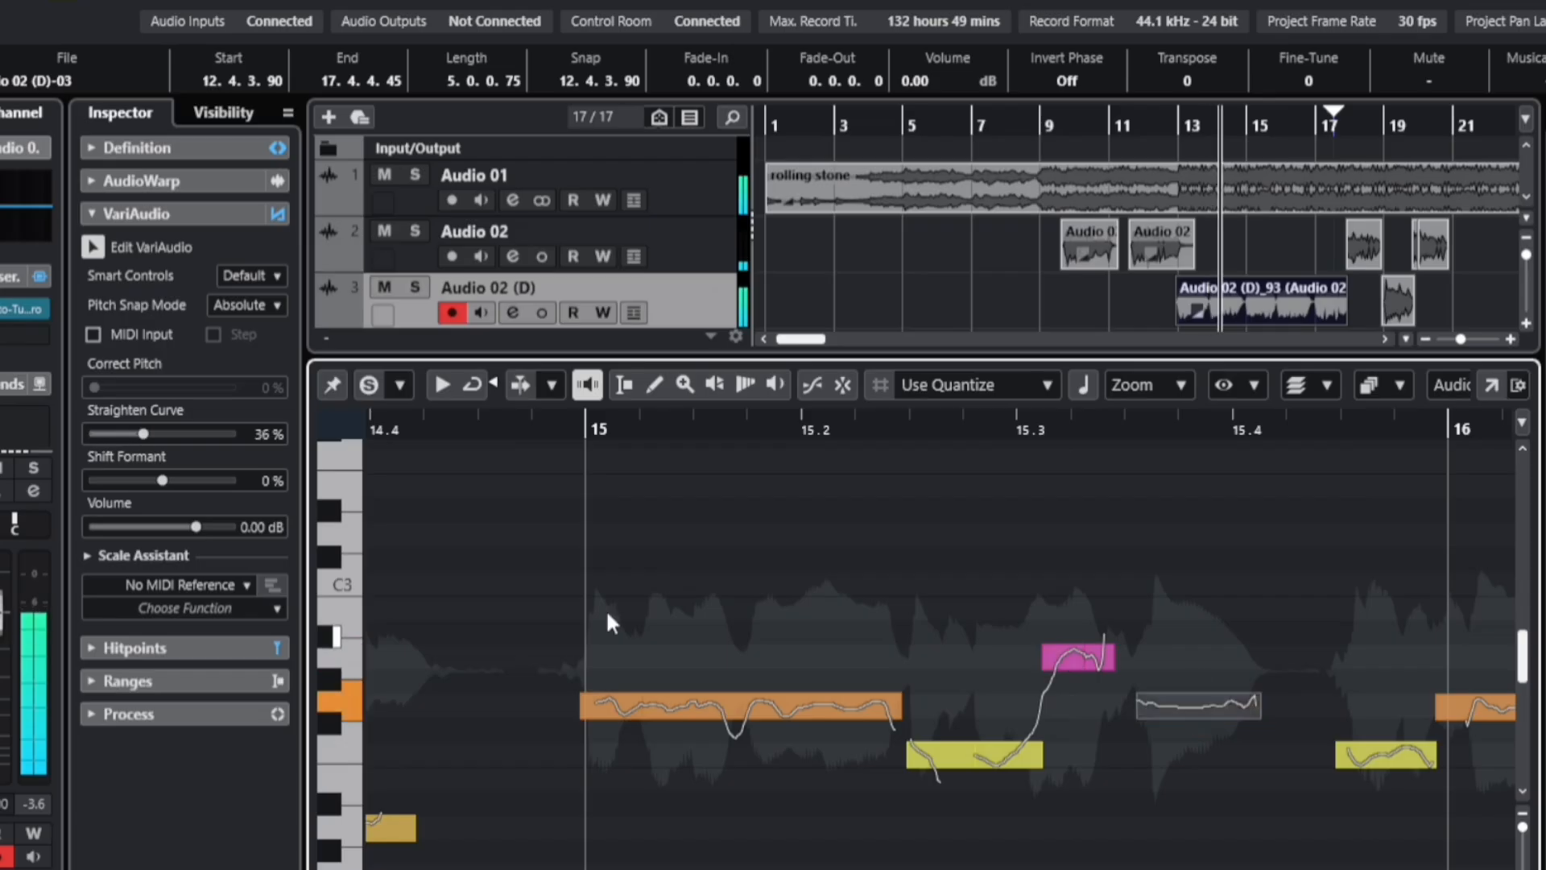
{"action": "left_click", "coordinate": [1368, 761]}
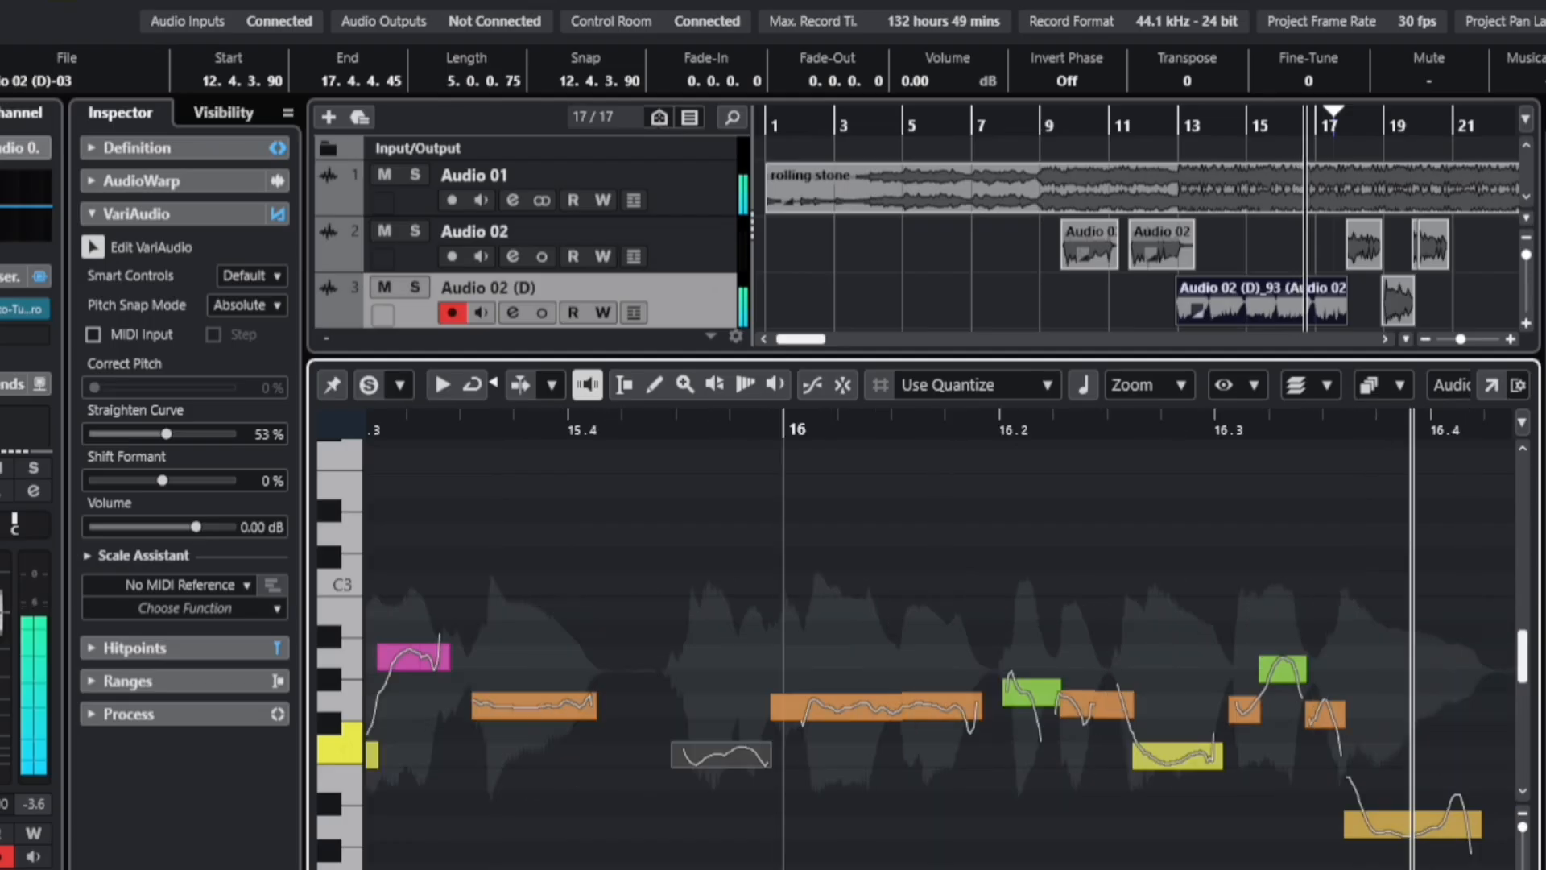
Step: Audition the phrase and inspect the G2 segments at bar 16, the green segment at 16.2 and the magenta segment after 15.3
{"action": "key", "text": "space"}
{"action": "left_click", "coordinate": [881, 711]}
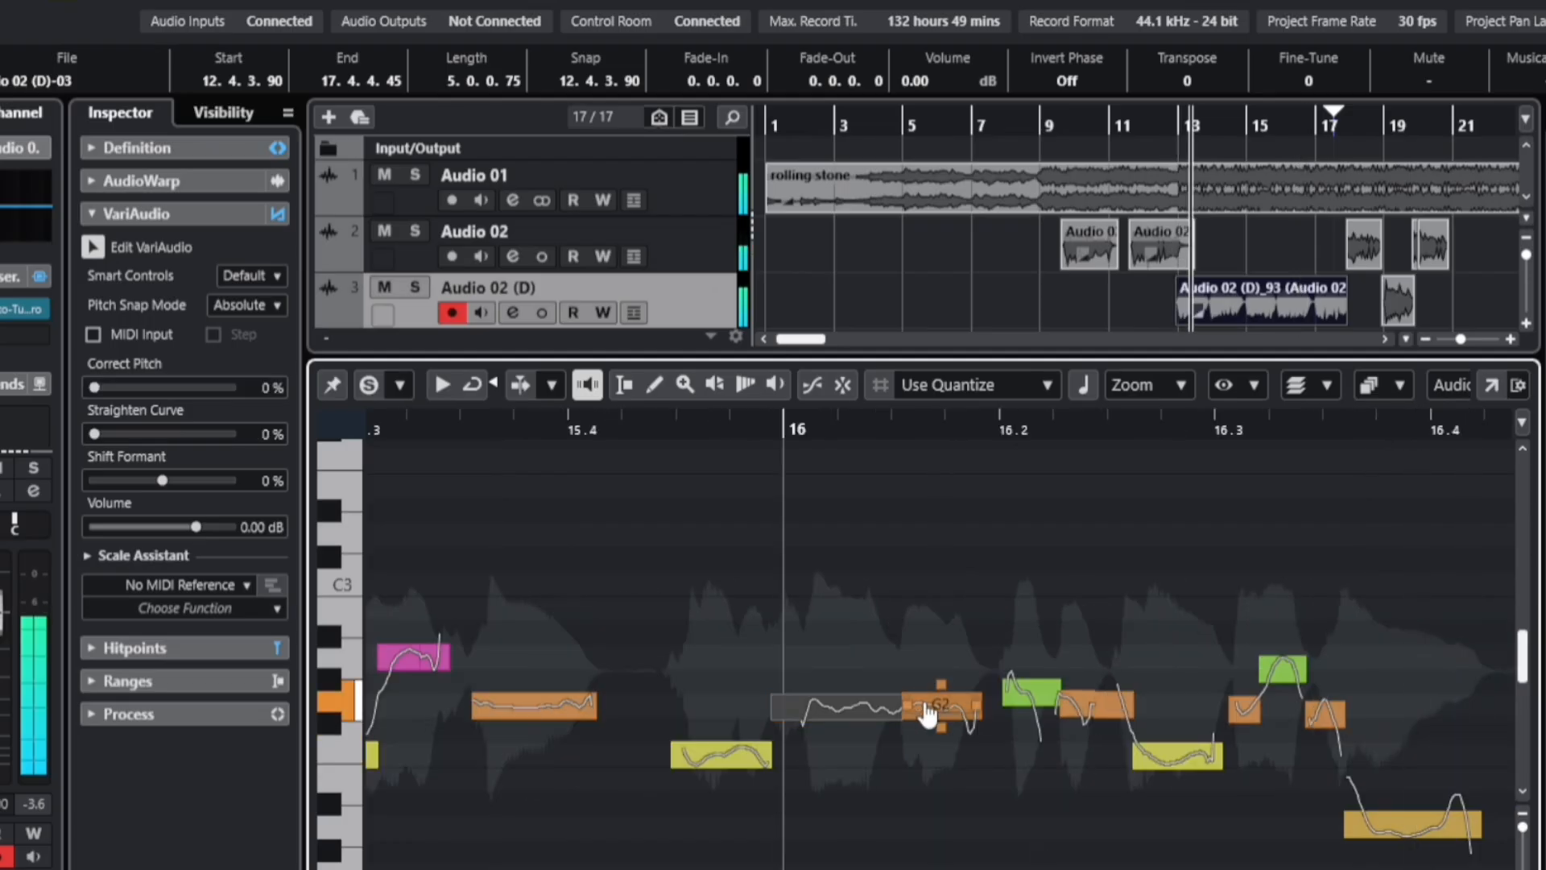
{"action": "left_click", "coordinate": [928, 712]}
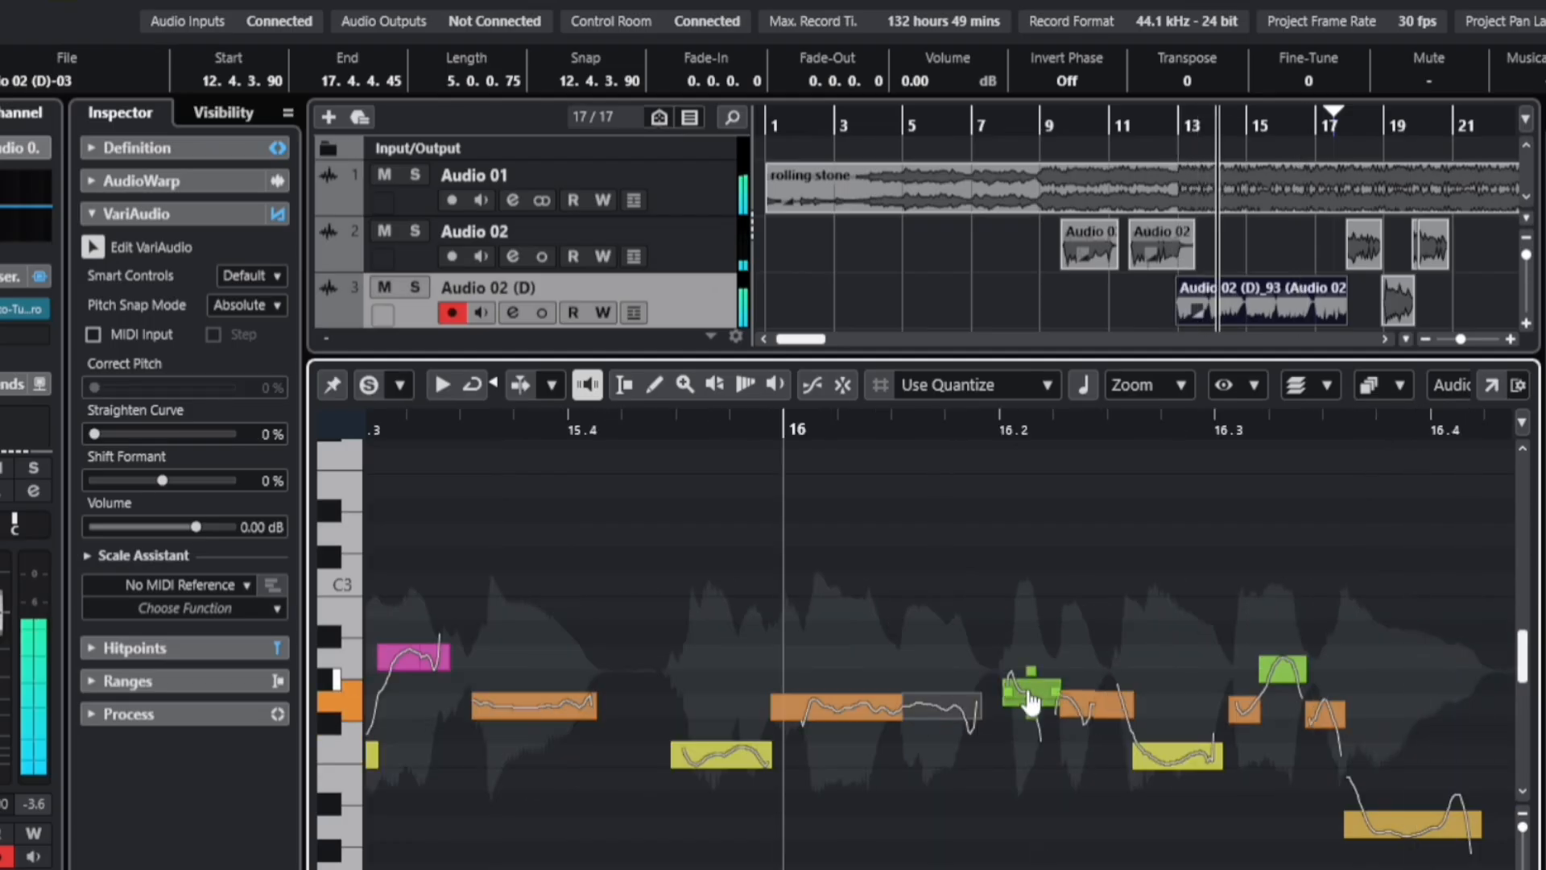
{"action": "key", "text": "space"}
{"action": "left_click", "coordinate": [1030, 701]}
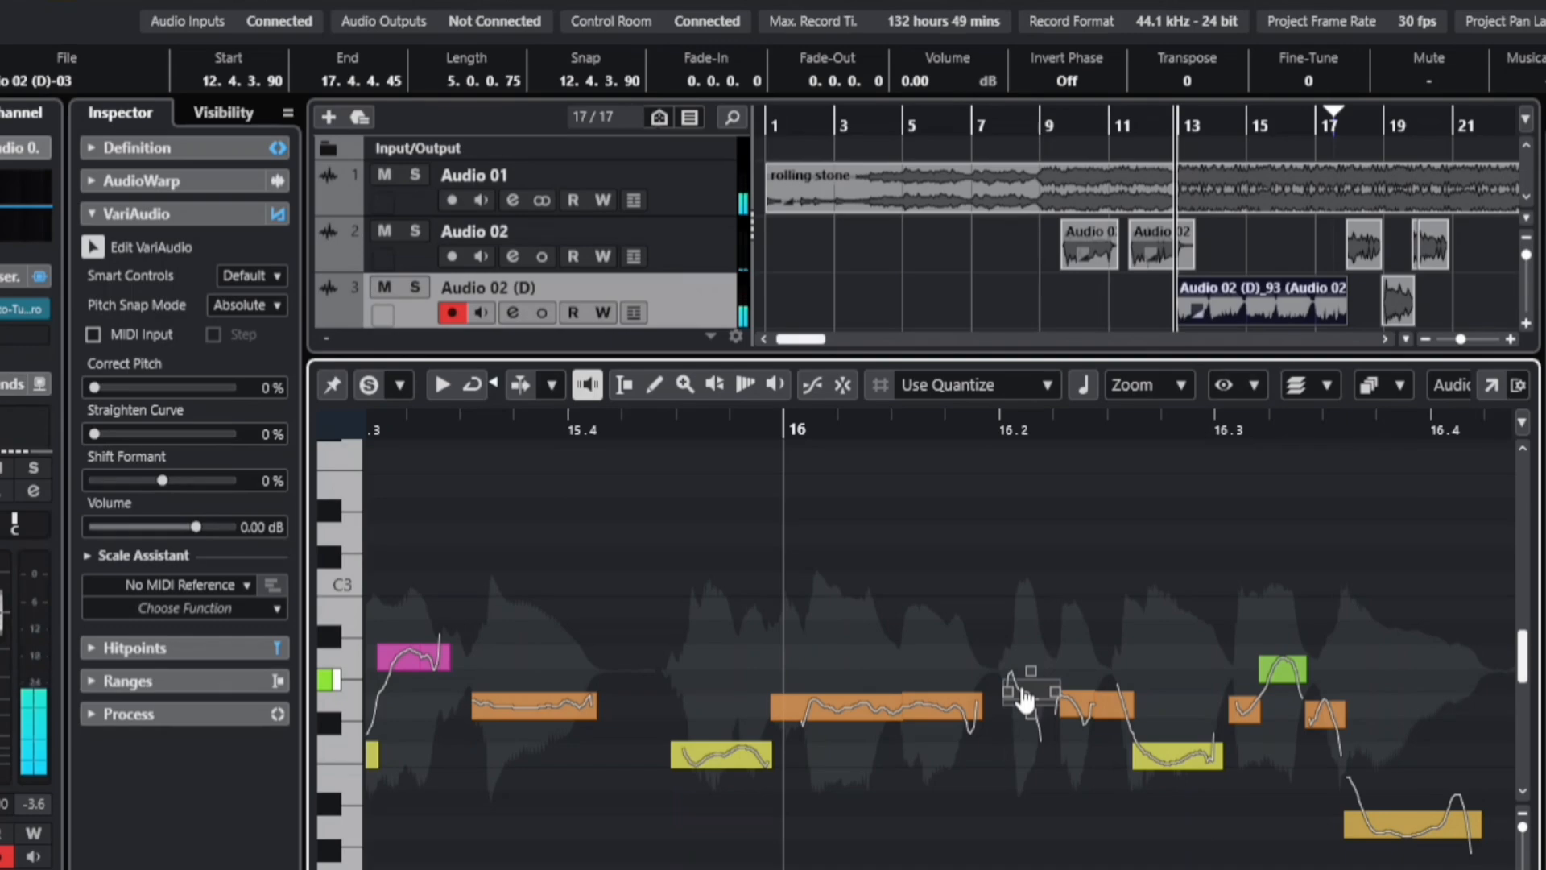
{"action": "key", "text": "space"}
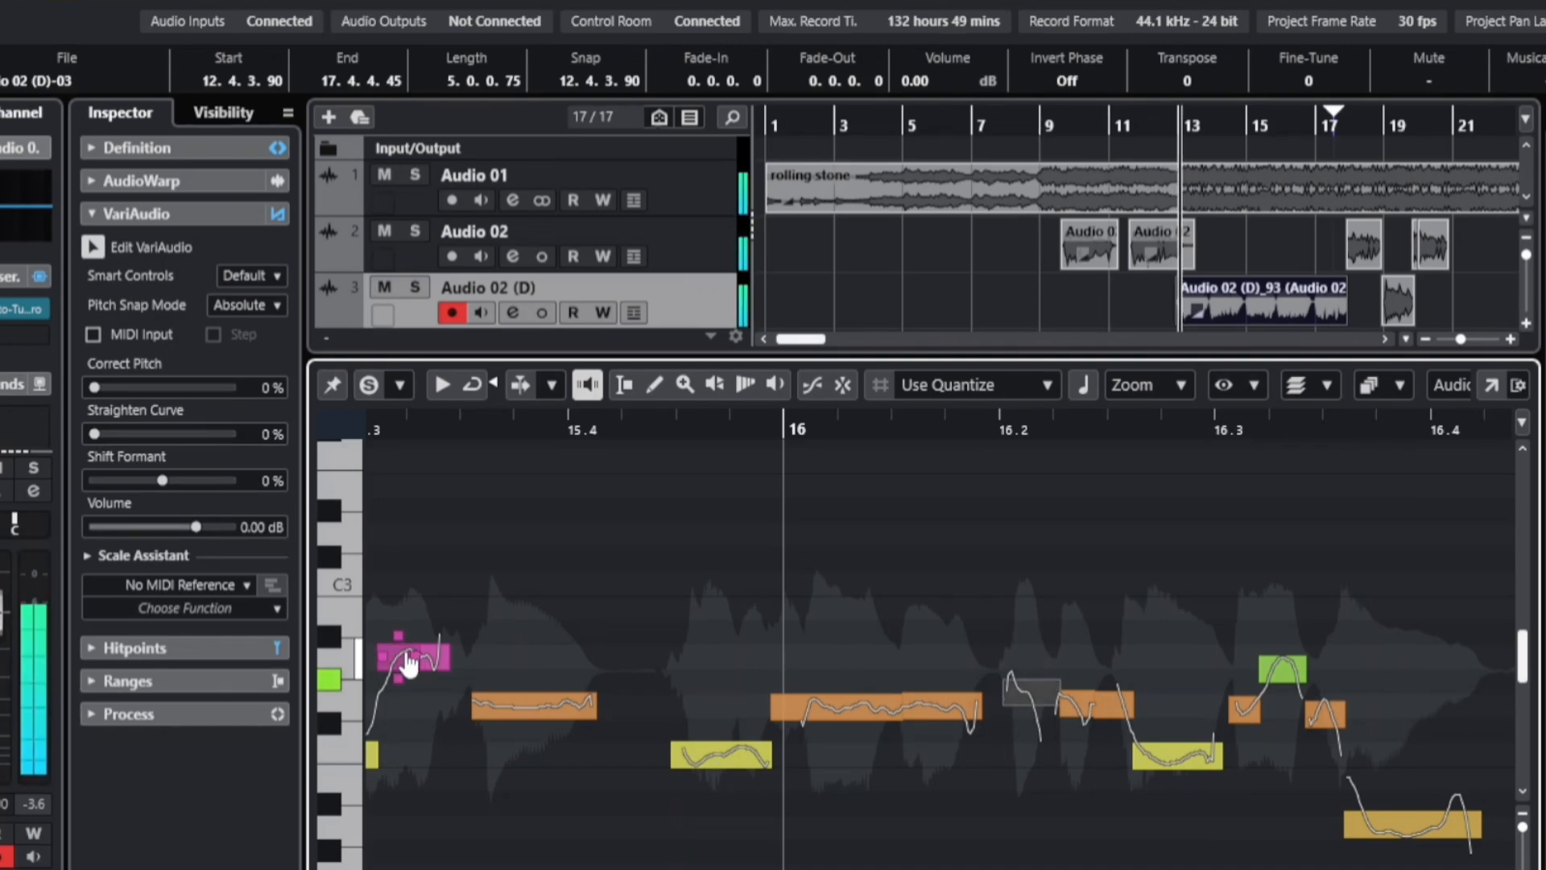
{"action": "left_click", "coordinate": [412, 656]}
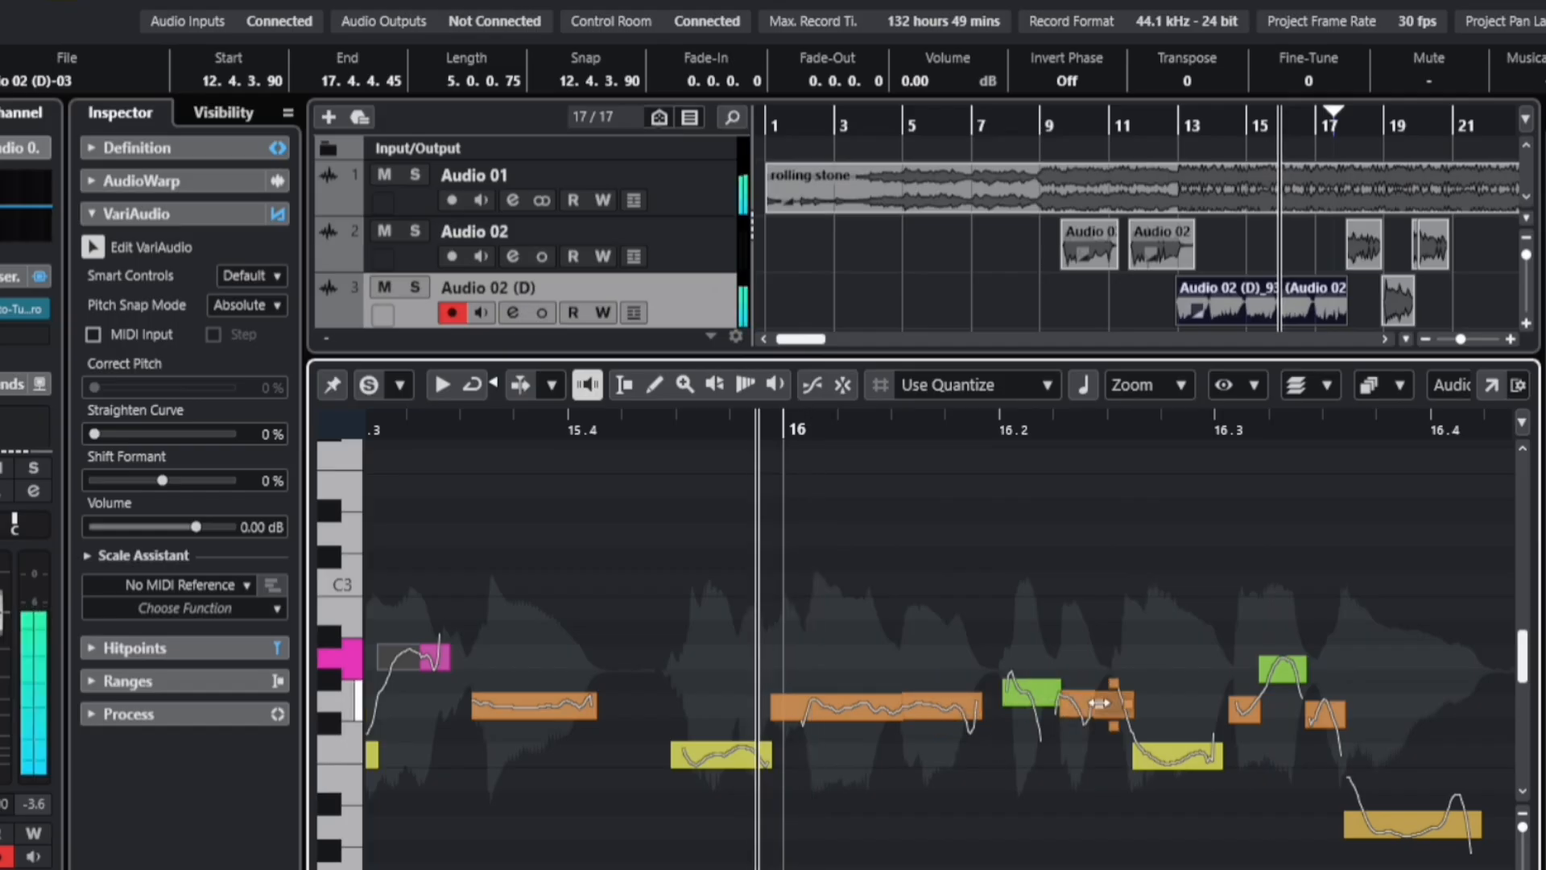
Step: Lower the green segment at 16.2 to the pitch of the adjoining orange segment and set its Straighten Curve to 55%
{"action": "mouse_move", "coordinate": [1022, 692]}
{"action": "left_mouse_down"}
{"action": "mouse_move", "coordinate": [1021, 729]}
{"action": "mouse_move", "coordinate": [1021, 717]}
{"action": "left_mouse_up"}
{"action": "key", "text": "space"}
{"action": "left_click_drag", "start_coordinate": [95, 434], "coordinate": [170, 436]}
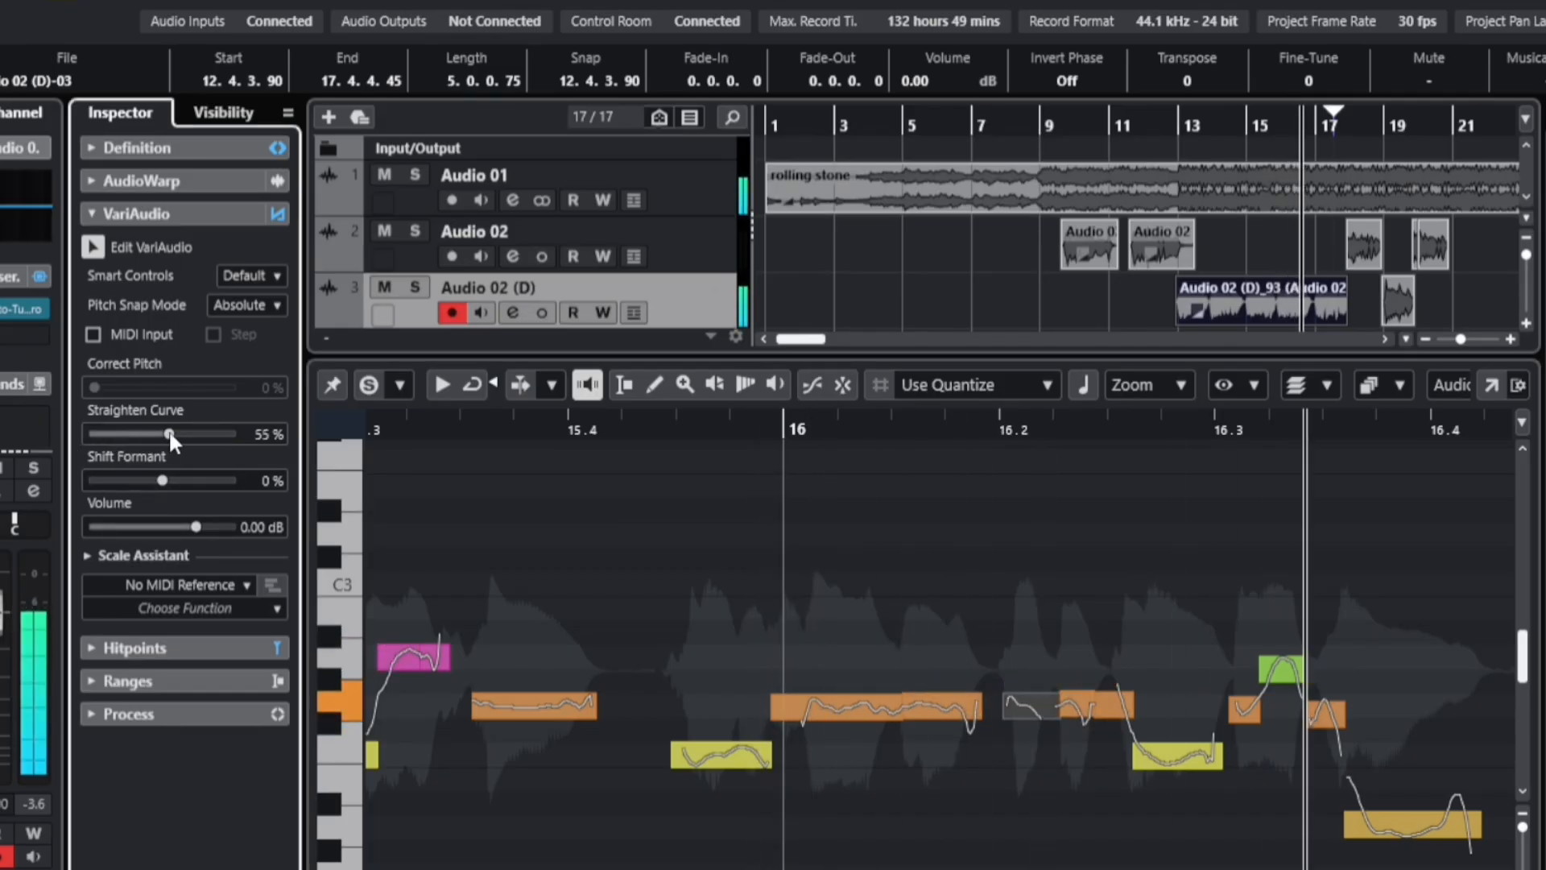
Step: Correct the yellow segment before 16.3 and the short orange segment after it to exact pitch, and select the neighbouring green segment
{"action": "left_click", "coordinate": [1188, 758]}
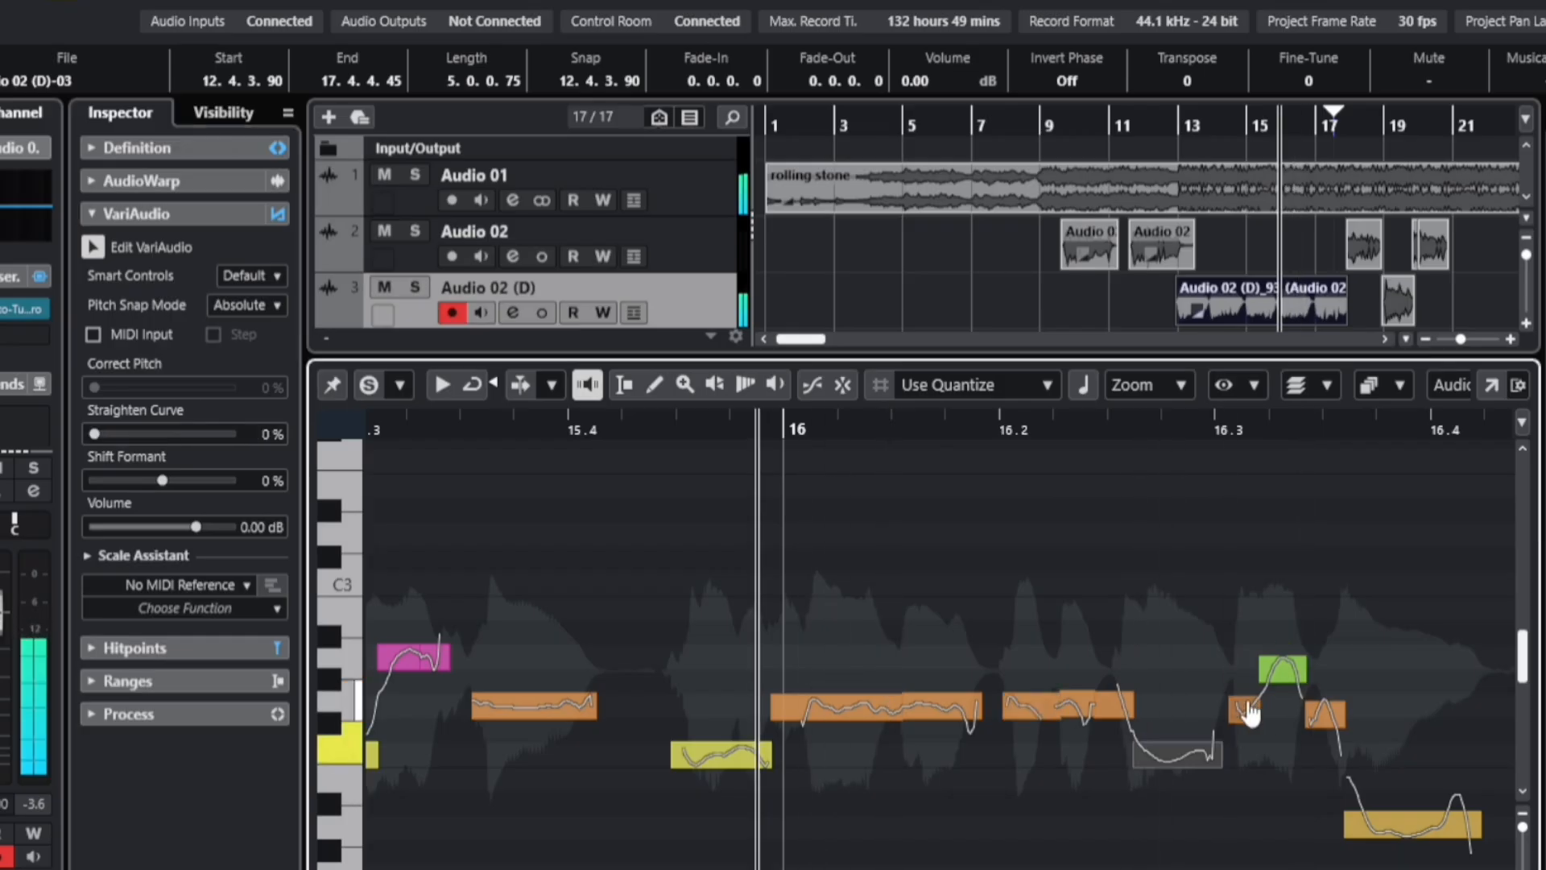
{"action": "left_click_drag", "start_coordinate": [1244, 709], "coordinate": [1292, 680]}
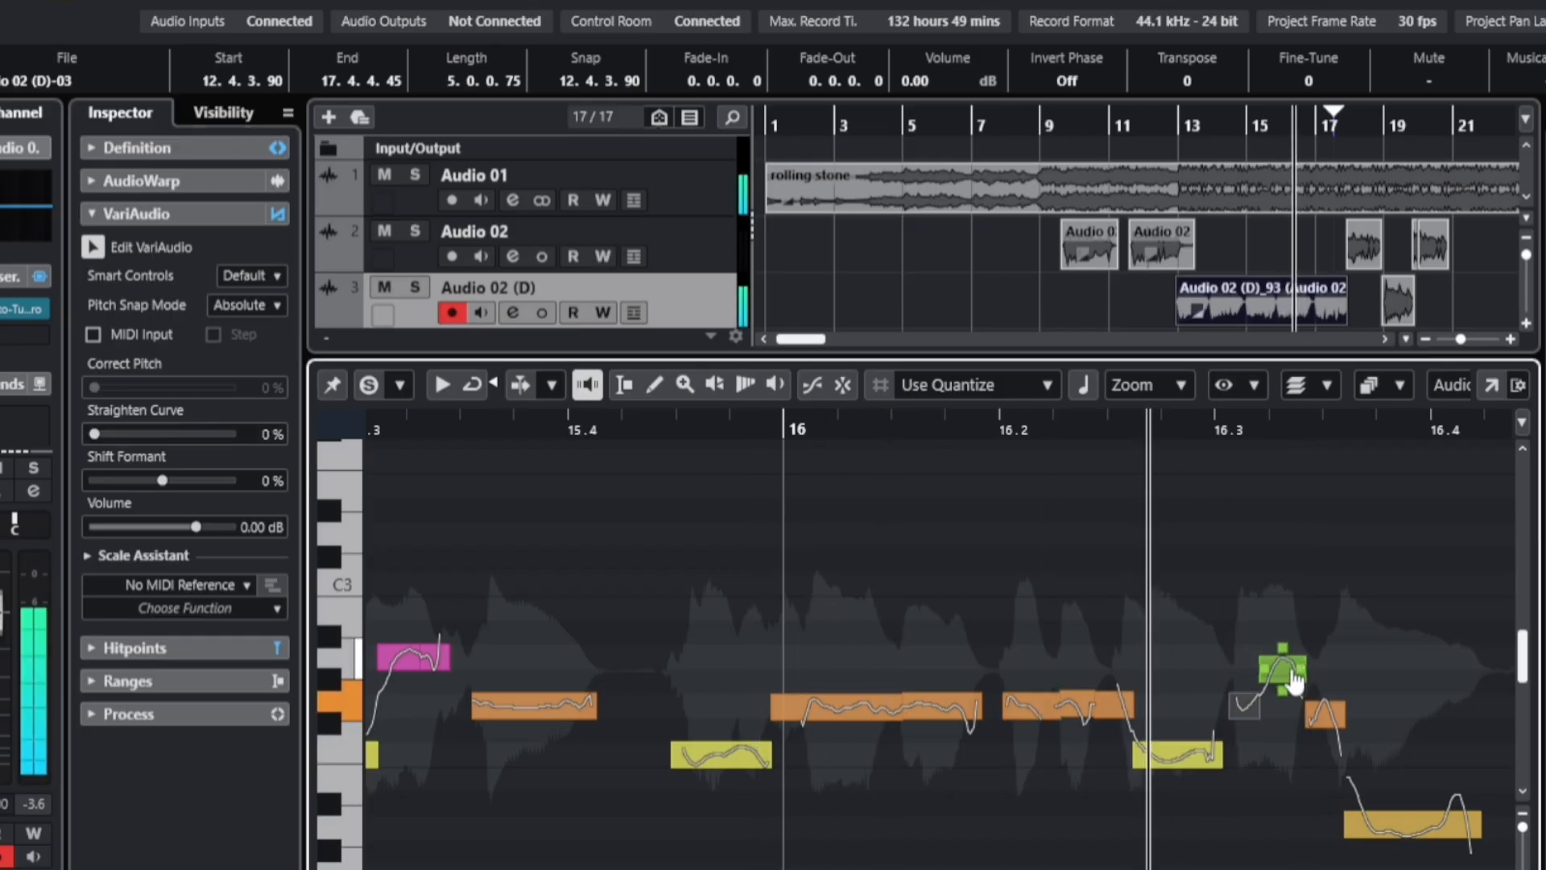
{"action": "key", "text": "space"}
{"action": "left_click", "coordinate": [1290, 679]}
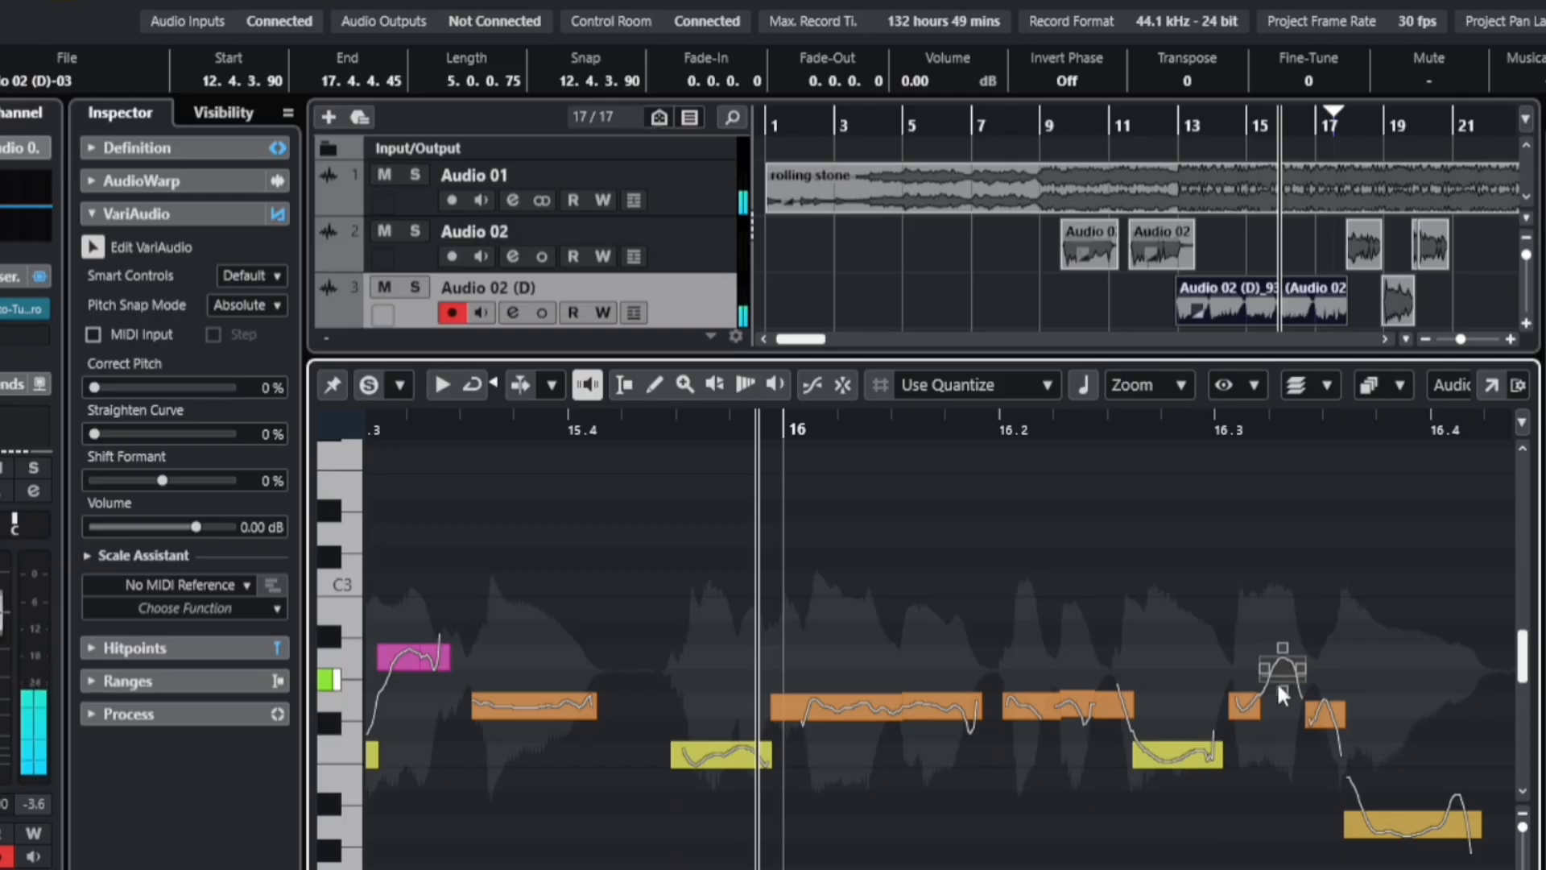
Step: Correct the orange segment following the green one after 16.3 to its exact pitch and set its Straighten Curve to 36%
{"action": "key", "text": "space"}
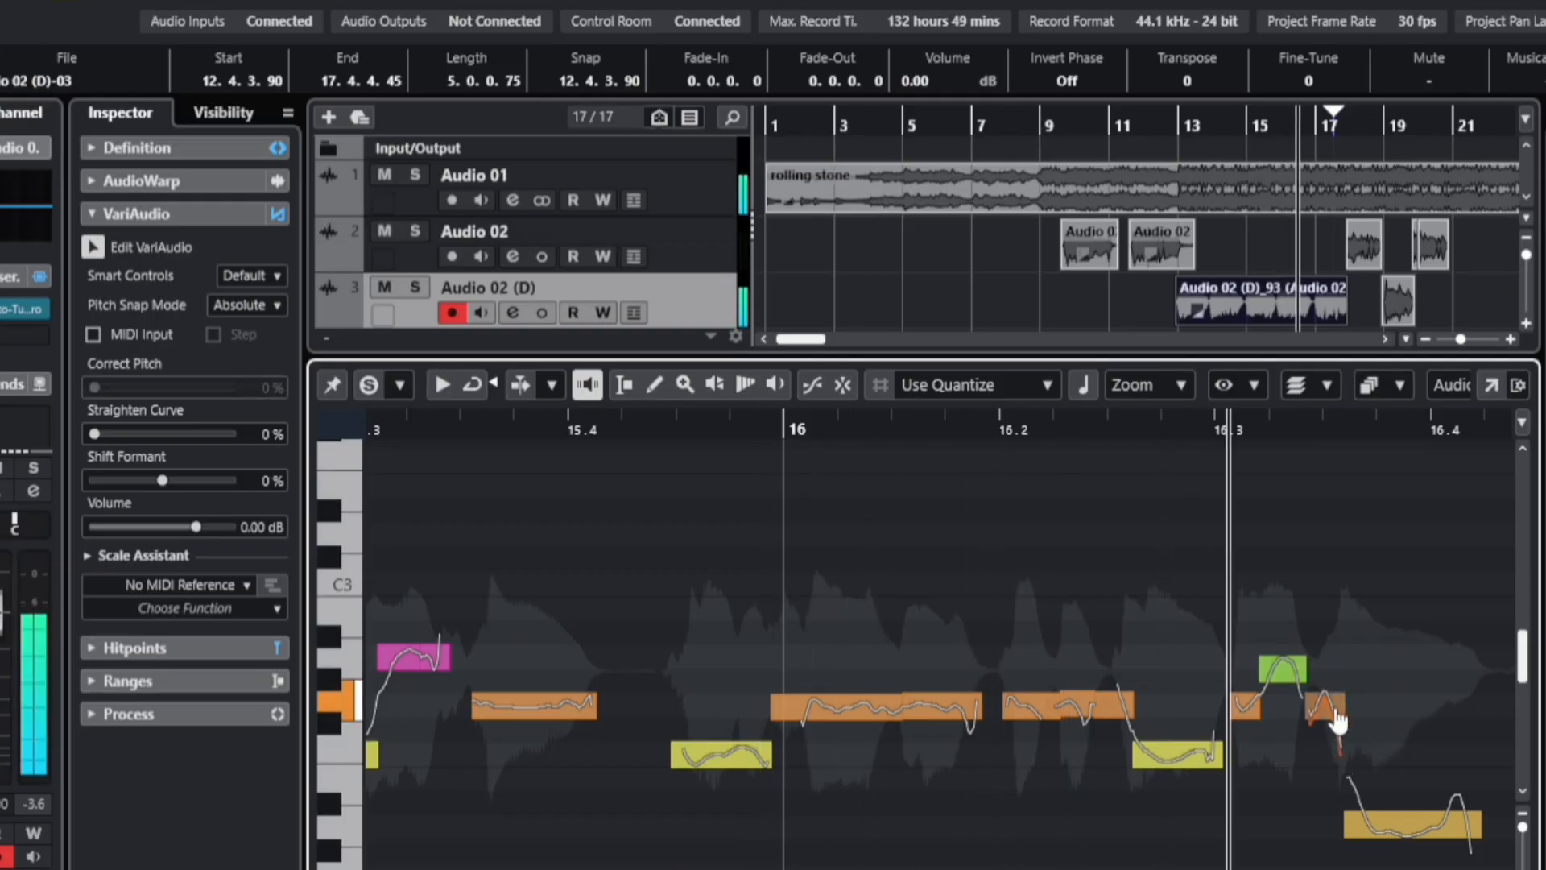
{"action": "key", "text": "space"}
{"action": "key", "text": "space"}
{"action": "left_click_drag", "start_coordinate": [96, 434], "coordinate": [142, 435]}
Step: Select the D2 segment around 16.4 and play the phrase to check it
{"action": "left_click", "coordinate": [1415, 837]}
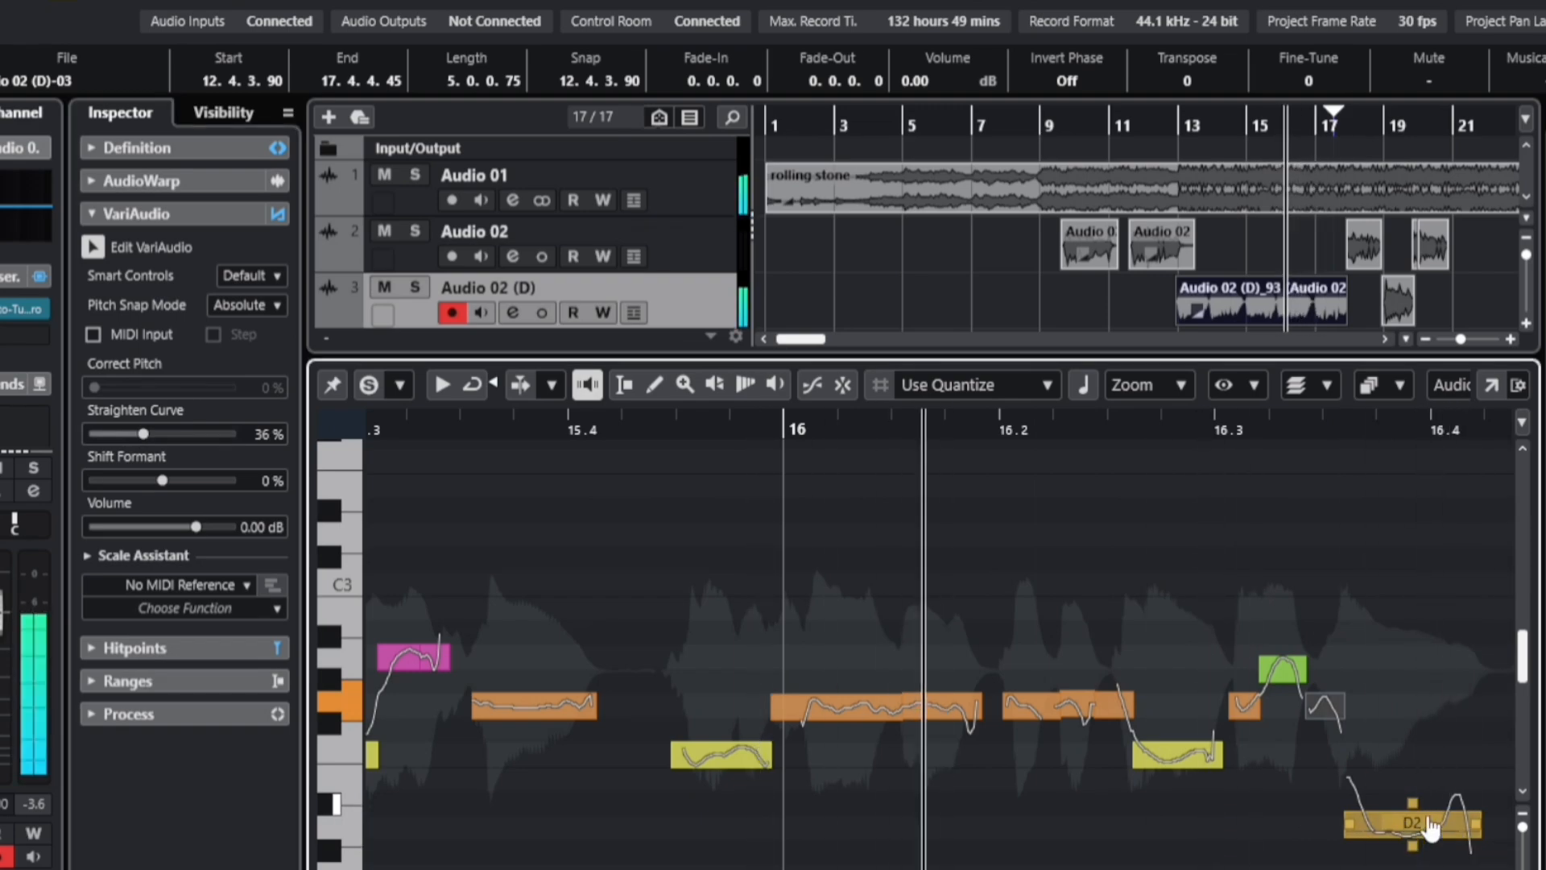
{"action": "key", "text": "space"}
{"action": "left_click", "coordinate": [1430, 827]}
{"action": "key", "text": "space"}
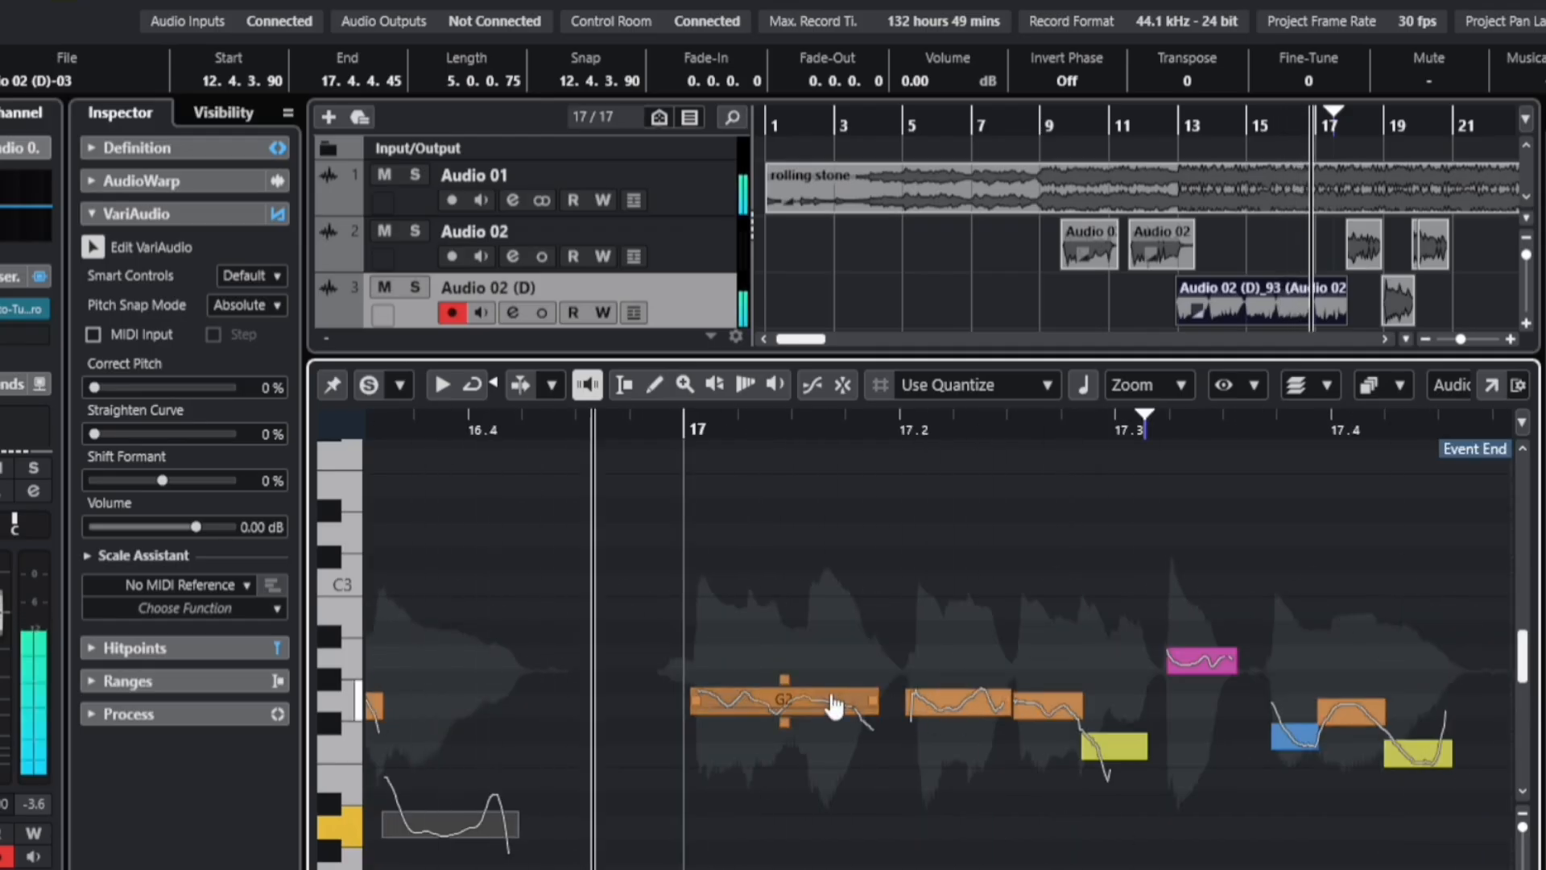
Step: Correct the first orange segment of bar 17 to its exact pitch and set its Straighten Curve to 38%
{"action": "left_click", "coordinate": [789, 708]}
{"action": "key", "text": "space"}
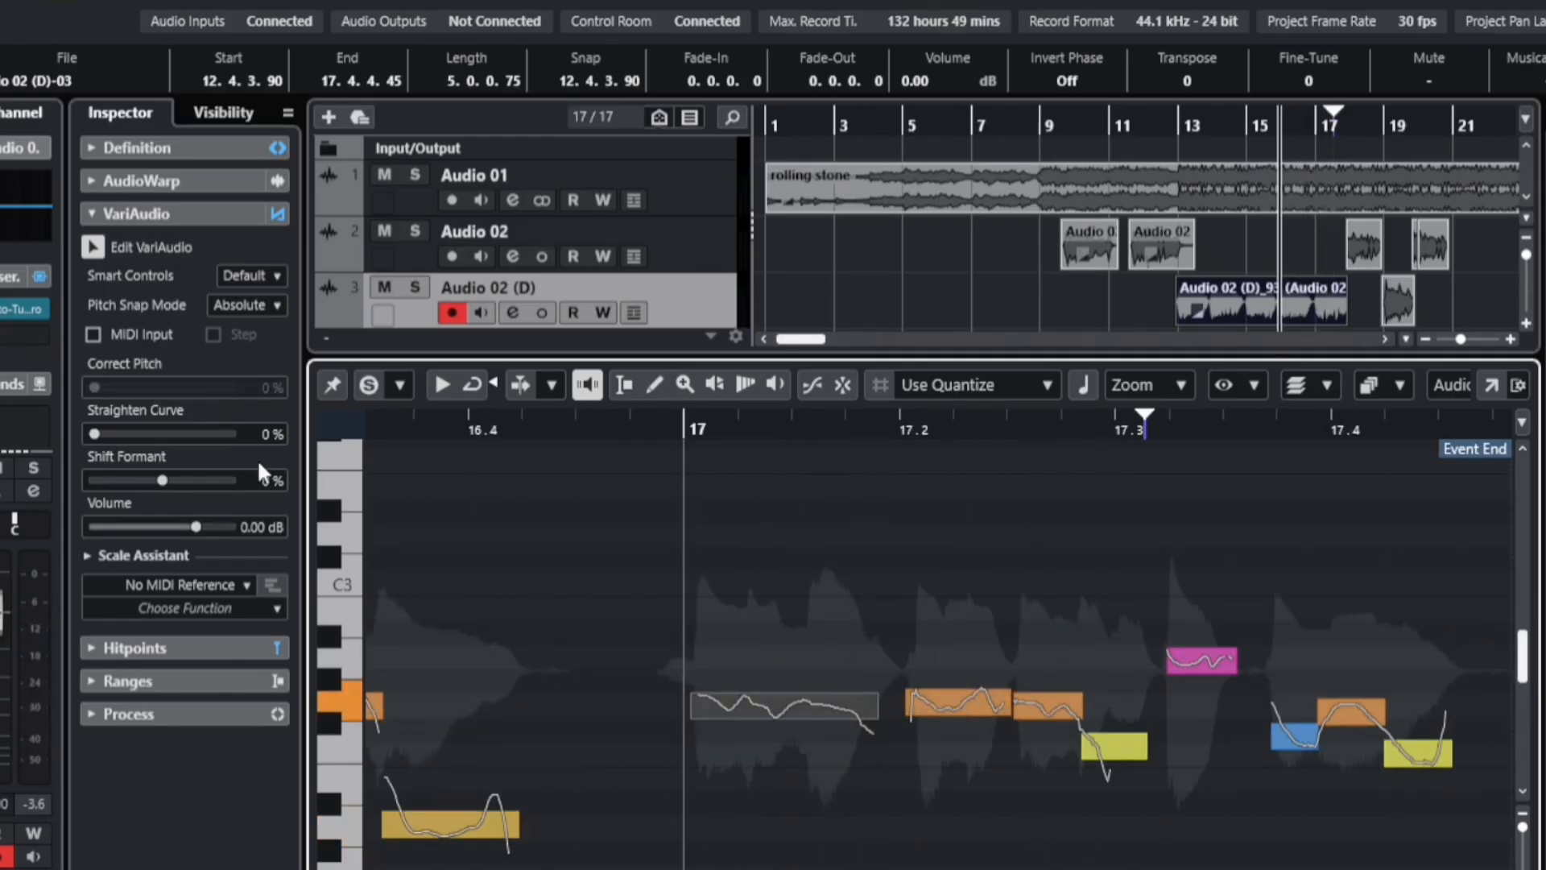
{"action": "key", "text": "space"}
{"action": "left_click_drag", "start_coordinate": [95, 434], "coordinate": [147, 437]}
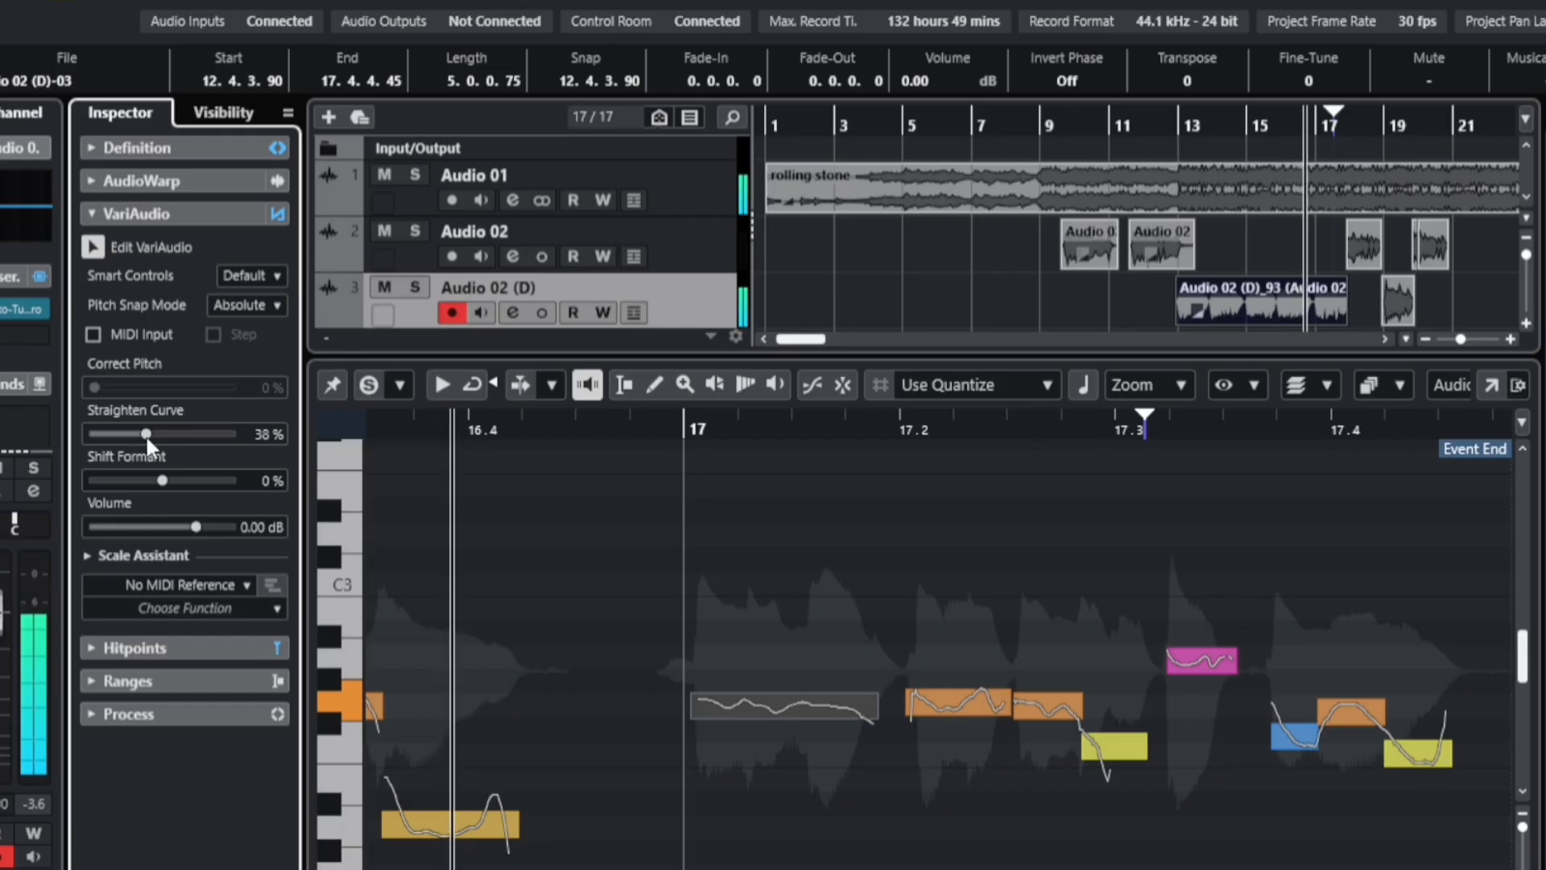
Step: Open the Audio 02 event around bar 18 to inspect its segment after 18.3, and open the Audio 02 (D) event at bar 19
{"action": "left_click", "coordinate": [771, 553]}
{"action": "key", "text": "Return"}
{"action": "double_click", "coordinate": [1364, 244]}
{"action": "left_click", "coordinate": [1052, 673]}
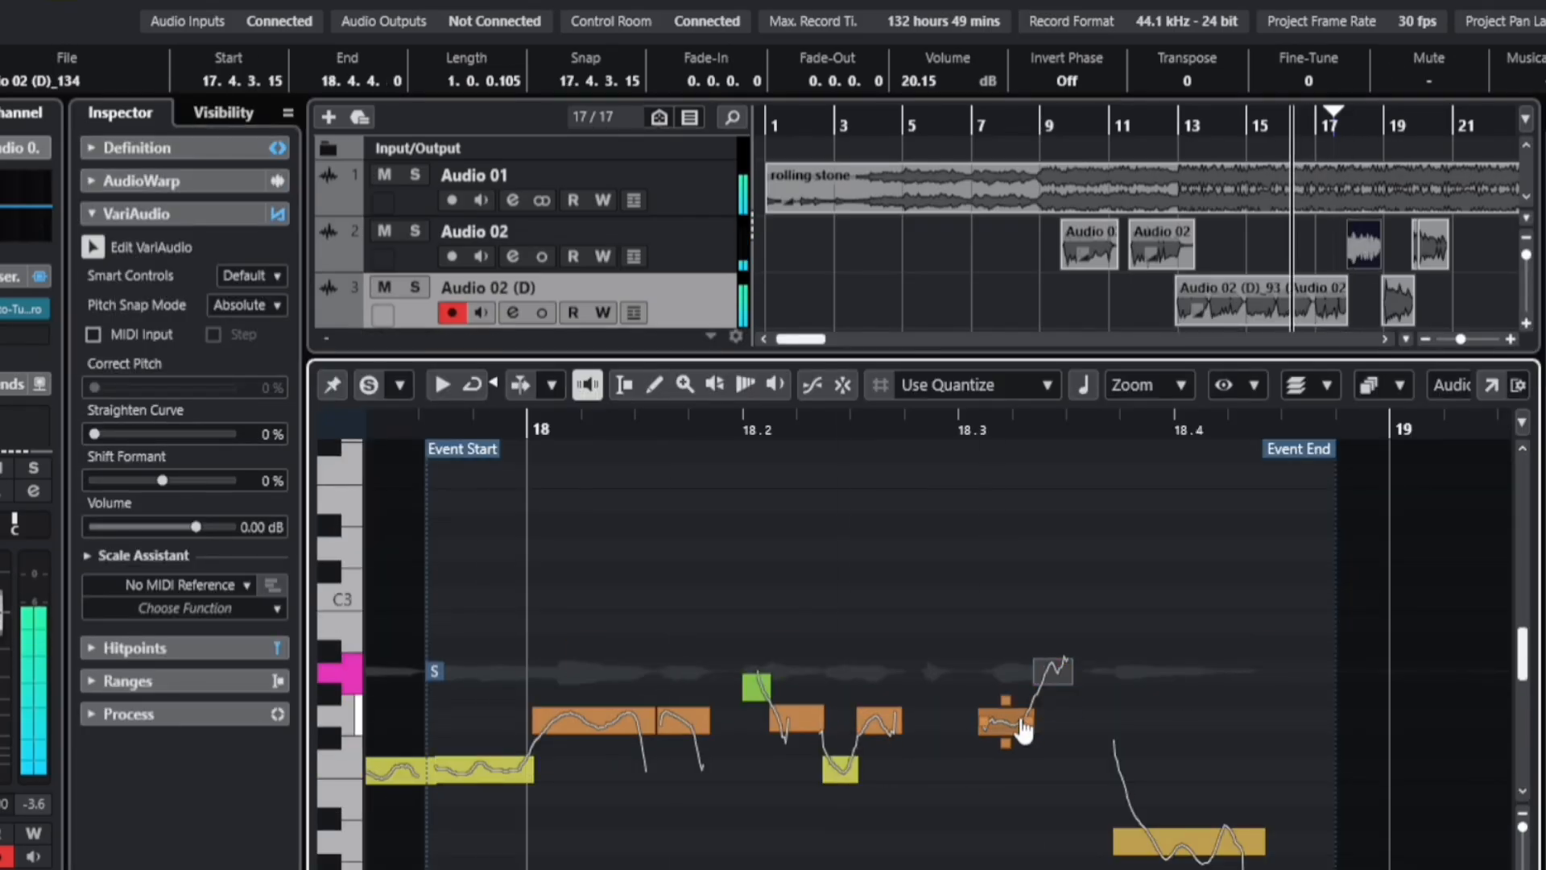
{"action": "double_click", "coordinate": [1394, 300]}
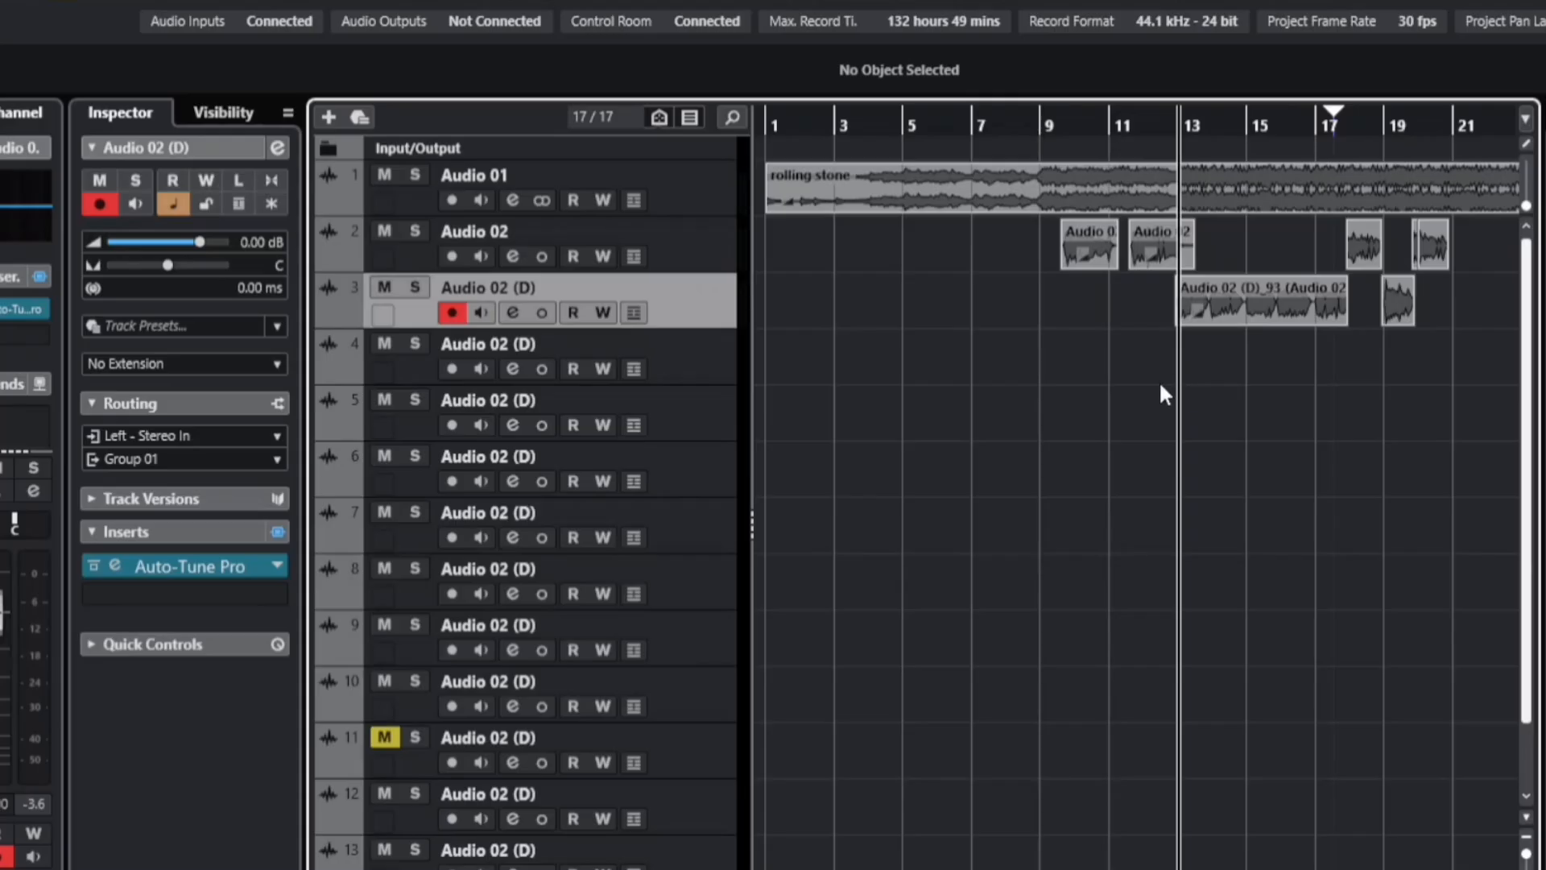
Step: Play the tuned Audio 02 (D) phrase in the arrangement, then select its event and clear the selection
{"action": "key", "text": "space"}
{"action": "left_click", "coordinate": [1258, 288]}
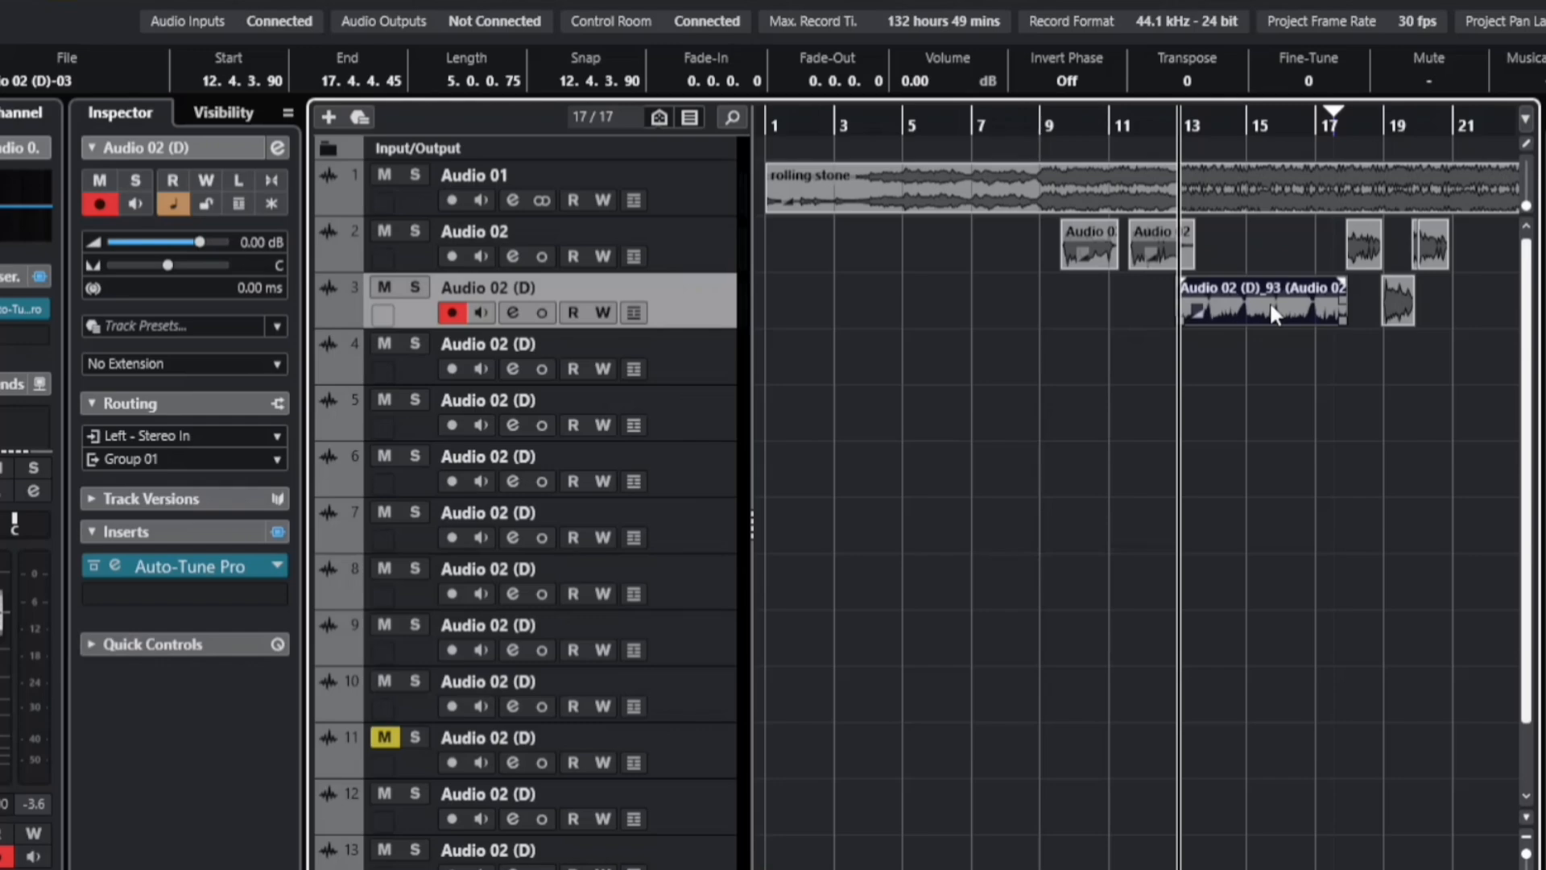
{"action": "left_click", "coordinate": [1280, 360]}
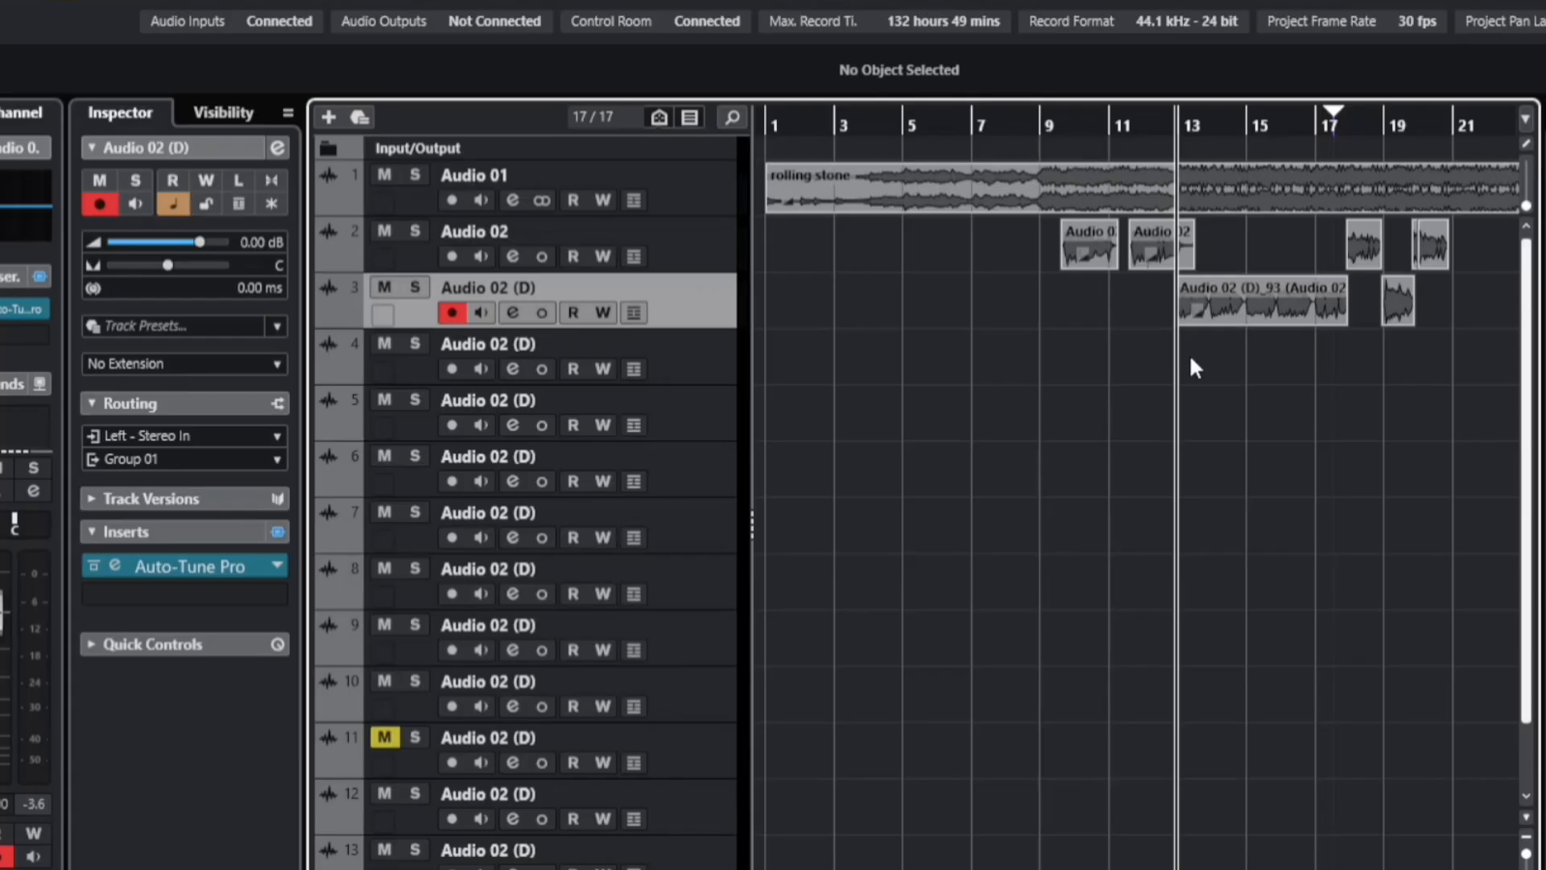
Step: Play the vocals from bar 13 and lower the volume of the track 4 event near bar 14 to -5.5 dB
{"action": "key", "text": "space"}
{"action": "left_click", "coordinate": [1261, 441]}
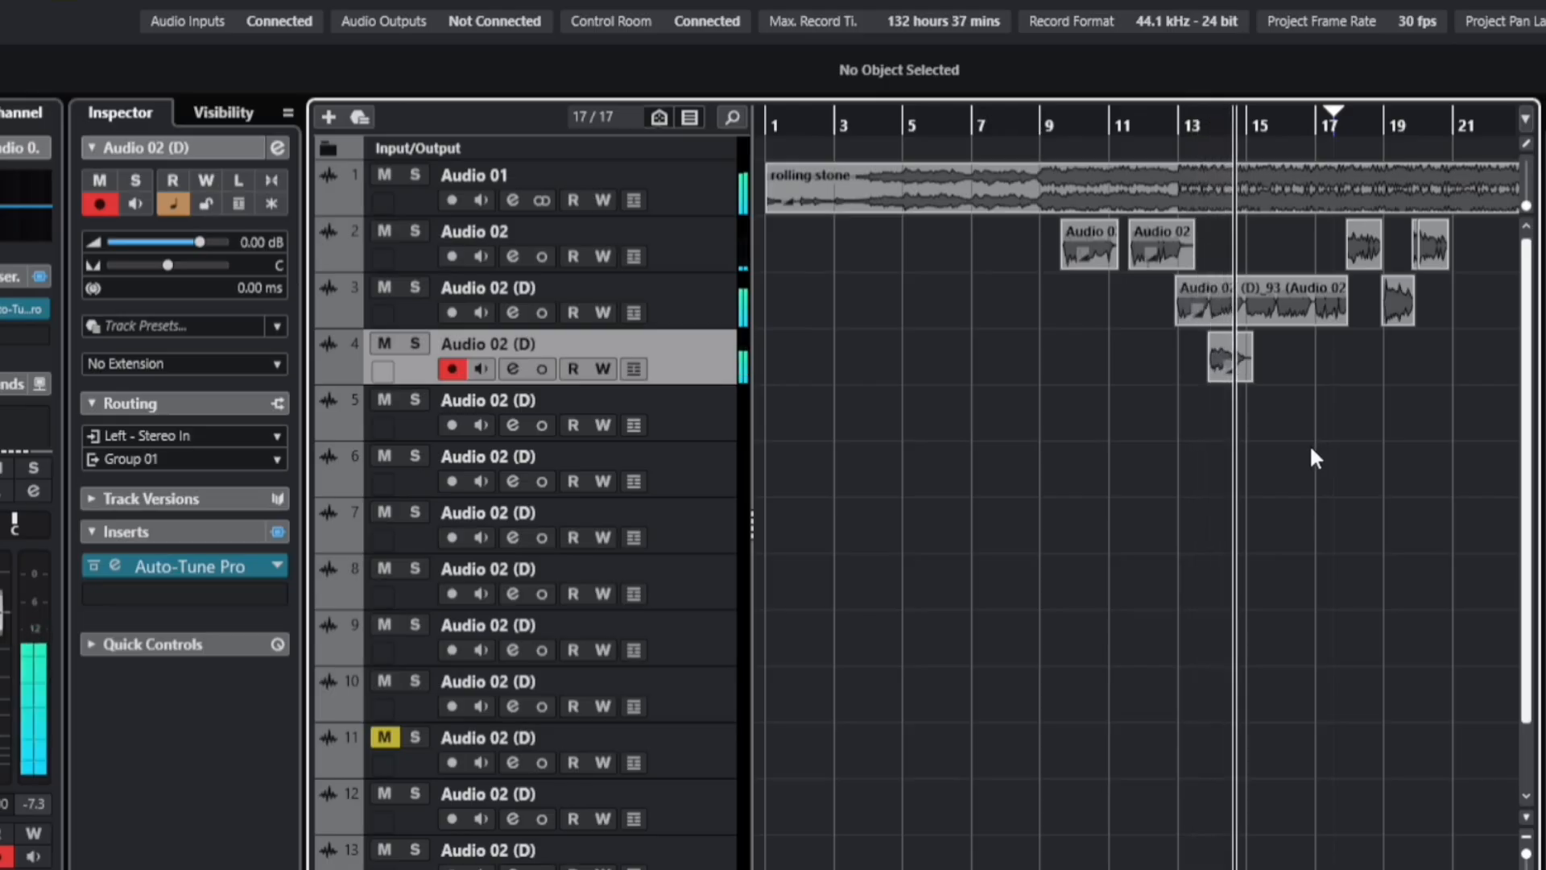
{"action": "key", "text": "space"}
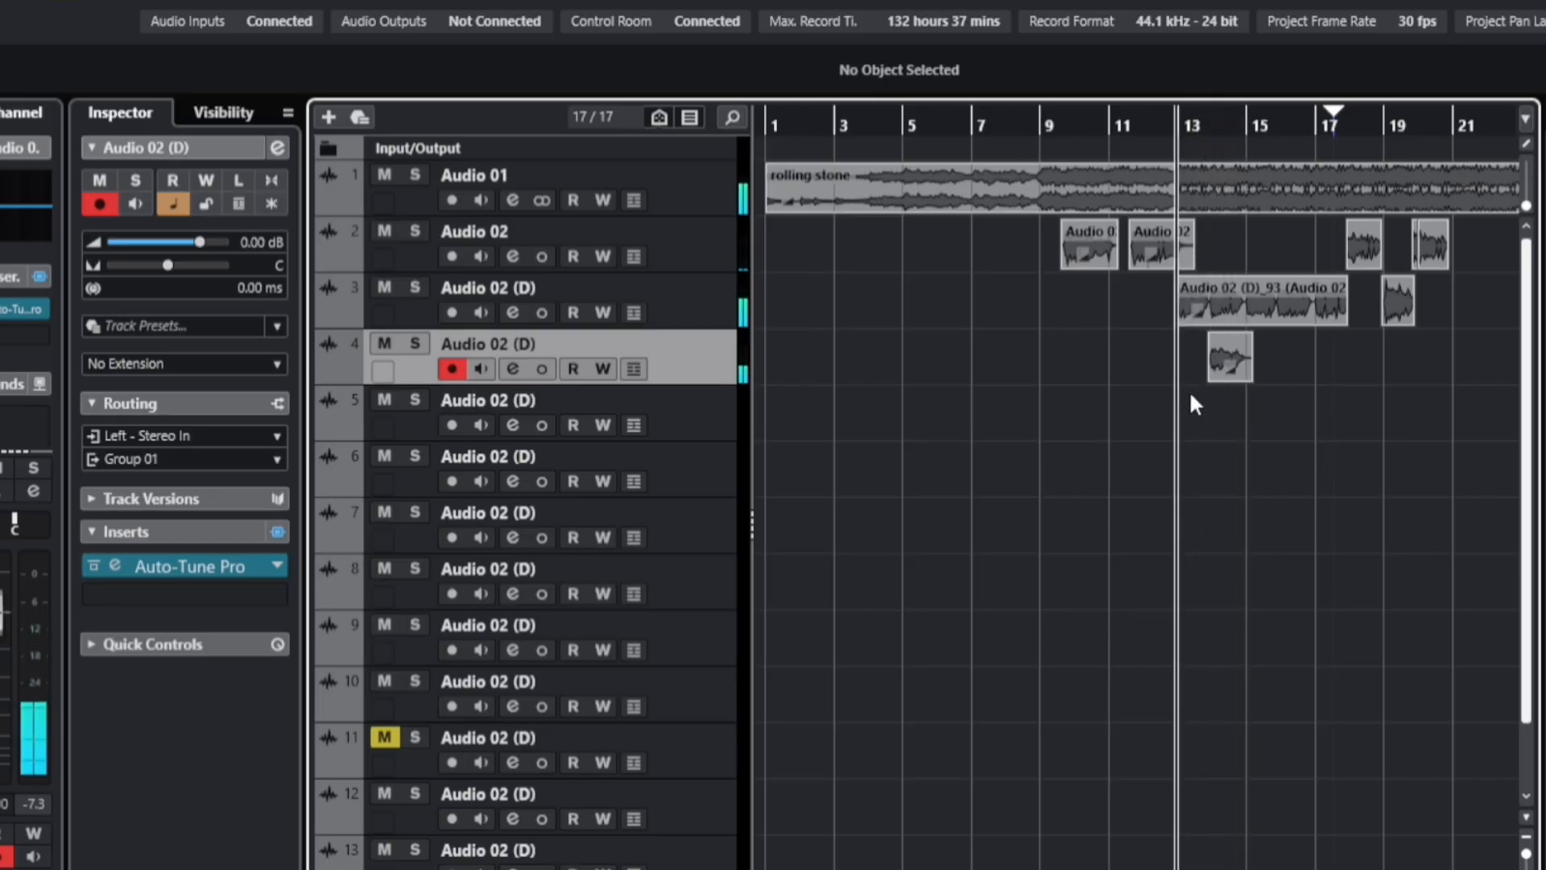
{"action": "left_click_drag", "start_coordinate": [1225, 370], "coordinate": [1221, 359]}
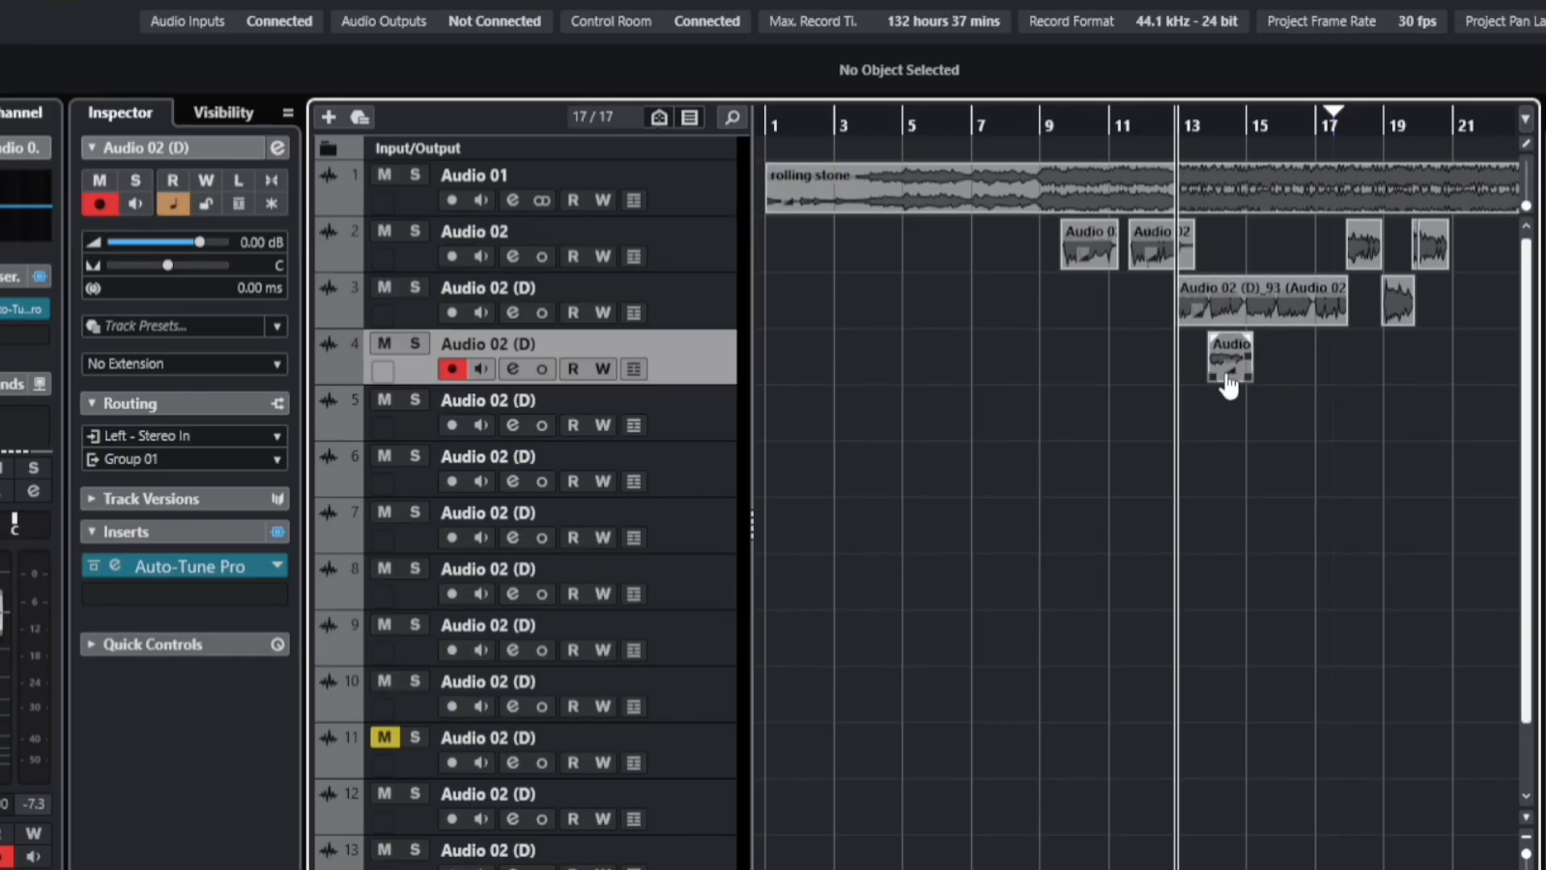
Step: Split the Audio 02 (D)_93 event on track 3 at 13.4.3.0 and 14.4.4.0 to isolate the phrase around bar 14
{"action": "scroll", "coordinate": [1230, 331], "scroll_direction": "up", "scroll_amount": 6}
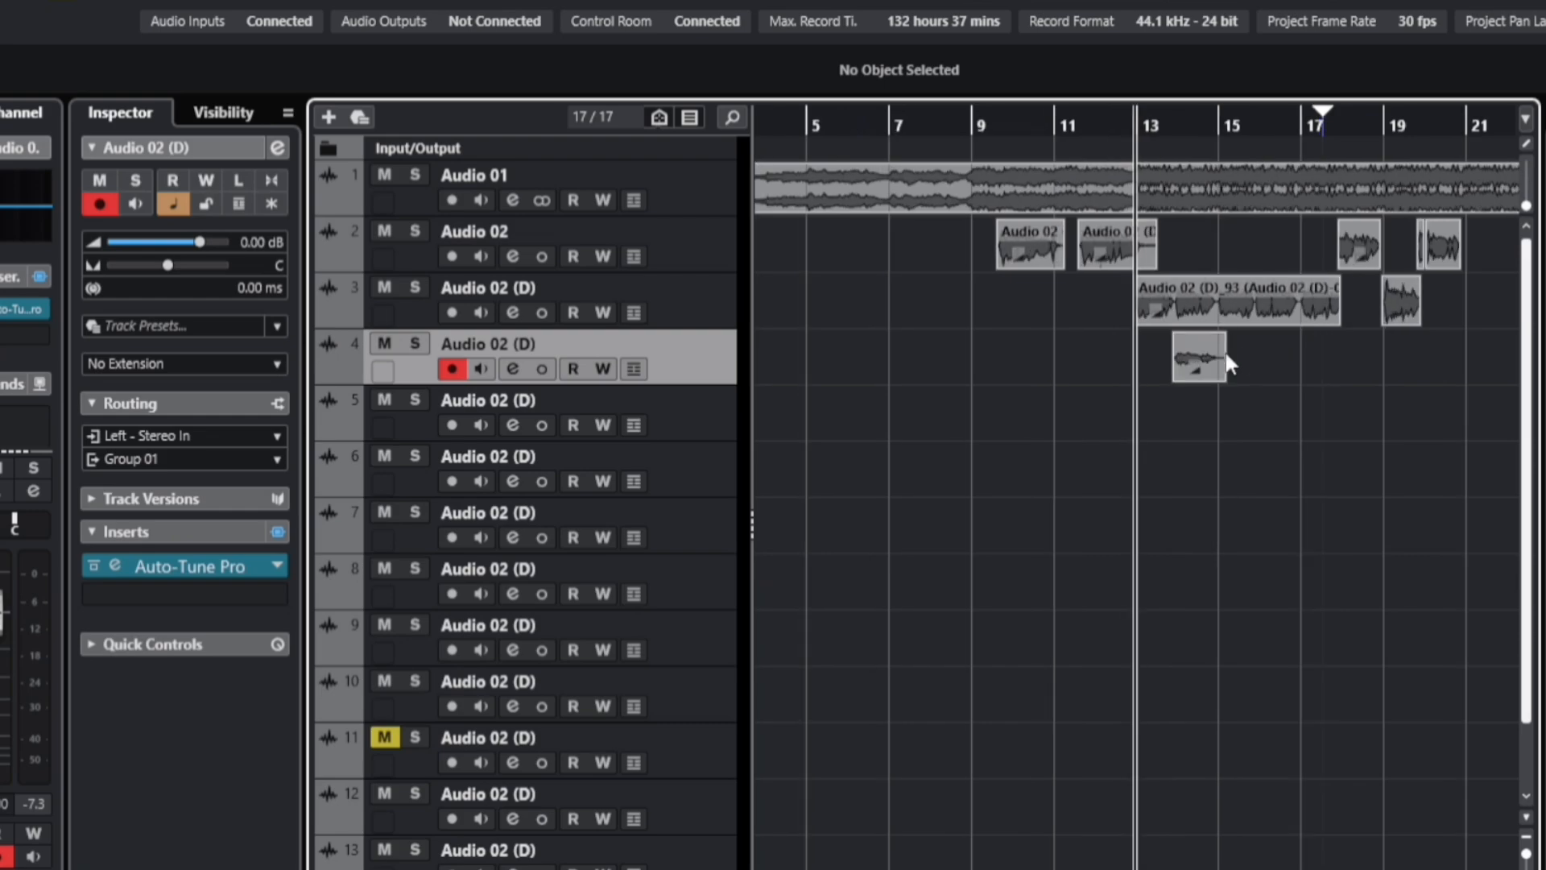
{"action": "scroll", "coordinate": [1386, 294], "scroll_direction": "up", "scroll_amount": 2}
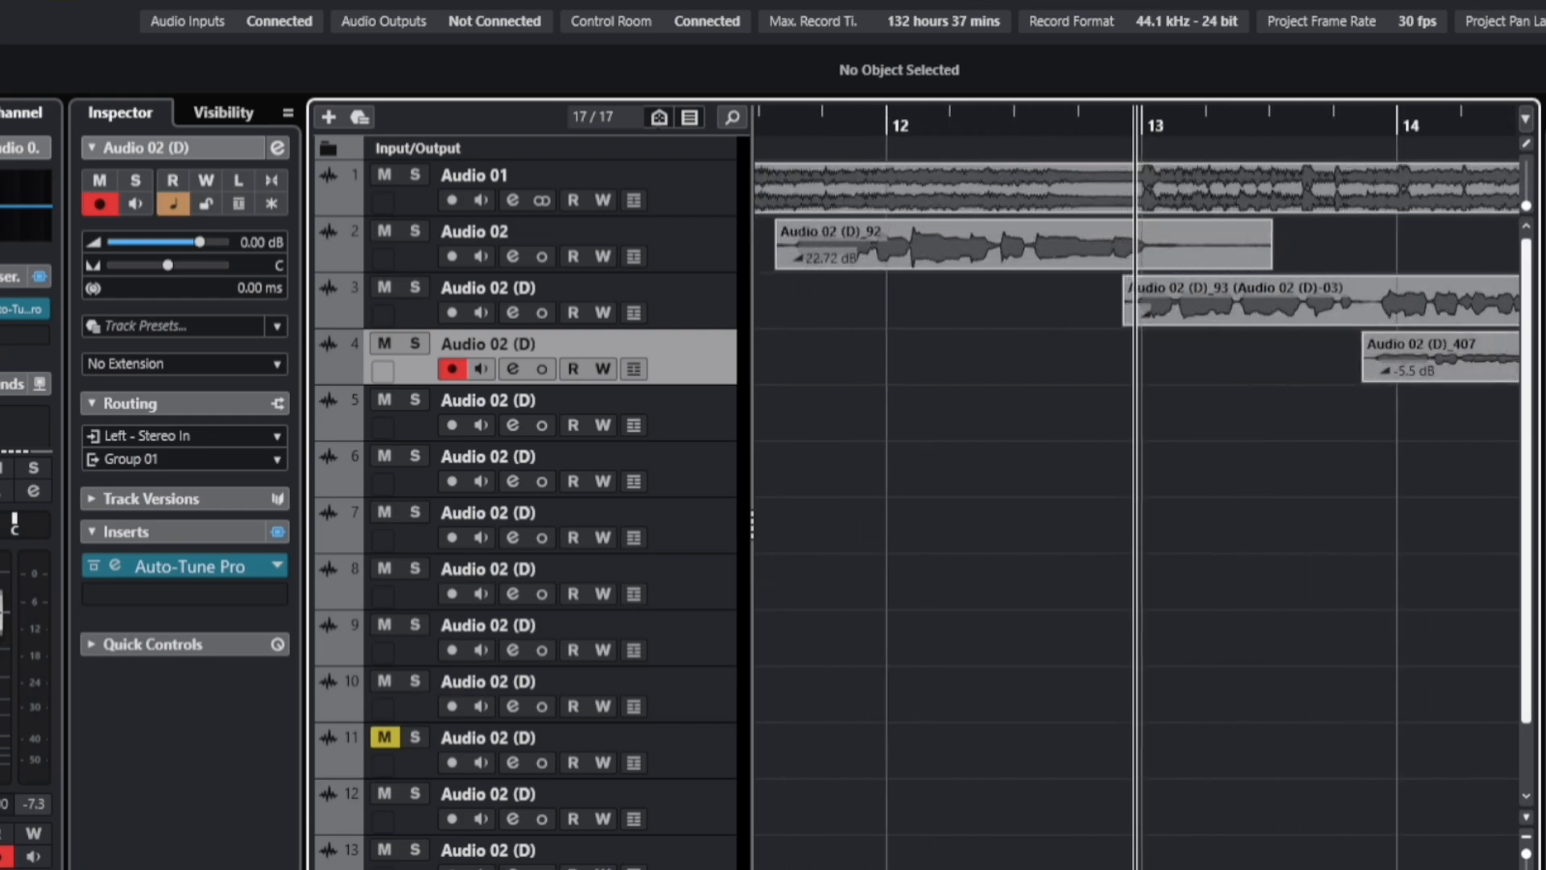
{"action": "scroll", "coordinate": [1137, 515], "scroll_direction": "right", "scroll_amount": 10}
{"action": "scroll", "coordinate": [1137, 516], "scroll_direction": "left", "scroll_amount": 10}
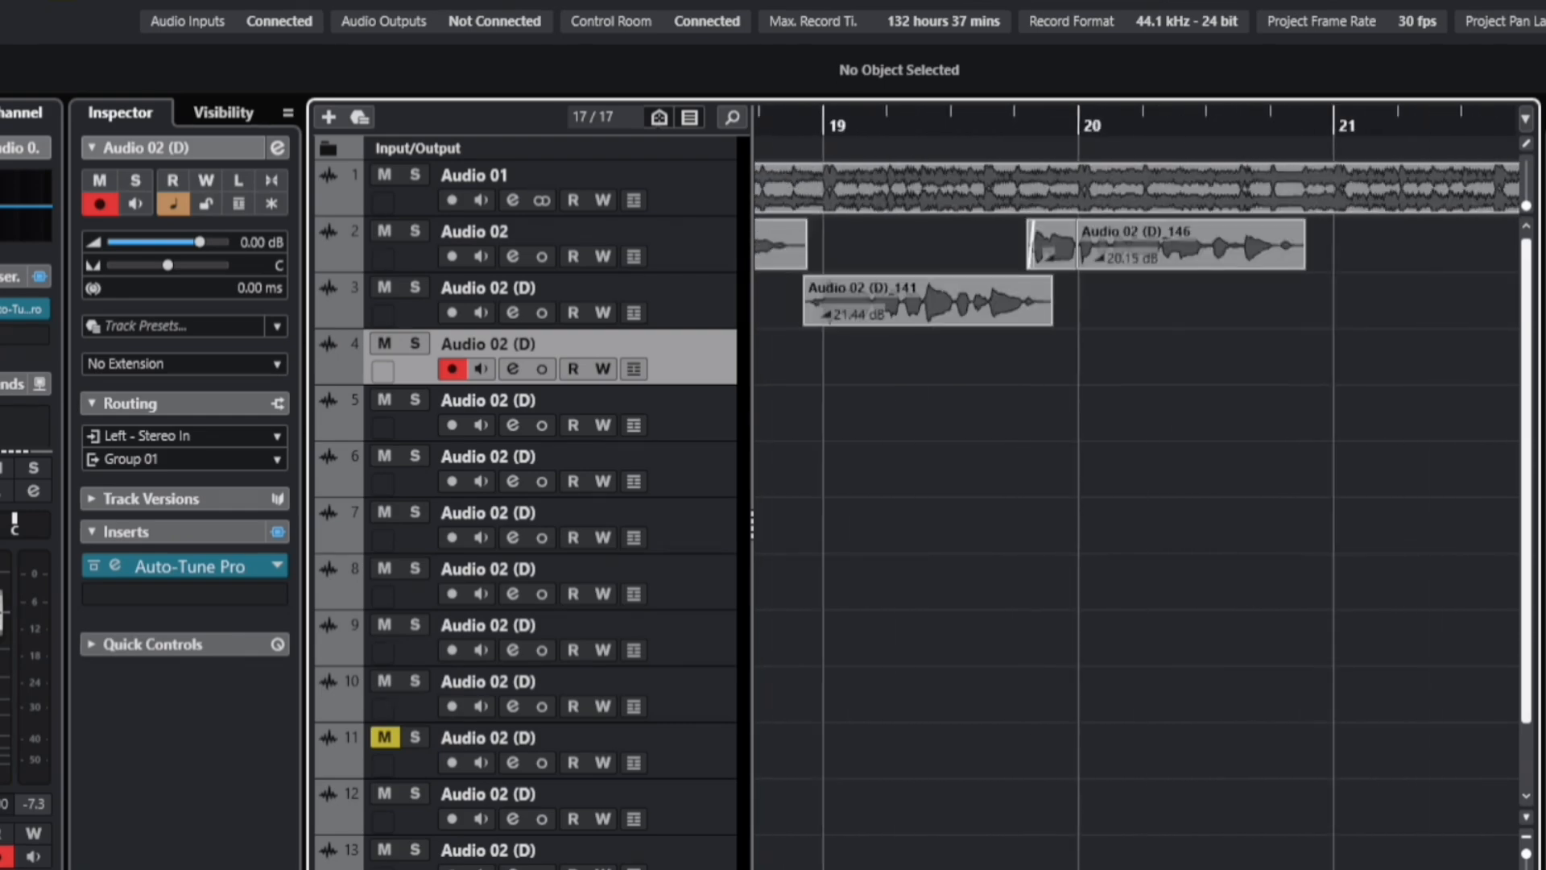
{"action": "scroll", "coordinate": [1137, 515], "scroll_direction": "left", "scroll_amount": 2}
{"action": "scroll", "coordinate": [1137, 515], "scroll_direction": "right", "scroll_amount": 2}
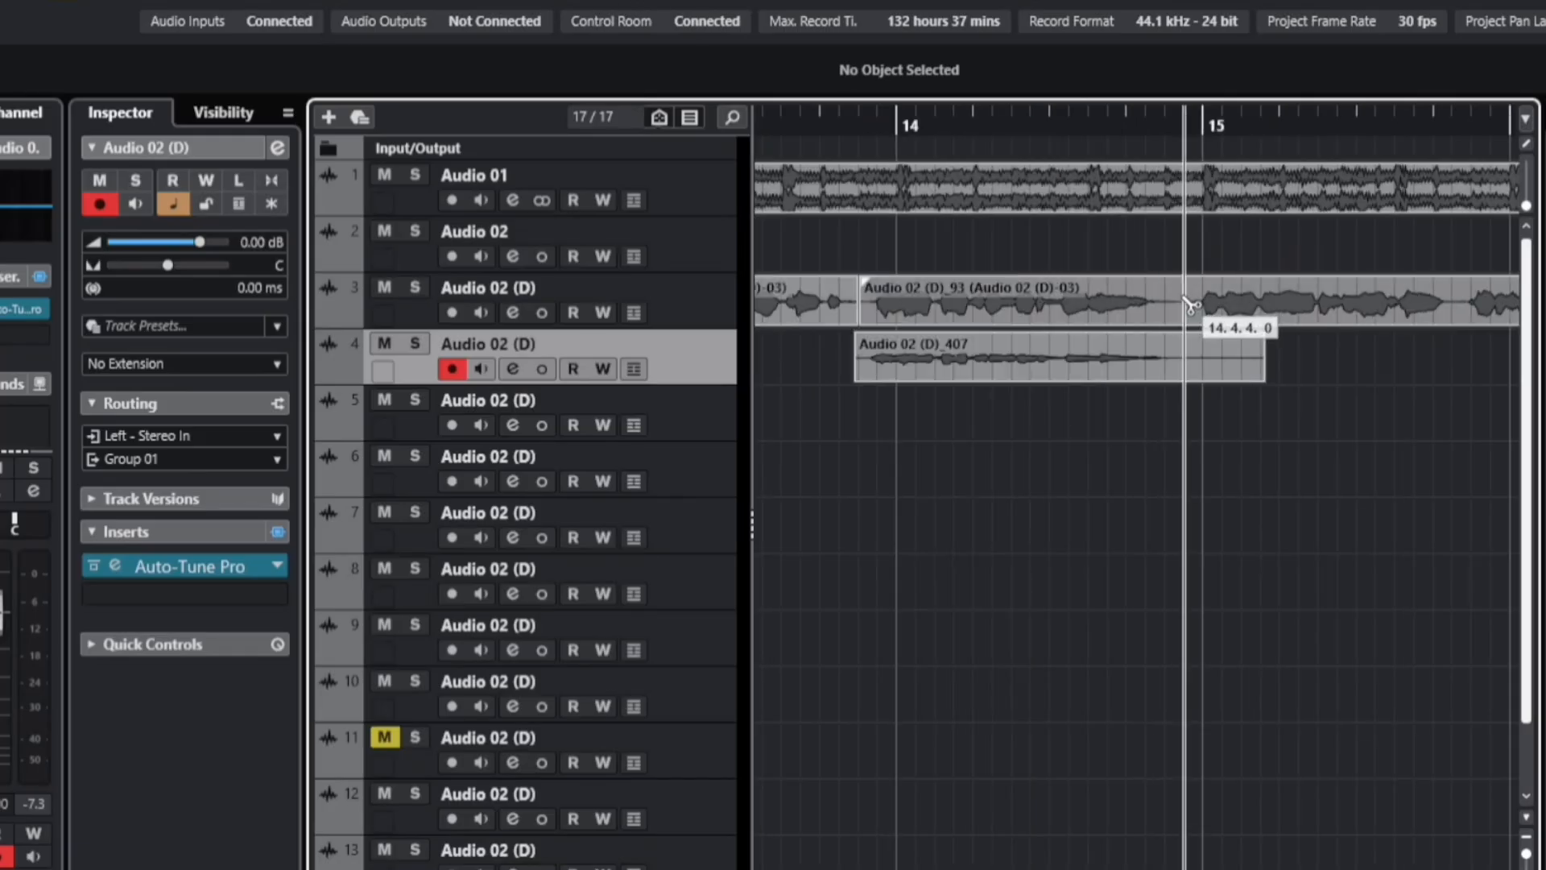
{"action": "left_click", "coordinate": [1190, 304]}
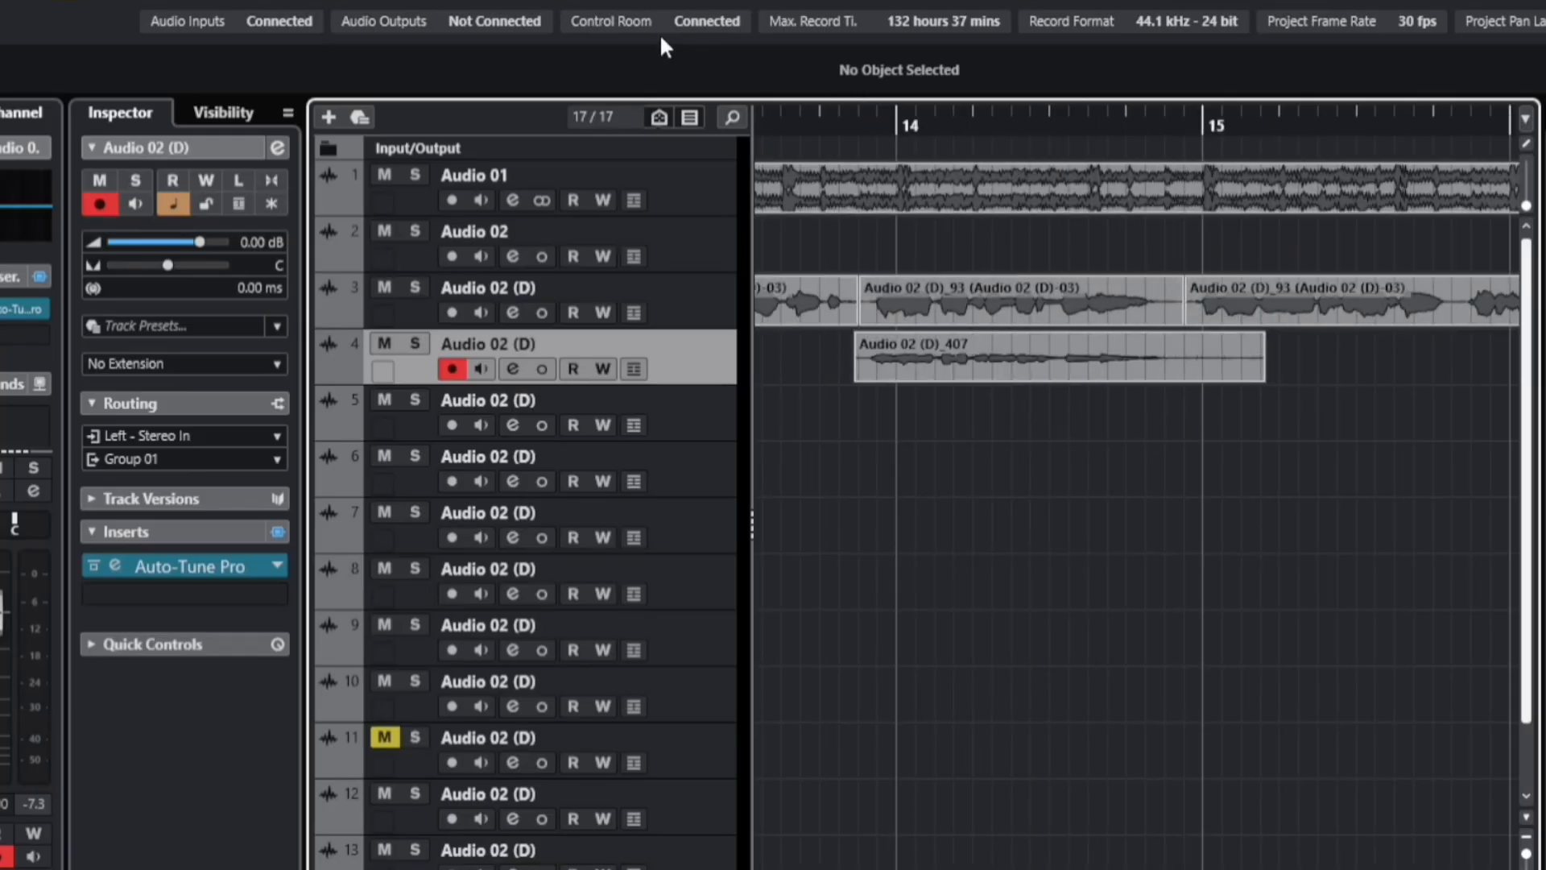
Step: Copy the isolated bar 14 phrase from track 3 to track 5 and bounce it, replacing the event
{"action": "left_click_drag", "start_coordinate": [1037, 320], "coordinate": [1038, 434]}
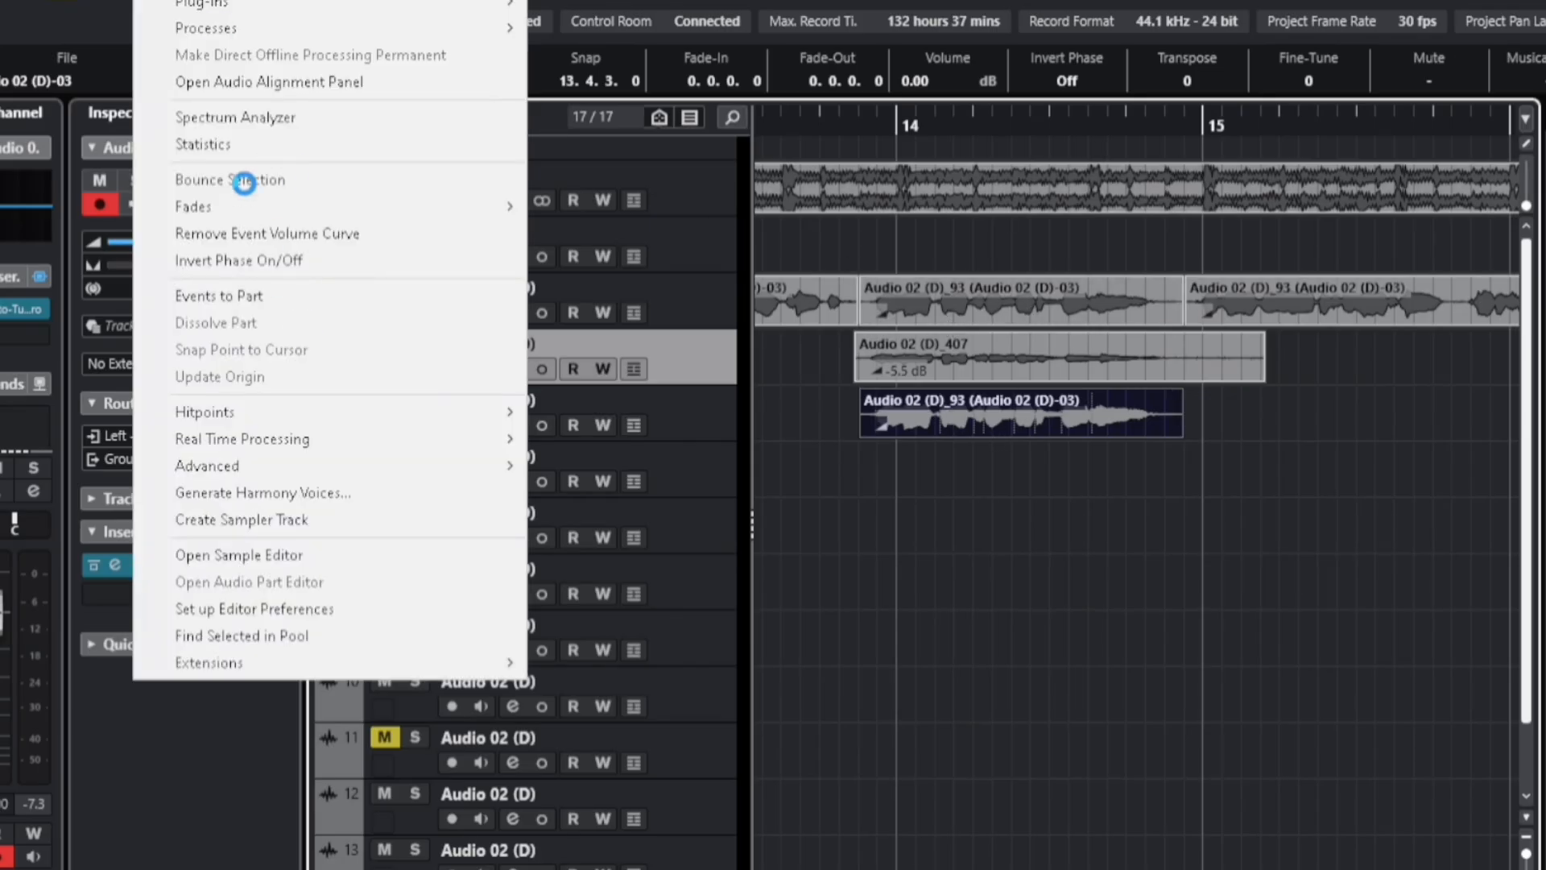
{"action": "left_click", "coordinate": [235, 176]}
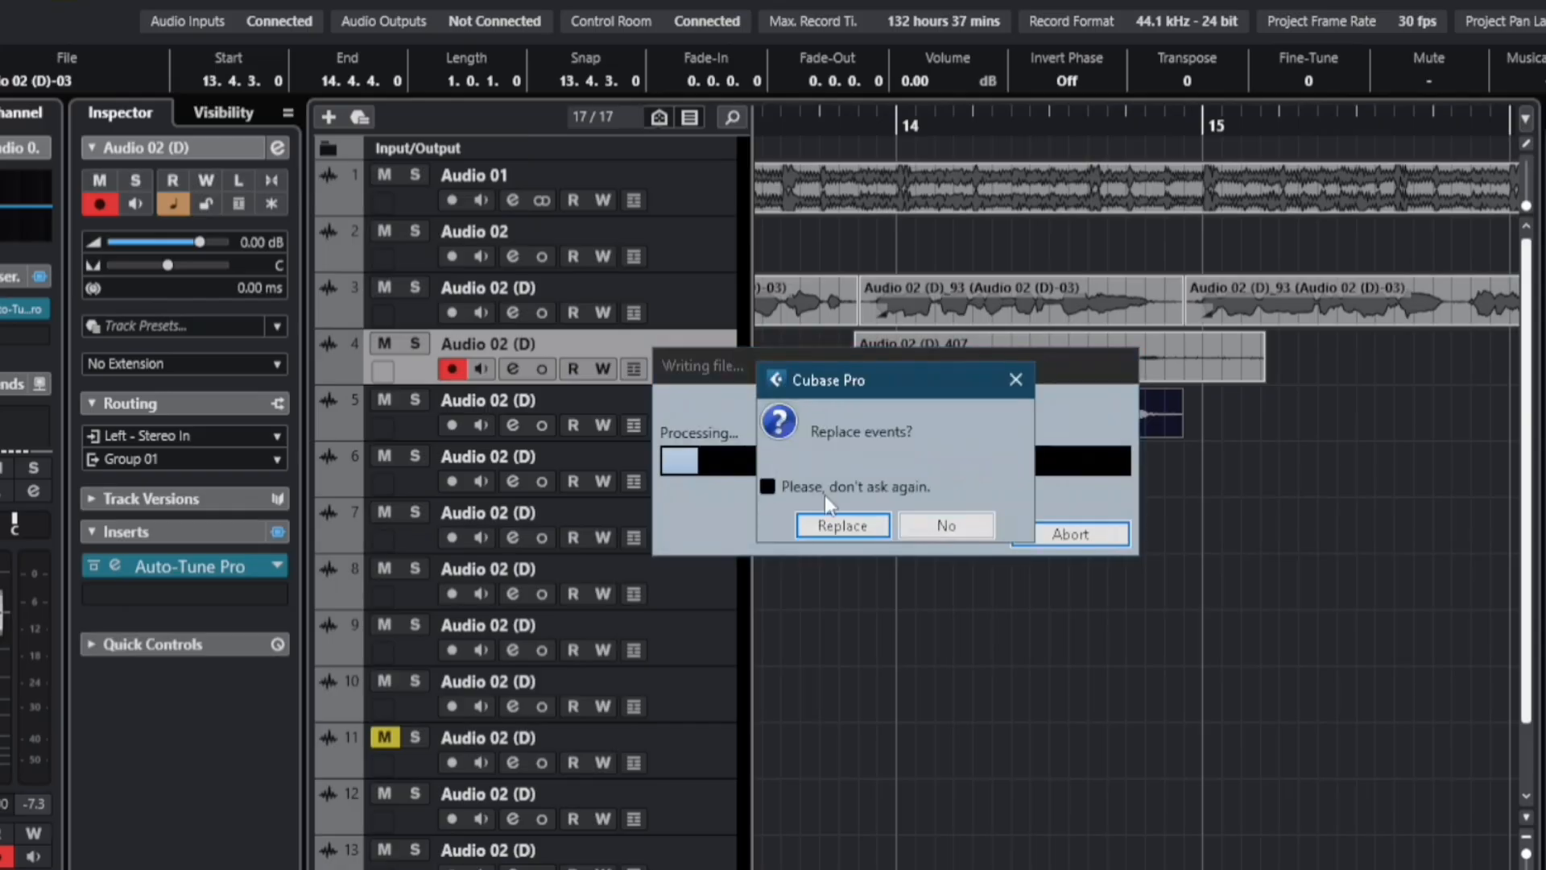
{"action": "left_click", "coordinate": [862, 522]}
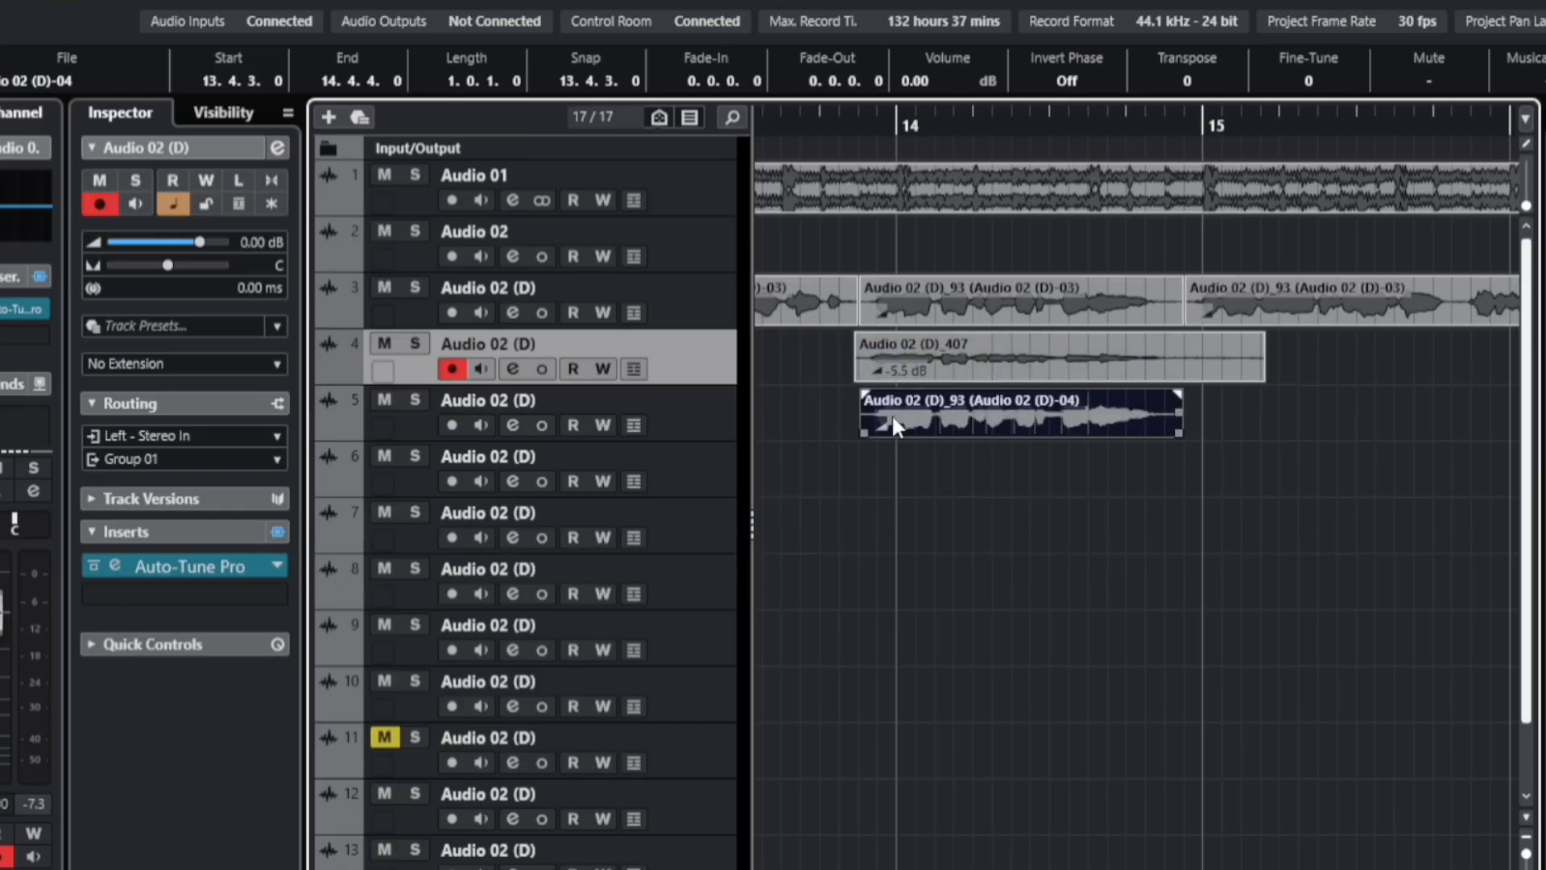
Step: Open the bounced track 5 event in the Sample Editor and enable VariAudio editing to analyze its pitch segments
{"action": "double_click", "coordinate": [937, 420]}
{"action": "scroll", "coordinate": [1159, 198], "scroll_direction": "down", "scroll_amount": 3}
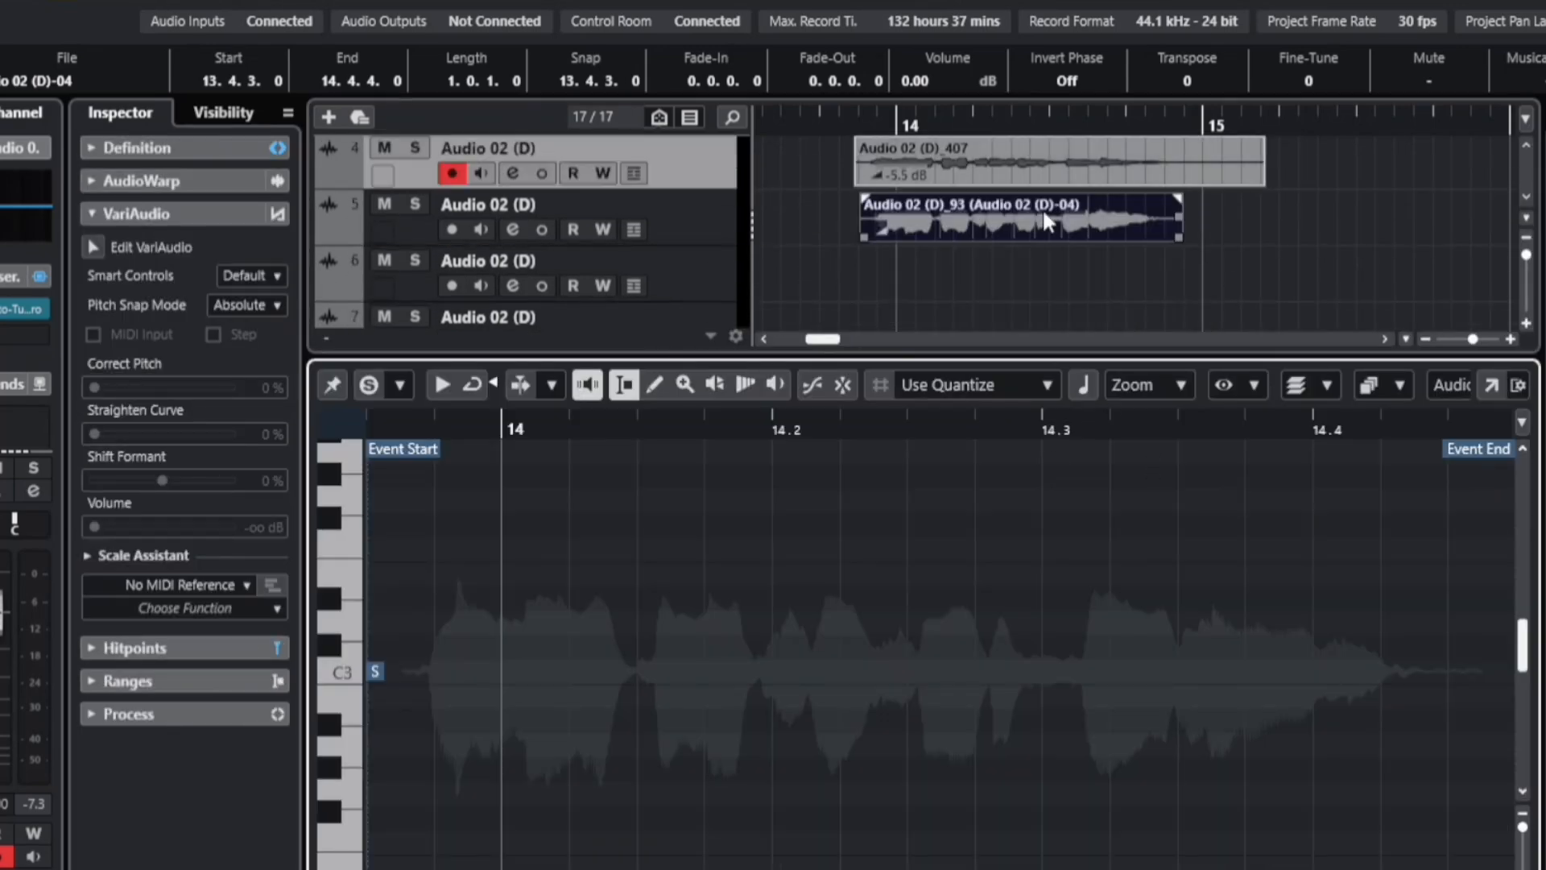
{"action": "left_click", "coordinate": [89, 244]}
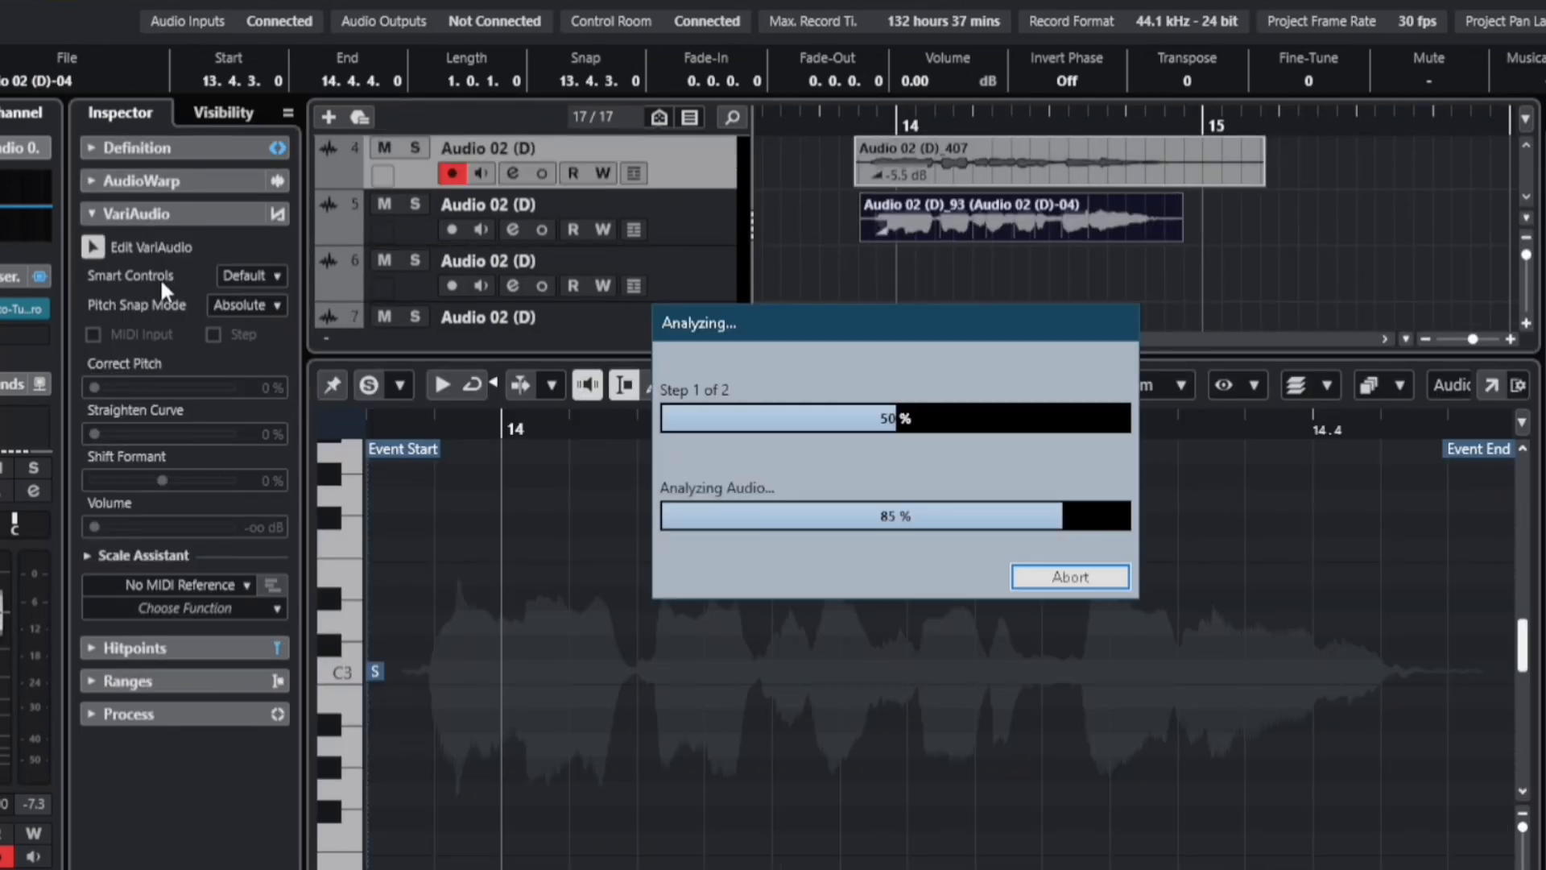
{"action": "scroll", "coordinate": [886, 725], "scroll_direction": "down", "scroll_amount": 2}
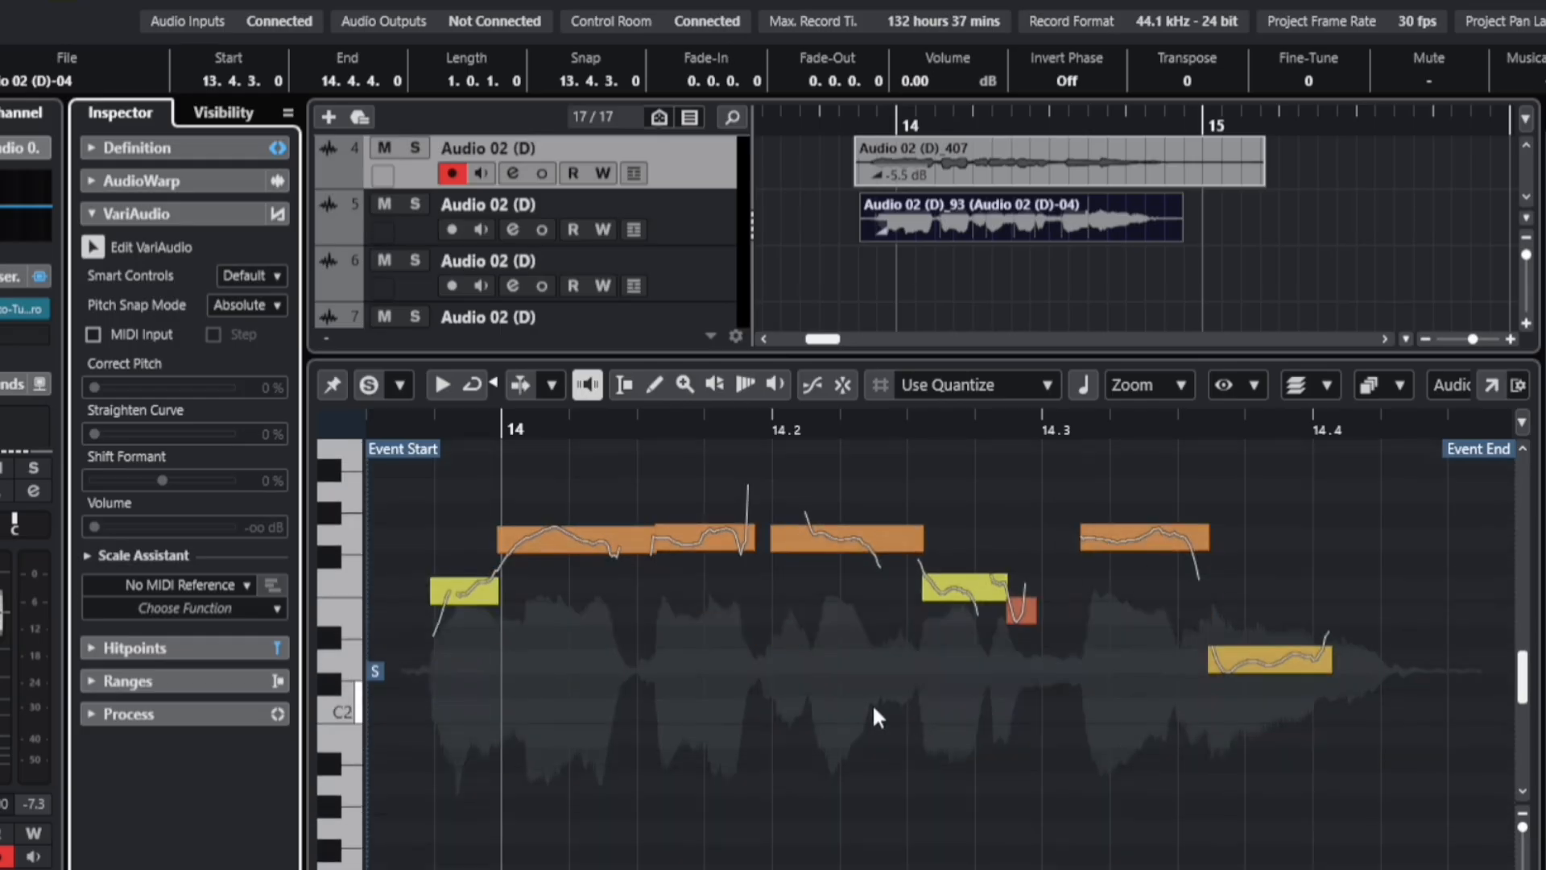
{"action": "scroll", "coordinate": [873, 717], "scroll_direction": "up", "scroll_amount": 2}
{"action": "scroll", "coordinate": [671, 273], "scroll_direction": "up", "scroll_amount": 1}
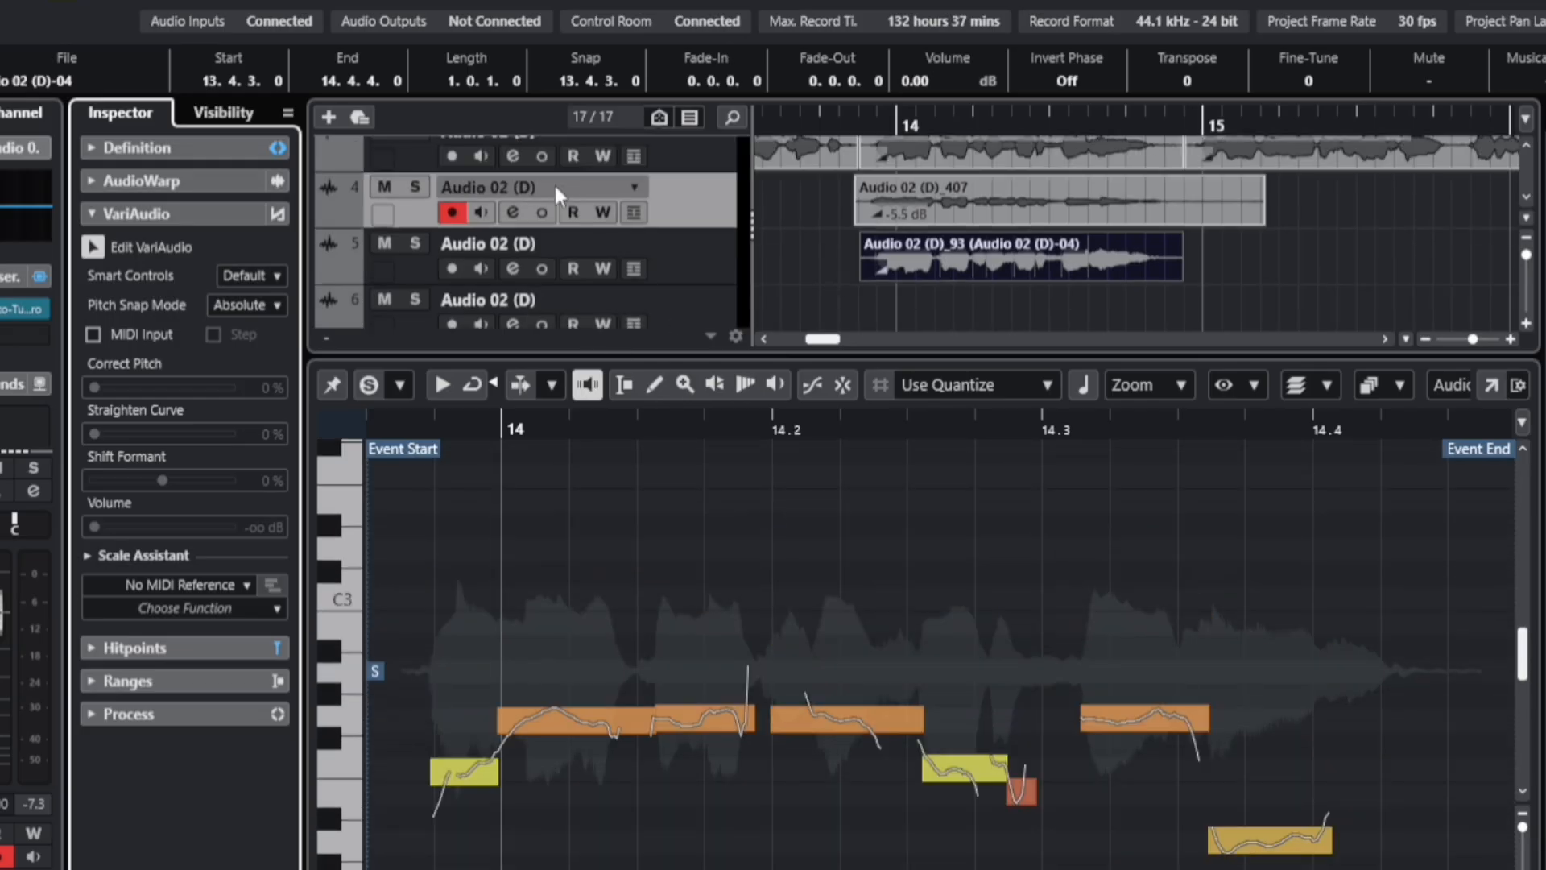
Step: Mute tracks 3 and 4 and lower the track 5 event's volume to -1.65 dB
{"action": "left_click", "coordinate": [380, 189]}
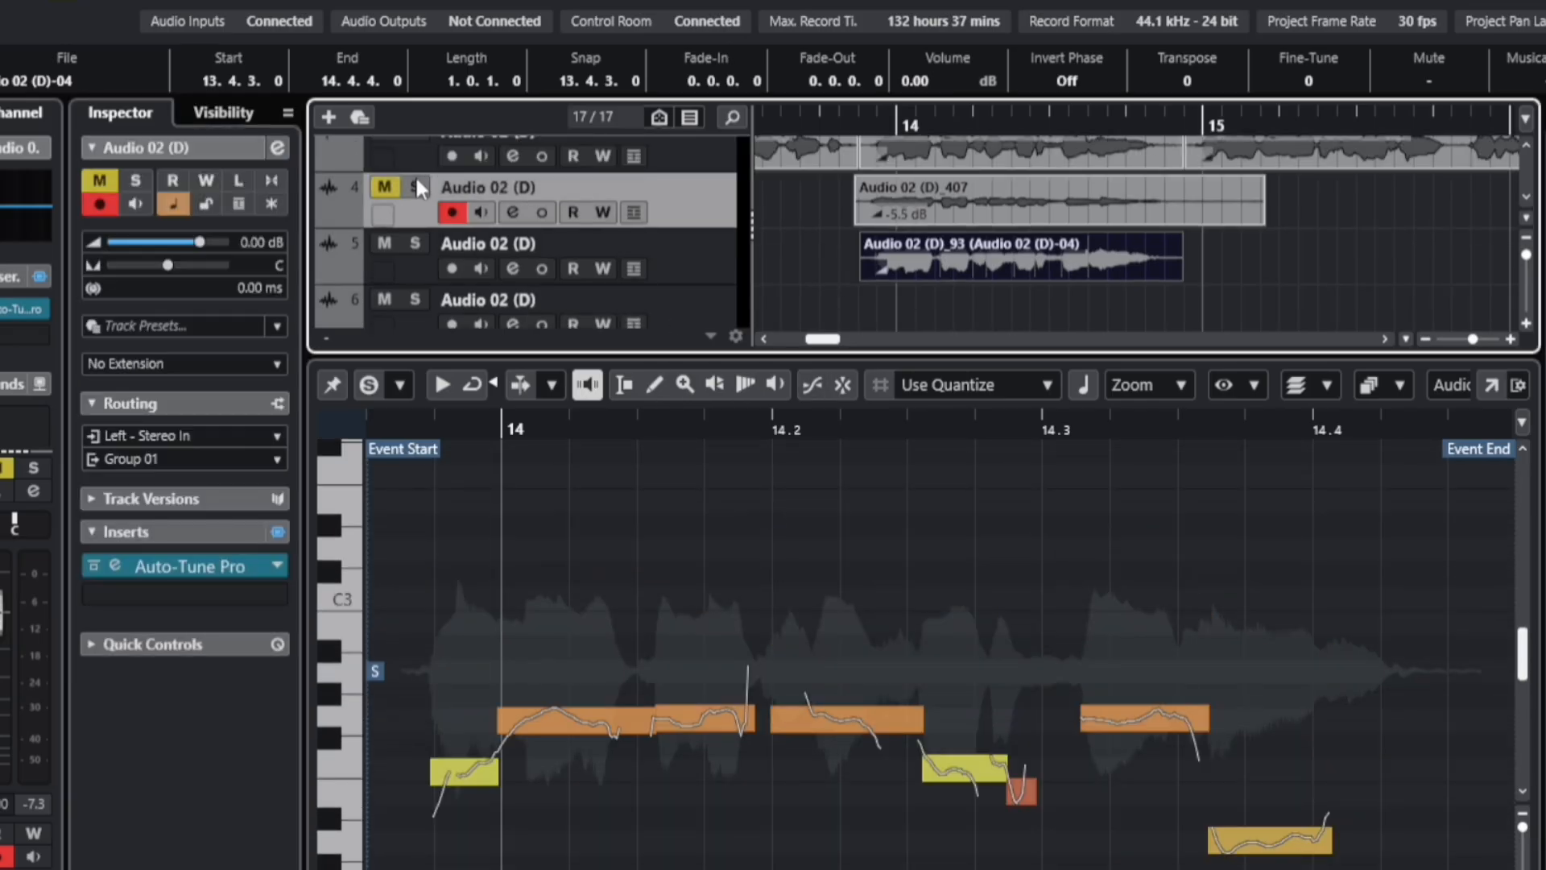
{"action": "scroll", "coordinate": [722, 325], "scroll_direction": "down", "scroll_amount": 2}
{"action": "scroll", "coordinate": [803, 297], "scroll_direction": "up", "scroll_amount": 3}
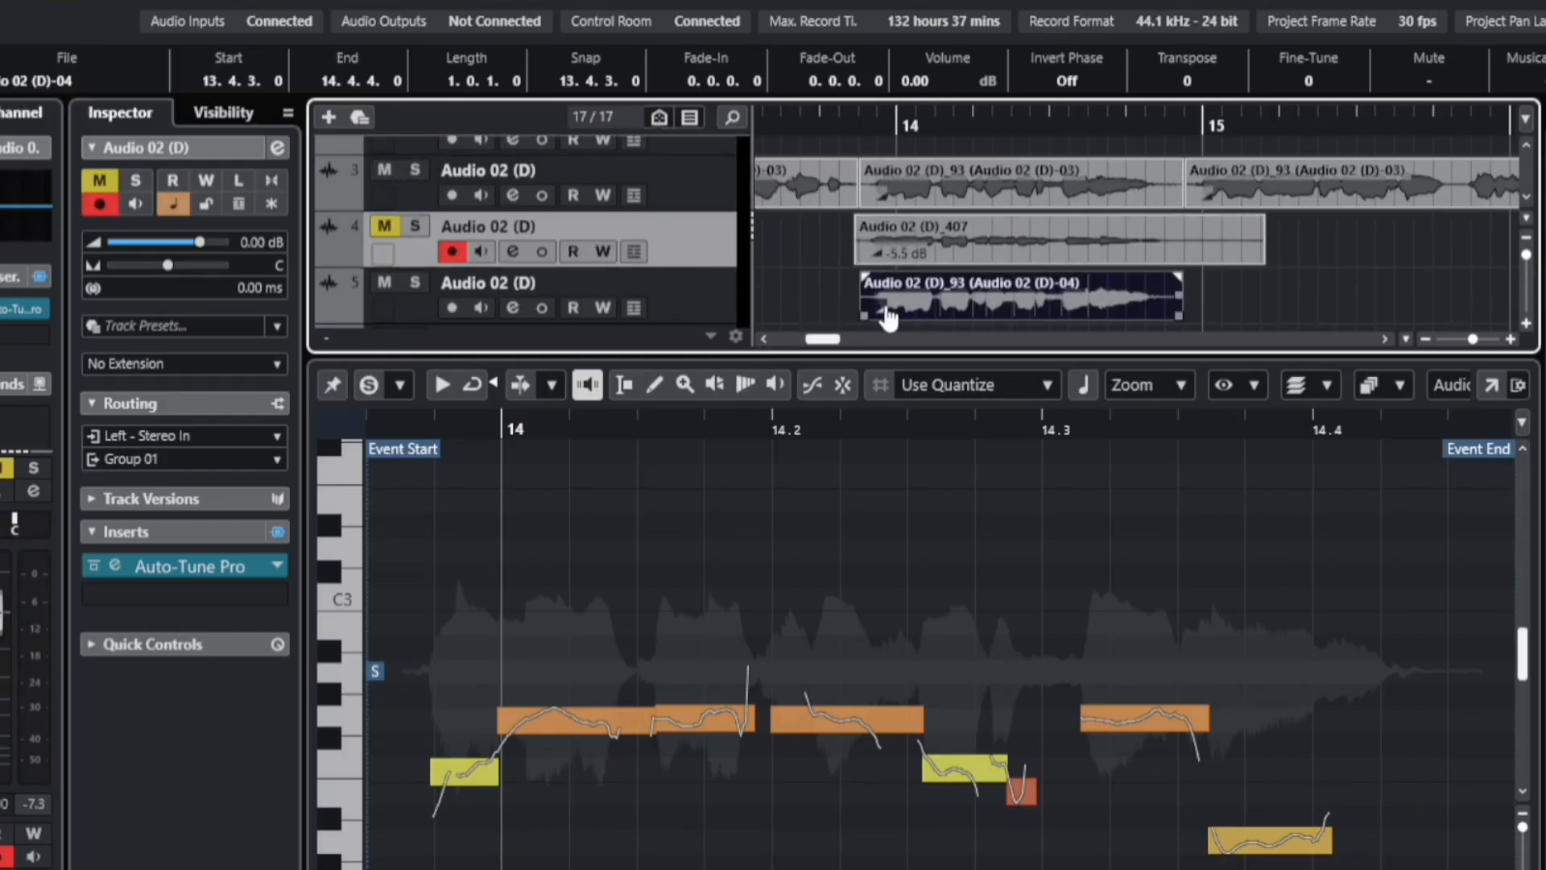
{"action": "mouse_move", "coordinate": [871, 290]}
{"action": "left_mouse_down"}
{"action": "mouse_move", "coordinate": [870, 310]}
{"action": "mouse_move", "coordinate": [872, 296]}
{"action": "left_mouse_up"}
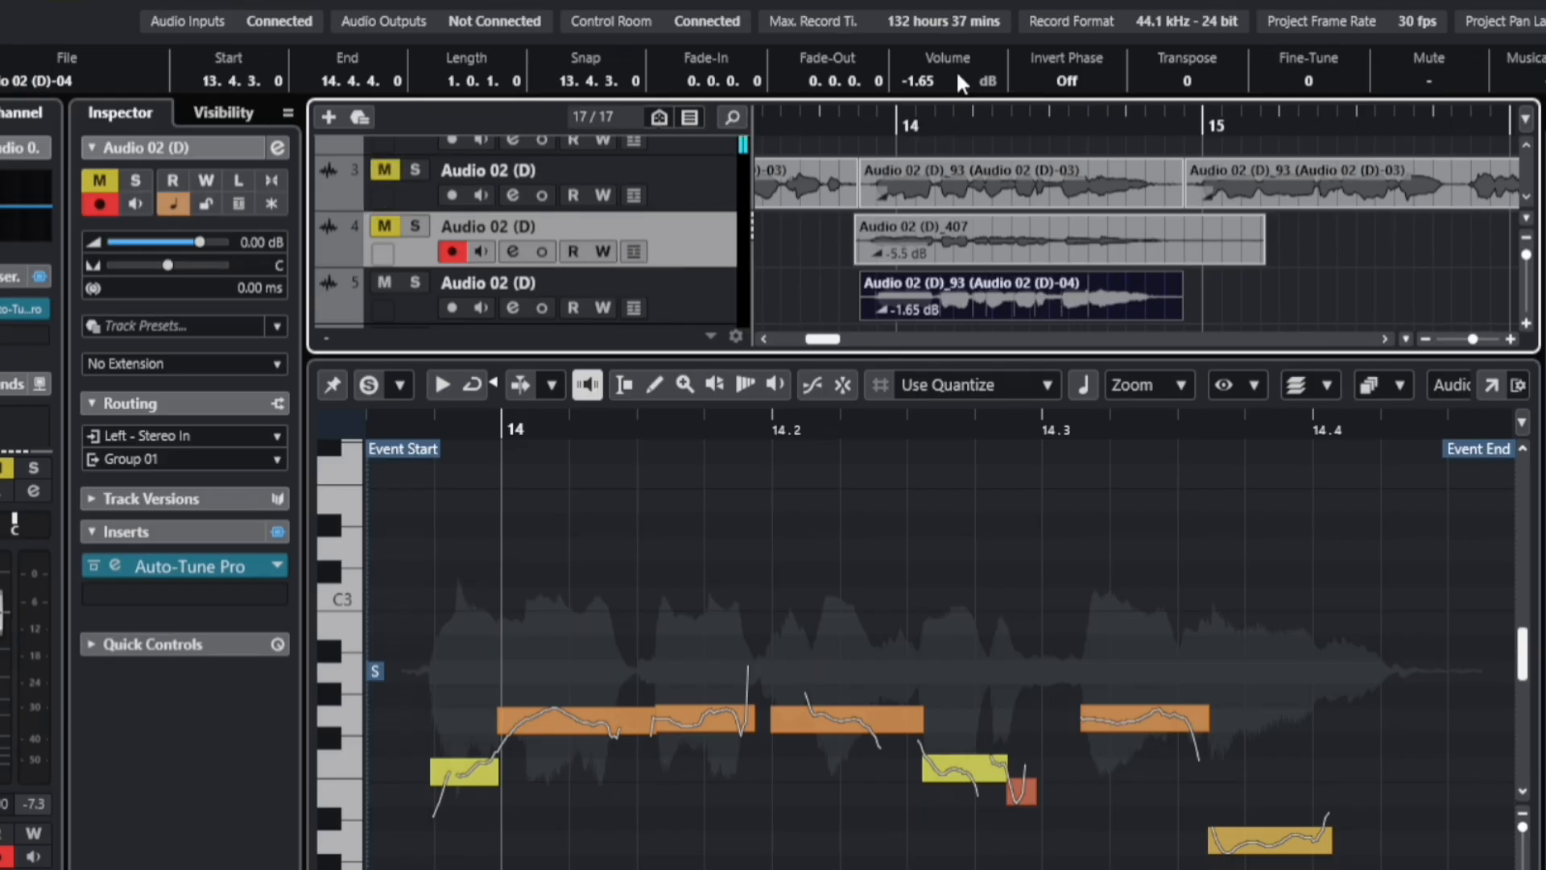
Step: Play the copied track 5 phrase from just before bar 14
{"action": "left_click", "coordinate": [818, 133]}
{"action": "key", "text": "space"}
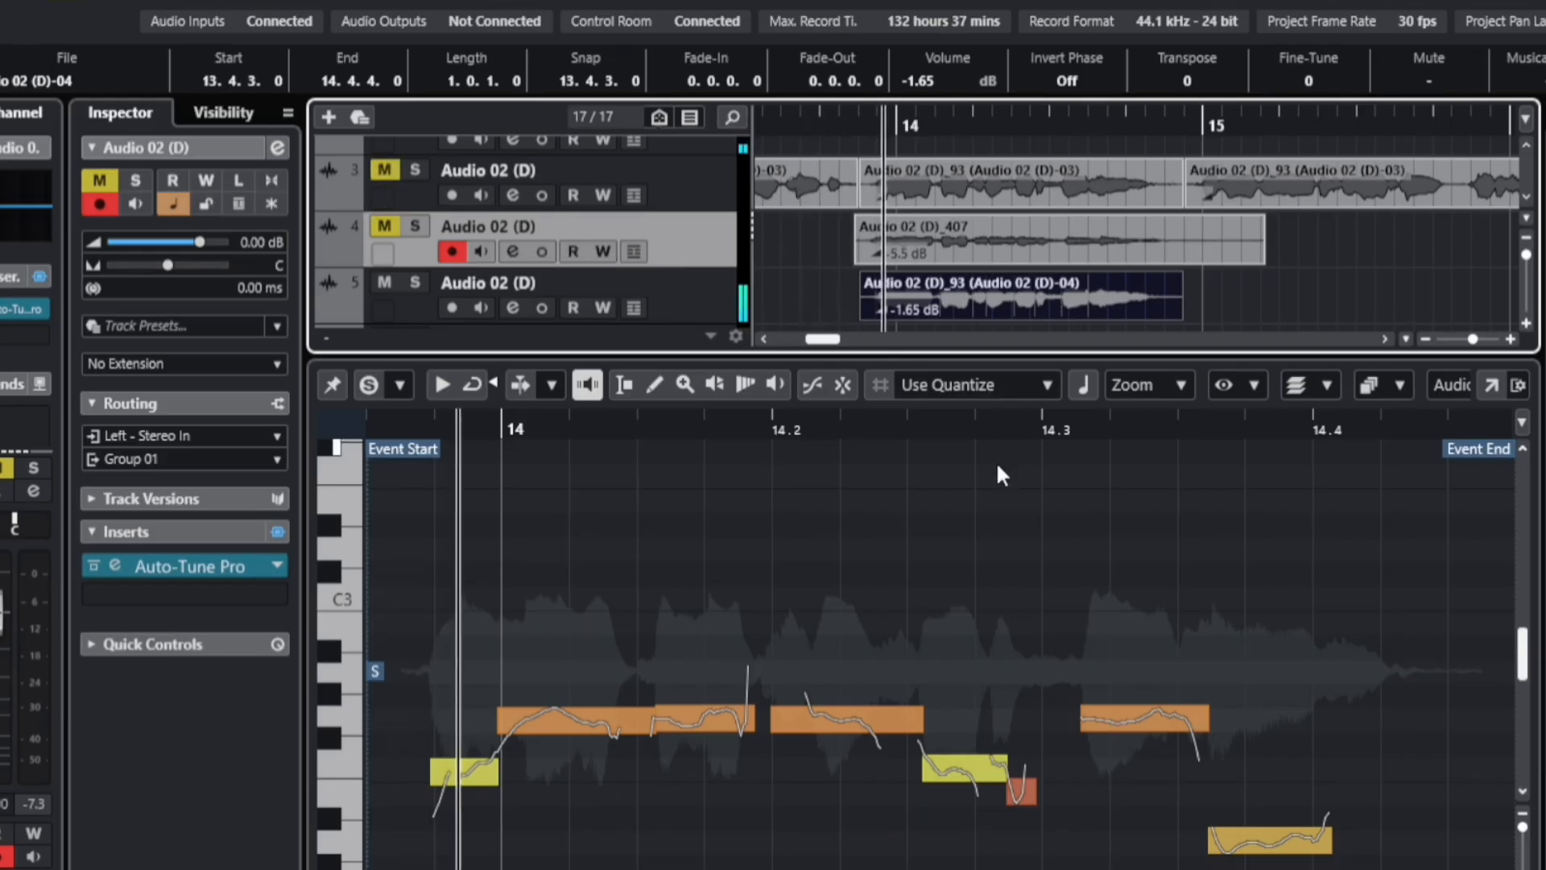
{"action": "key", "text": "space"}
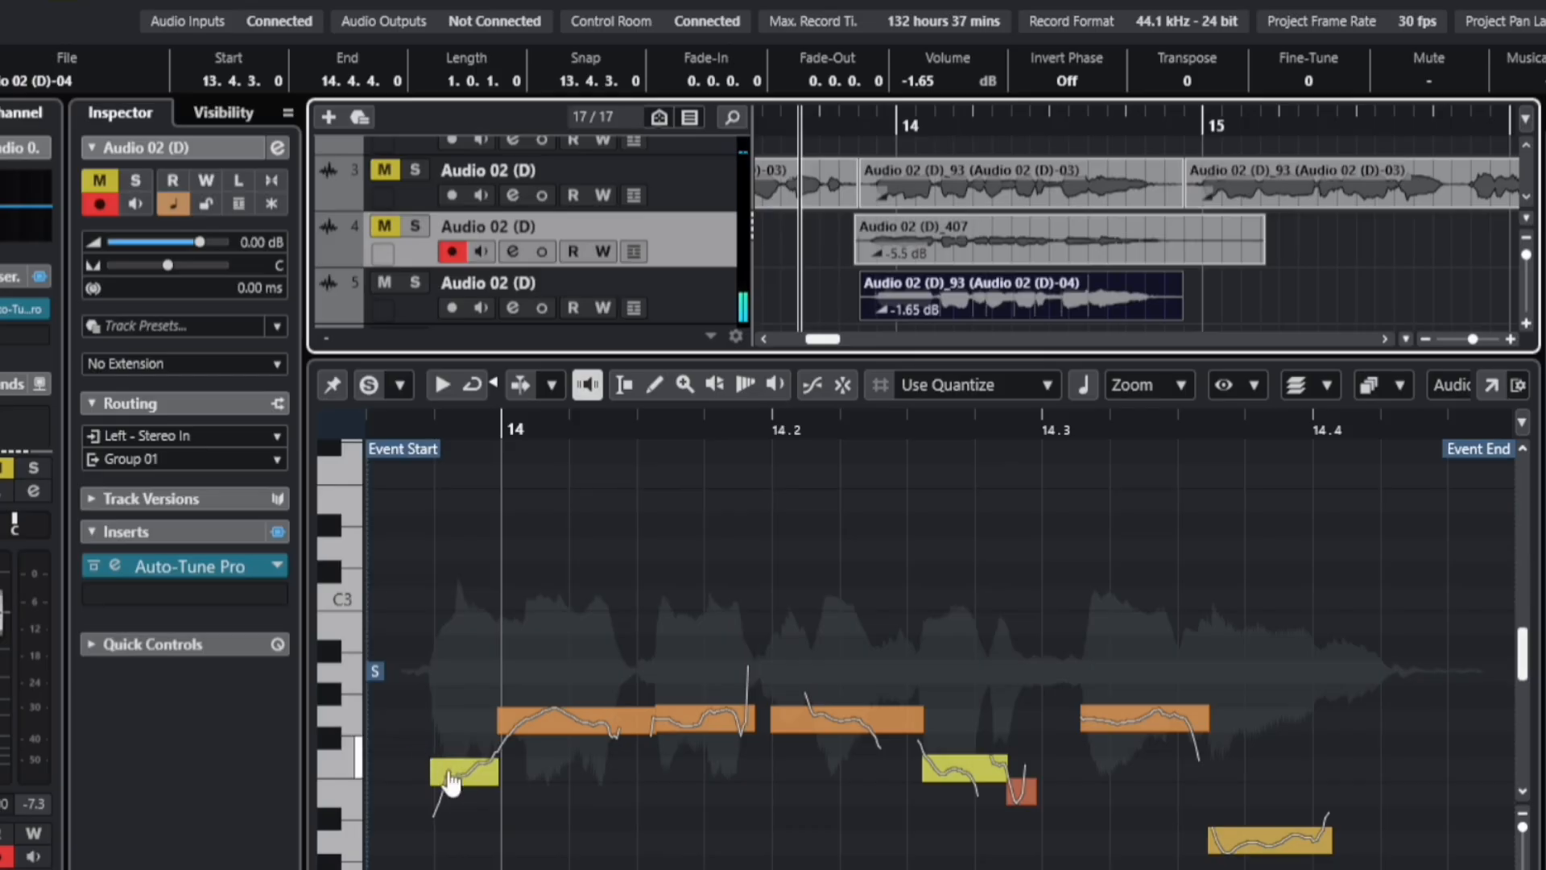
Step: Raise the first pitch segment to A2 and the second segment, starting at bar 14, to D3
{"action": "left_click", "coordinate": [464, 775]}
{"action": "left_click_drag", "start_coordinate": [460, 777], "coordinate": [470, 678]}
{"action": "left_click_drag", "start_coordinate": [558, 723], "coordinate": [562, 675]}
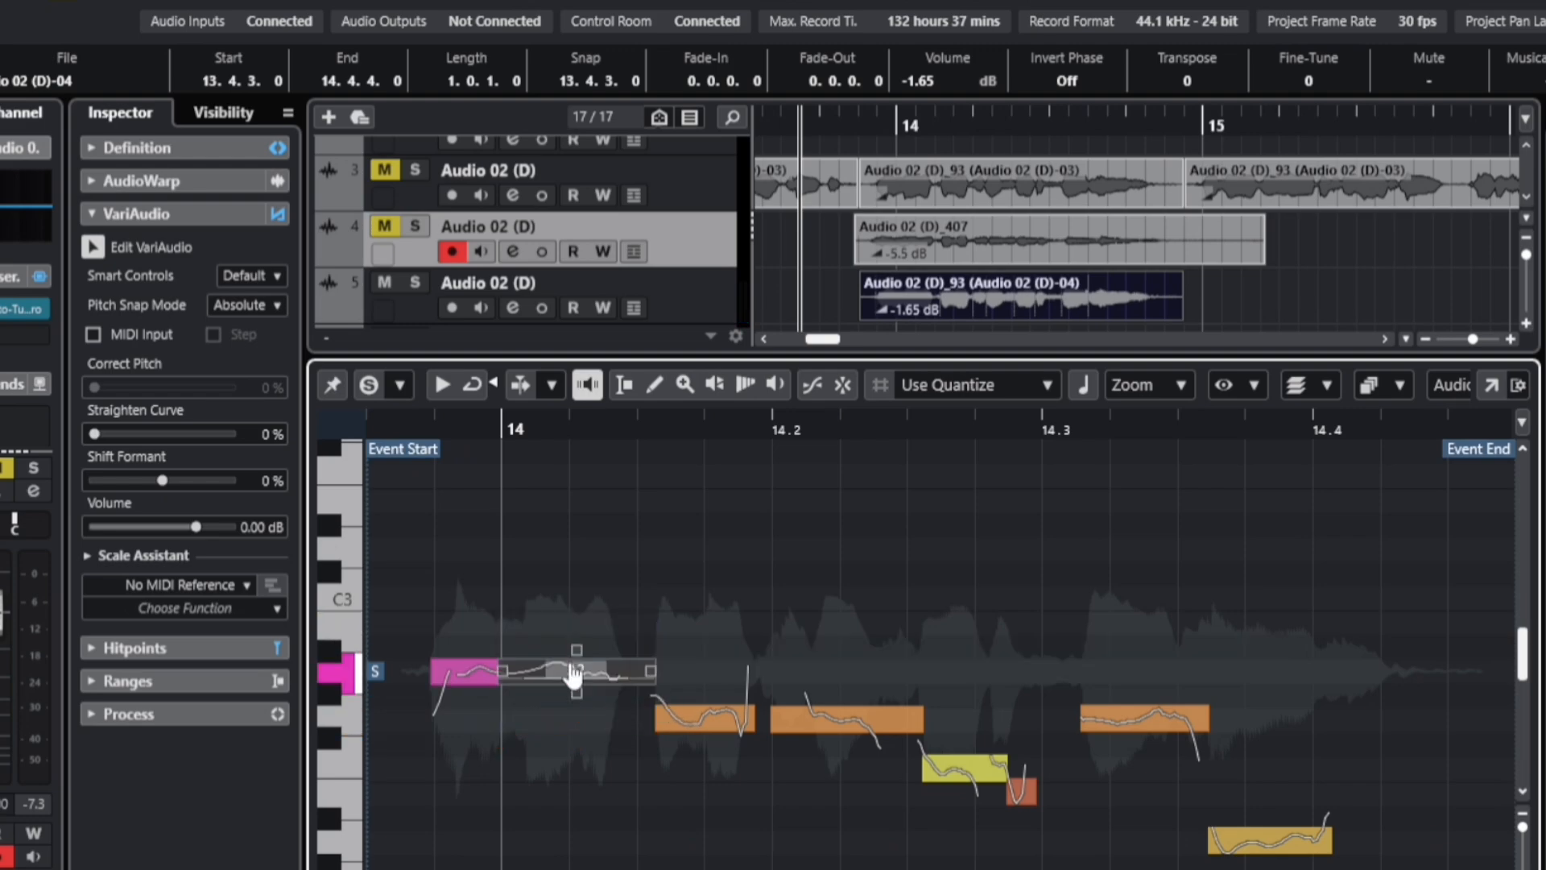
{"action": "left_click", "coordinate": [475, 678]}
{"action": "left_click_drag", "start_coordinate": [567, 676], "coordinate": [588, 547]}
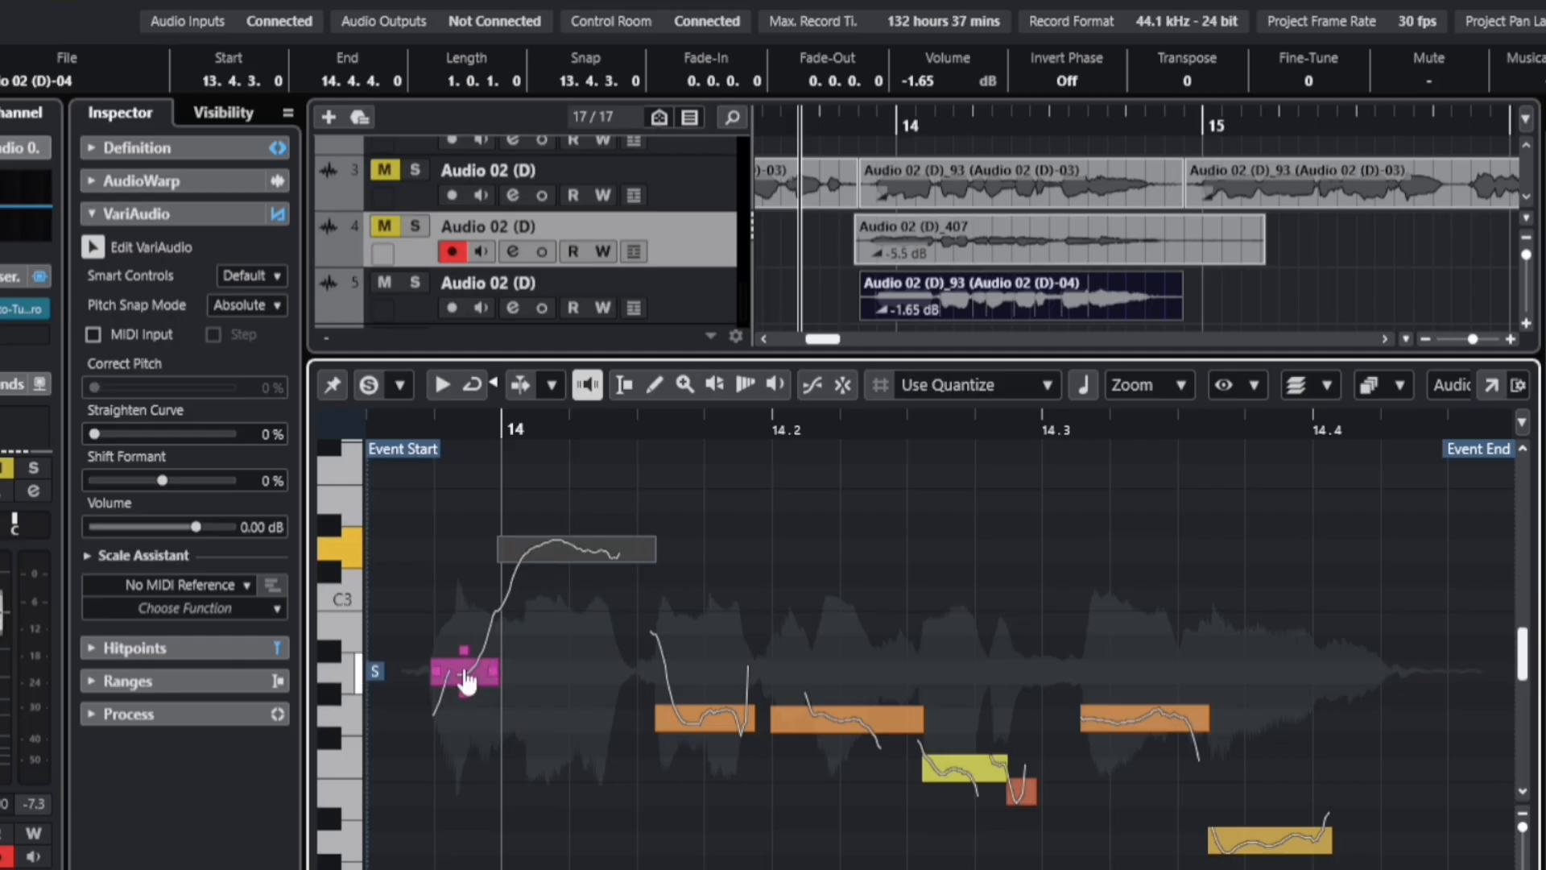
{"action": "left_click", "coordinate": [466, 676]}
{"action": "left_click", "coordinate": [606, 557]}
Step: Raise the third segment, just before 14.2, to D3 and the segment at 14.2 to C3
{"action": "left_click_drag", "start_coordinate": [660, 717], "coordinate": [650, 600]}
{"action": "left_click_drag", "start_coordinate": [828, 722], "coordinate": [830, 604]}
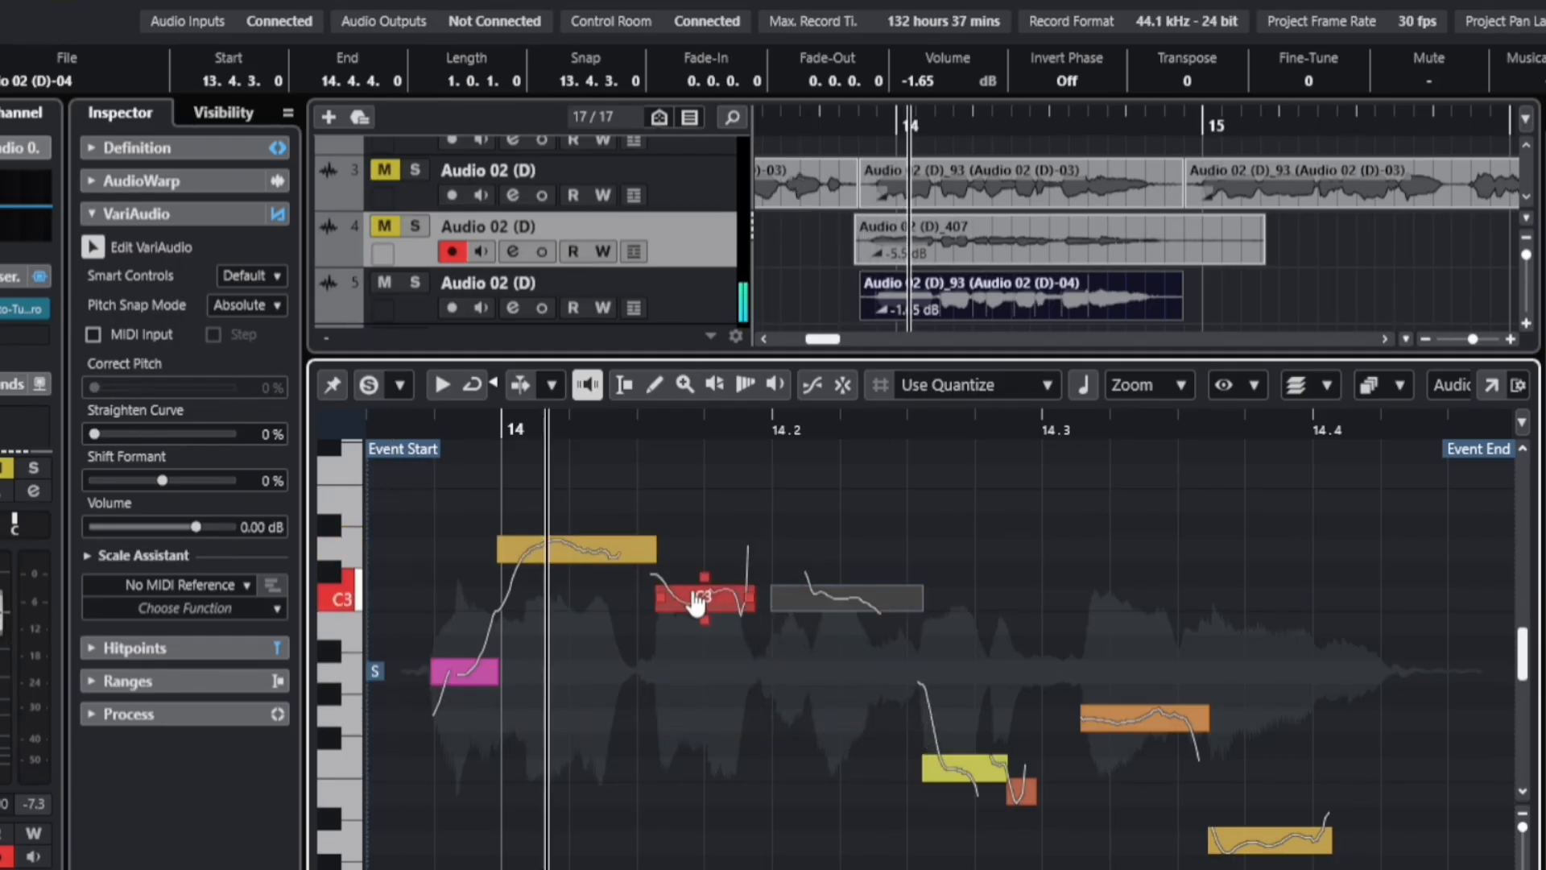
{"action": "left_click_drag", "start_coordinate": [690, 600], "coordinate": [692, 550]}
Step: Raise the two segments before 14.3 to B2, the segment after 14.3 to C3, and the final segment to A2
{"action": "left_click_drag", "start_coordinate": [970, 771], "coordinate": [974, 632]}
{"action": "left_click_drag", "start_coordinate": [1138, 716], "coordinate": [1138, 595]}
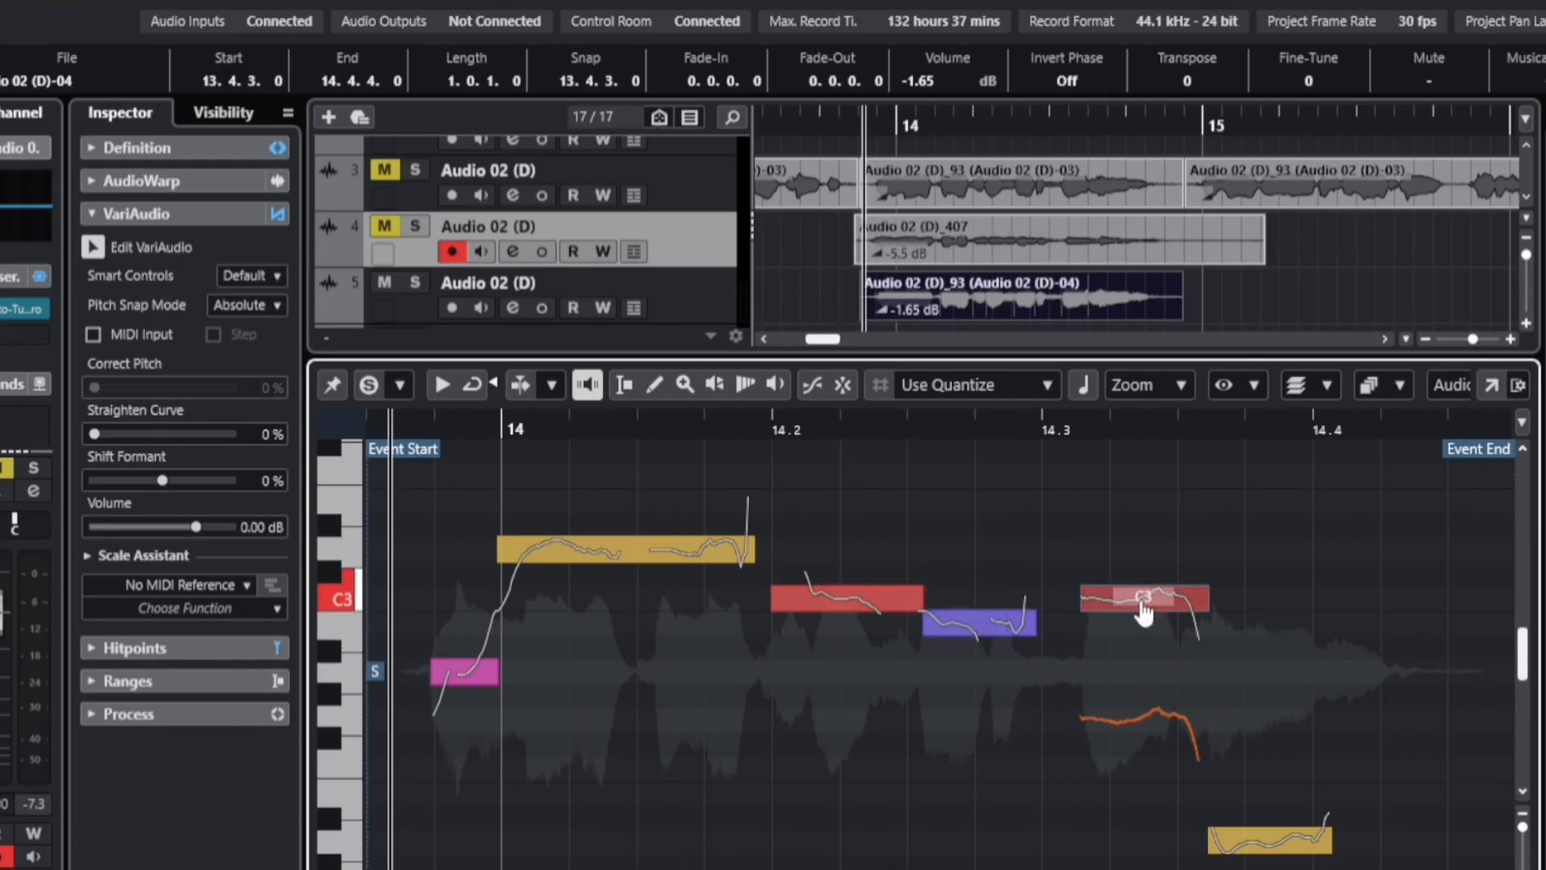
{"action": "left_click_drag", "start_coordinate": [1256, 839], "coordinate": [1242, 680]}
Step: Raise the segment at 14.2 to D3 and the two adjoining segments before 14.3 to C3
{"action": "left_click_drag", "start_coordinate": [822, 598], "coordinate": [826, 550]}
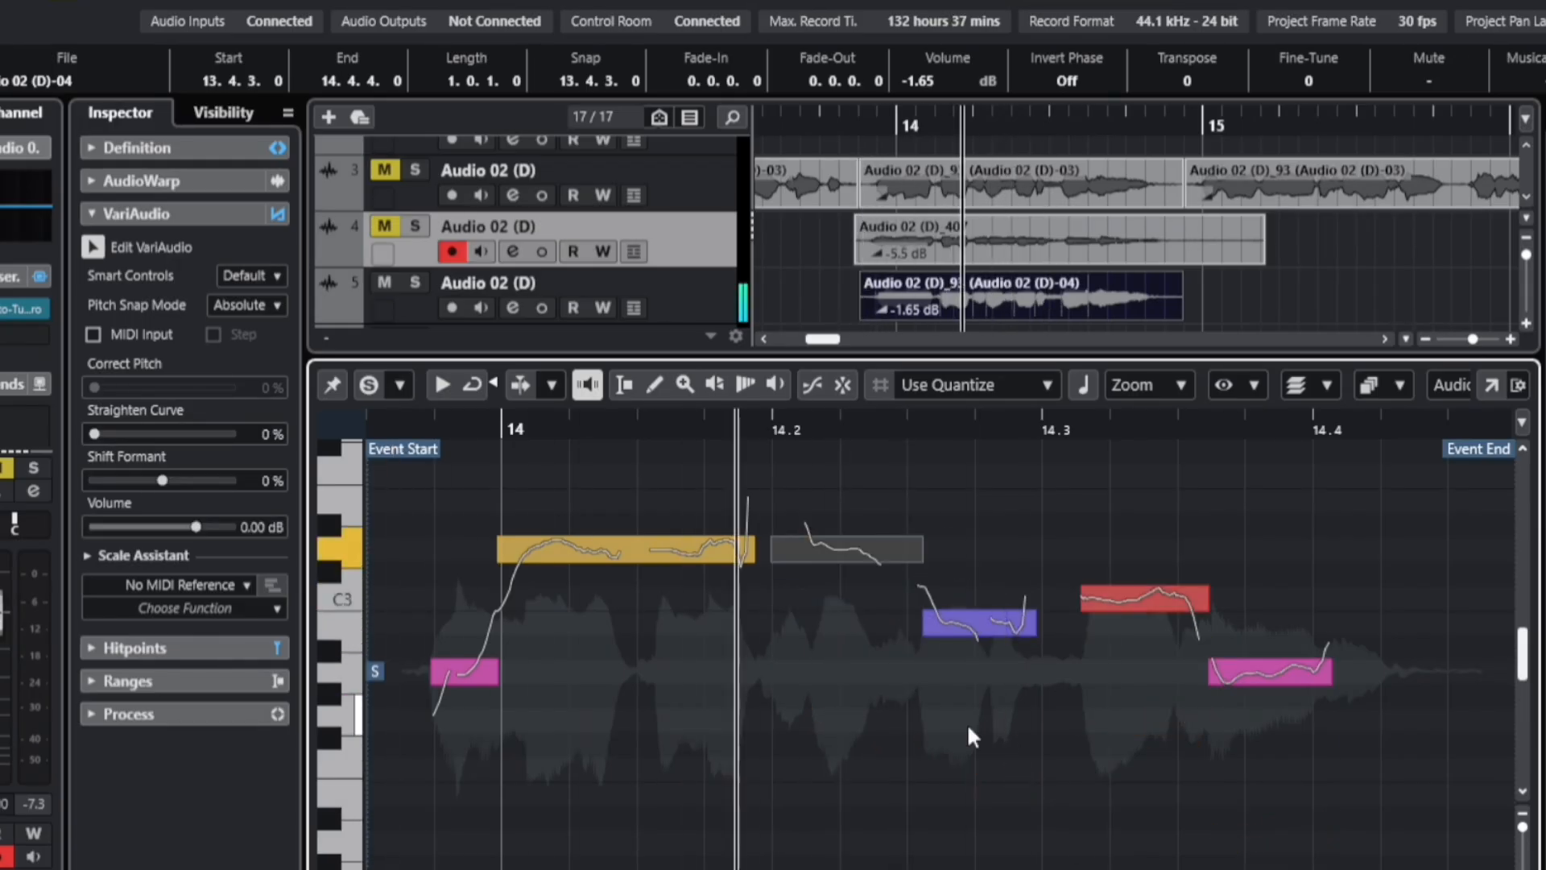
{"action": "left_click", "coordinate": [952, 624]}
{"action": "left_click_drag", "start_coordinate": [953, 626], "coordinate": [1024, 597]}
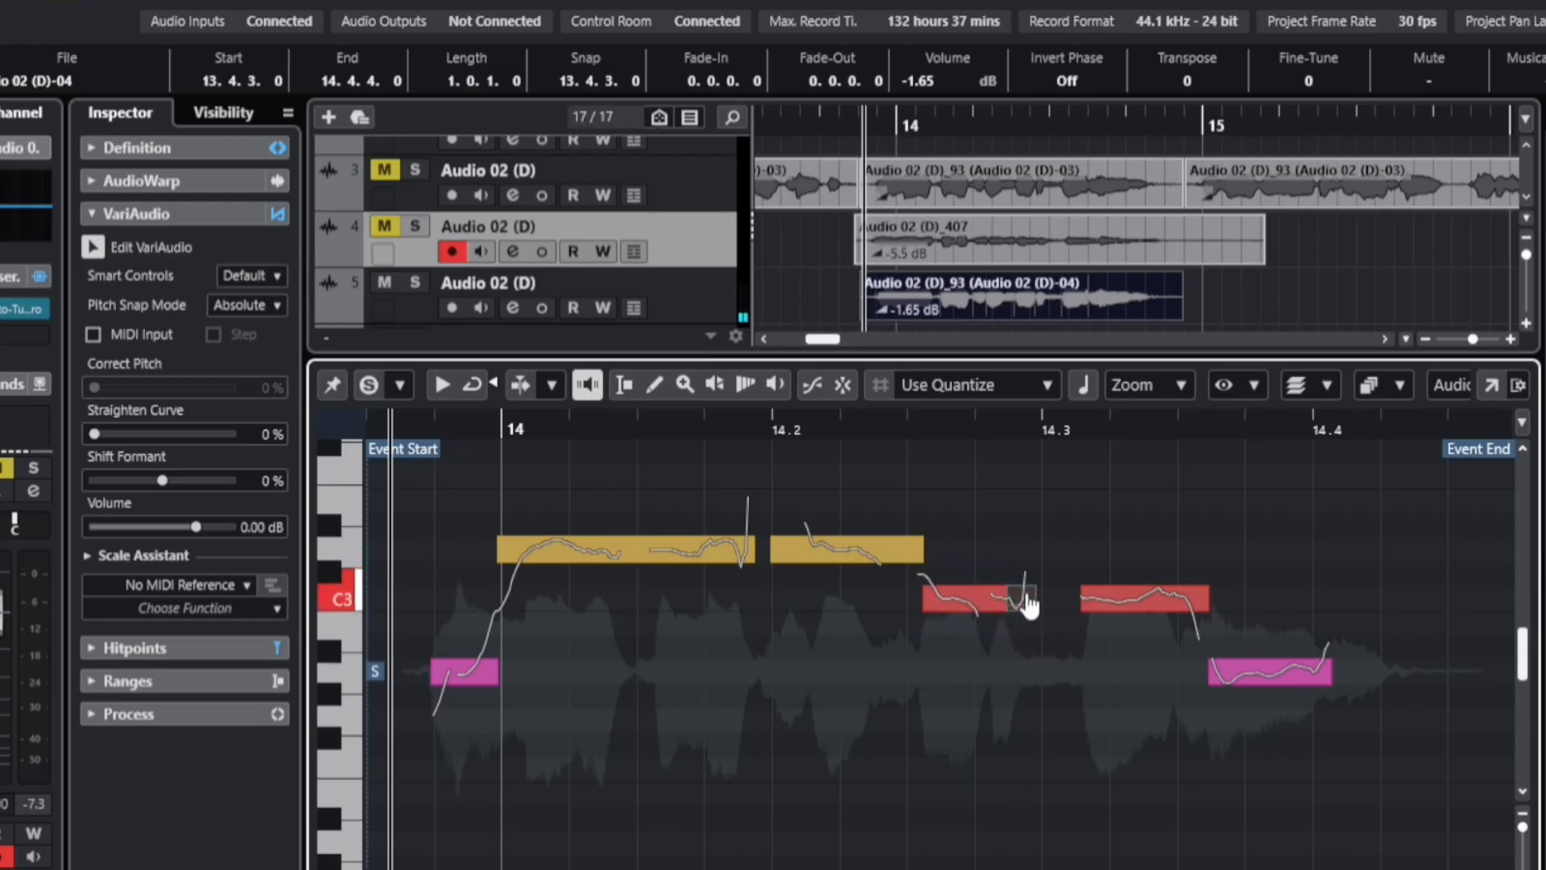
Step: Play the repitched phrase, close the Sample Editor and clear the event selection
{"action": "key", "text": "space"}
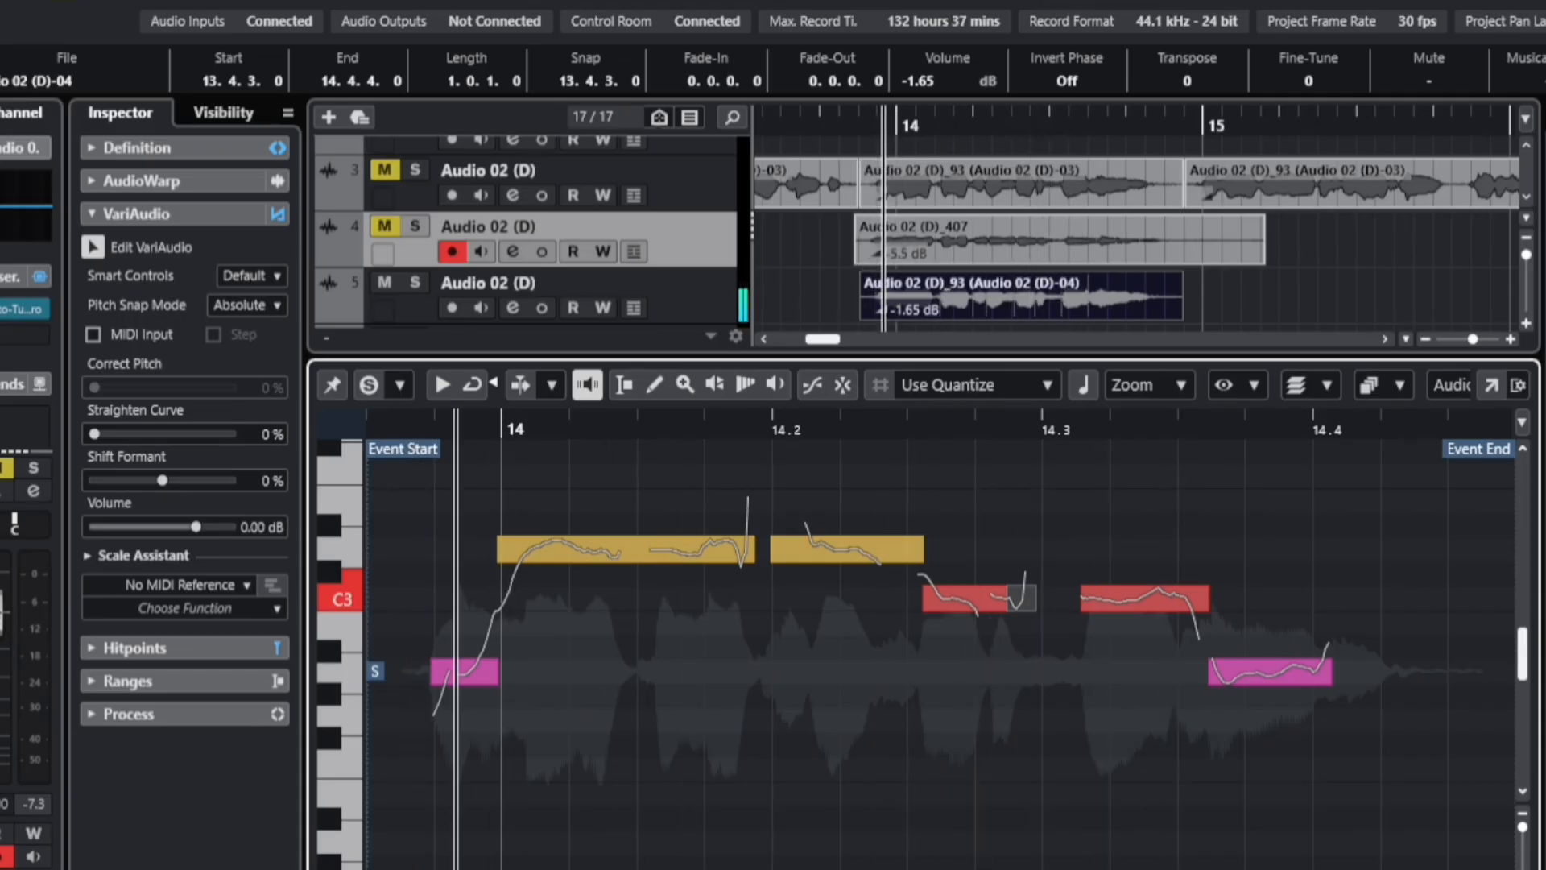
{"action": "key", "text": "space"}
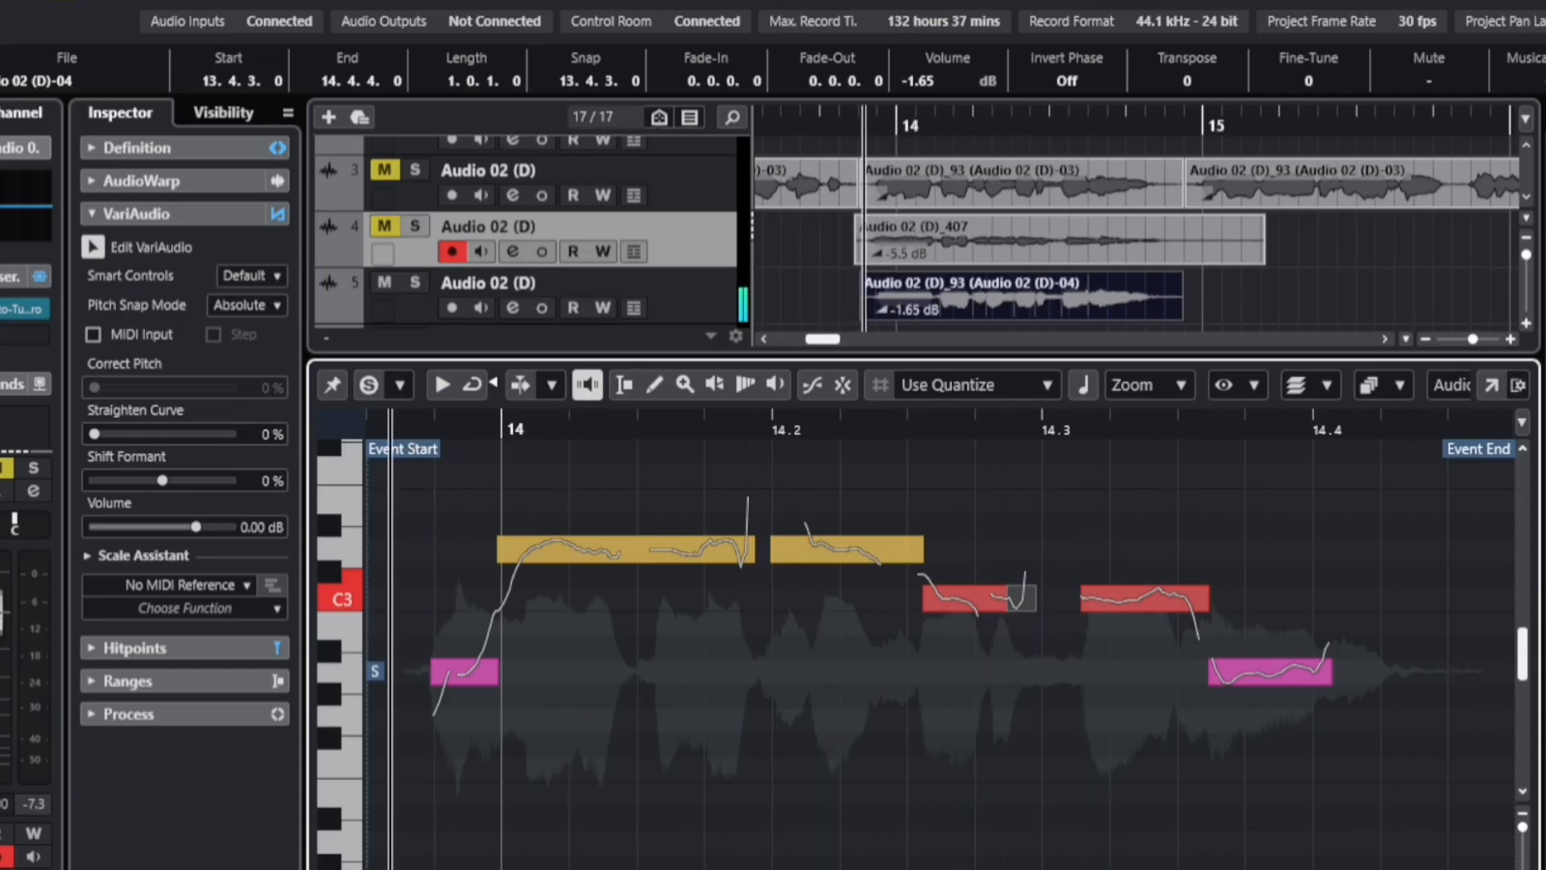
{"action": "key", "text": "Return"}
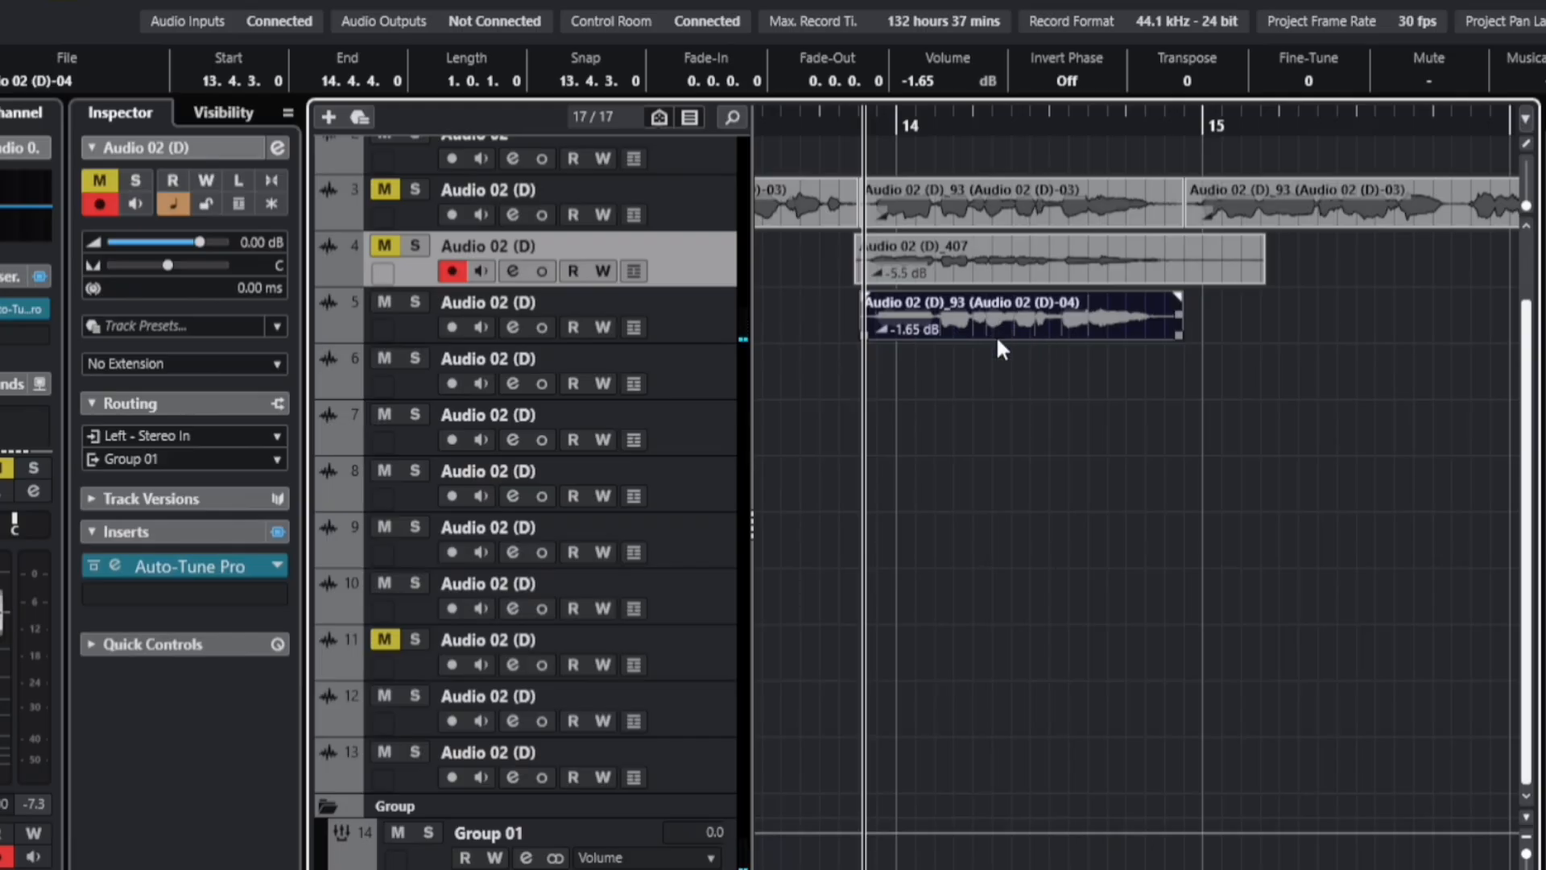
{"action": "left_click", "coordinate": [1000, 459]}
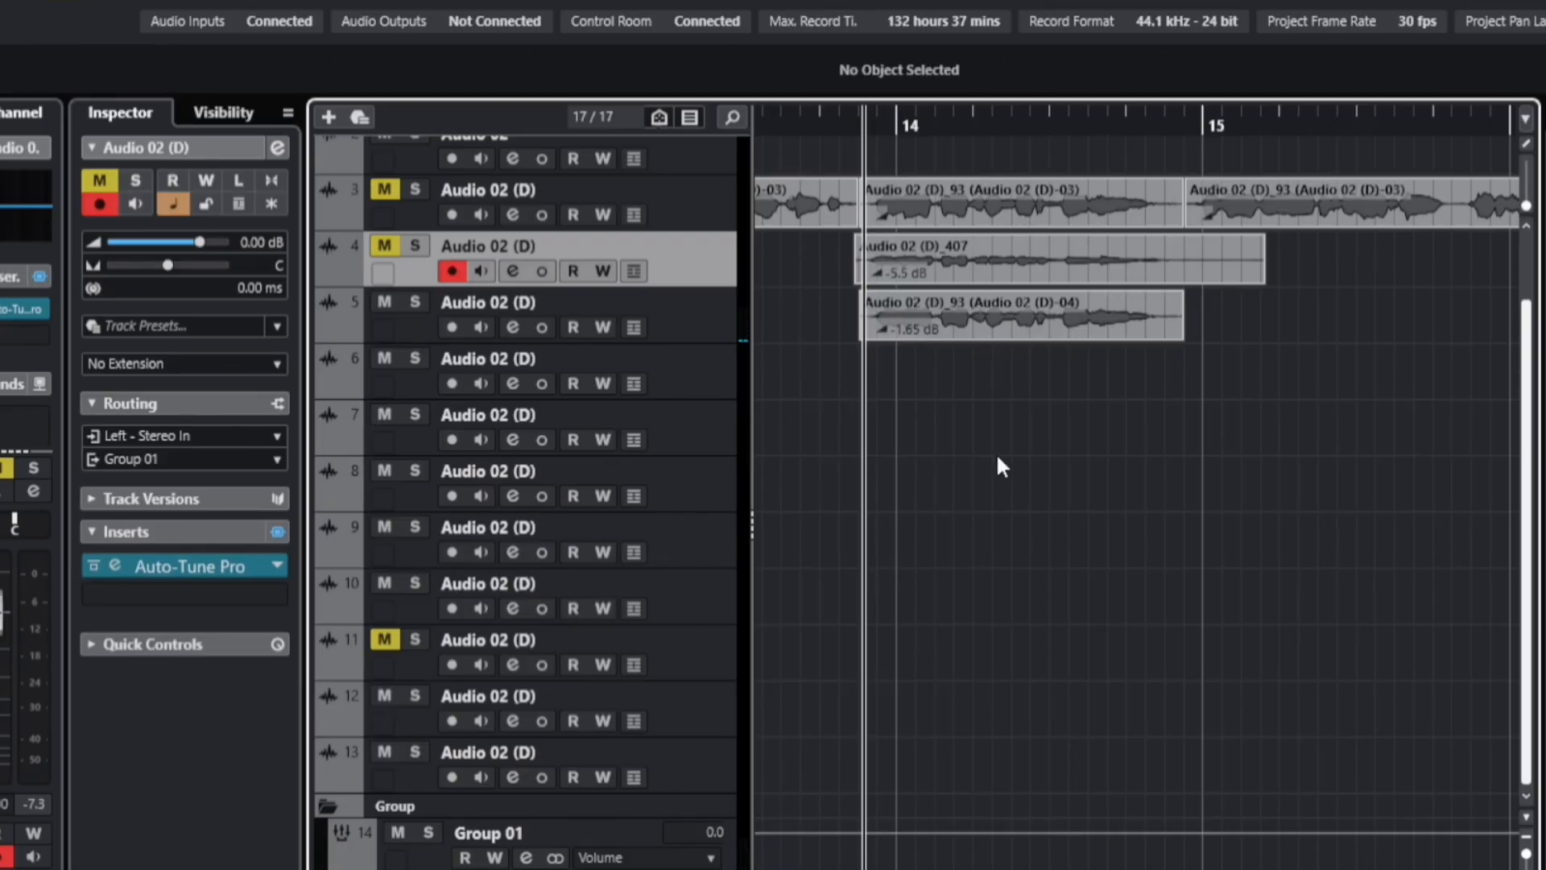
Step: Nudge the track 5 event to start at 13.4.3.15 and unmute track 3
{"action": "left_click", "coordinate": [1013, 317]}
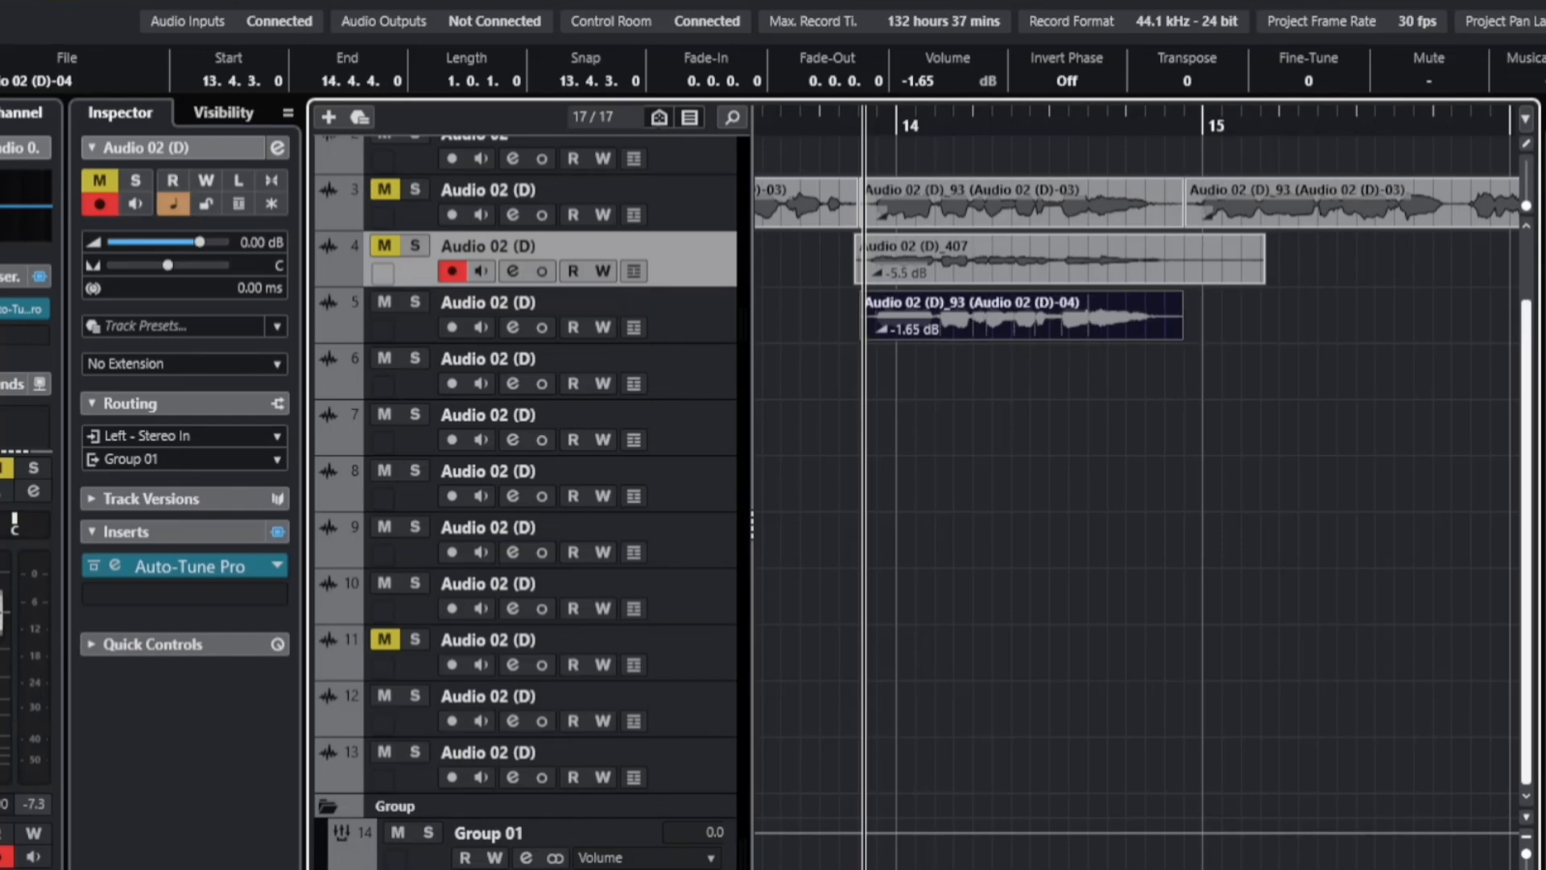
{"action": "left_click", "coordinate": [1457, 2]}
{"action": "left_click", "coordinate": [1467, 254]}
{"action": "key", "text": "ctrl+Right"}
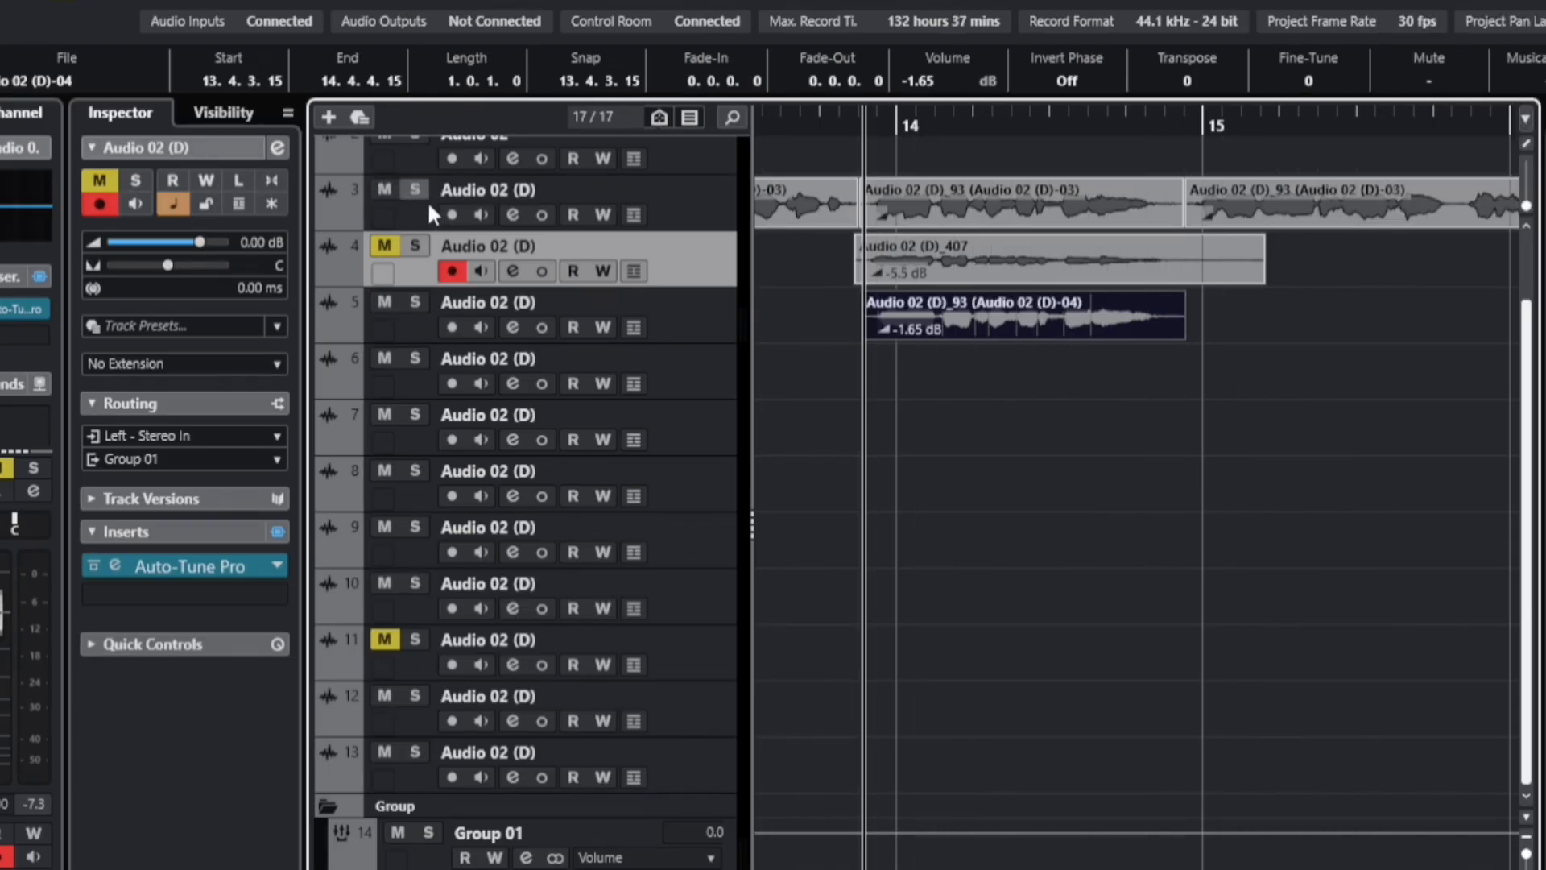
Step: Play the phrase from 13.4.3.15 to hear the tracks 3 and 5 vocals together
{"action": "key", "text": "space"}
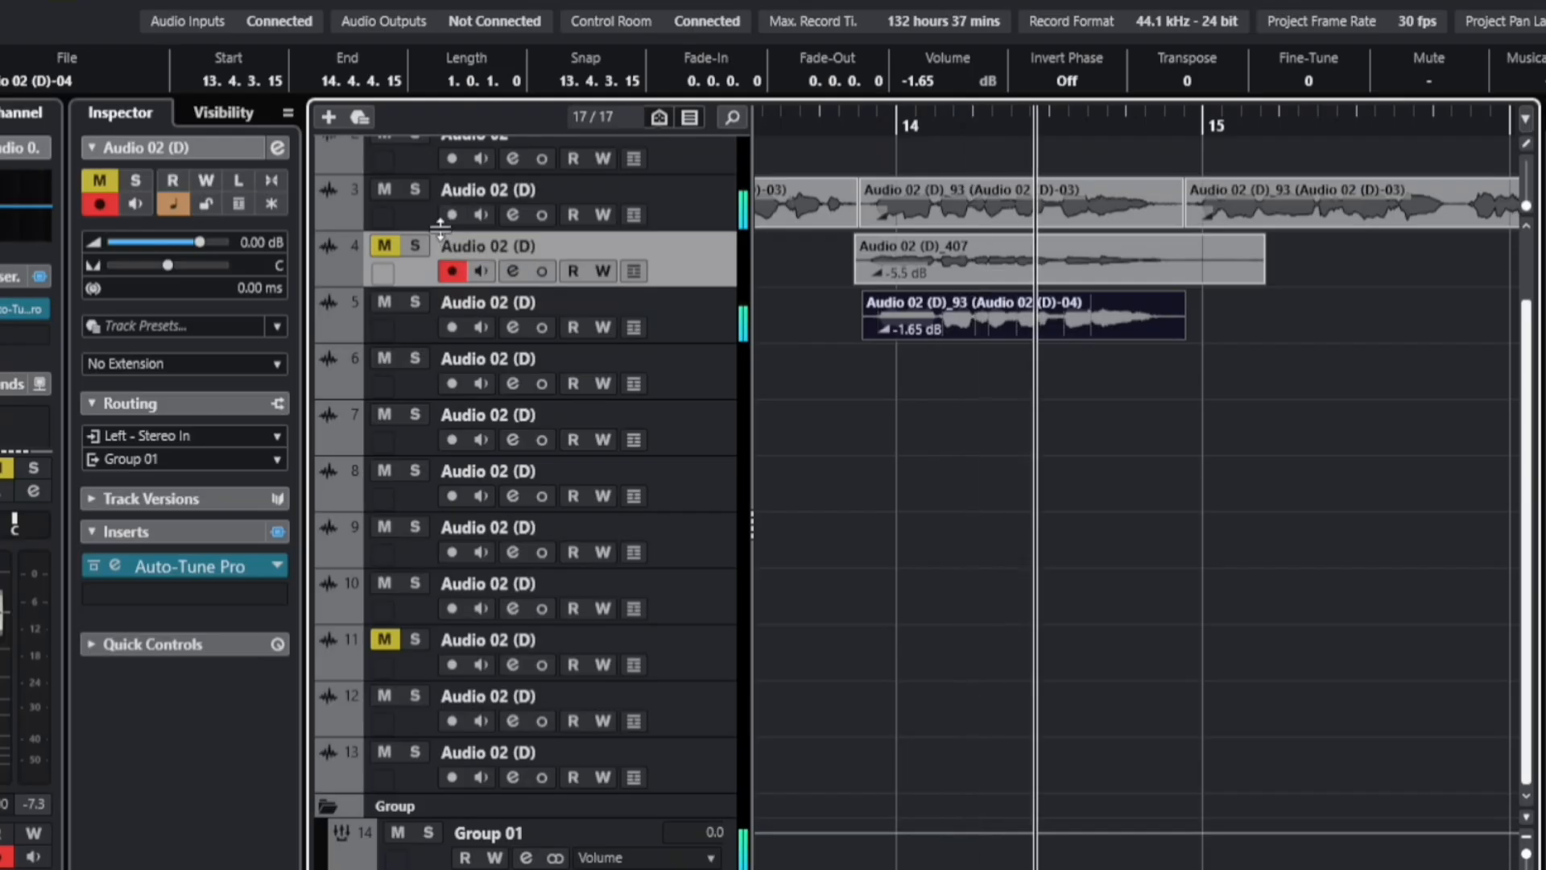
{"action": "key", "text": "space"}
{"action": "key", "text": "space"}
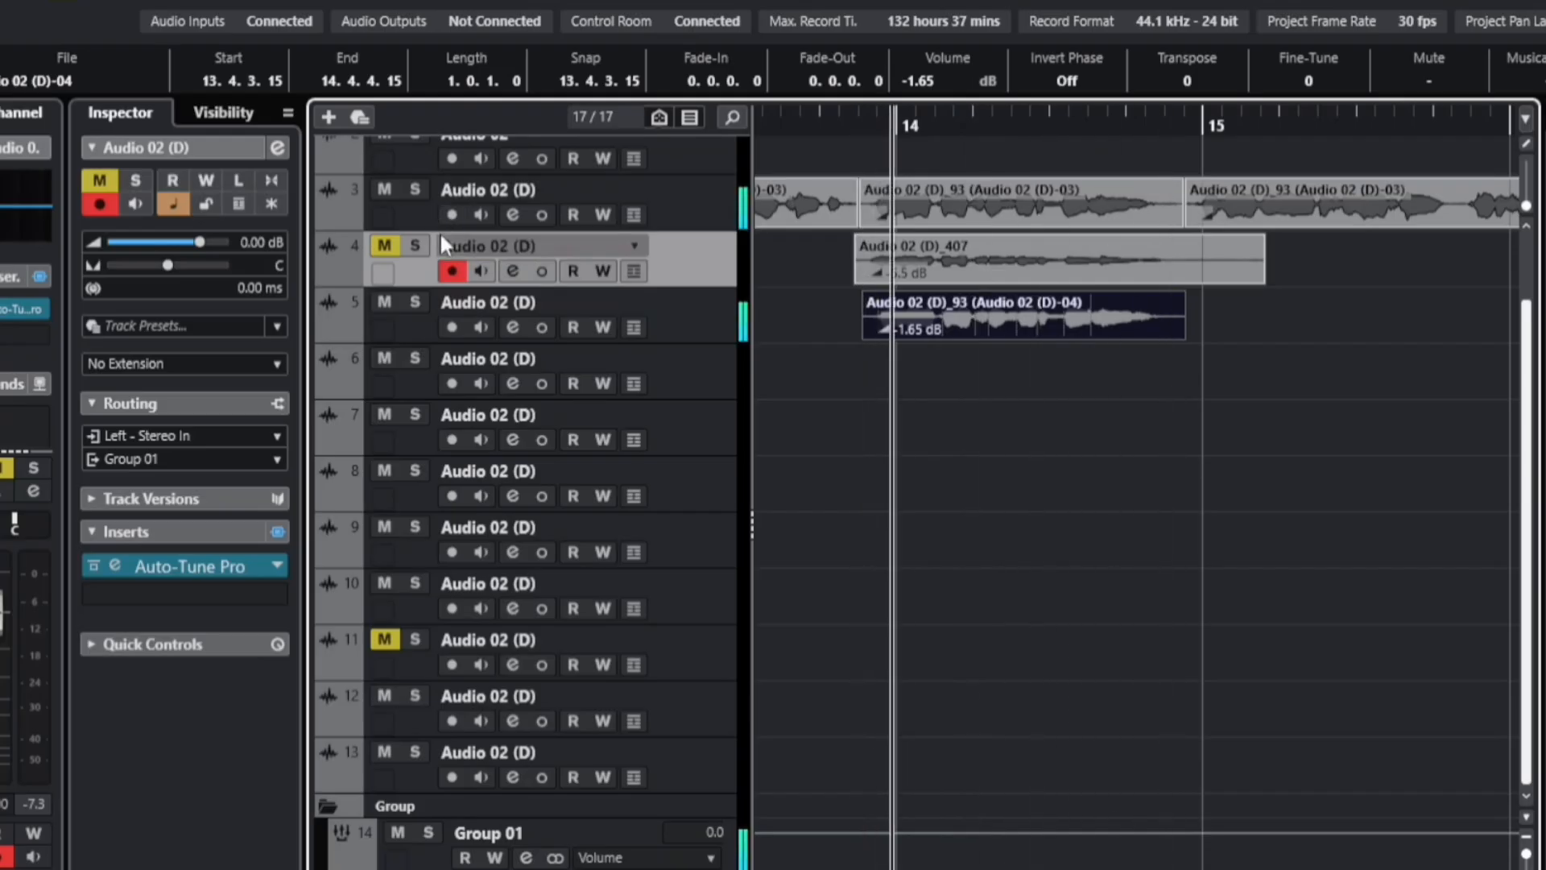
{"action": "key", "text": "space"}
Step: Raise the track 4 event's volume to 2.84 dB and audition it with track 5 muted and track 4 unmuted
{"action": "left_click", "coordinate": [875, 272]}
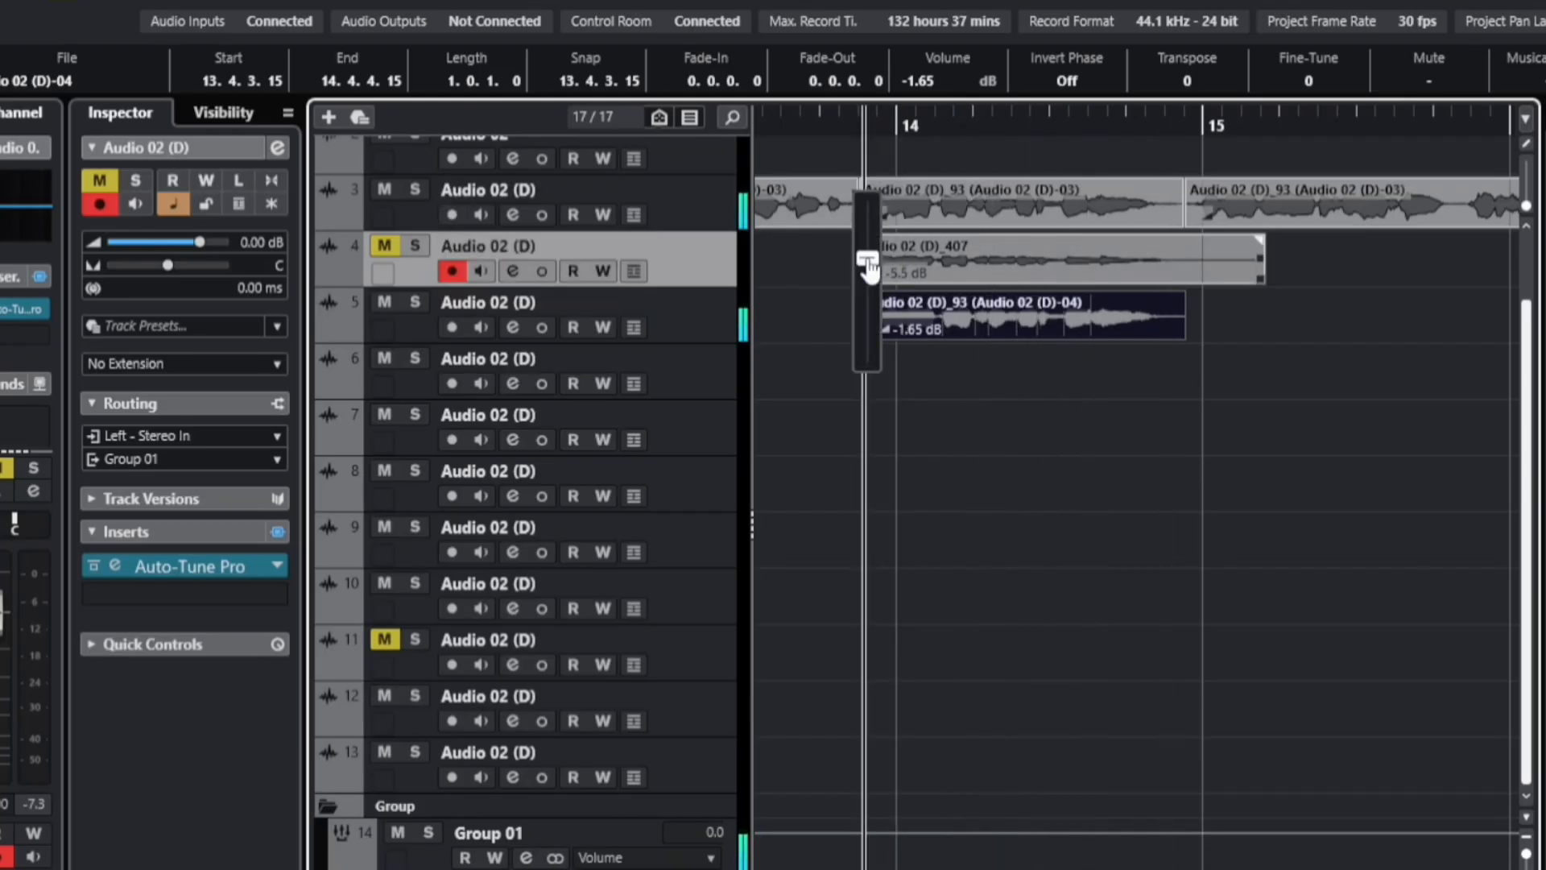
{"action": "left_click_drag", "start_coordinate": [868, 265], "coordinate": [880, 243]}
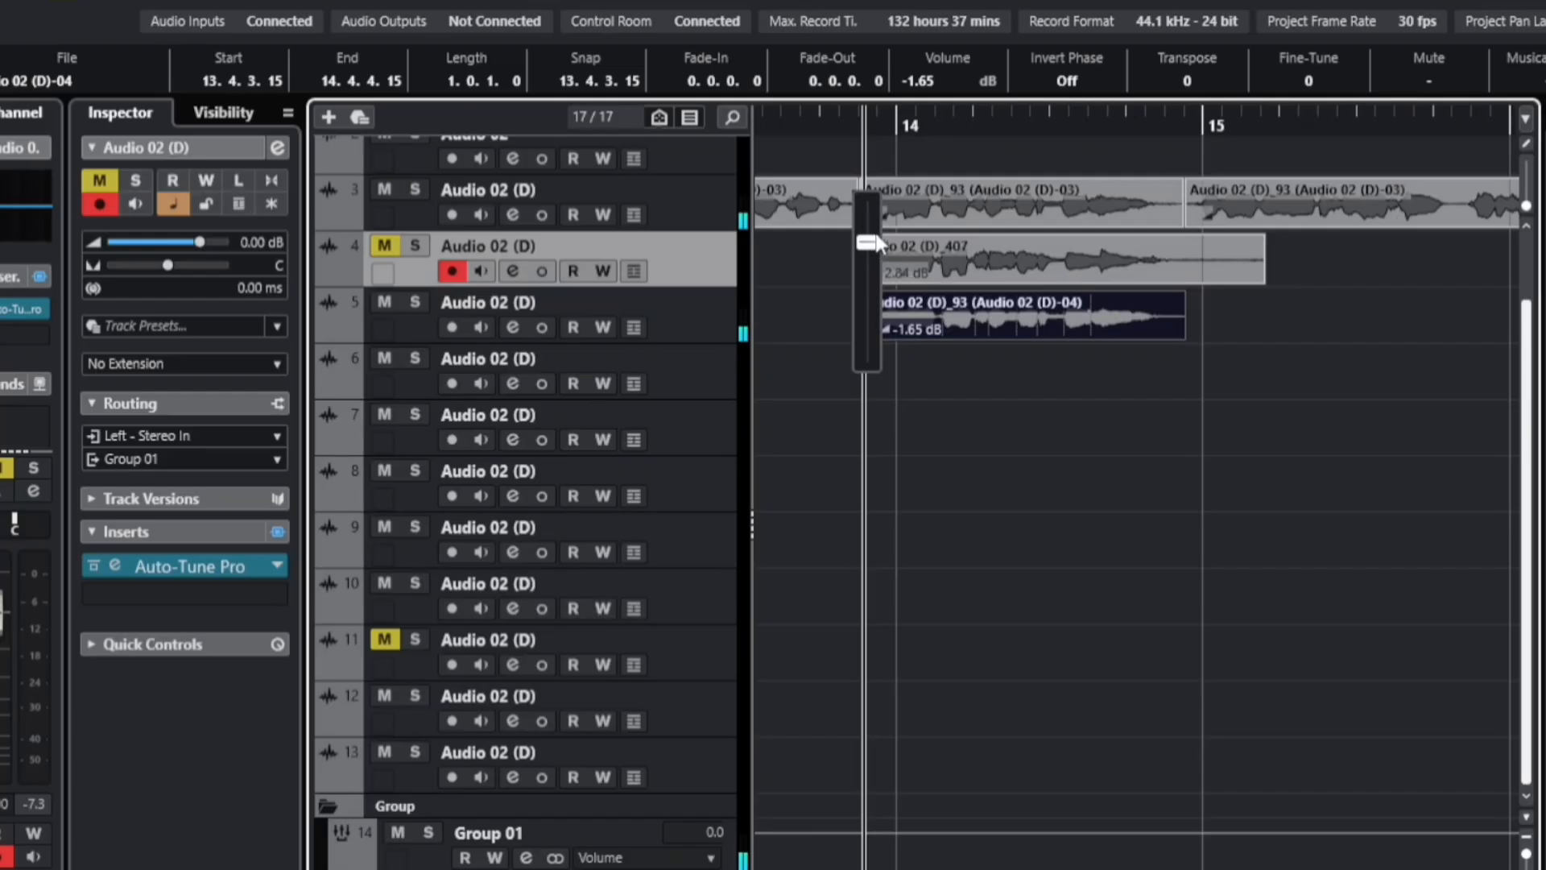
{"action": "left_click", "coordinate": [385, 302]}
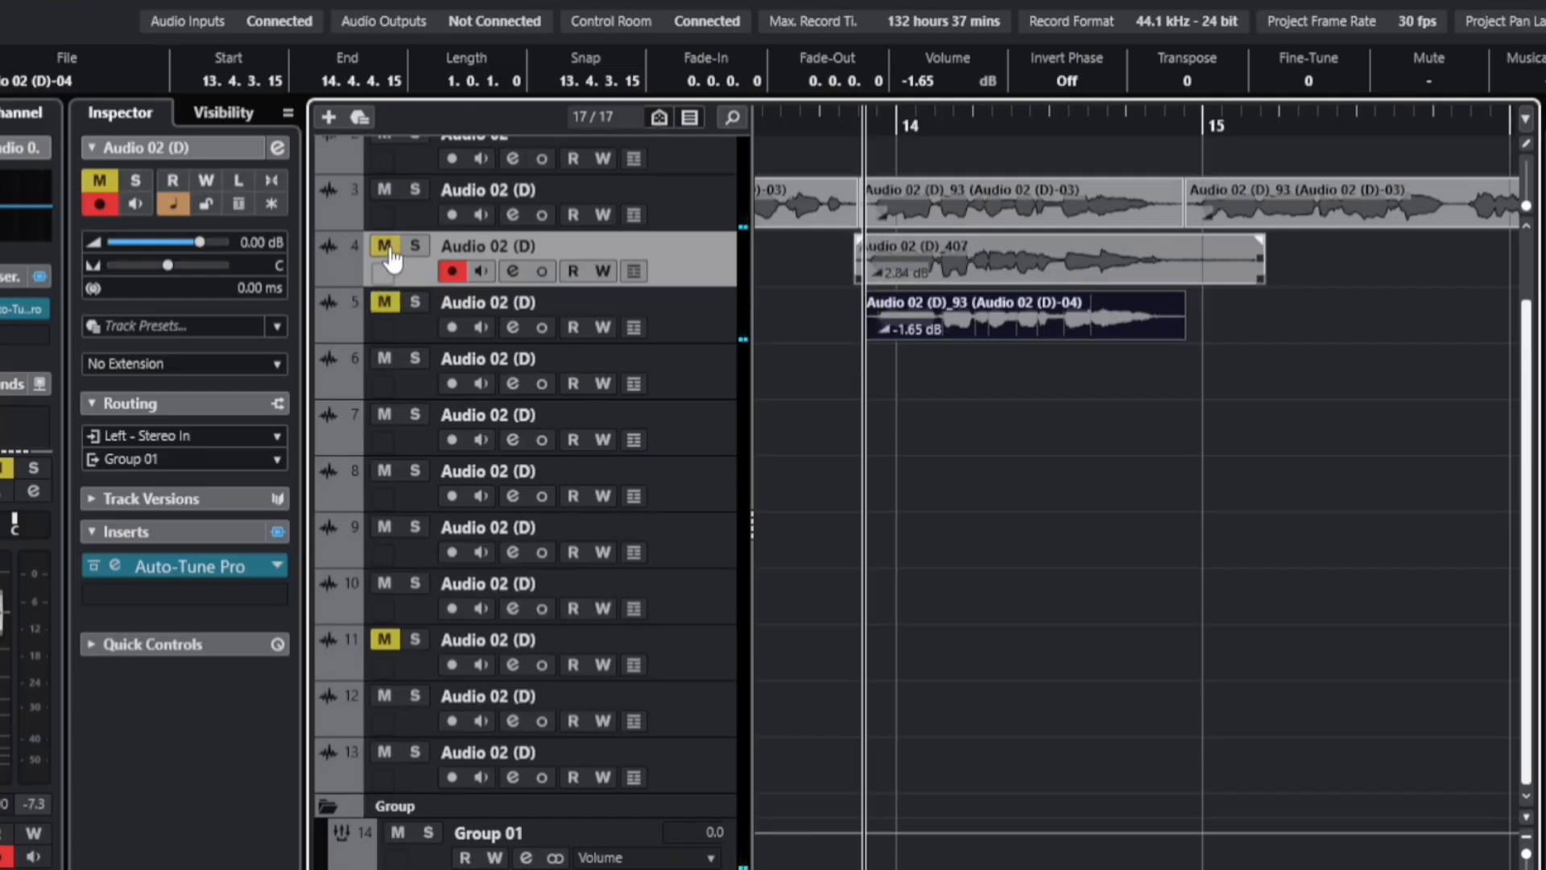
{"action": "left_click", "coordinate": [385, 245]}
{"action": "key", "text": "space"}
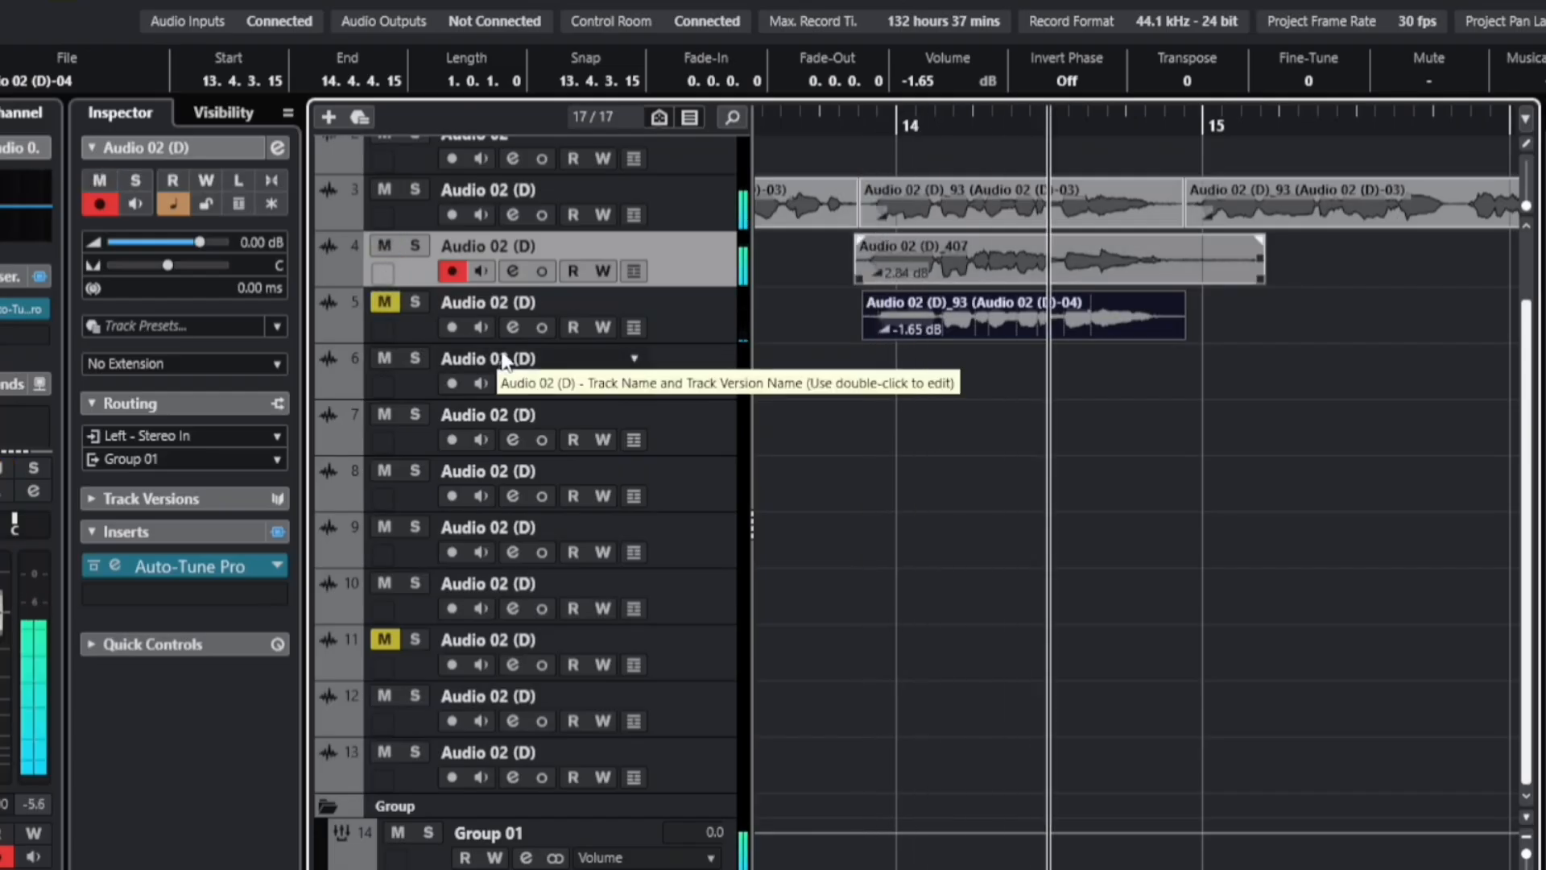
{"action": "key", "text": "space"}
Step: Lower the track 4 event's volume to -0.37 dB and play the phrase
{"action": "left_click", "coordinate": [878, 272]}
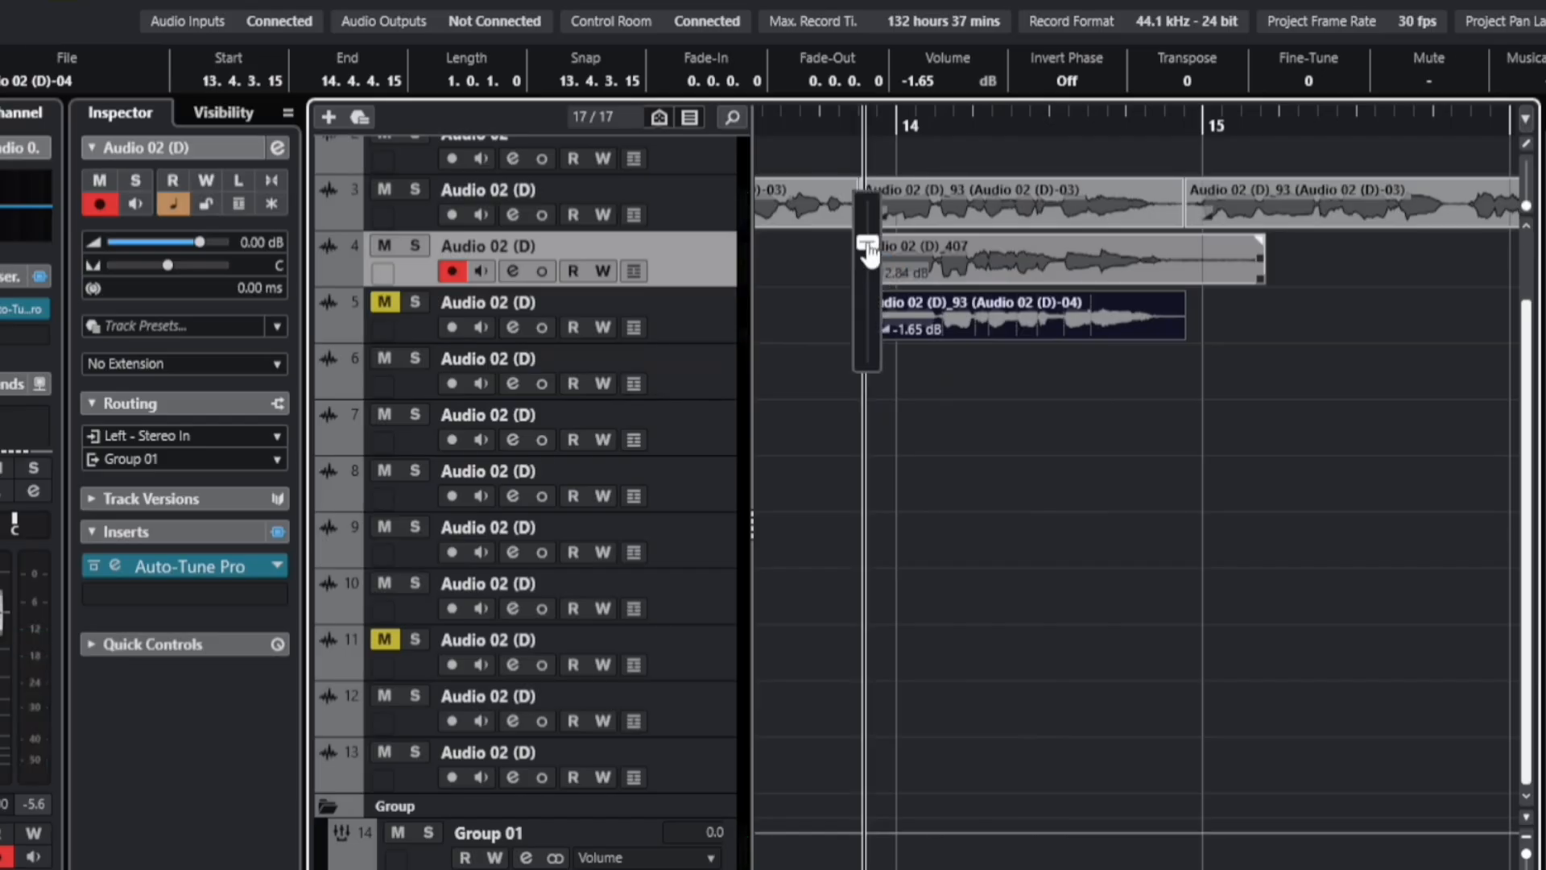
{"action": "key", "text": "space"}
{"action": "left_click_drag", "start_coordinate": [866, 245], "coordinate": [866, 251]}
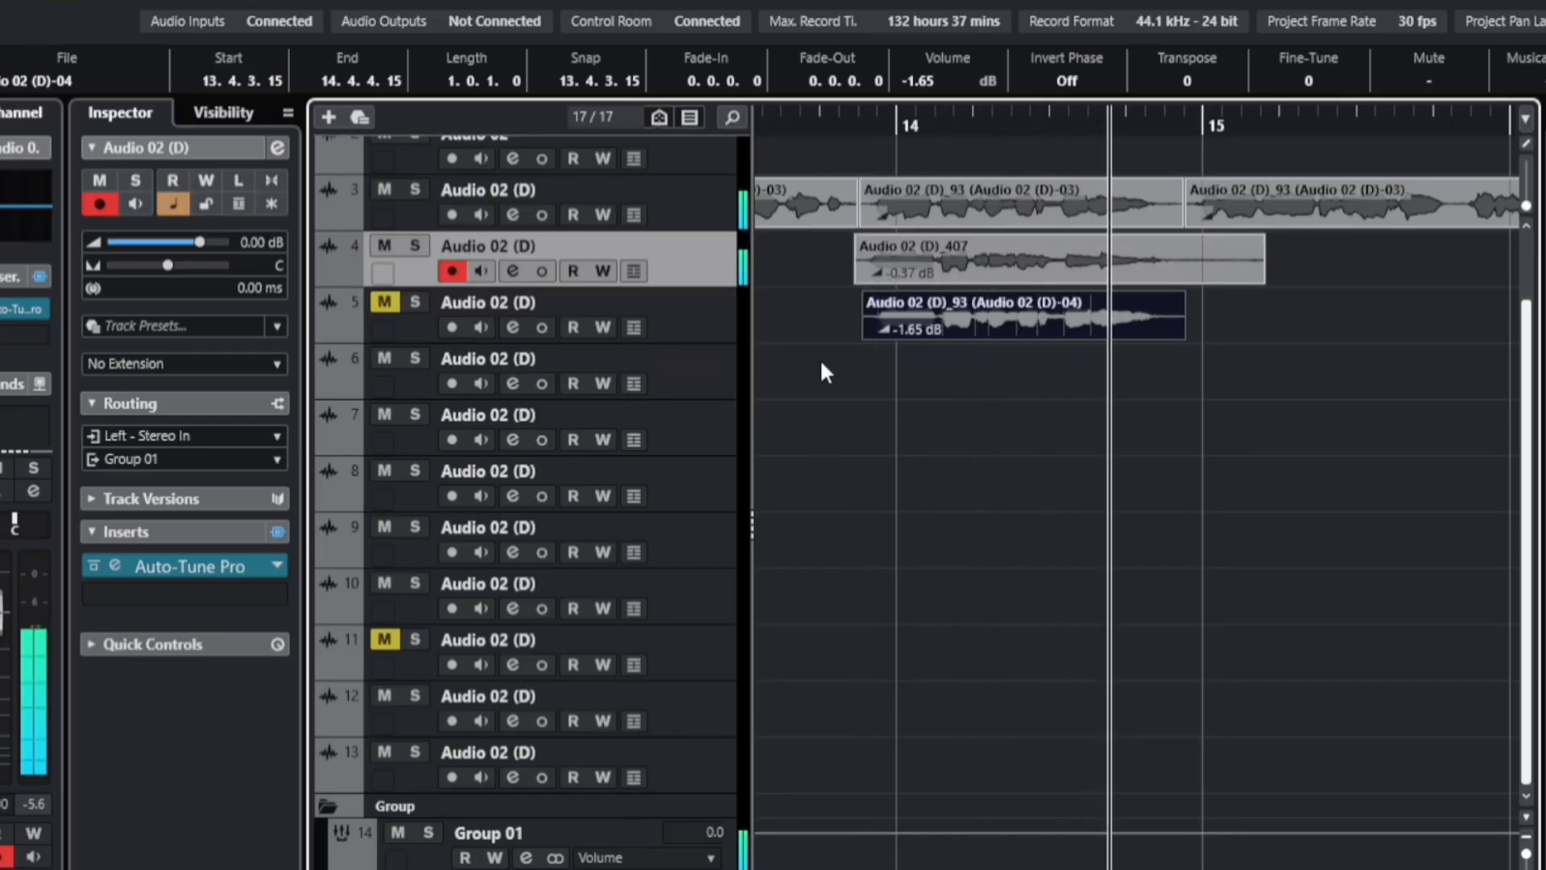
{"action": "key", "text": "space"}
Step: Raise the track 4 event's volume to 1.56 dB while playing the phrase
{"action": "left_click", "coordinate": [876, 272]}
{"action": "key", "text": "space"}
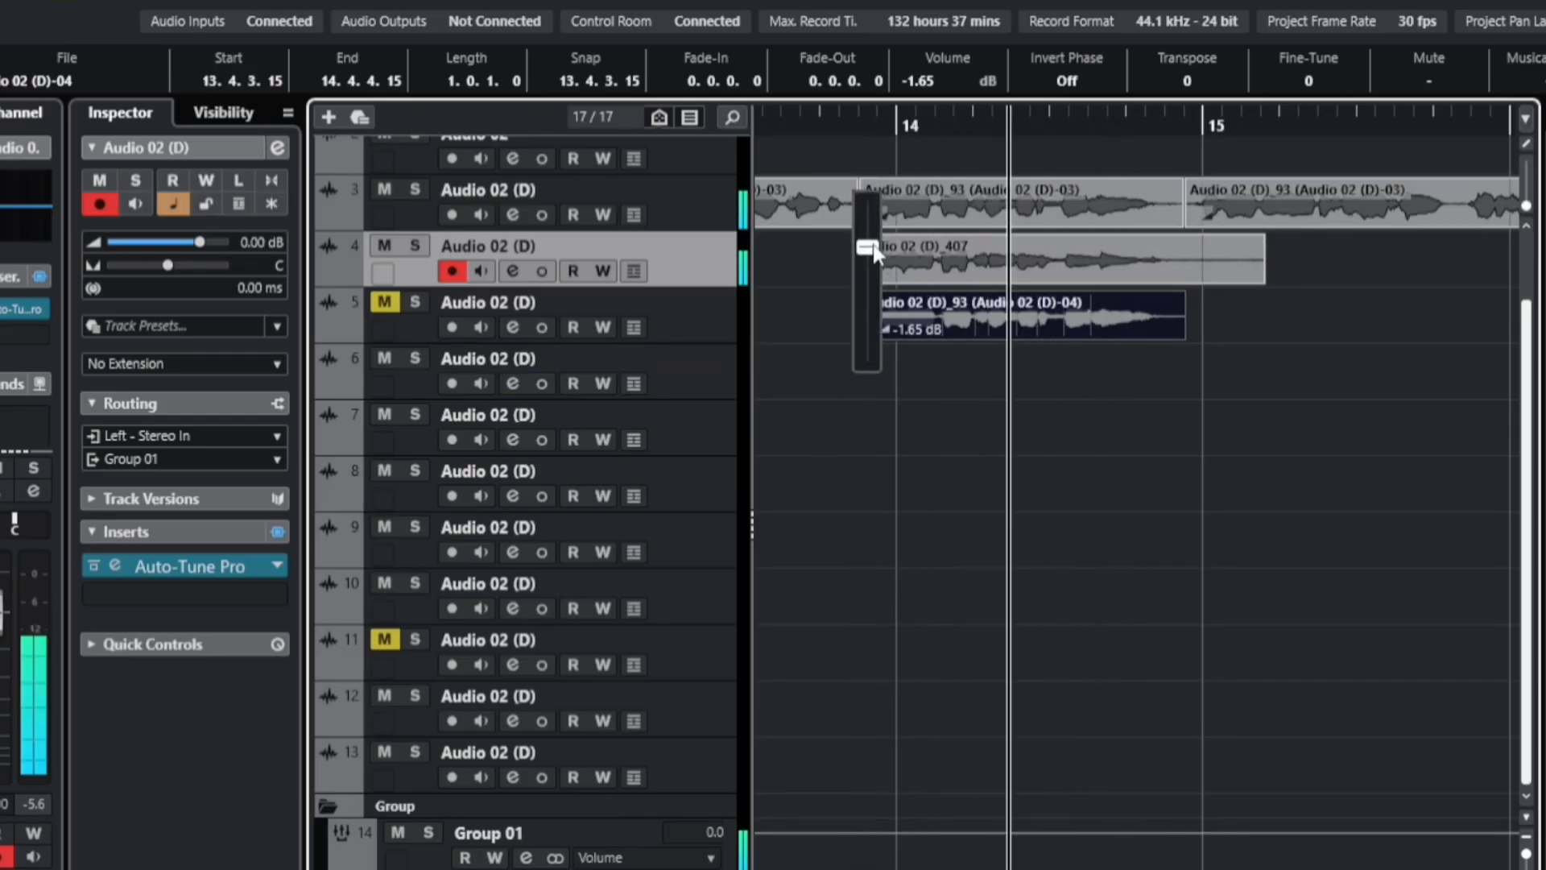
{"action": "left_click_drag", "start_coordinate": [868, 249], "coordinate": [868, 242]}
{"action": "key", "text": "space"}
{"action": "key", "text": "space"}
Step: Compare the two harmonies by playing track 5 with track 4 muted, and swapping the mutes back to track 4
{"action": "left_click", "coordinate": [384, 246]}
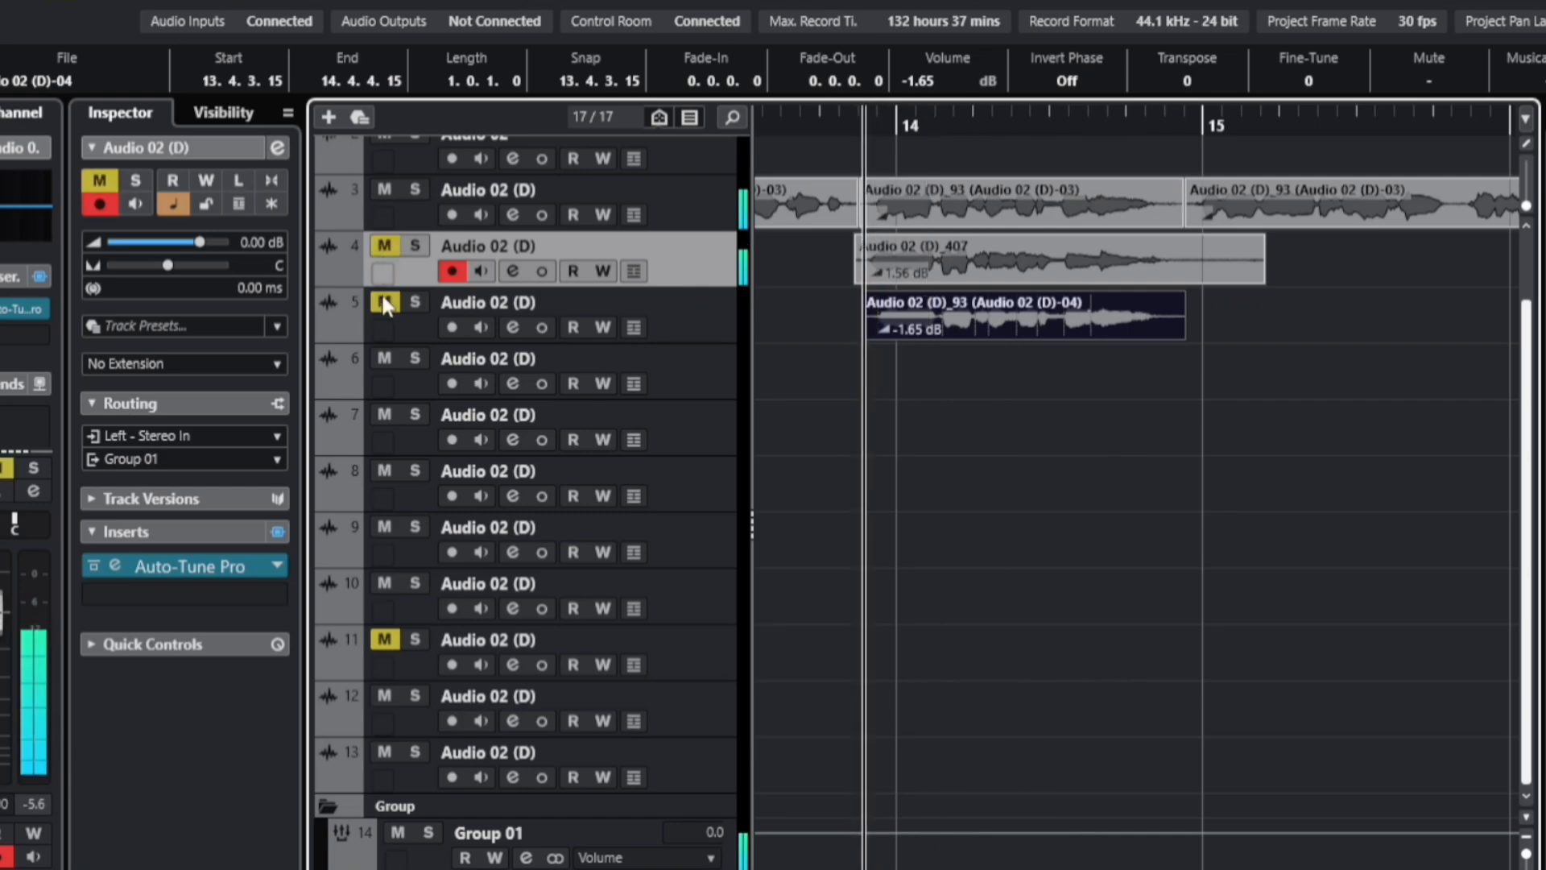
{"action": "left_click", "coordinate": [385, 303]}
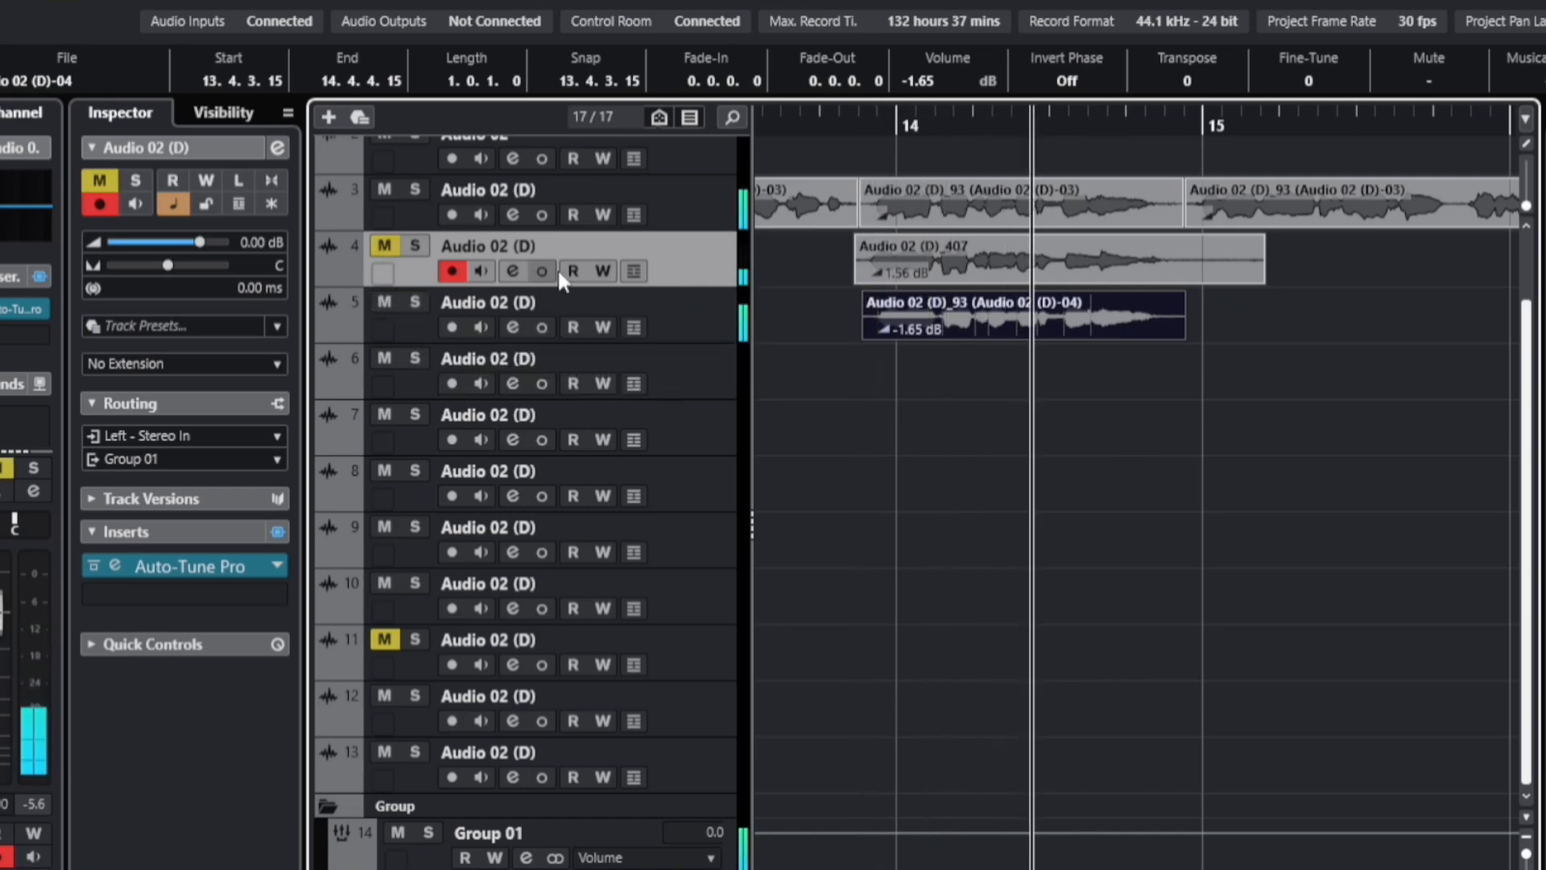
{"action": "key", "text": "space"}
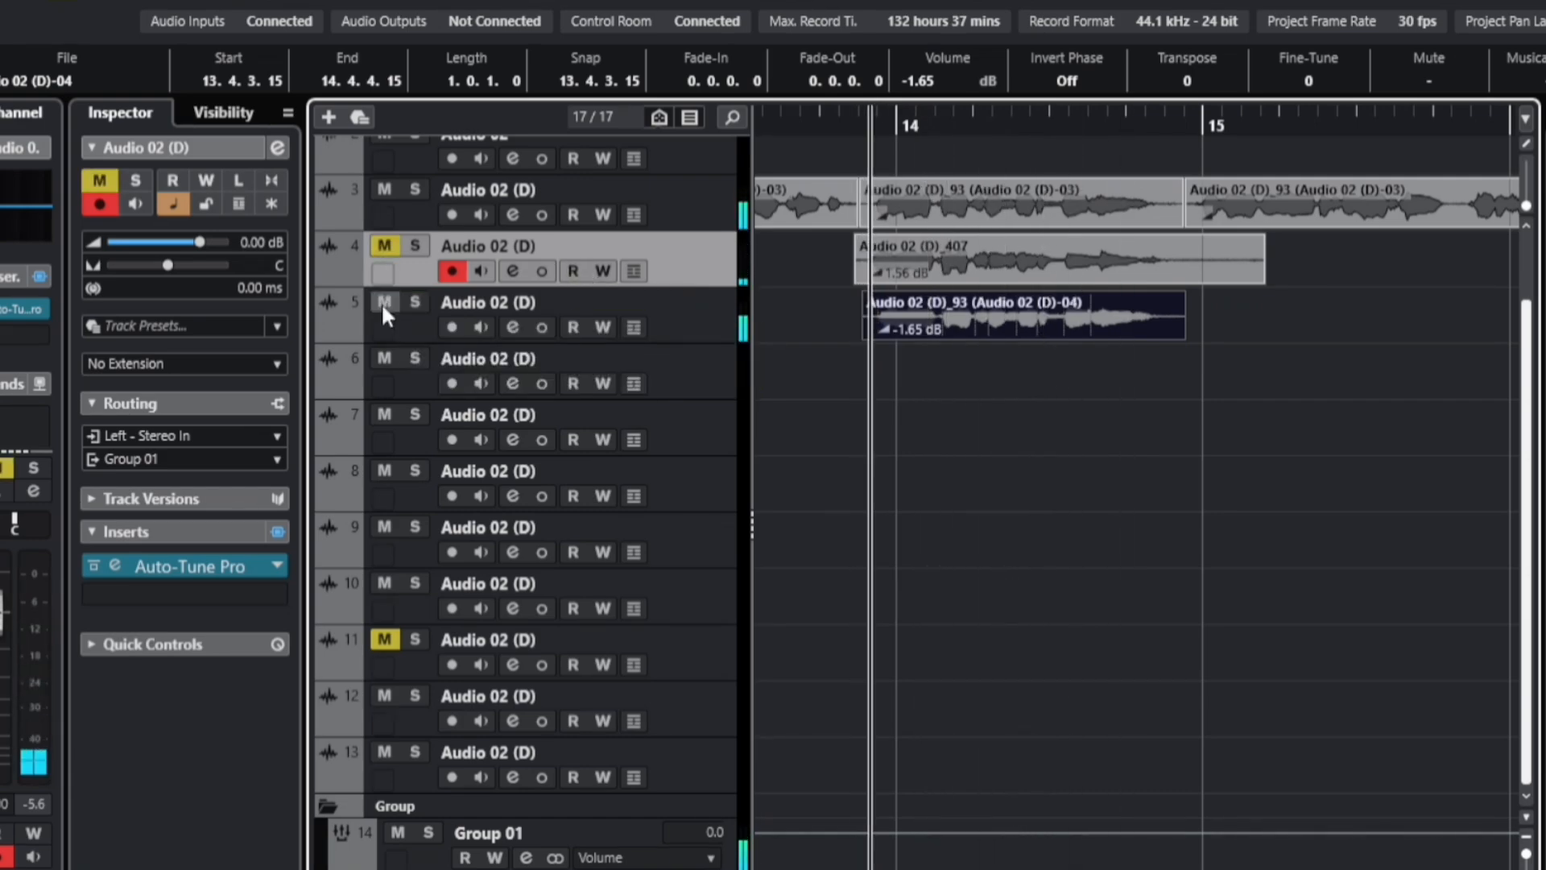
{"action": "left_click", "coordinate": [380, 302]}
{"action": "left_click", "coordinate": [382, 247]}
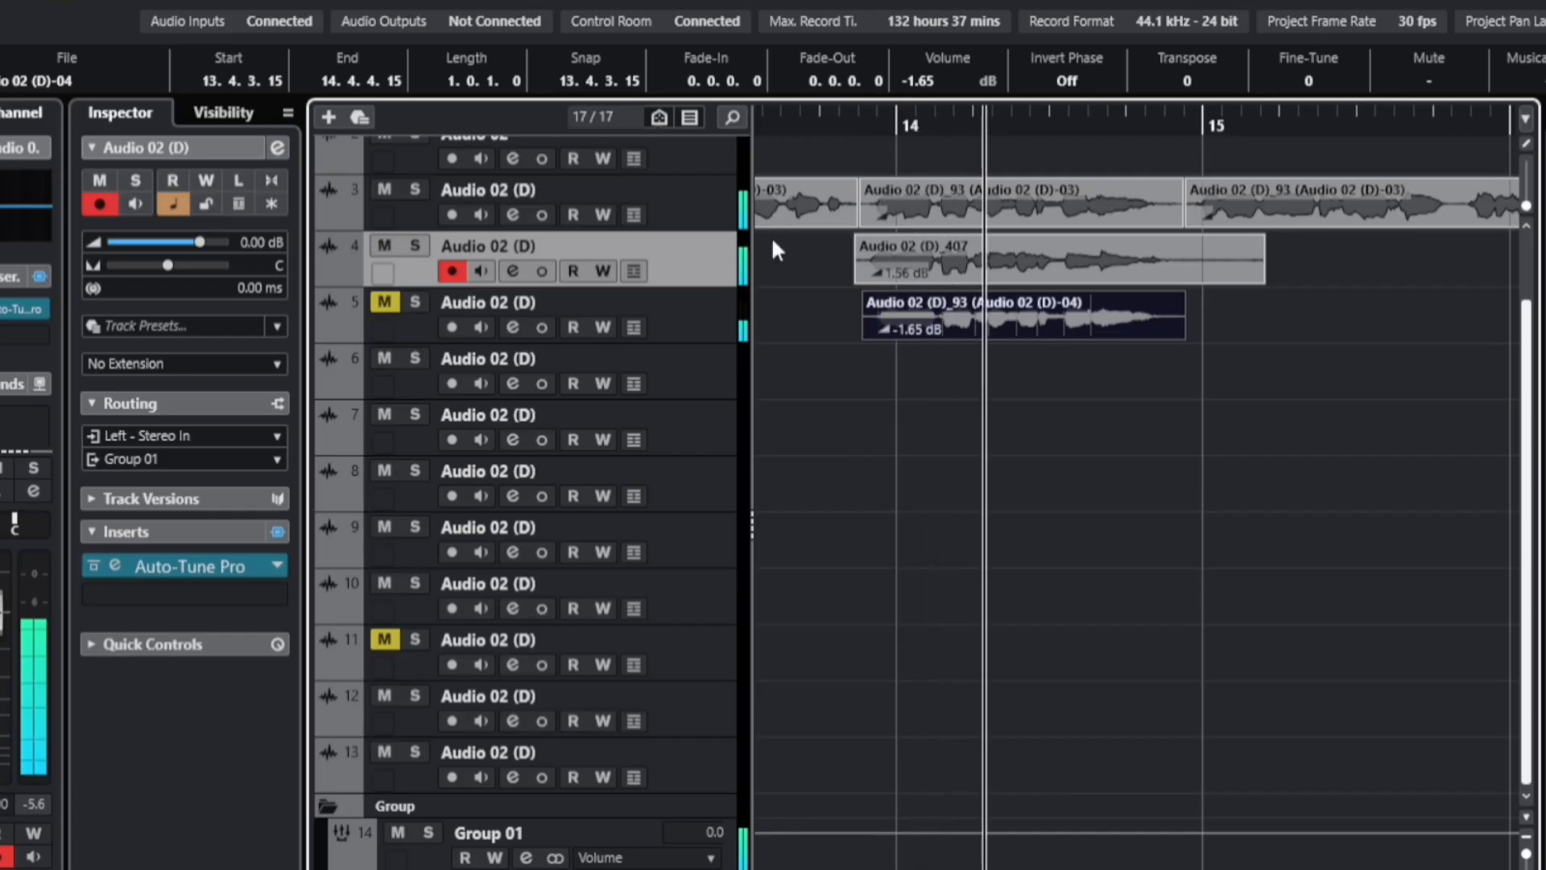
Step: Set the track 4 event's volume to -0.37 dB and switch playback to track 5 by muting track 4 and unmuting track 5
{"action": "left_click_drag", "start_coordinate": [877, 273], "coordinate": [867, 250]}
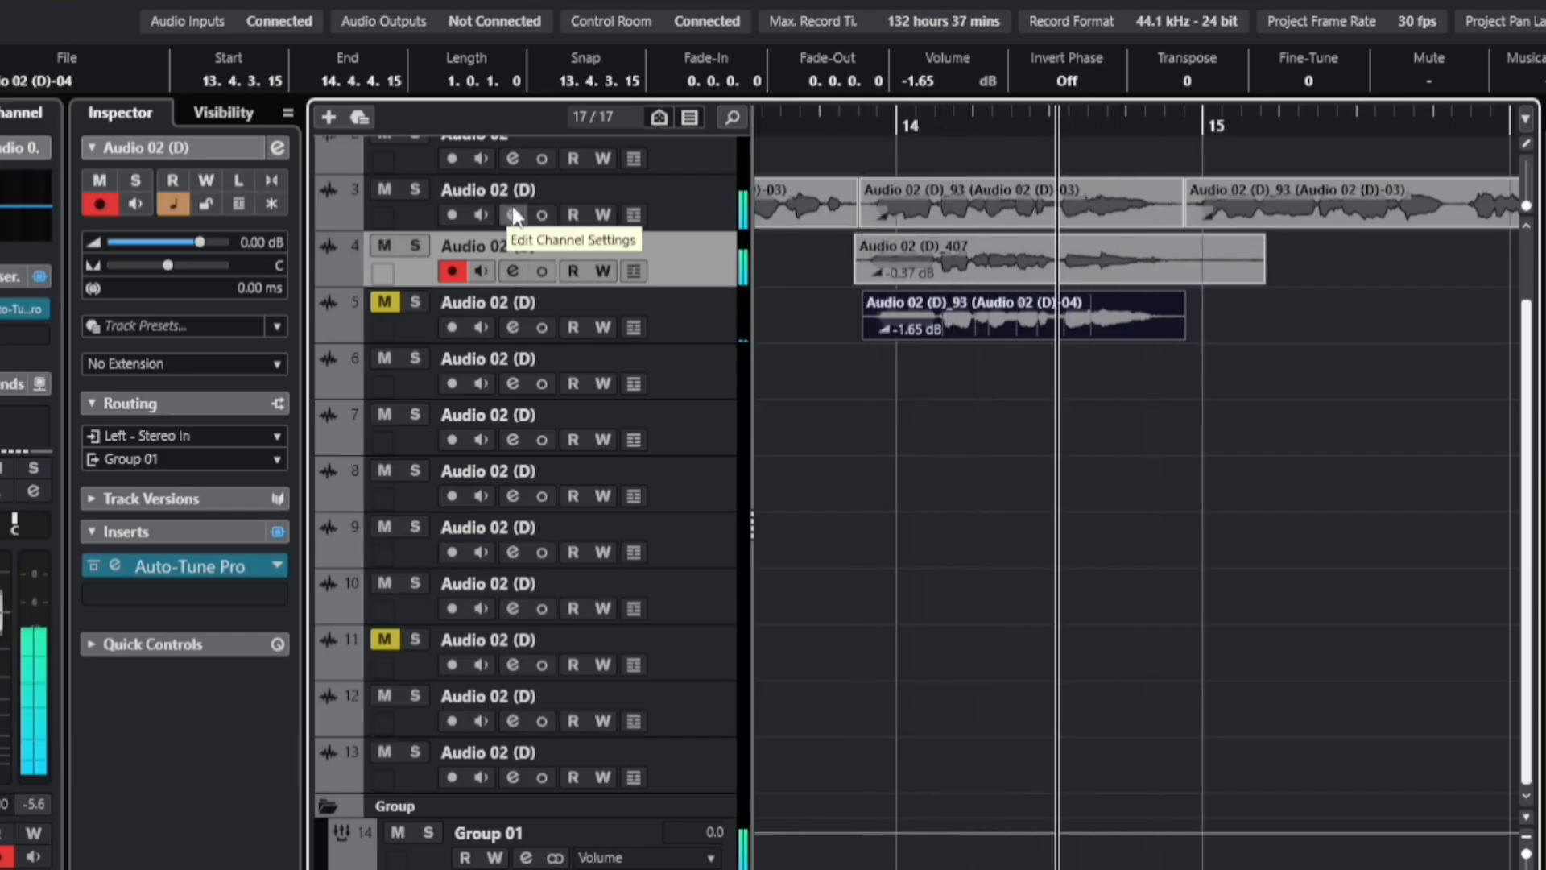
{"action": "left_click", "coordinate": [382, 246]}
{"action": "left_click", "coordinate": [386, 302]}
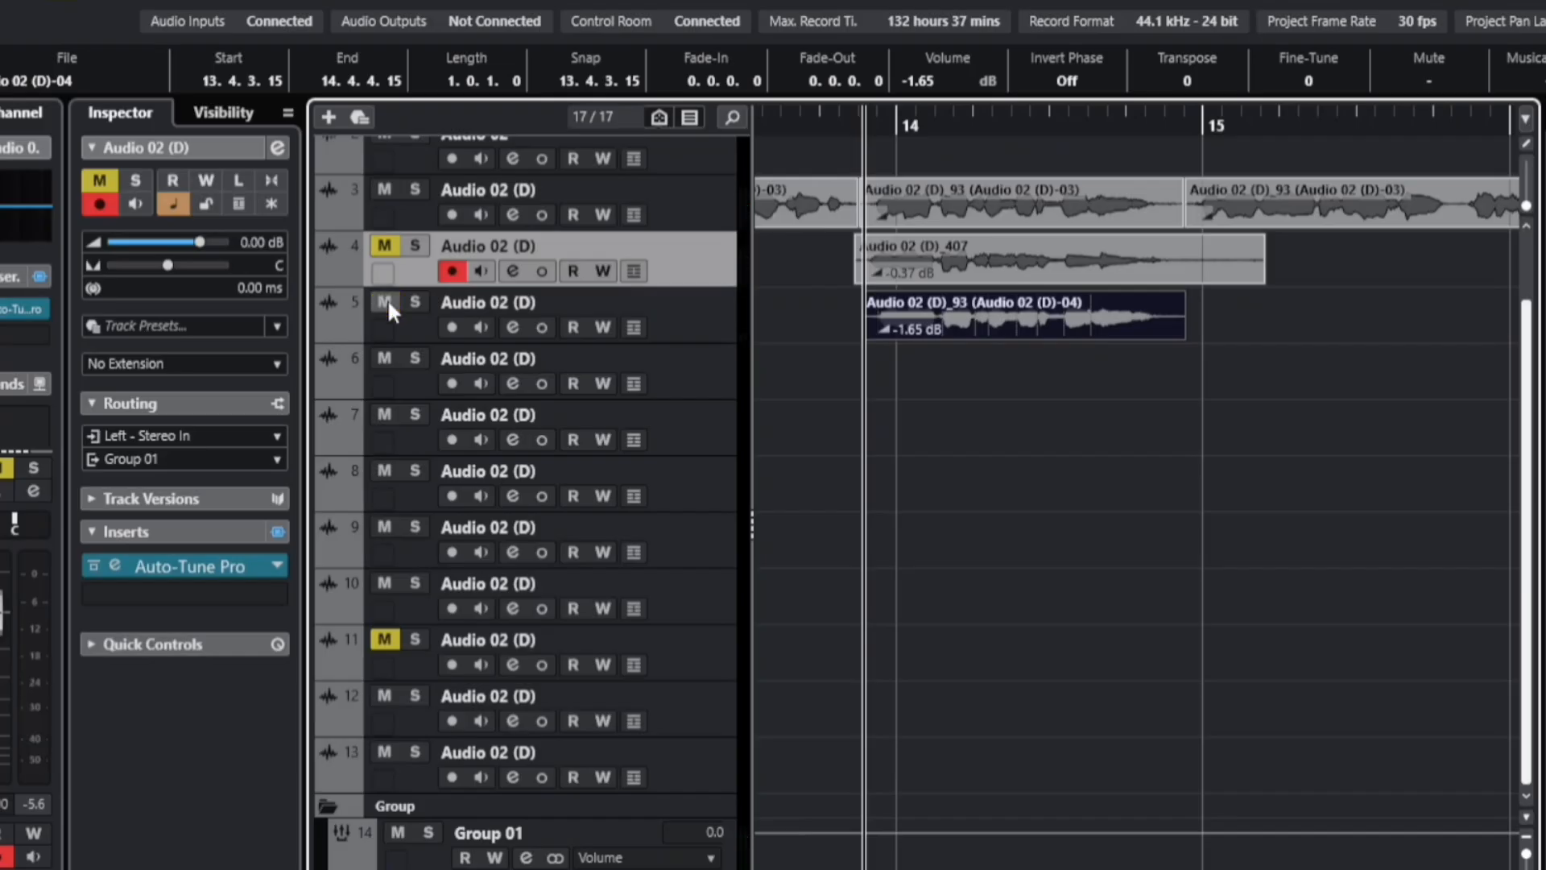
Step: Compare tracks 4 and 5 again by swapping their mutes both ways, and clear the event selection
{"action": "left_click", "coordinate": [385, 300]}
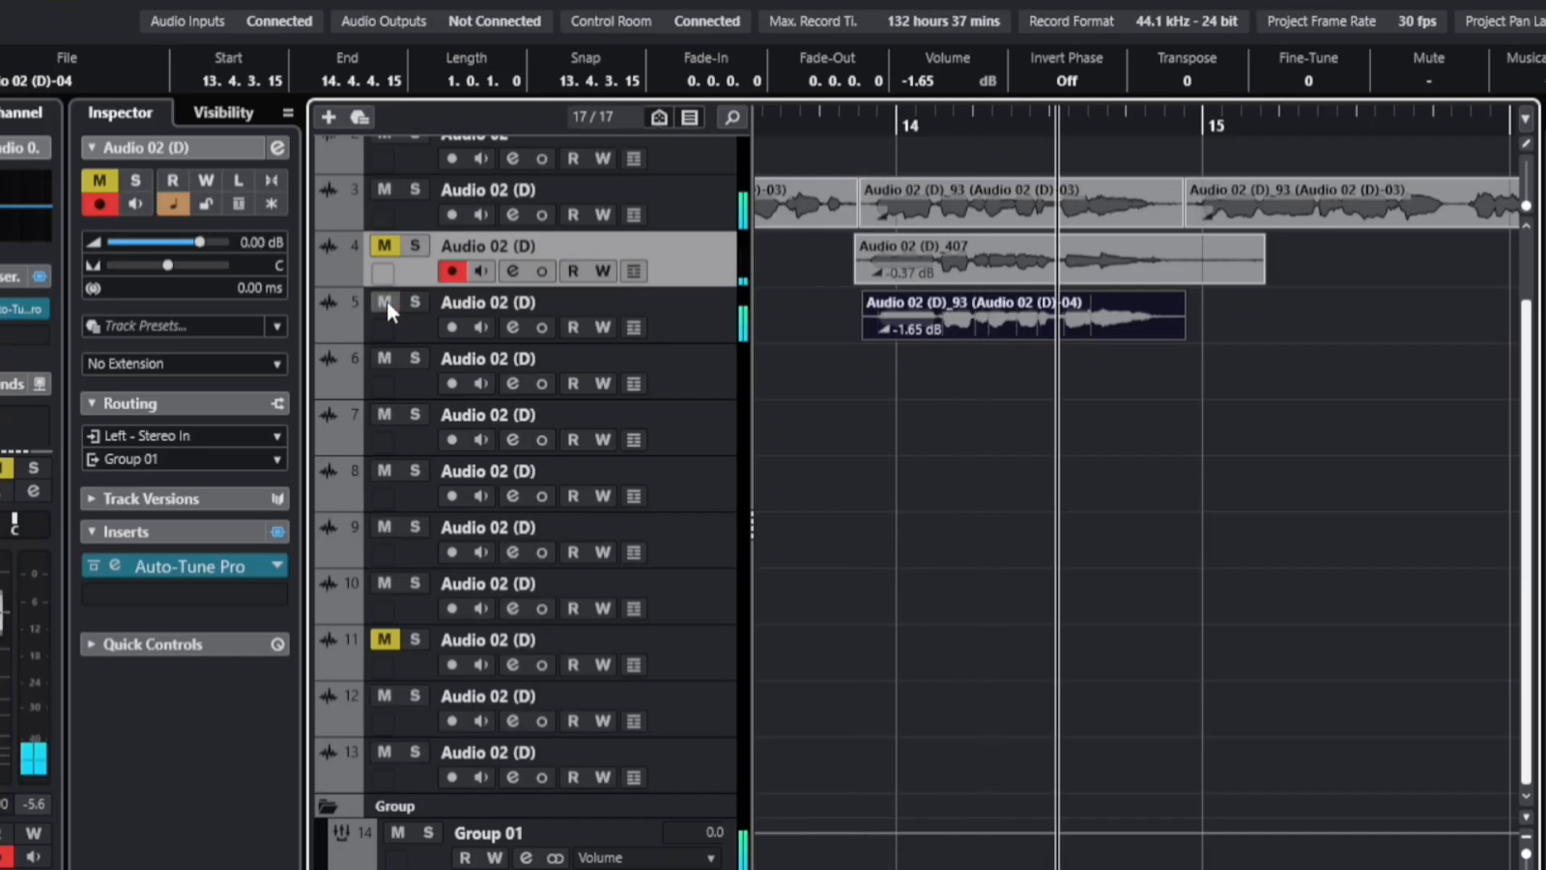
{"action": "left_click", "coordinate": [383, 245]}
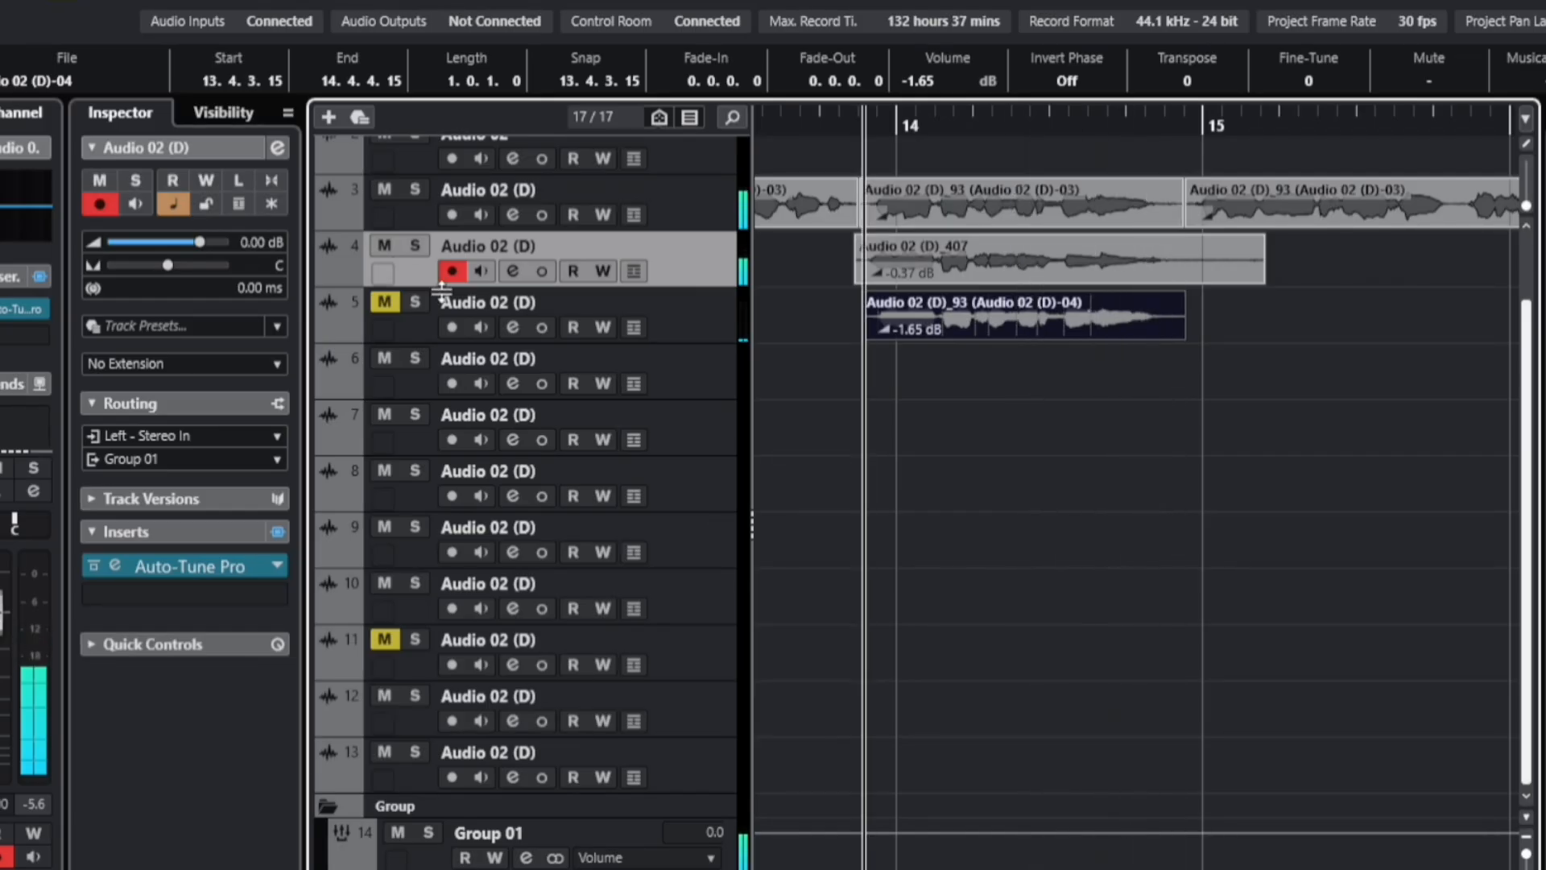
{"action": "left_click", "coordinate": [384, 245]}
{"action": "left_click", "coordinate": [384, 303]}
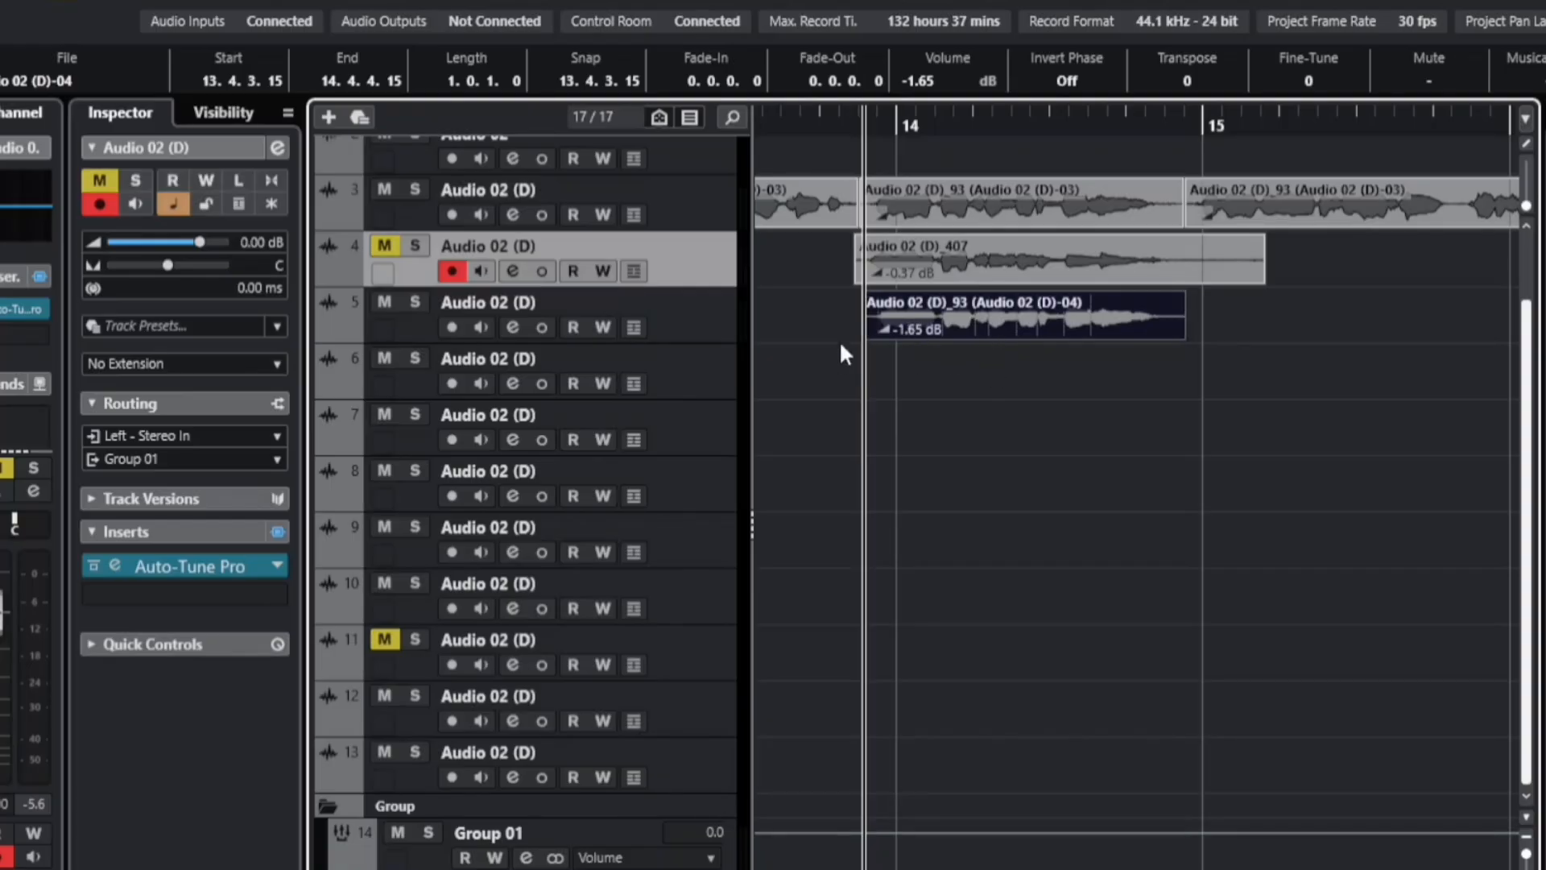
{"action": "left_click", "coordinate": [1095, 393]}
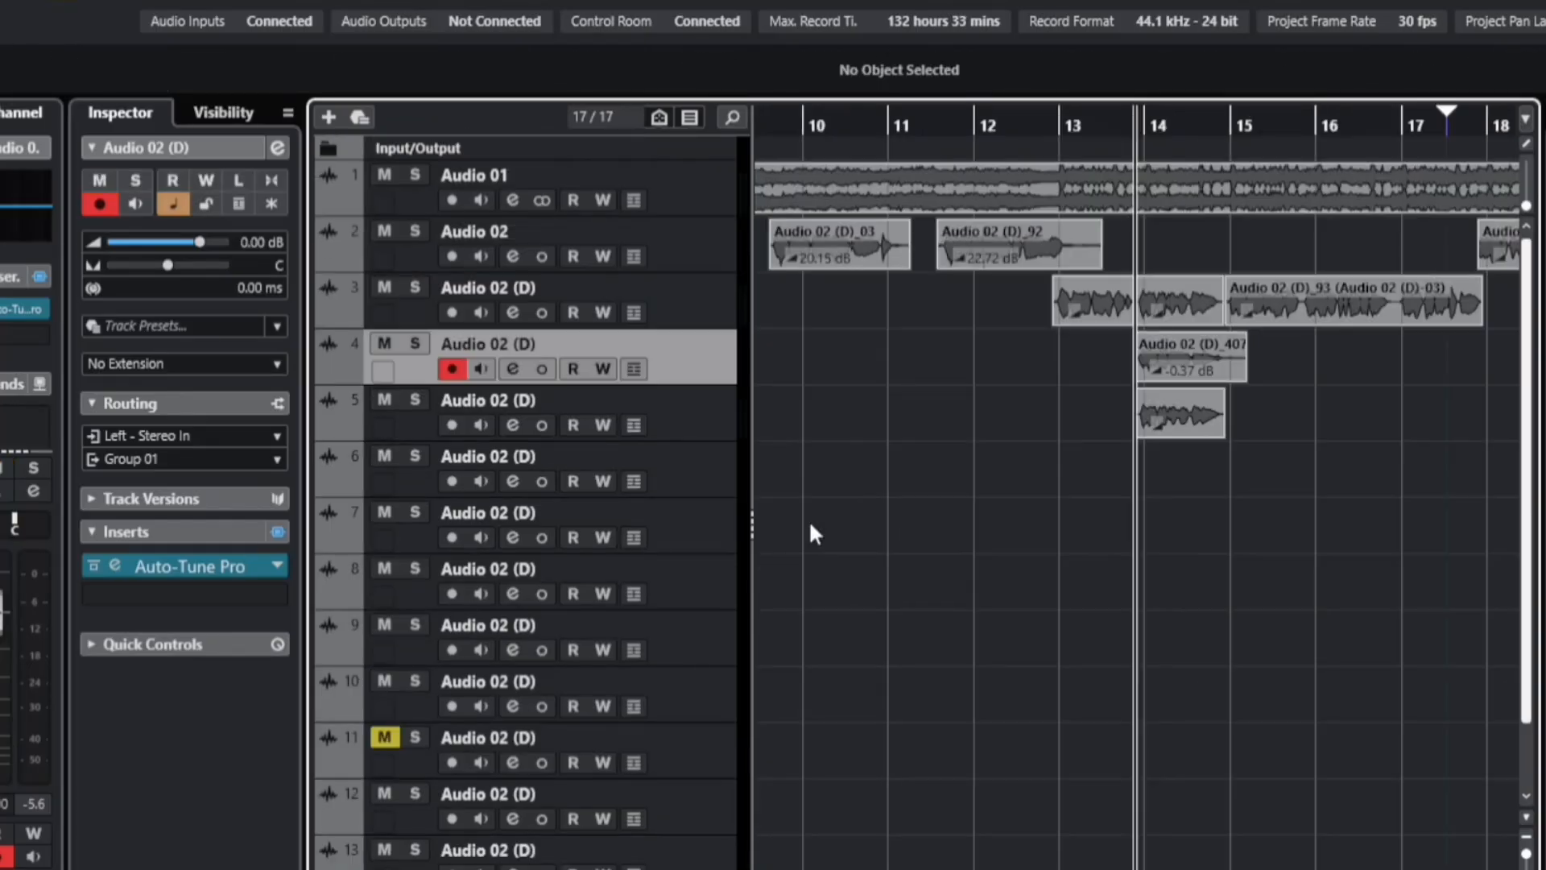